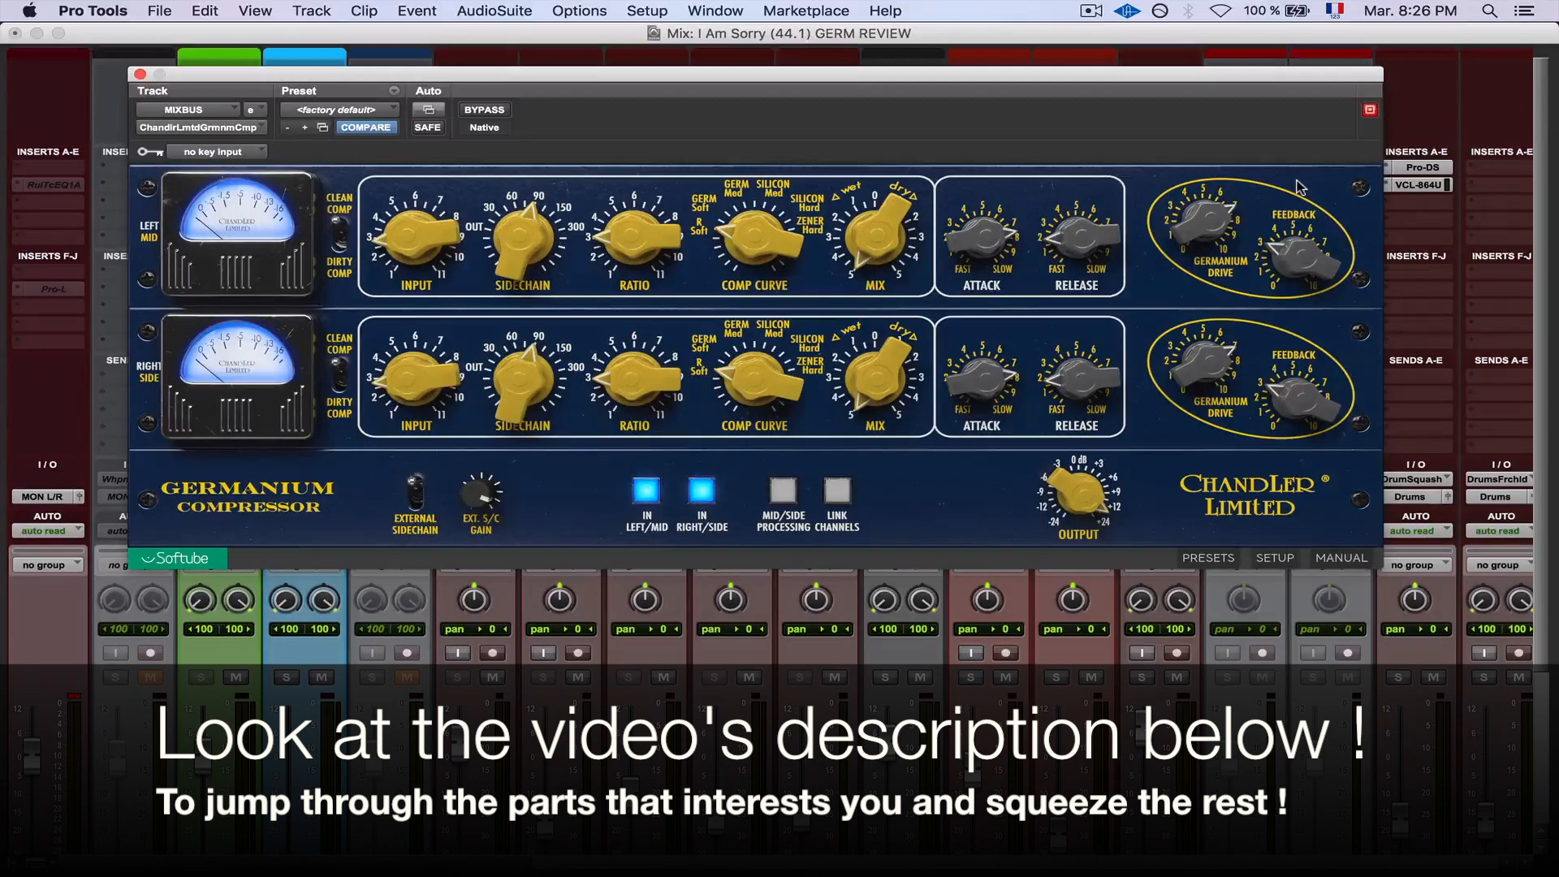
{"action": "mouse_move", "coordinate": [1210, 221]}
{"action": "mouse_move", "coordinate": [1294, 270]}
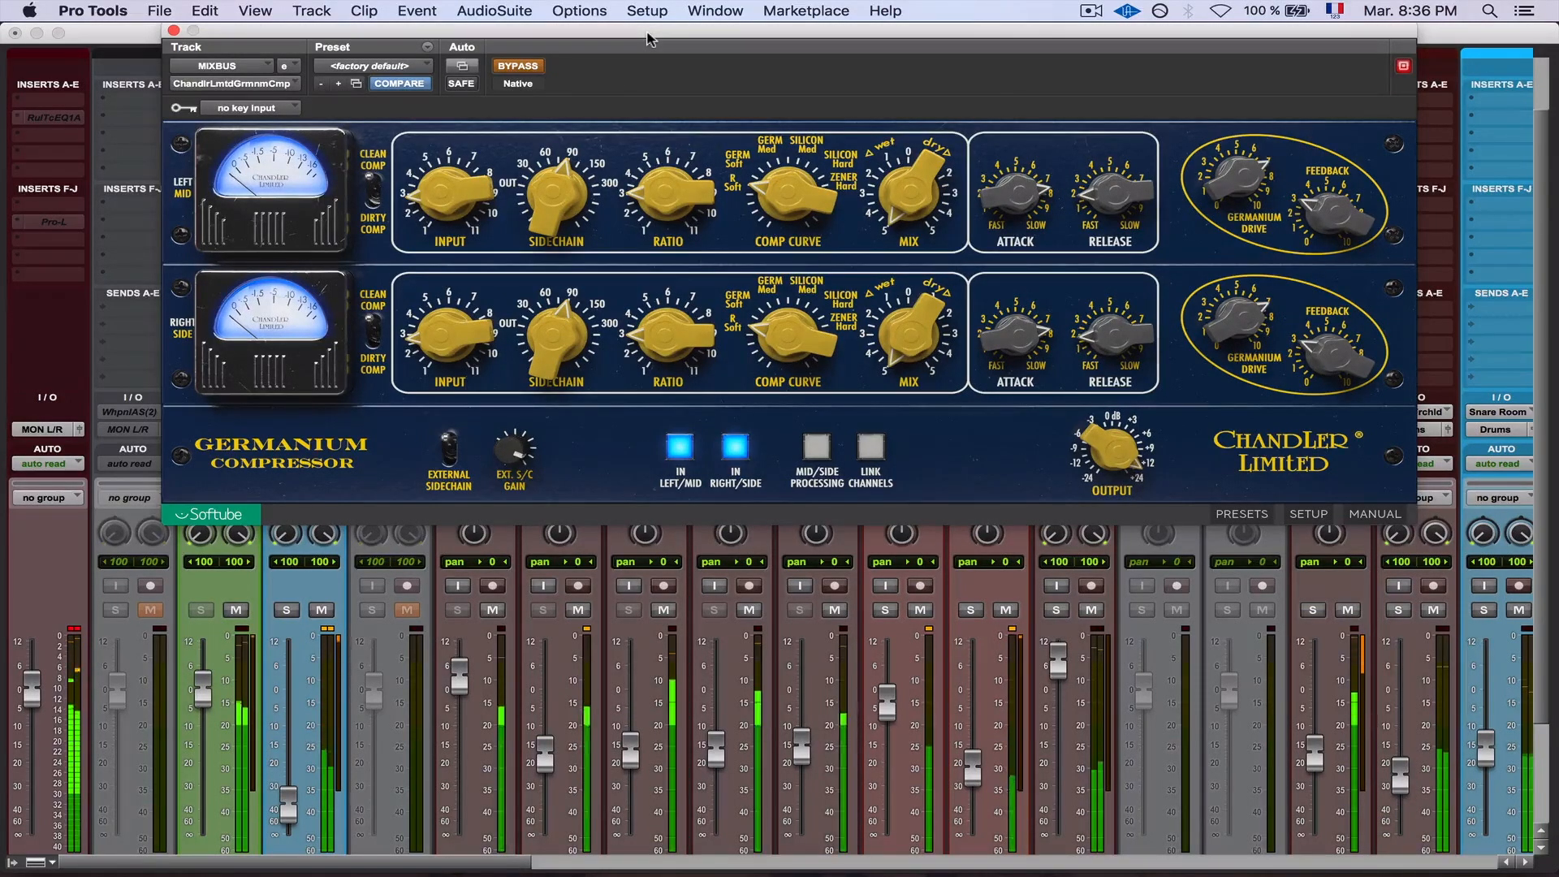
Compare the playing mix with and without the Germanium Compressor in MIXBUS insert e by repeatedly toggling its bypass
{"action": "left_click", "coordinate": [531, 67]}
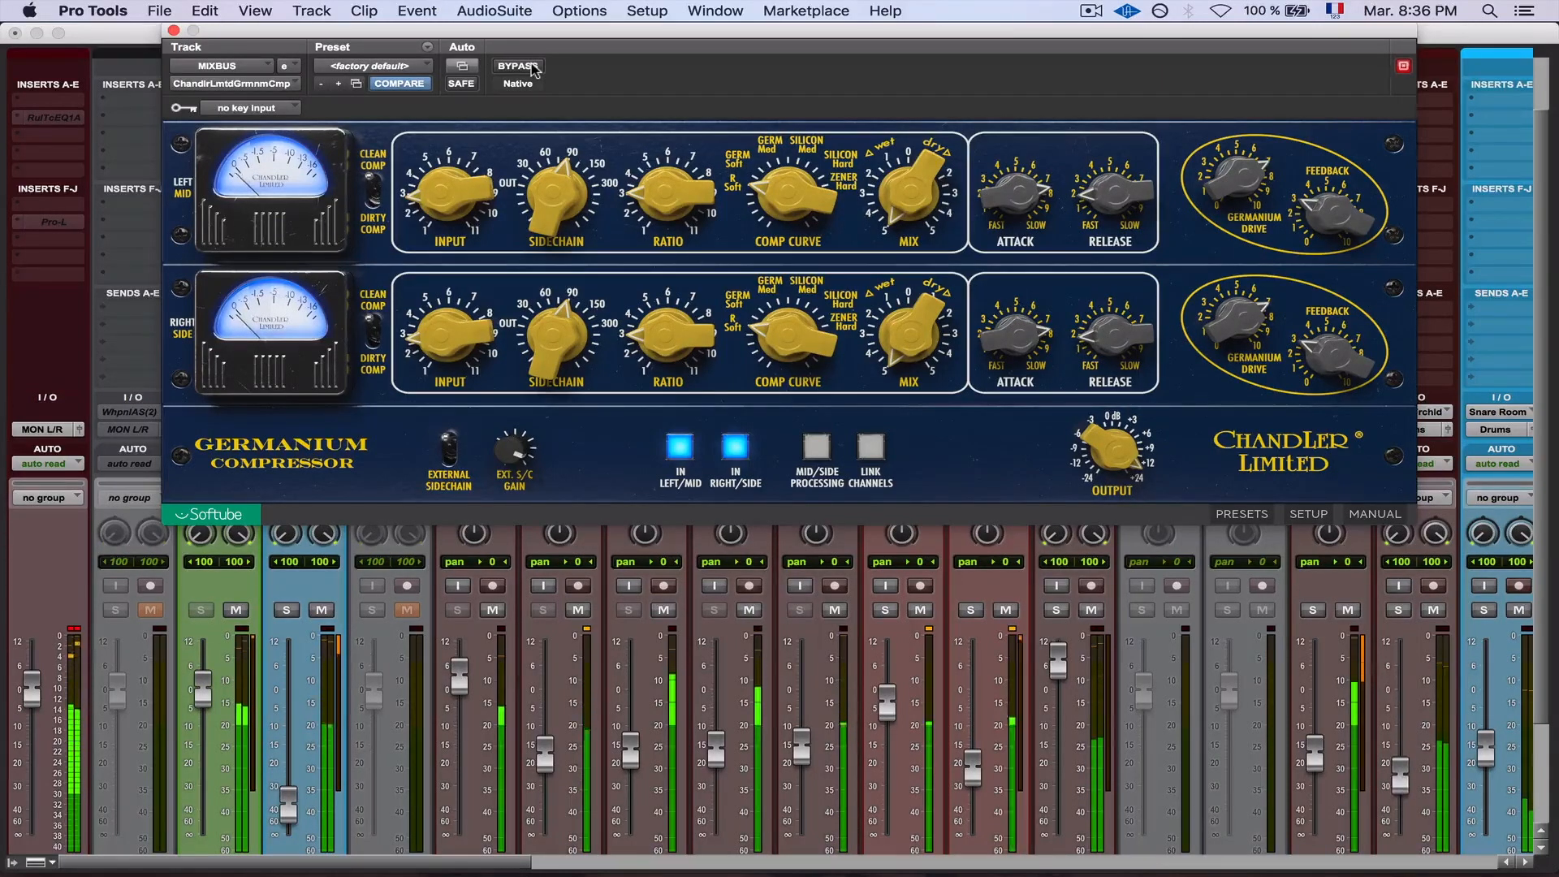
{"action": "left_click", "coordinate": [532, 67]}
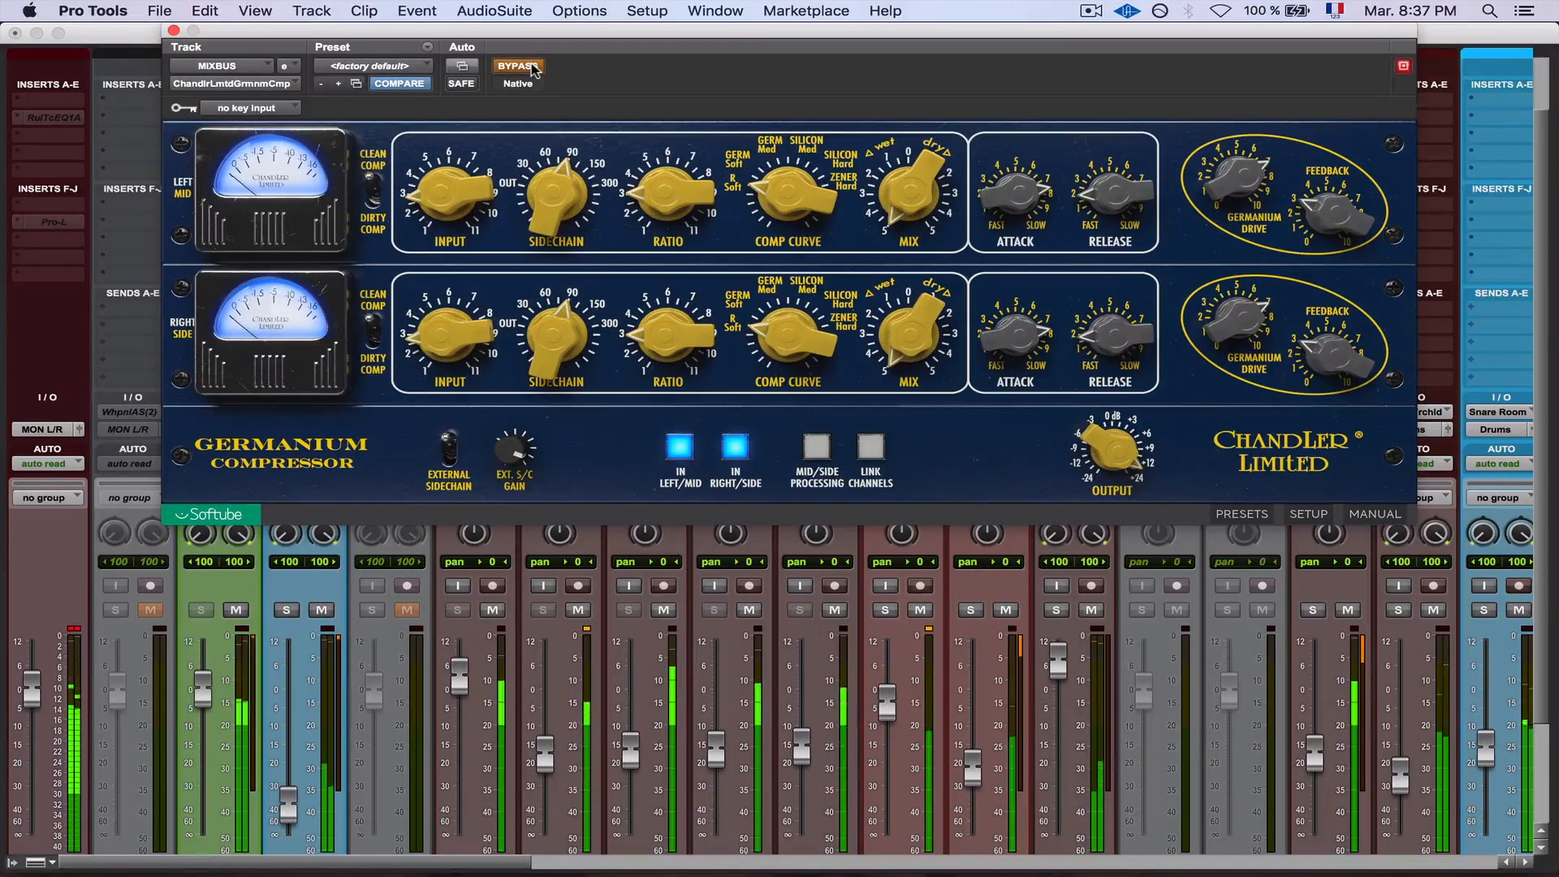
{"action": "left_click", "coordinate": [532, 68]}
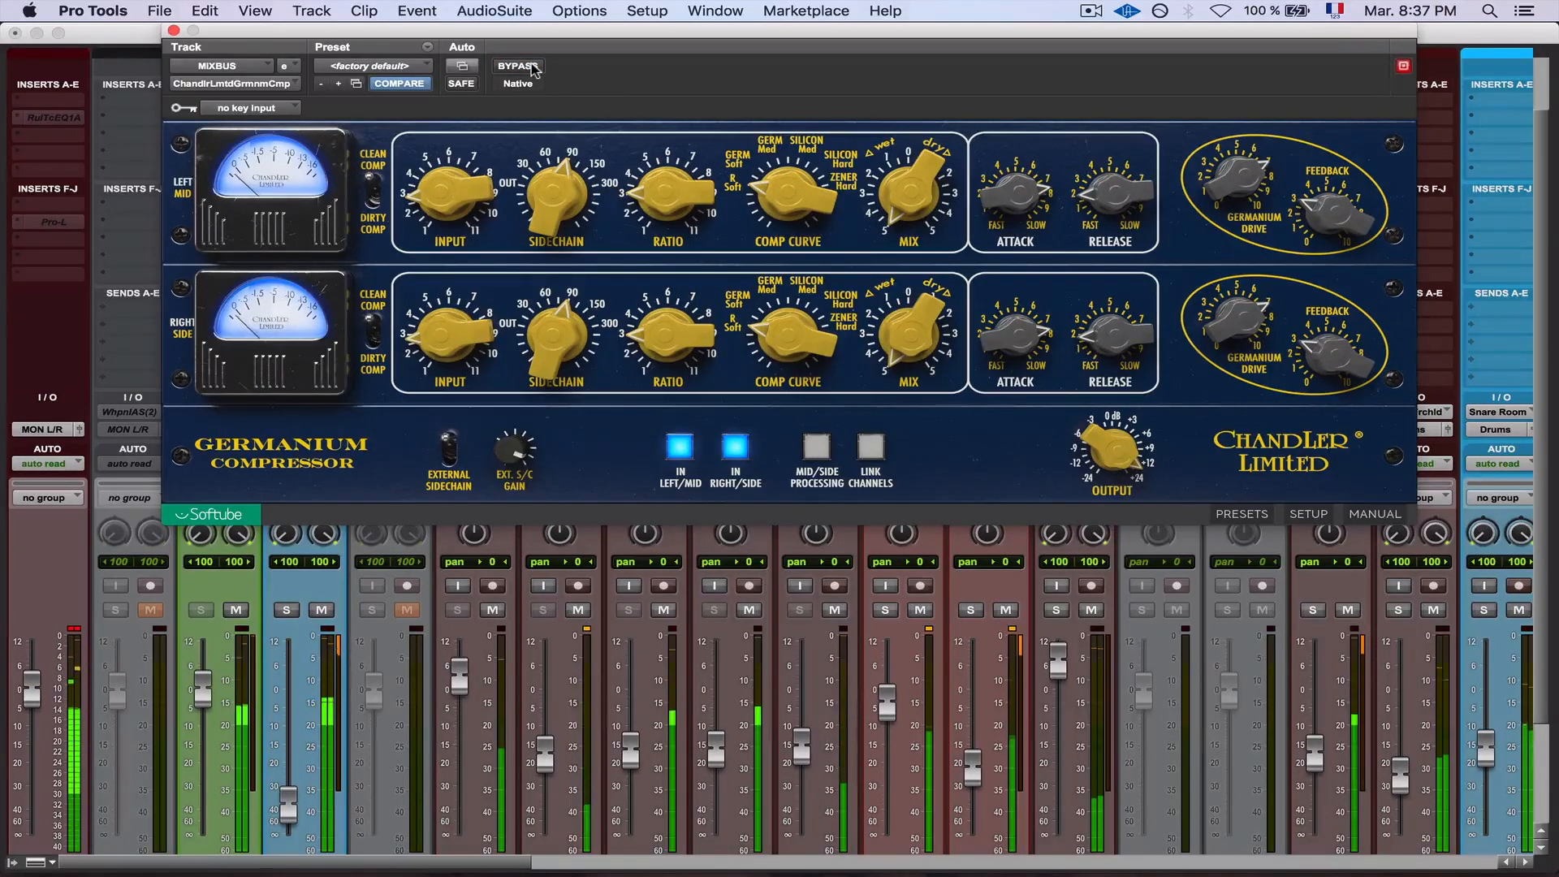
{"action": "left_click", "coordinate": [531, 68]}
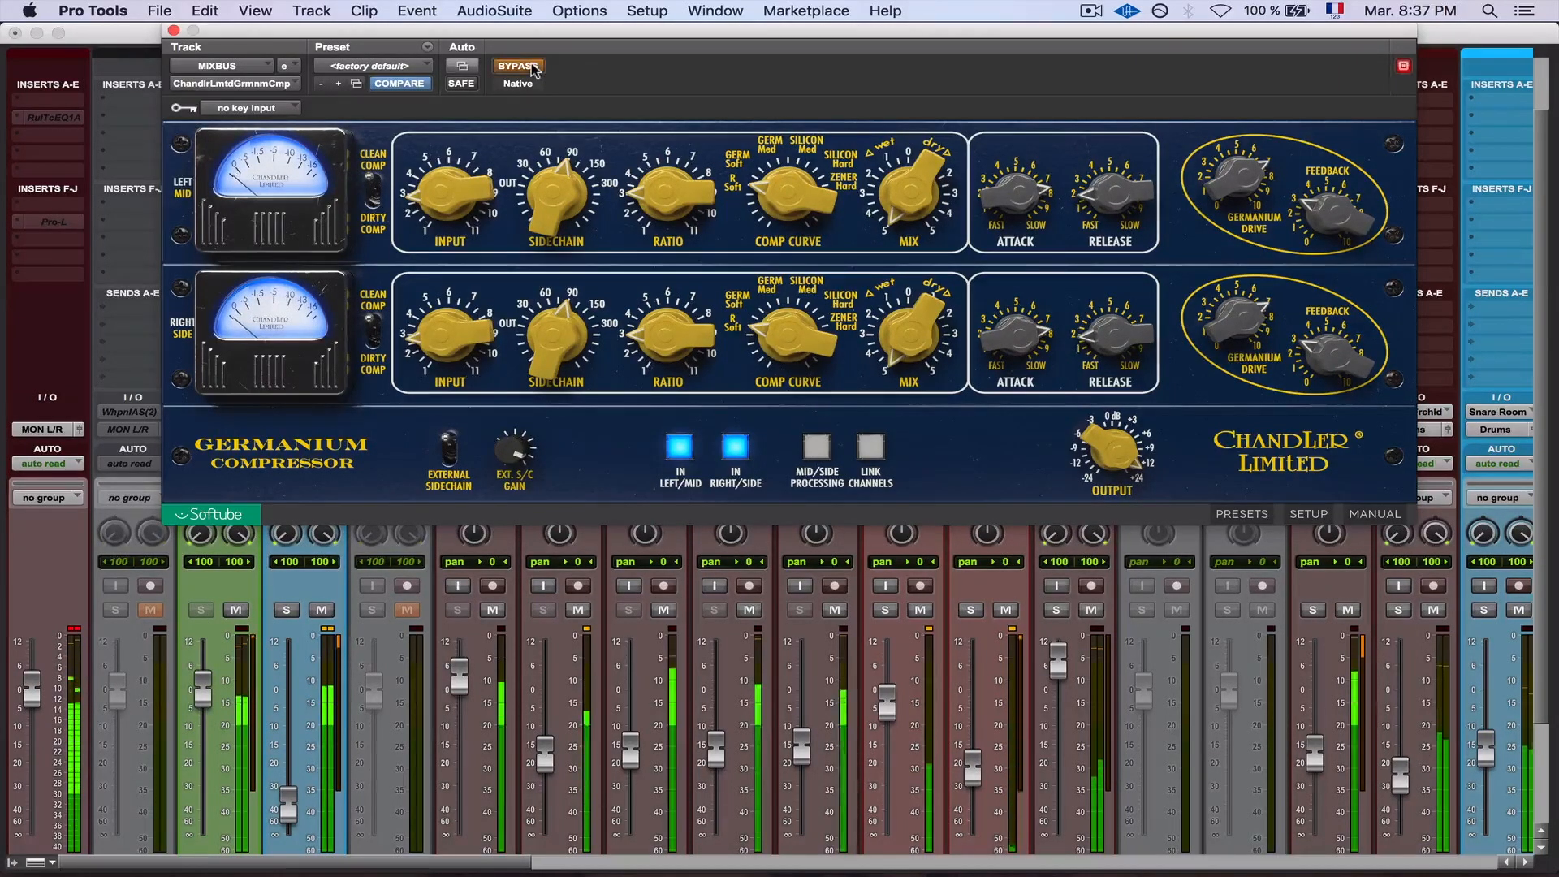
{"action": "left_click", "coordinate": [532, 68]}
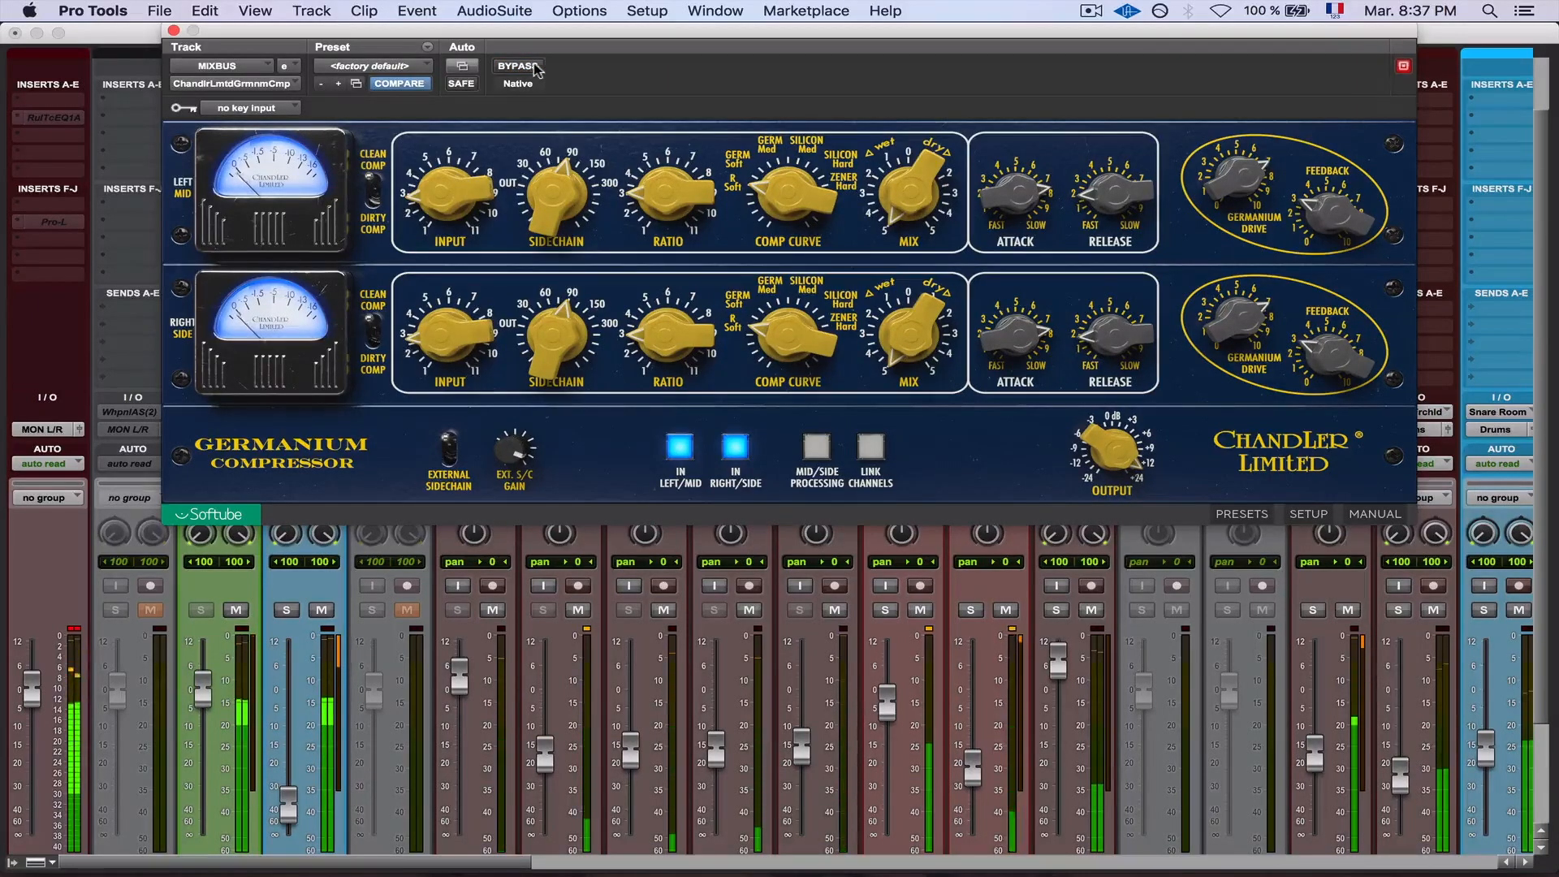
{"action": "left_click", "coordinate": [534, 68]}
{"action": "left_click", "coordinate": [529, 69]}
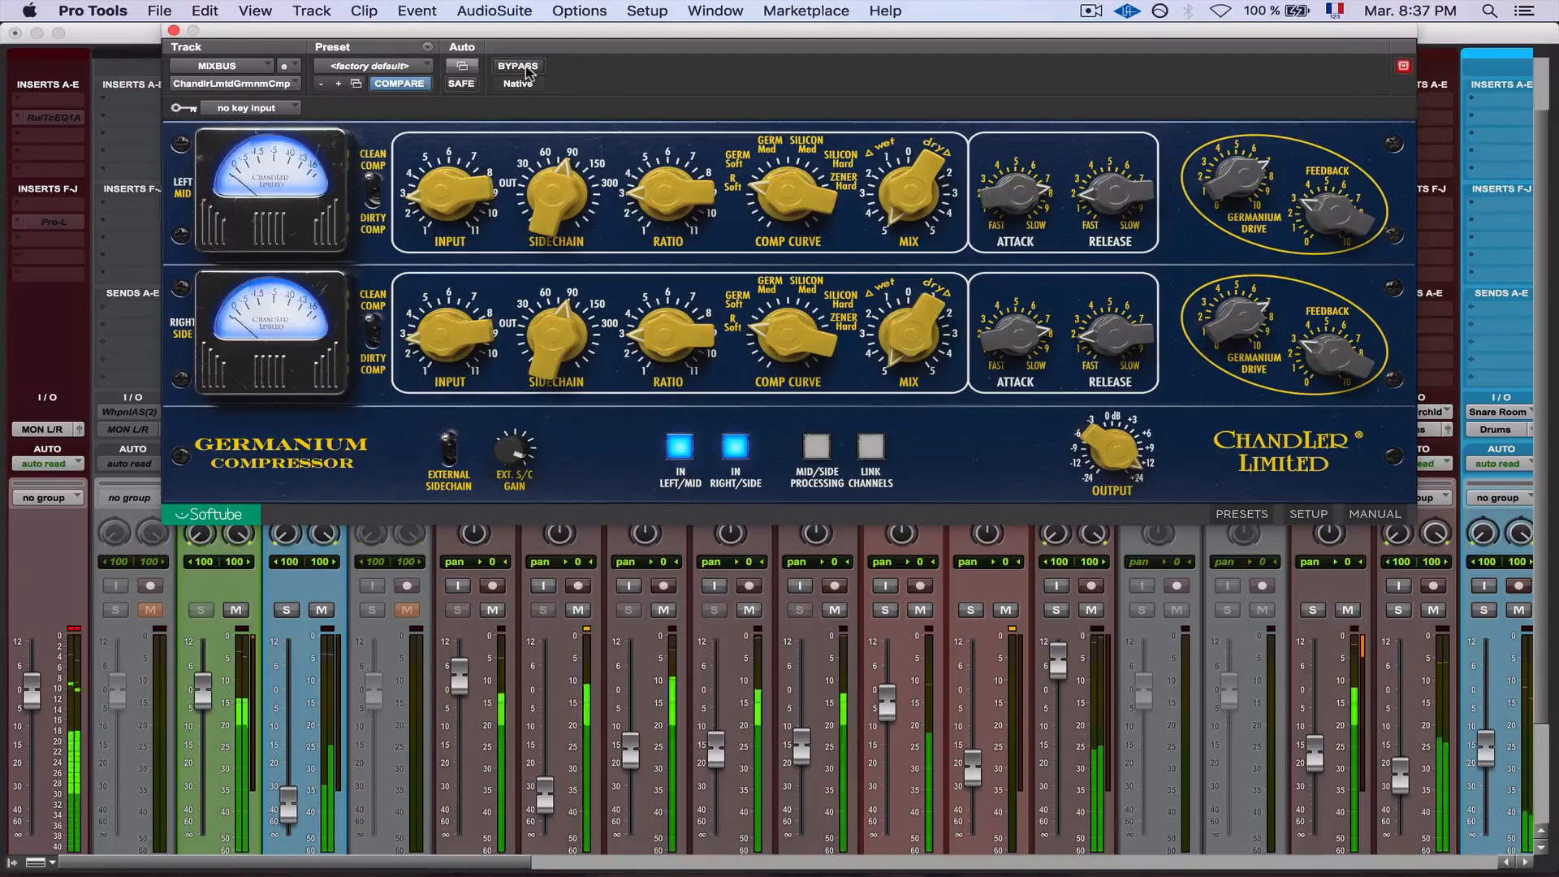
{"action": "left_click", "coordinate": [528, 68]}
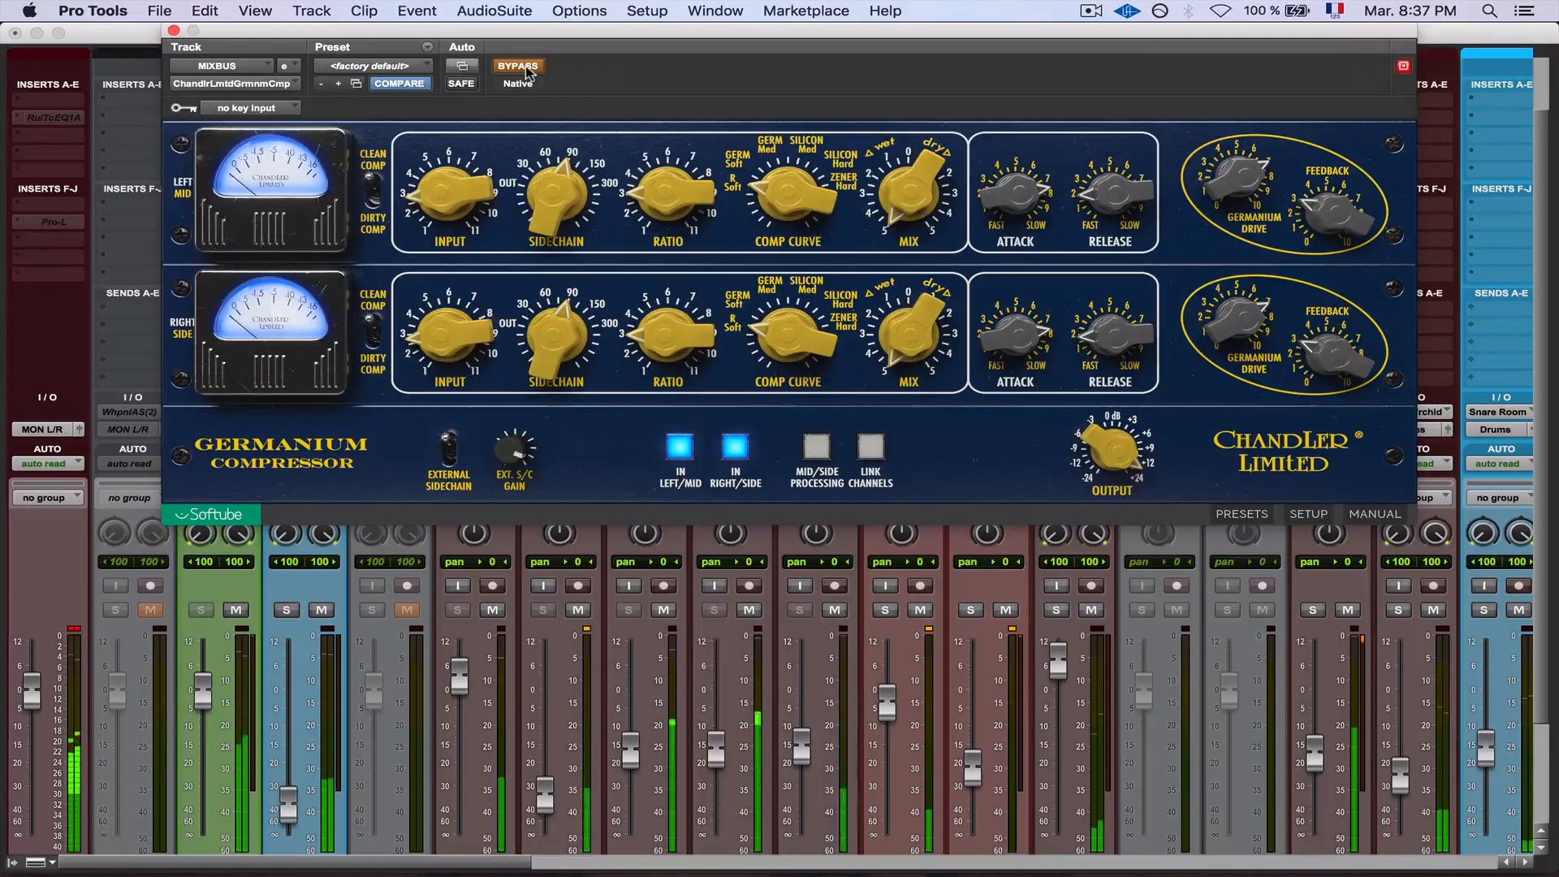
{"action": "left_click", "coordinate": [528, 68]}
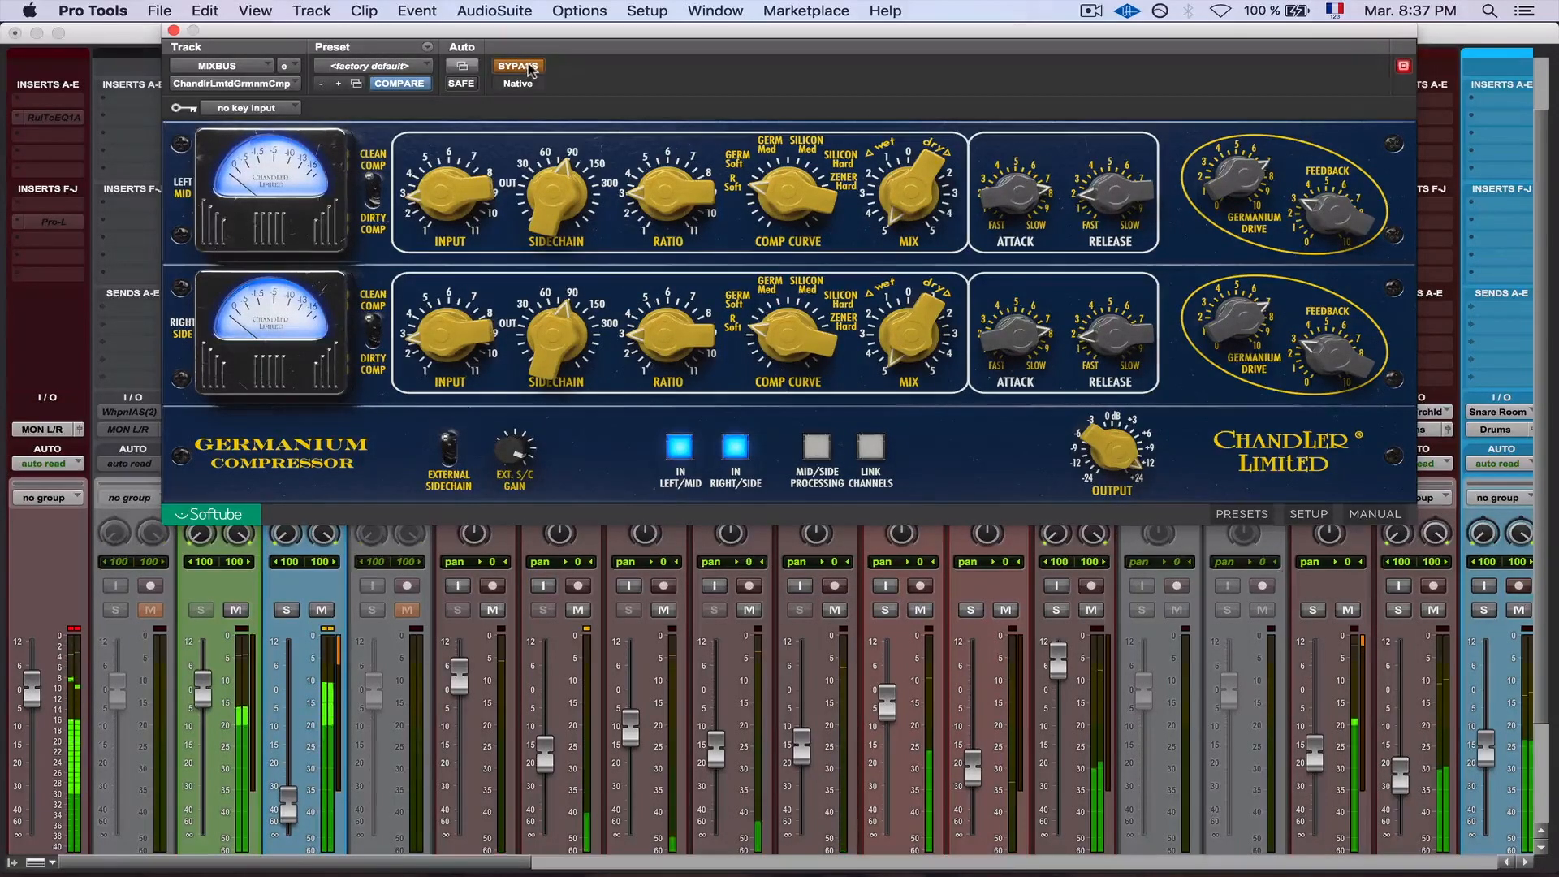
{"action": "left_click", "coordinate": [526, 67]}
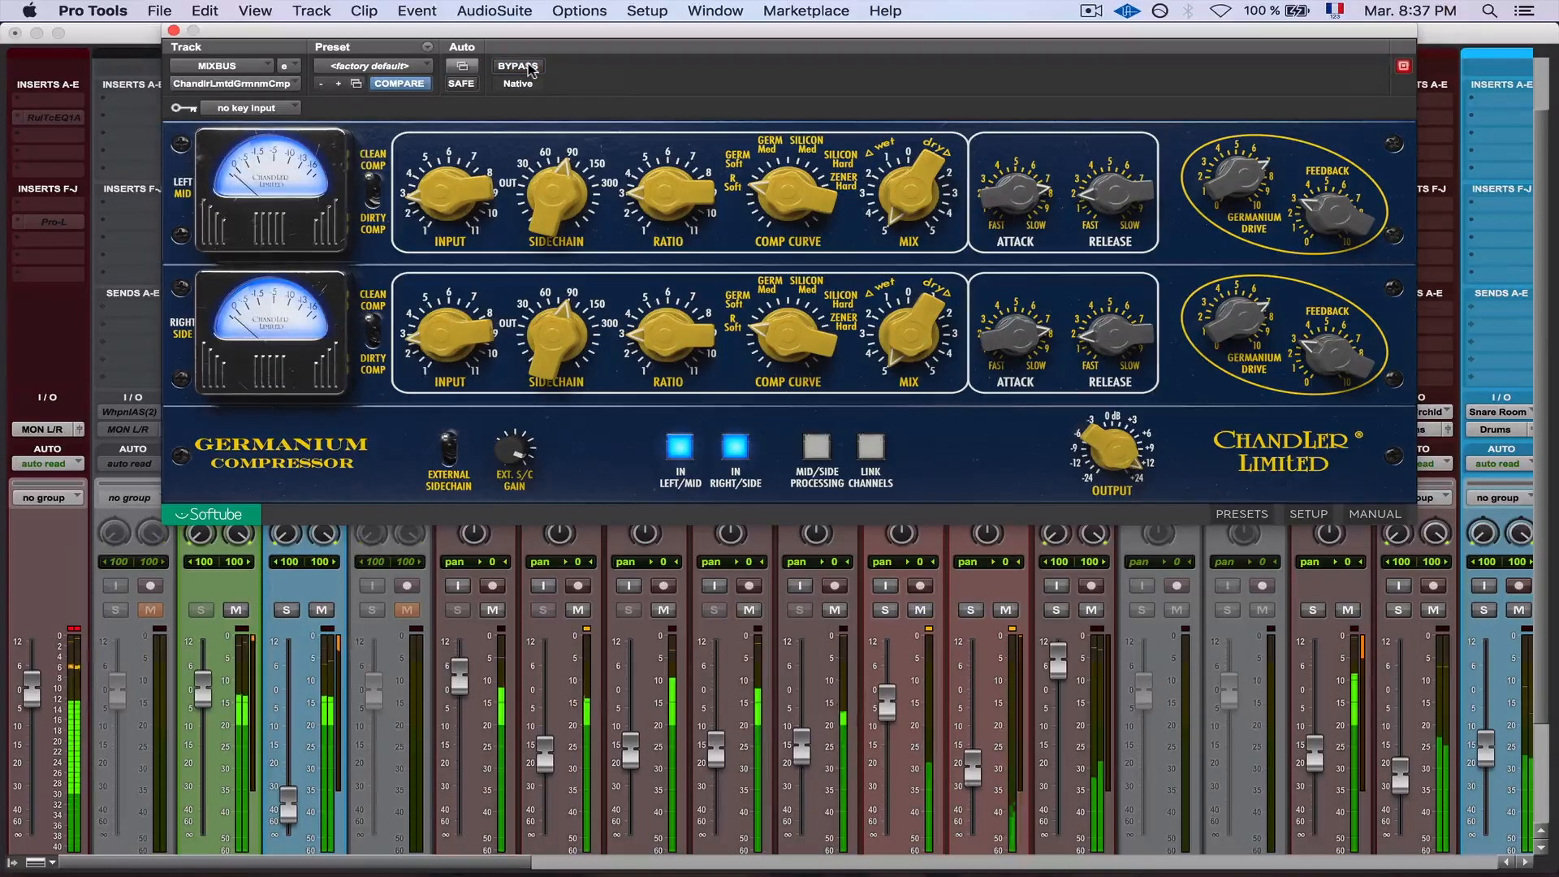
{"action": "left_click", "coordinate": [526, 67]}
{"action": "left_click", "coordinate": [526, 67]}
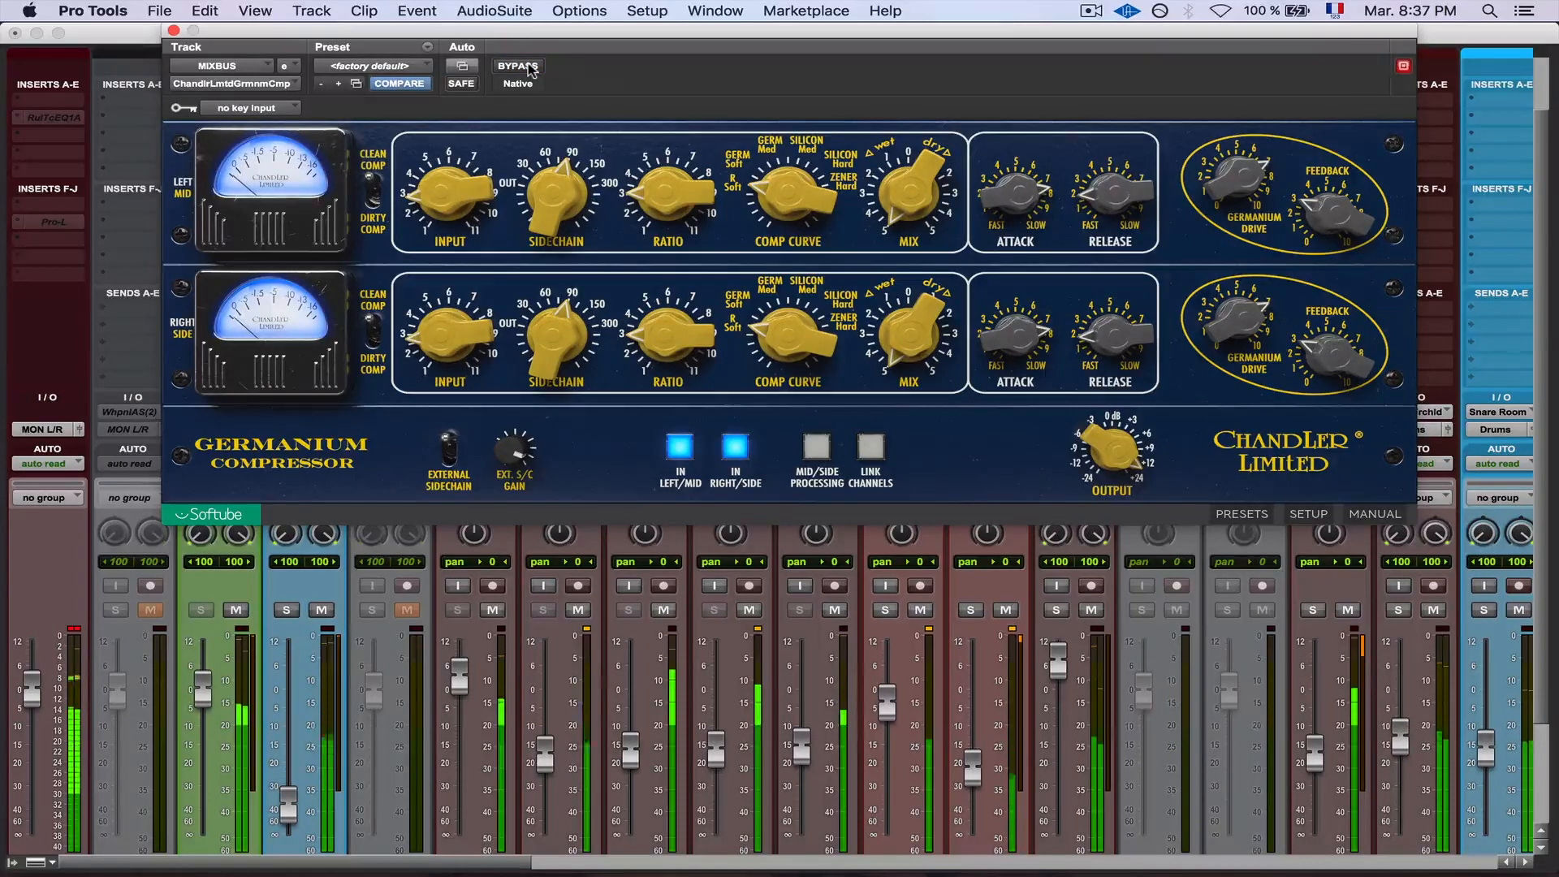
{"action": "left_click", "coordinate": [527, 68]}
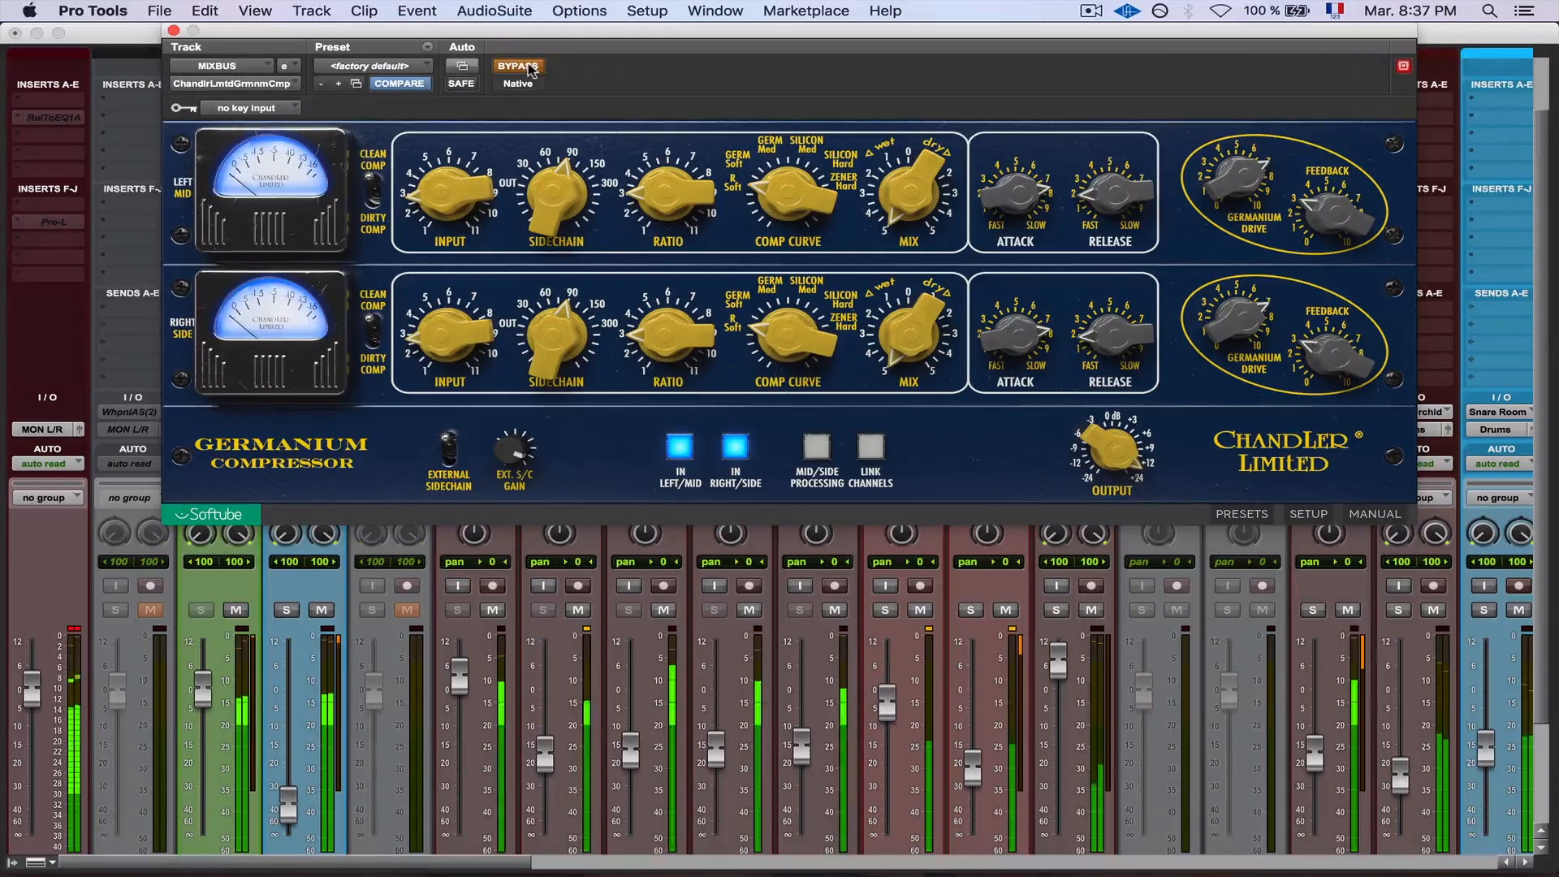
{"action": "left_click", "coordinate": [526, 68]}
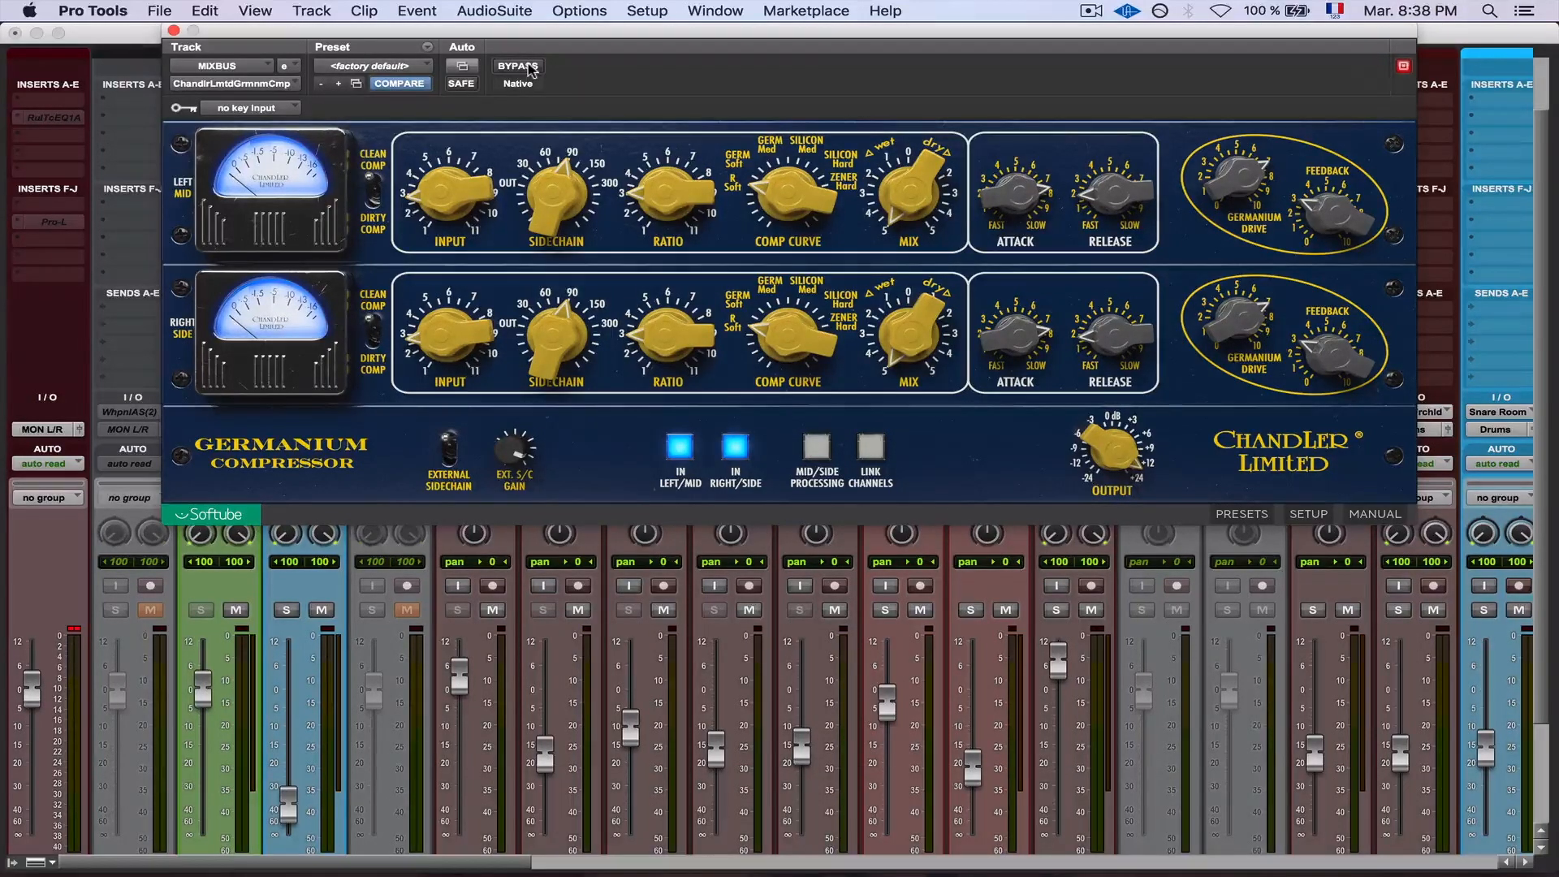
Close the compressor window, deactivate the Germanium Compressor in MIXBUS insert e, and activate and open the one in insert f
{"action": "left_click", "coordinate": [173, 31]}
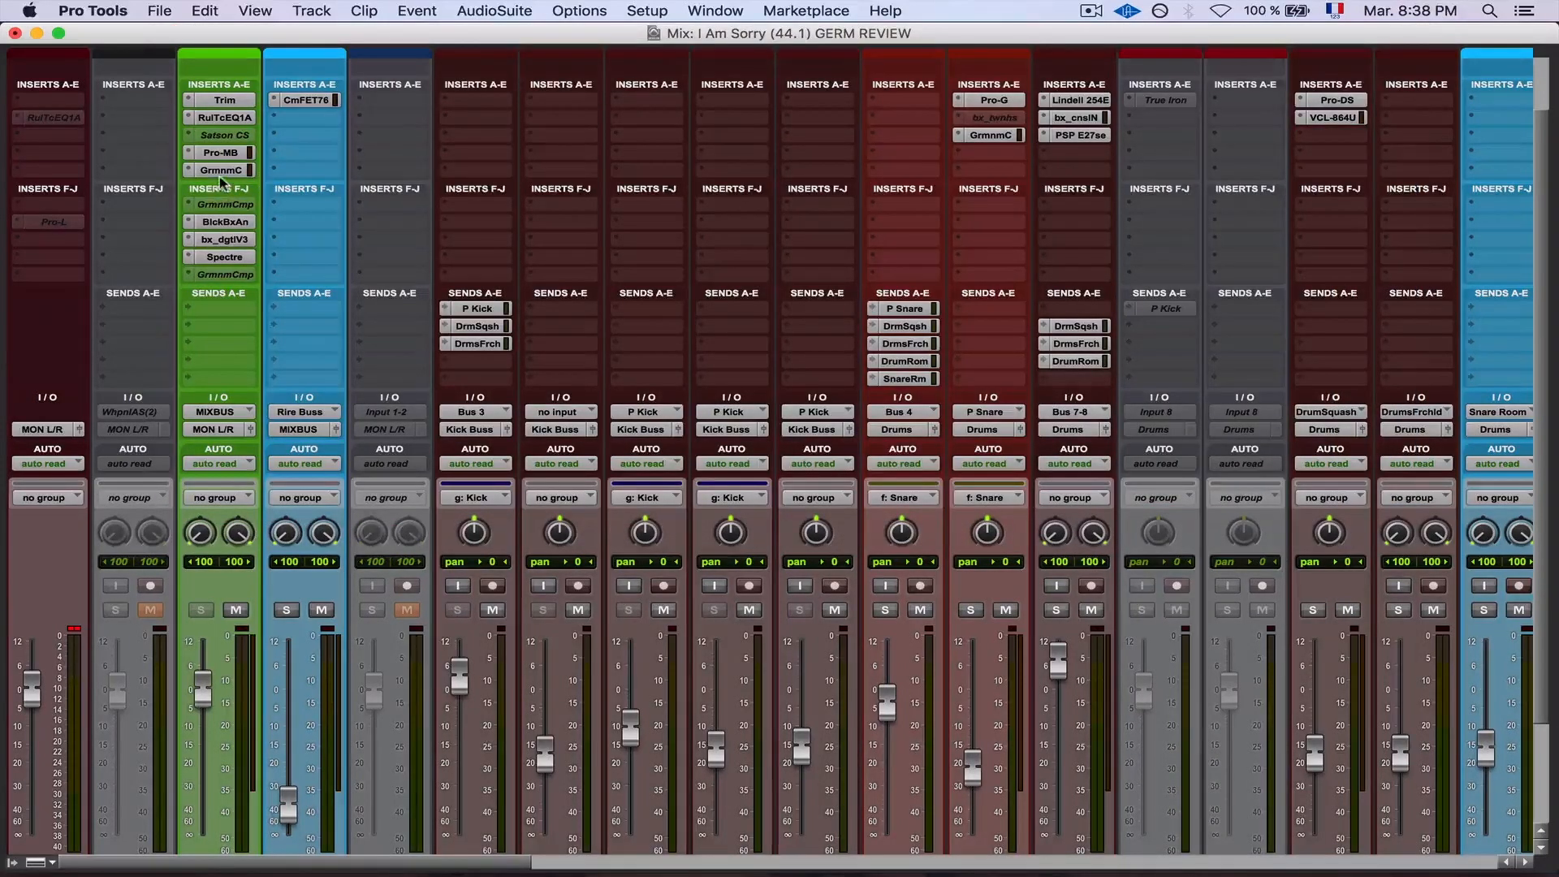
{"action": "left_click", "coordinate": [226, 172], "text": "ctrl+super"}
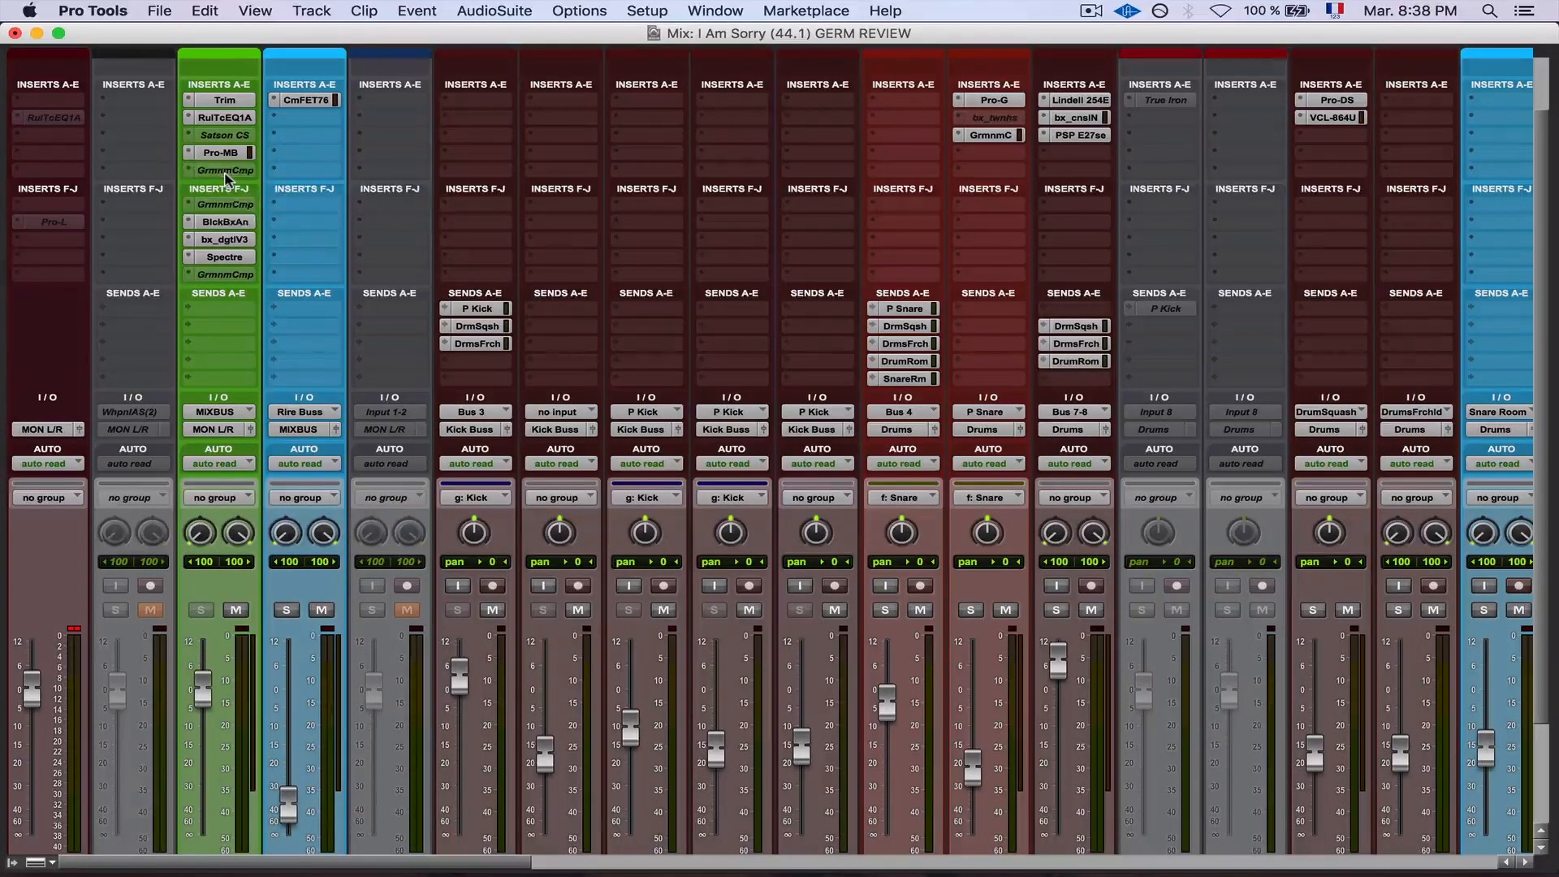
{"action": "left_click", "coordinate": [224, 204]}
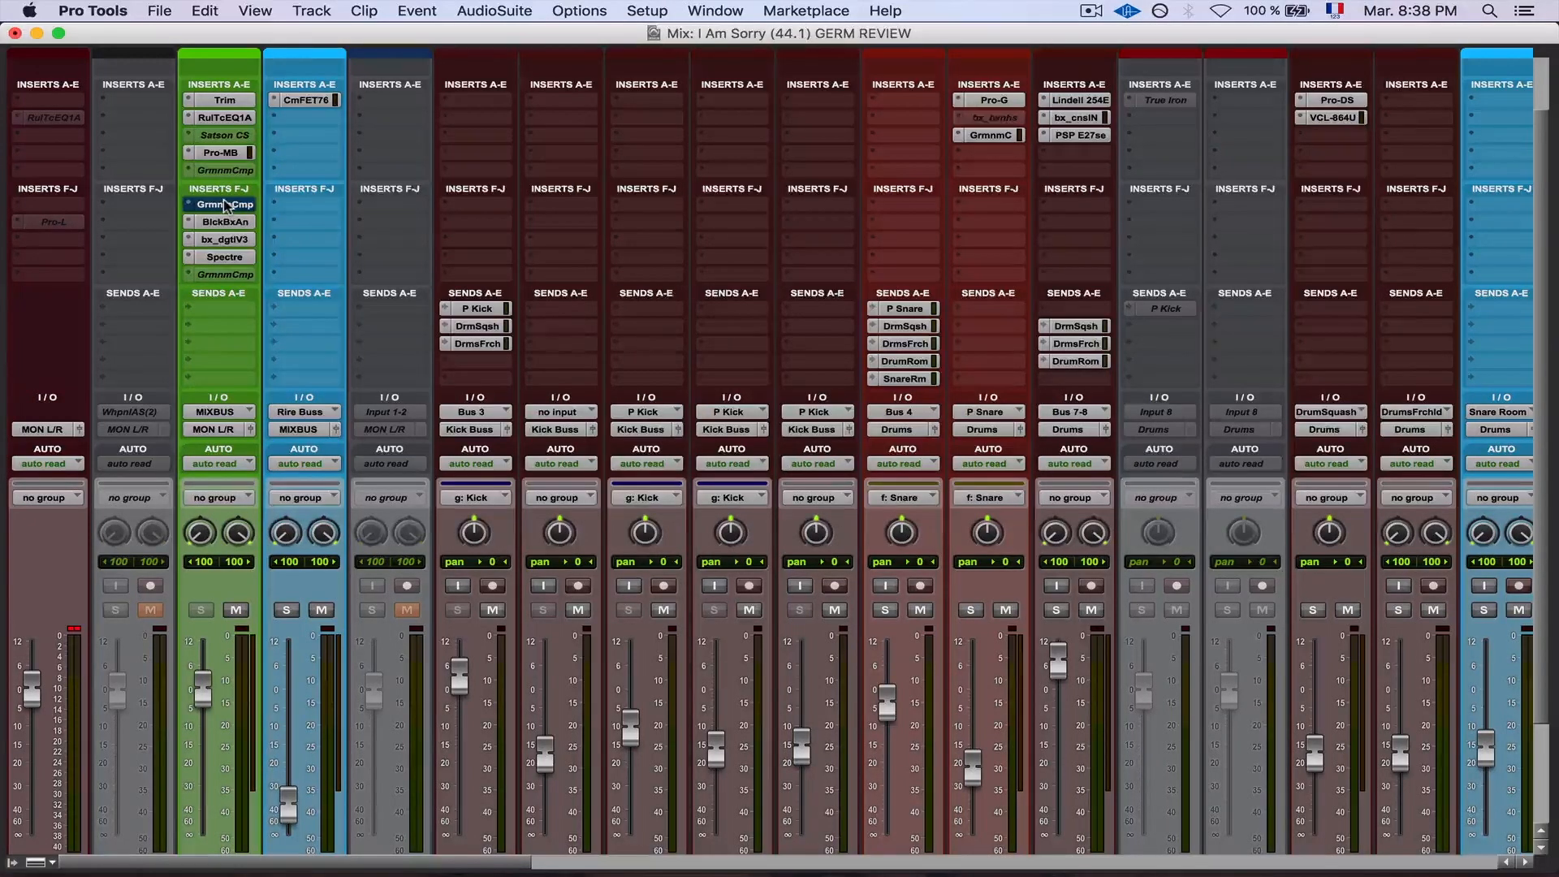
Play the mix and compare it with and without the Germanium Compressor in MIXBUS insert f by toggling its bypass
{"action": "left_click", "coordinate": [520, 68]}
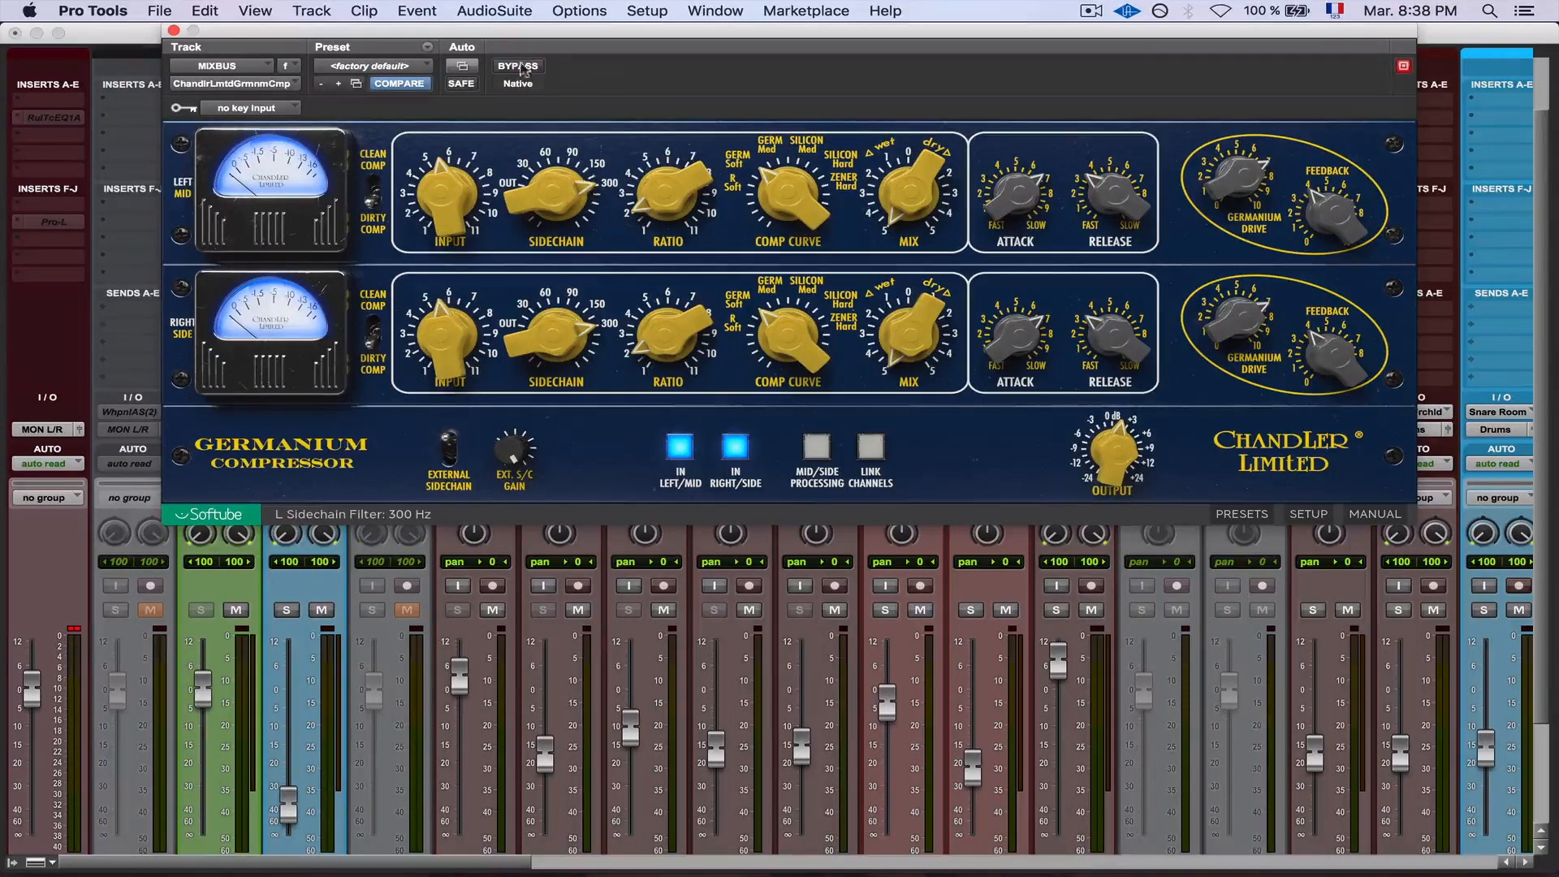
{"action": "key", "text": "space"}
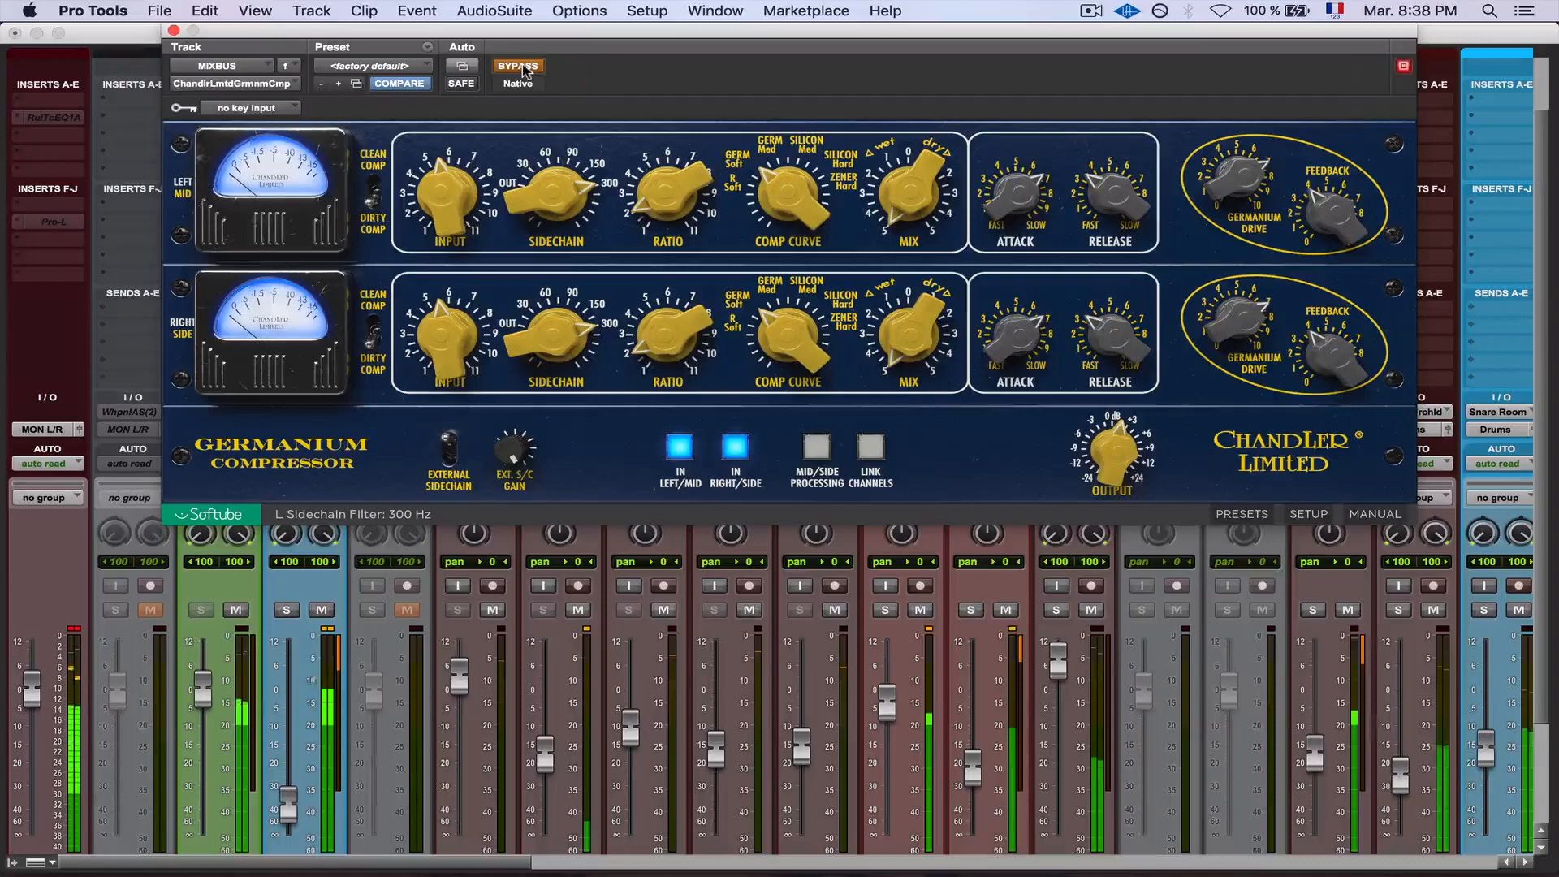
{"action": "left_click", "coordinate": [520, 67]}
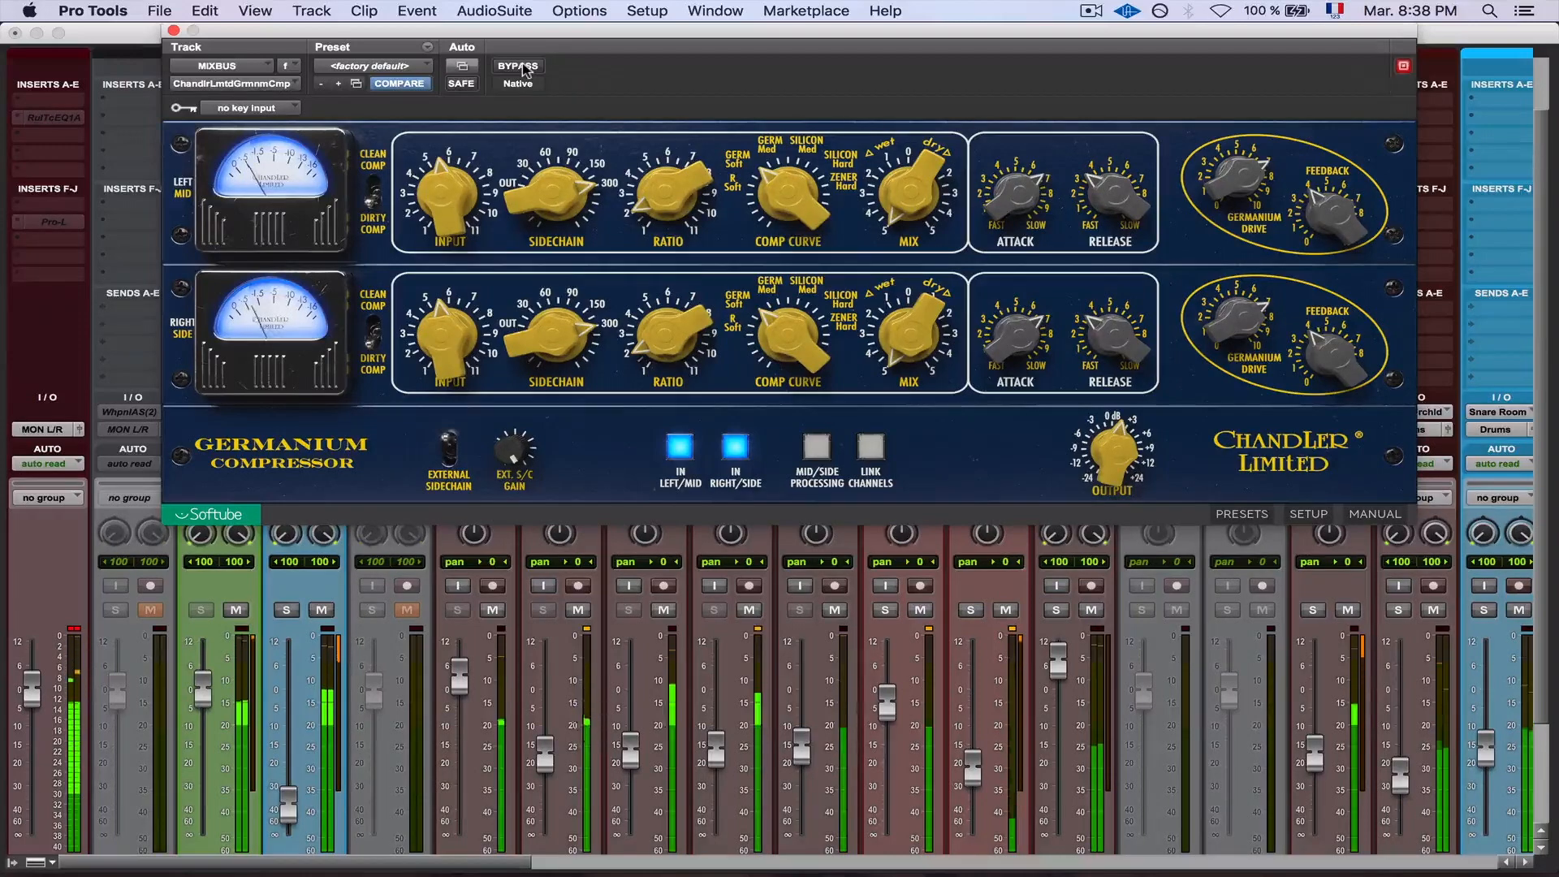
{"action": "left_click", "coordinate": [520, 67]}
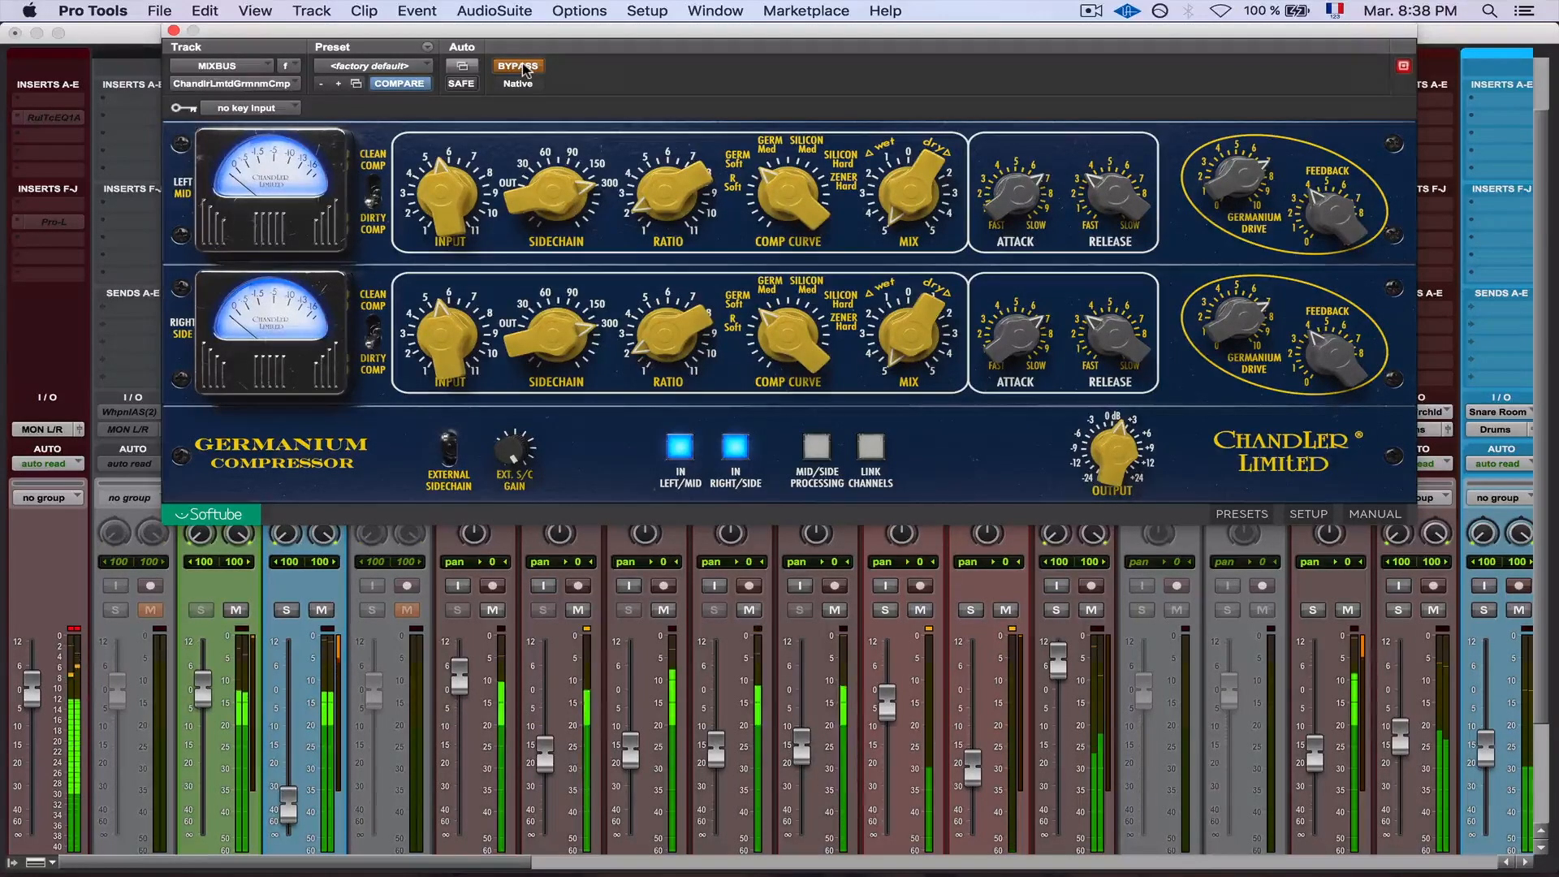
{"action": "left_click", "coordinate": [519, 67]}
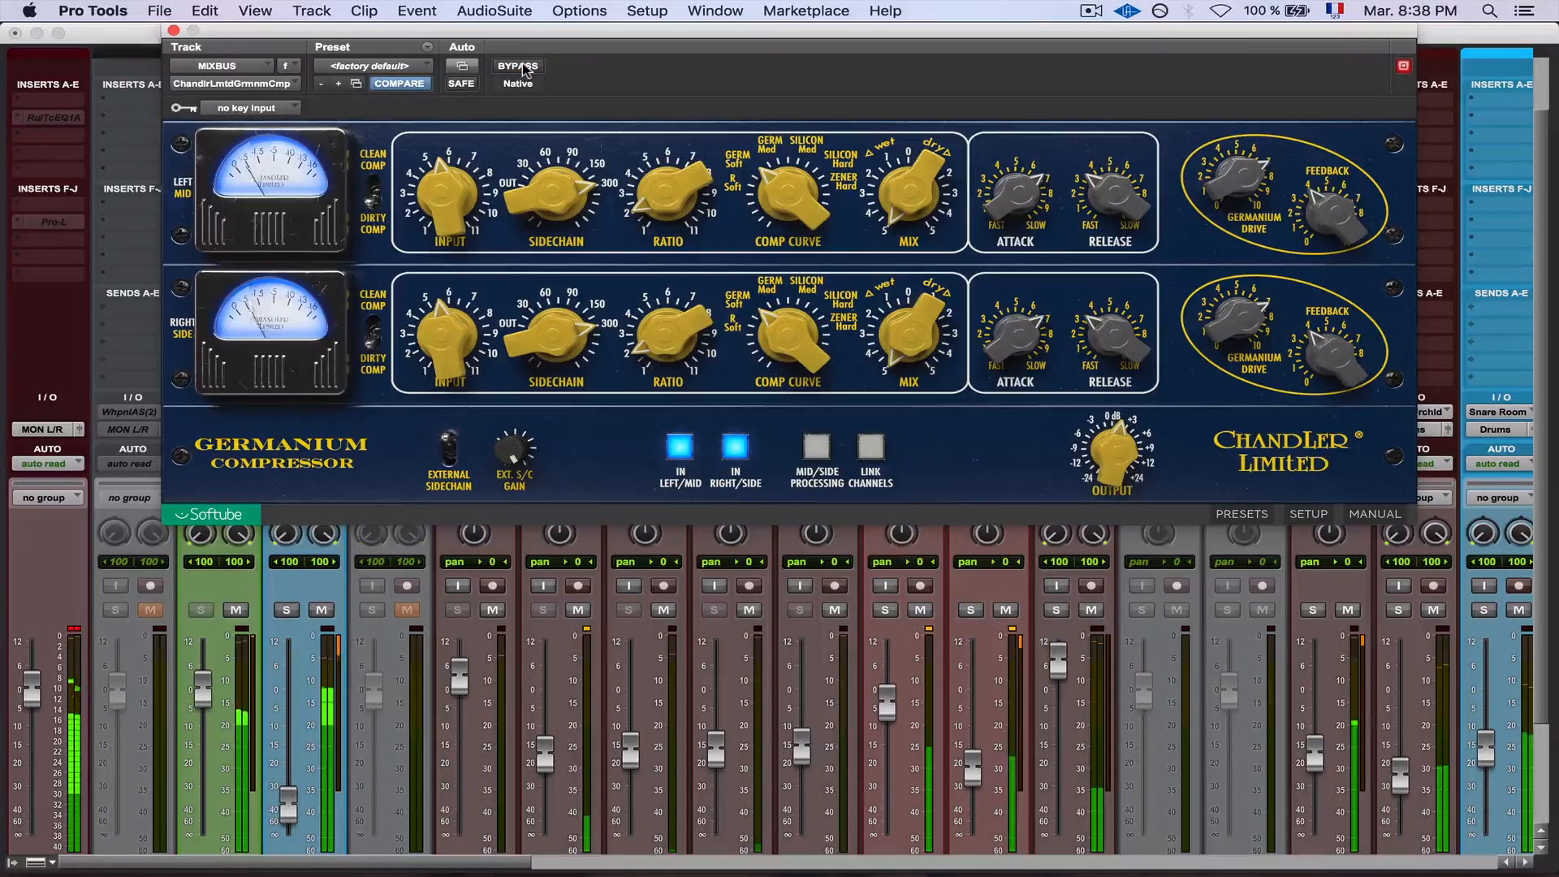
{"action": "left_click", "coordinate": [522, 67]}
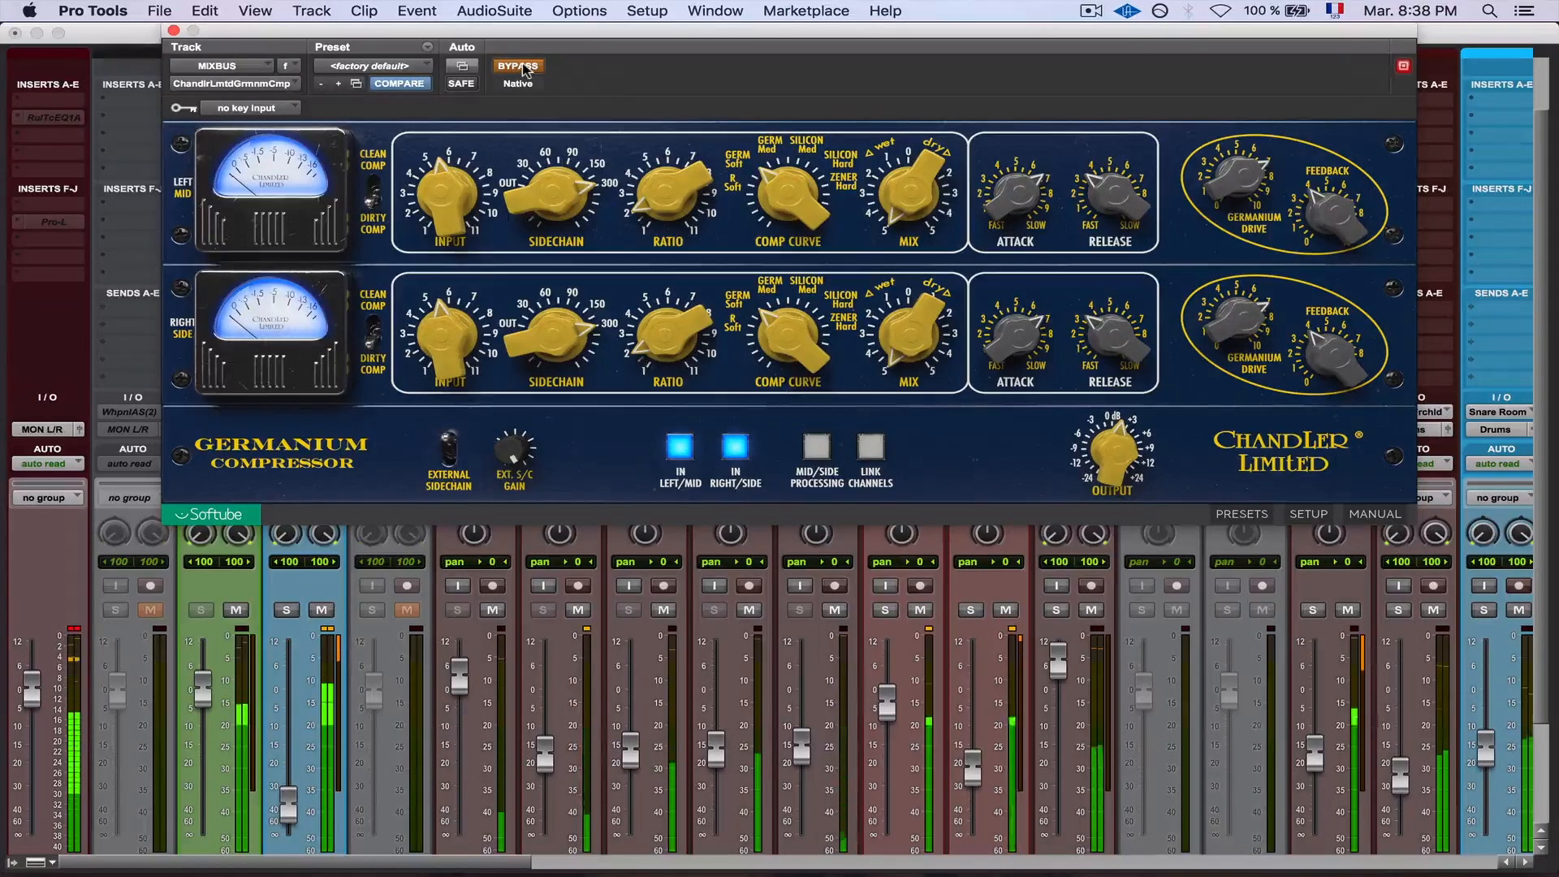
{"action": "left_click", "coordinate": [521, 67]}
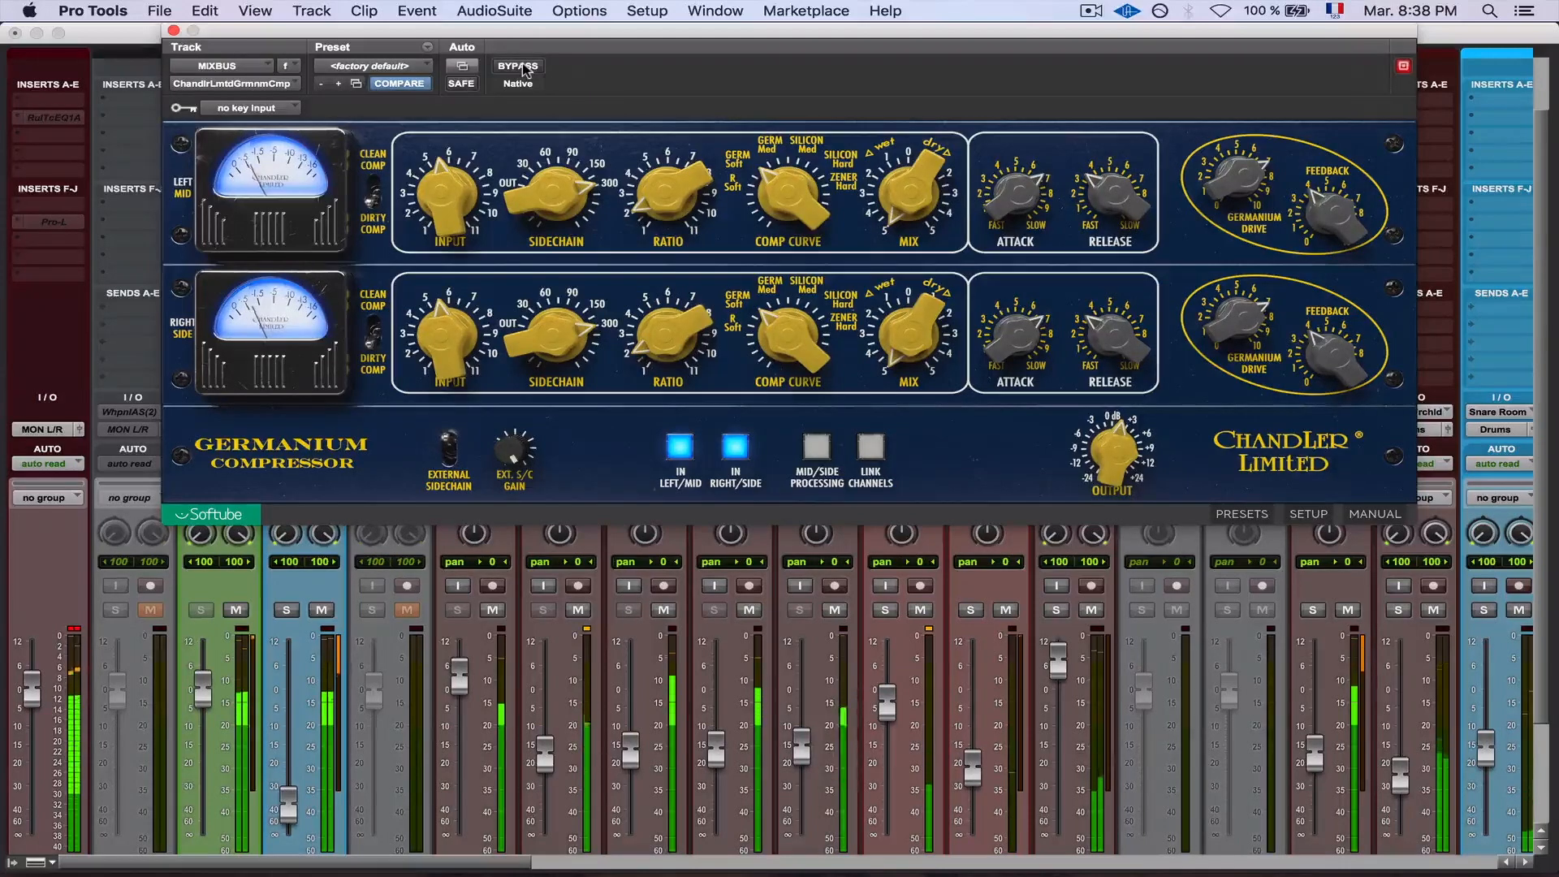
{"action": "left_click", "coordinate": [522, 67]}
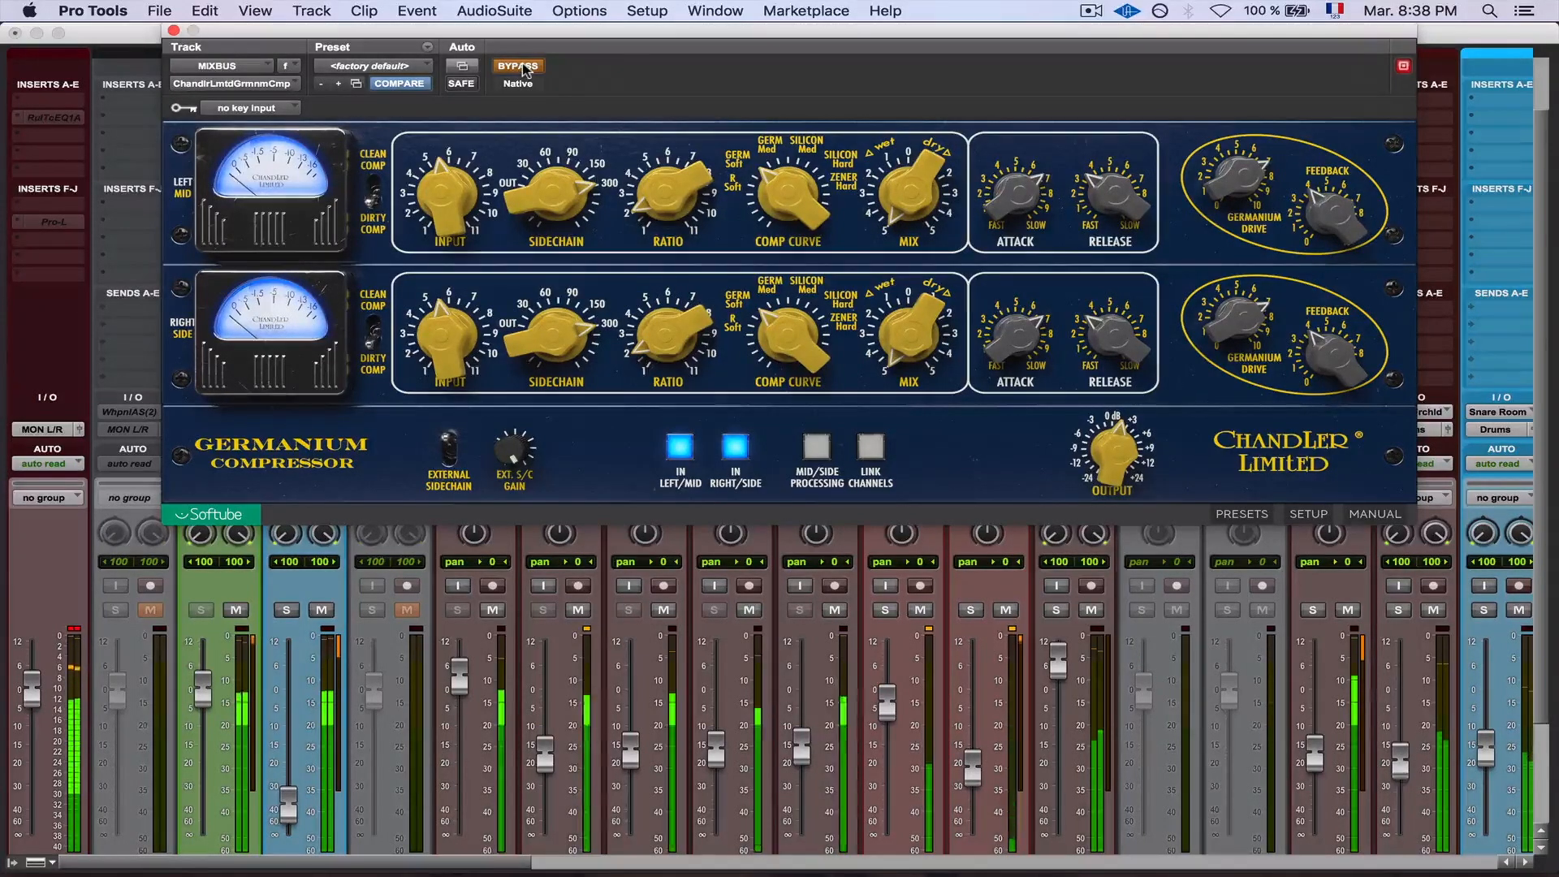
{"action": "left_click", "coordinate": [524, 70]}
{"action": "key", "text": "Return"}
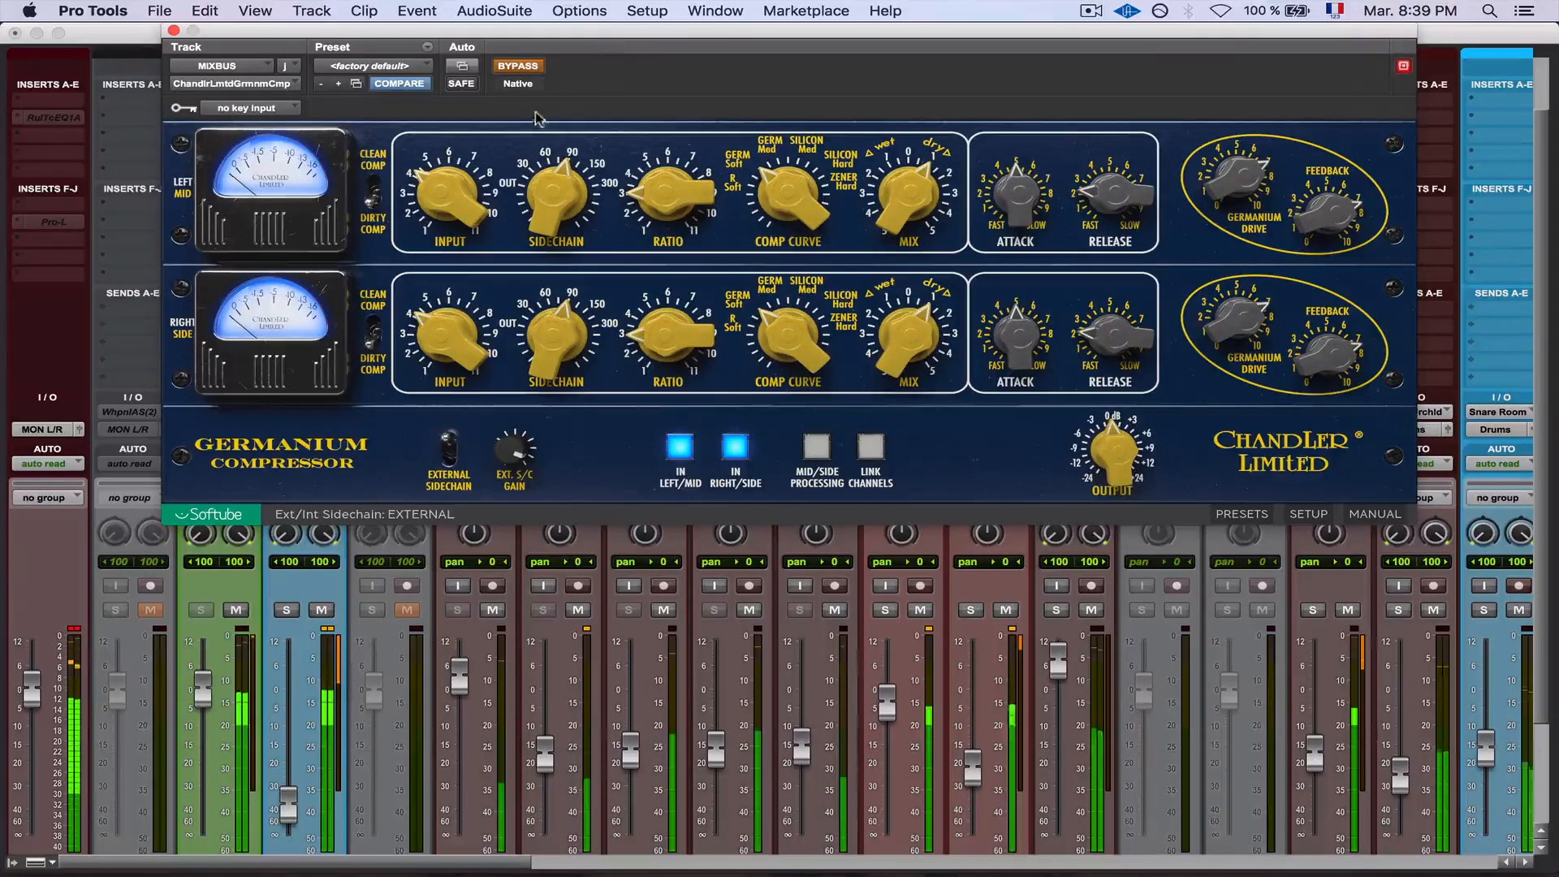
Take the Germanium Compressor in MIXBUS insert j out of bypass and switch its sidechain from external to internal
{"action": "left_click", "coordinate": [526, 69]}
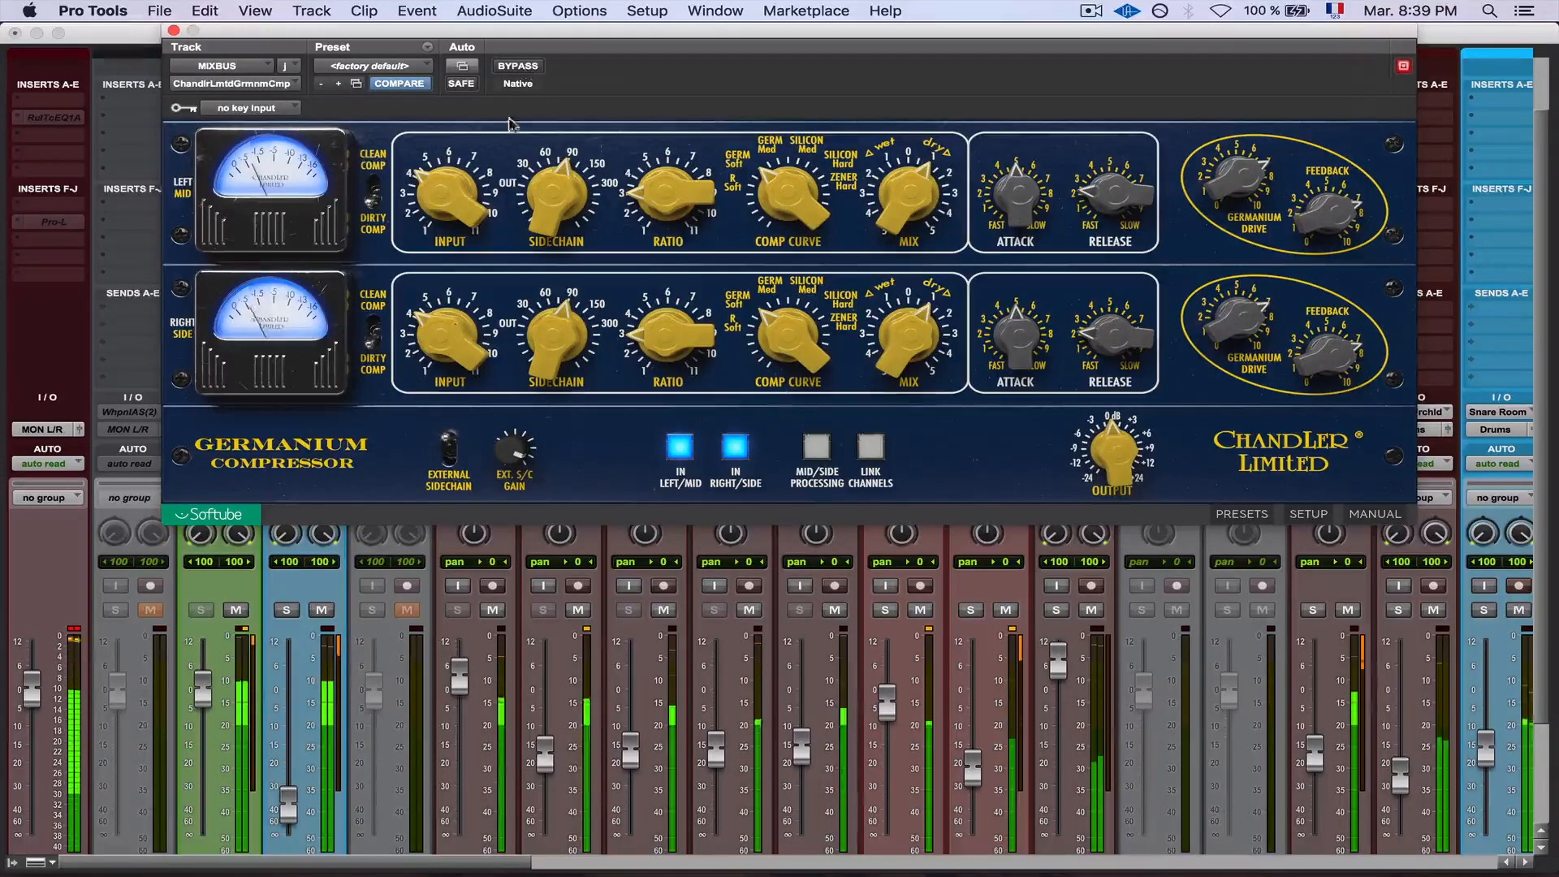
{"action": "left_click", "coordinate": [450, 448]}
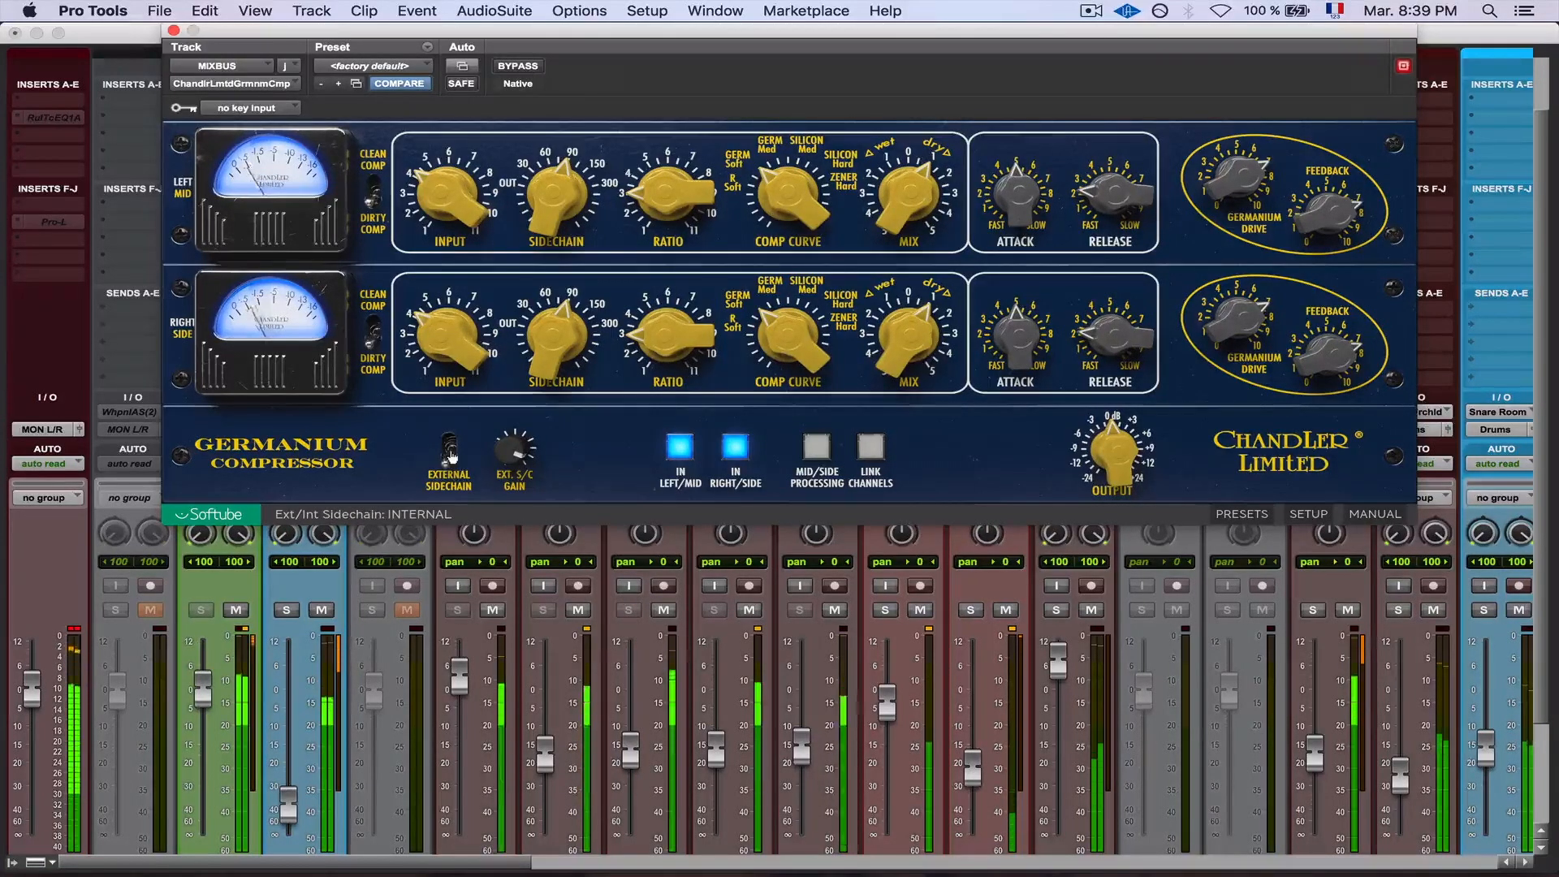
{"action": "left_click", "coordinate": [450, 448]}
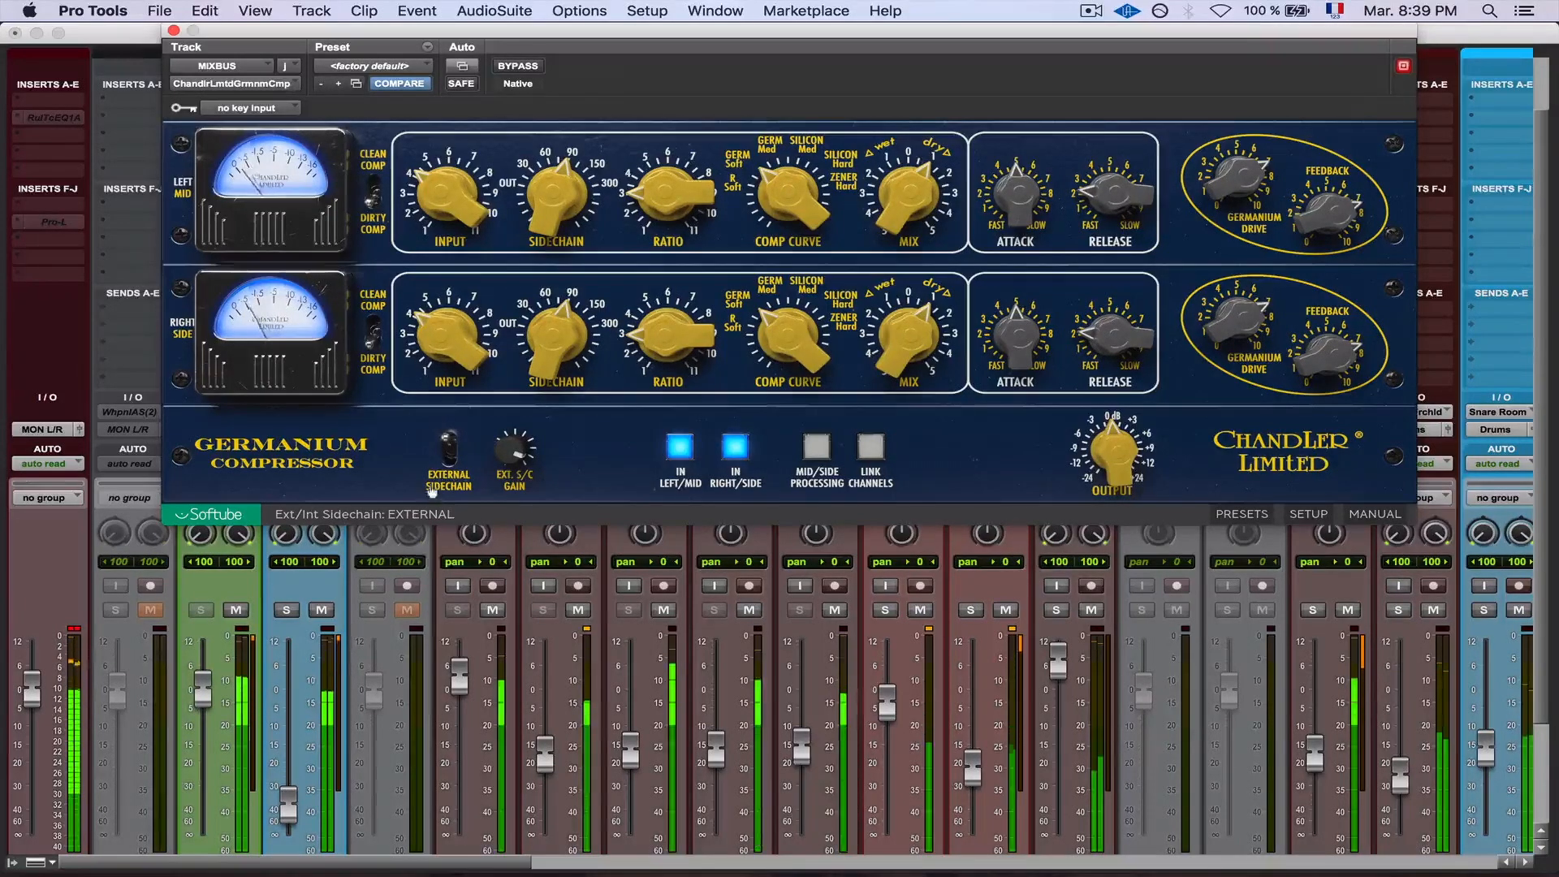
{"action": "left_click", "coordinate": [450, 456]}
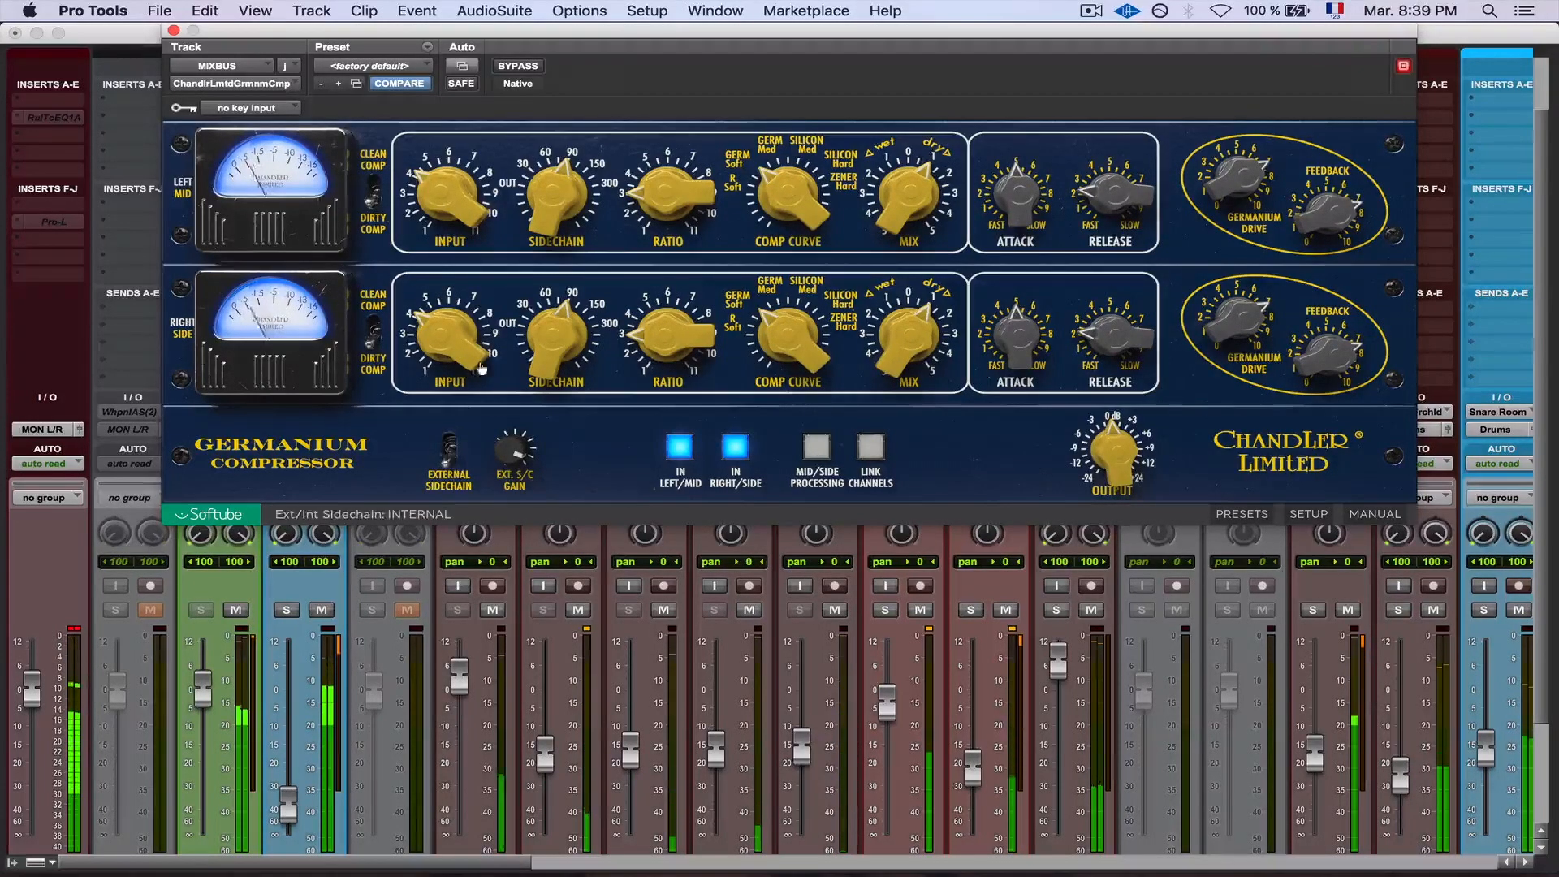
Compare the mix with and without the insert j Germanium Compressor, set to internal sidechain, by repeatedly toggling its bypass
{"action": "left_click", "coordinate": [518, 66]}
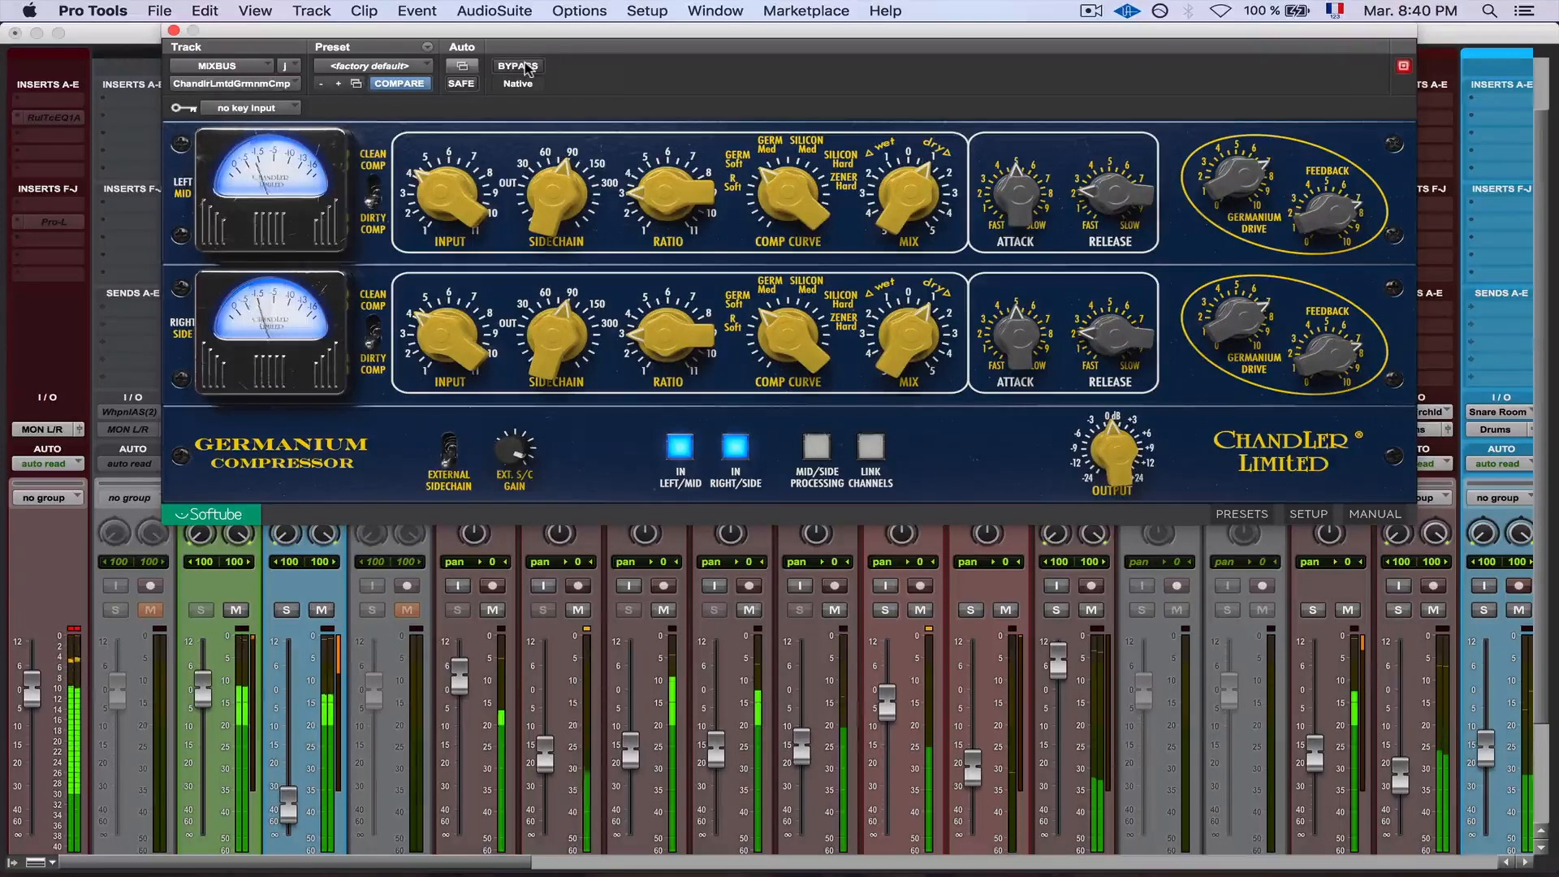
{"action": "left_click", "coordinate": [525, 67]}
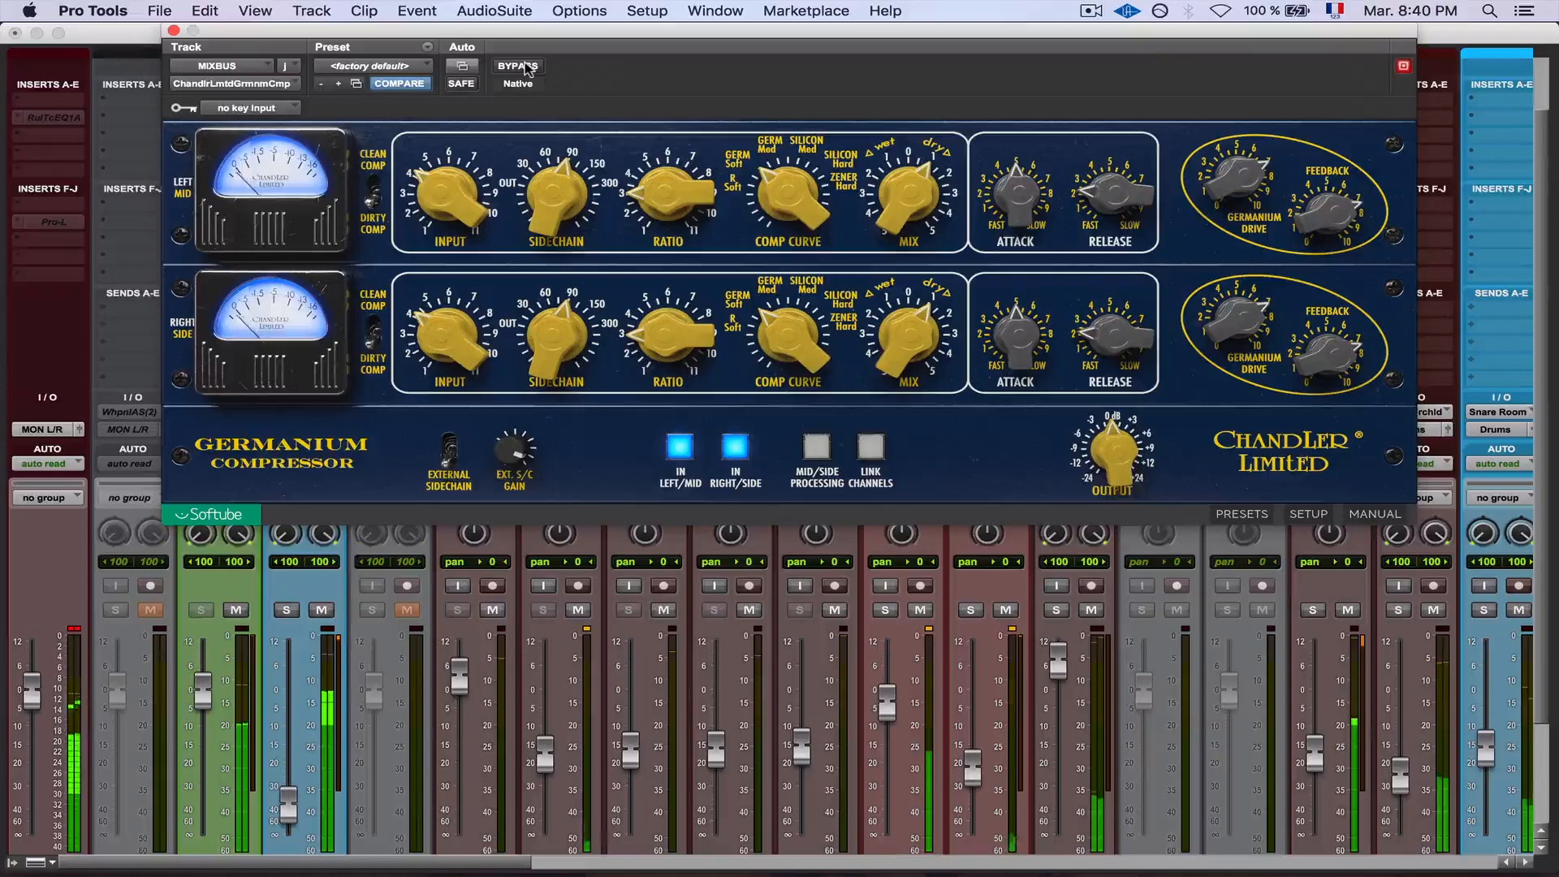
{"action": "left_click", "coordinate": [525, 67]}
{"action": "left_click", "coordinate": [525, 67]}
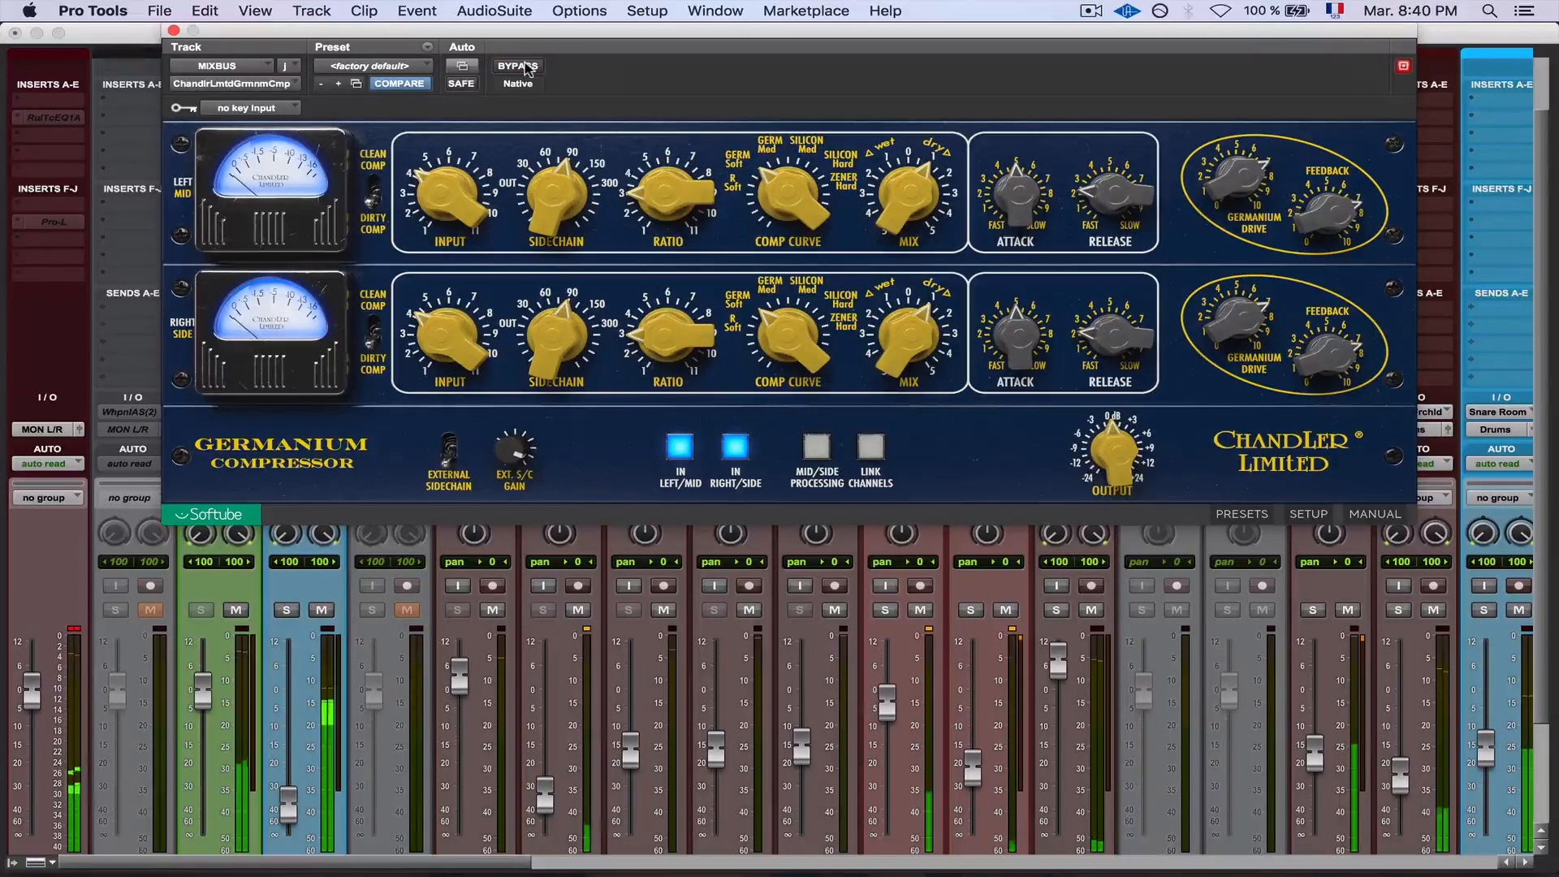
{"action": "left_click", "coordinate": [524, 67]}
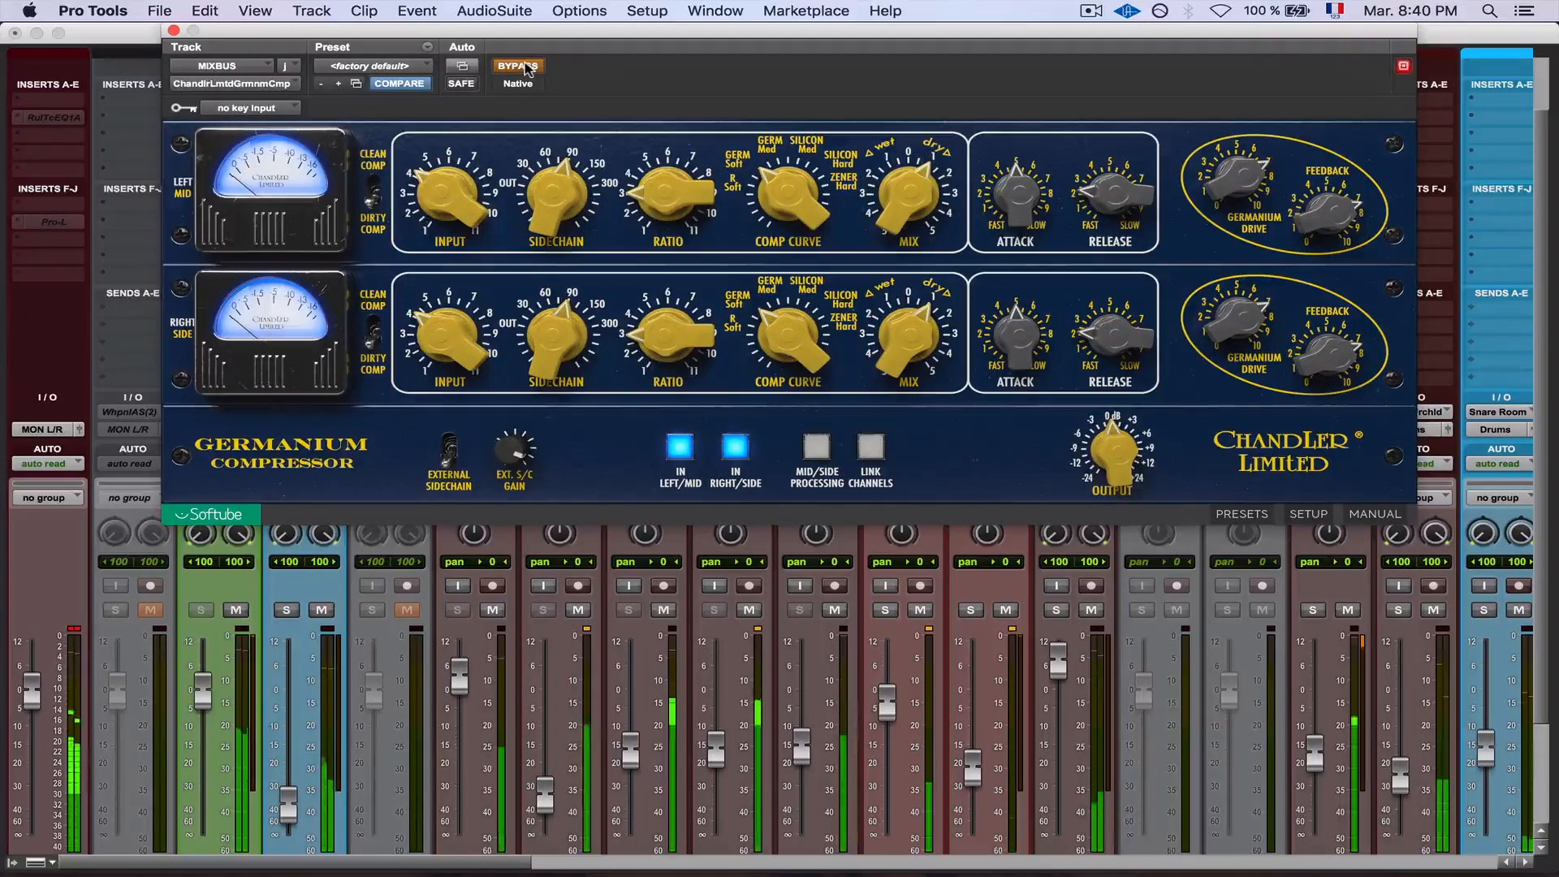
{"action": "left_click", "coordinate": [524, 67]}
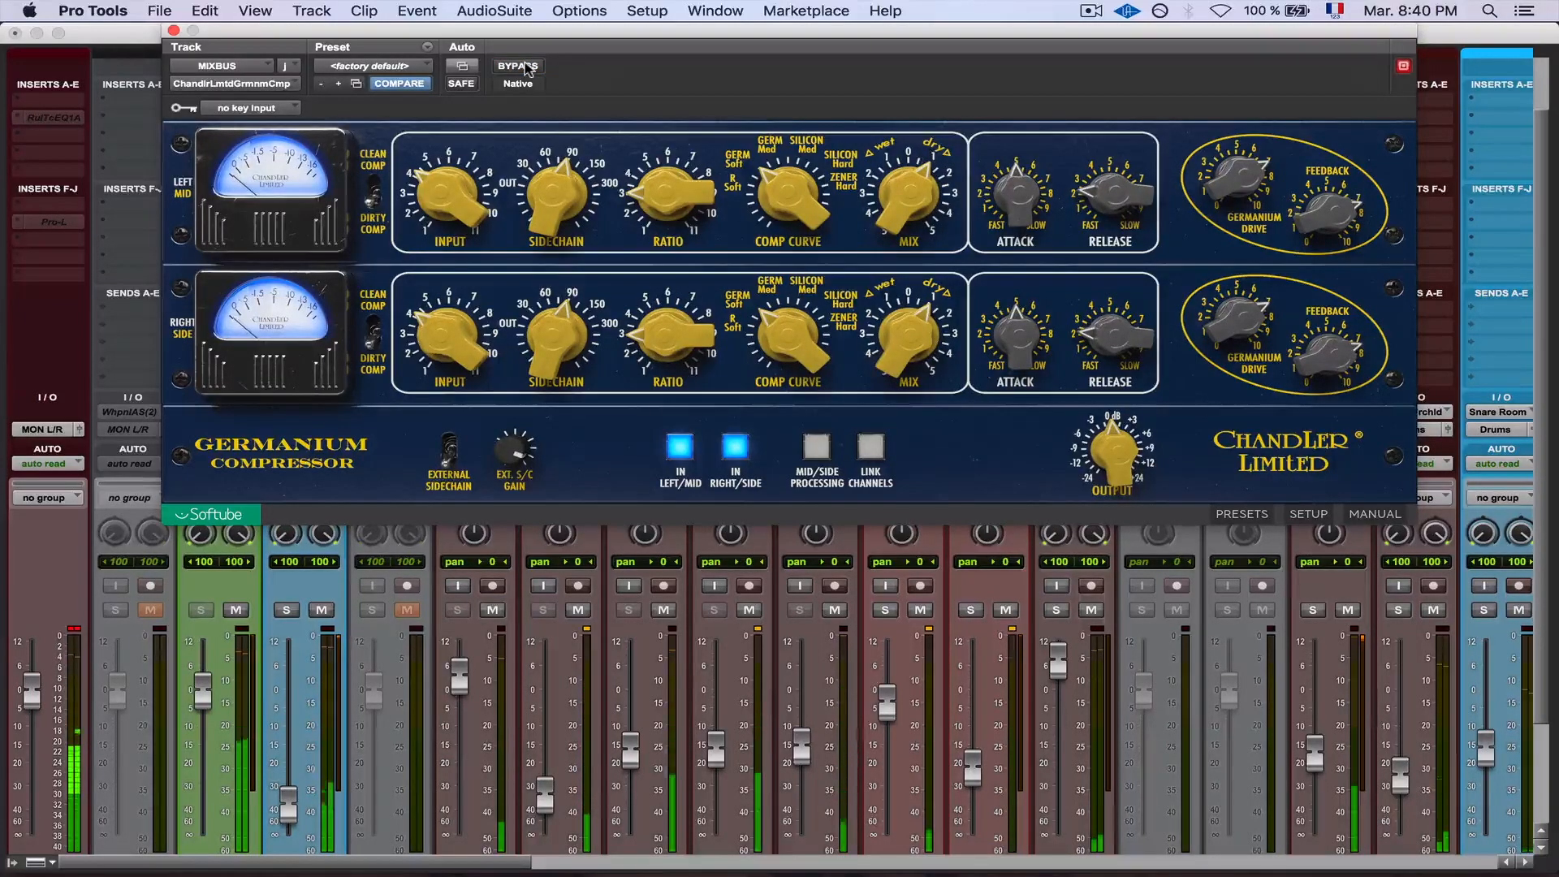
{"action": "left_click", "coordinate": [525, 67]}
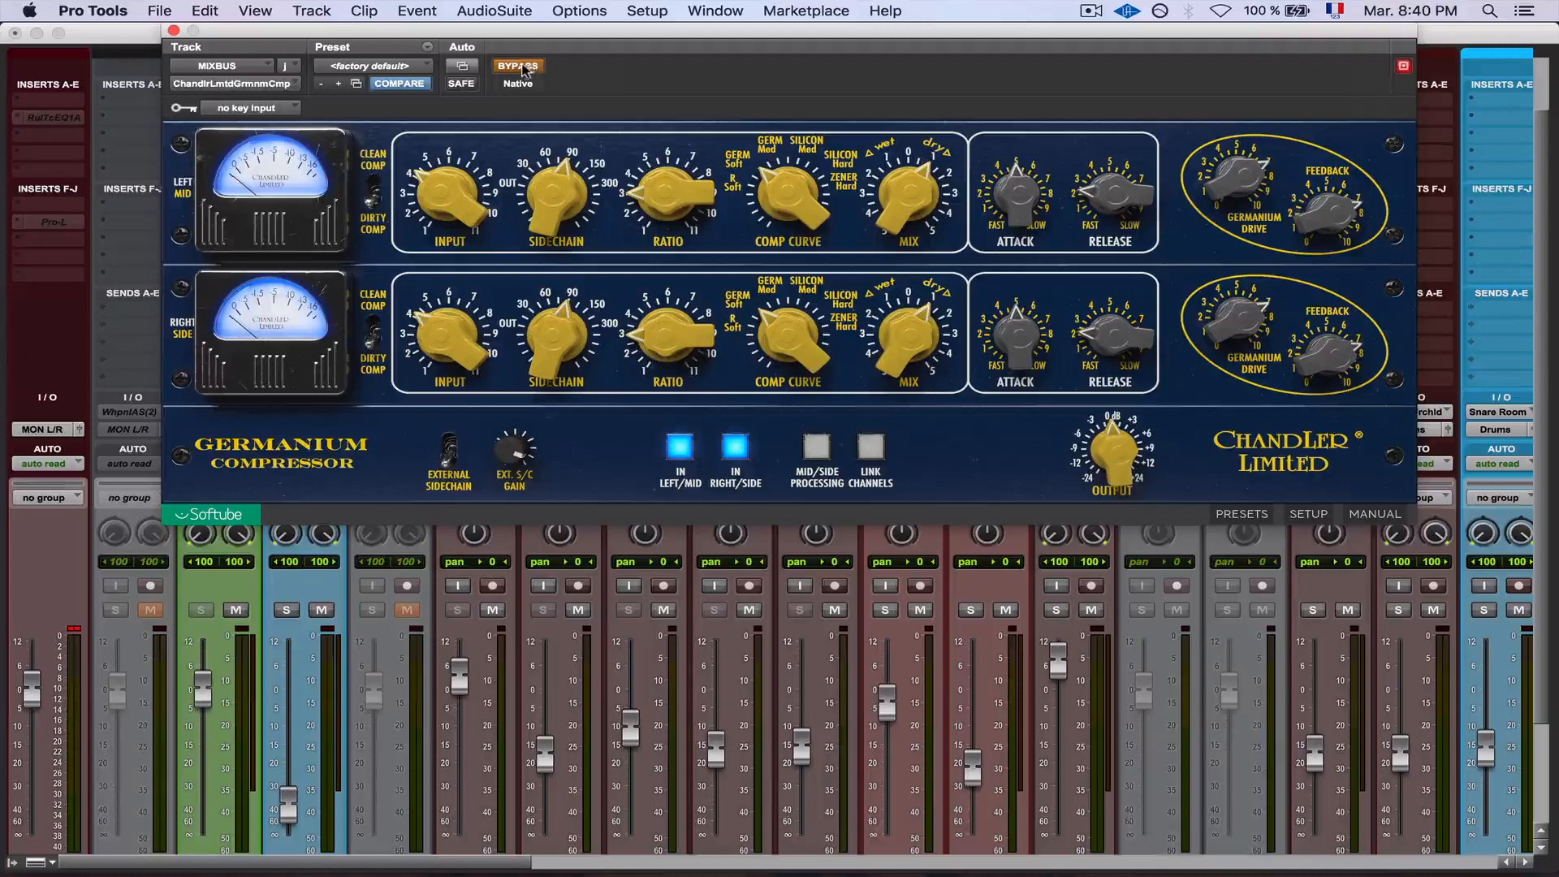
Close the mix bus compressor and compare the soloed Bass Buss with and without its insert c Germanium Compressor by toggling its bypass
{"action": "left_click", "coordinate": [173, 31]}
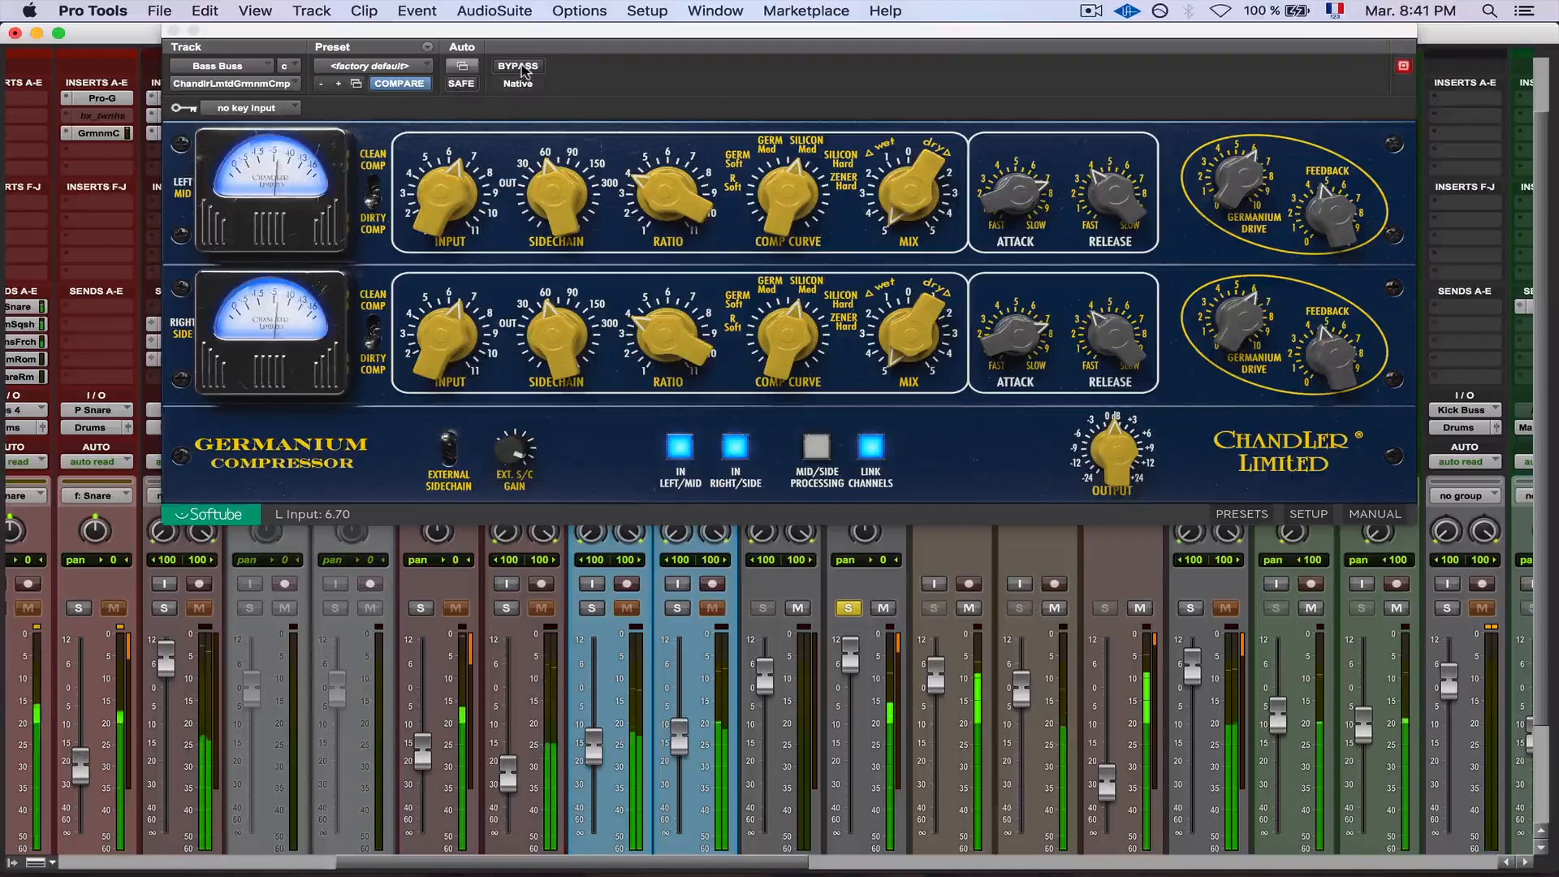
{"action": "left_click", "coordinate": [520, 66]}
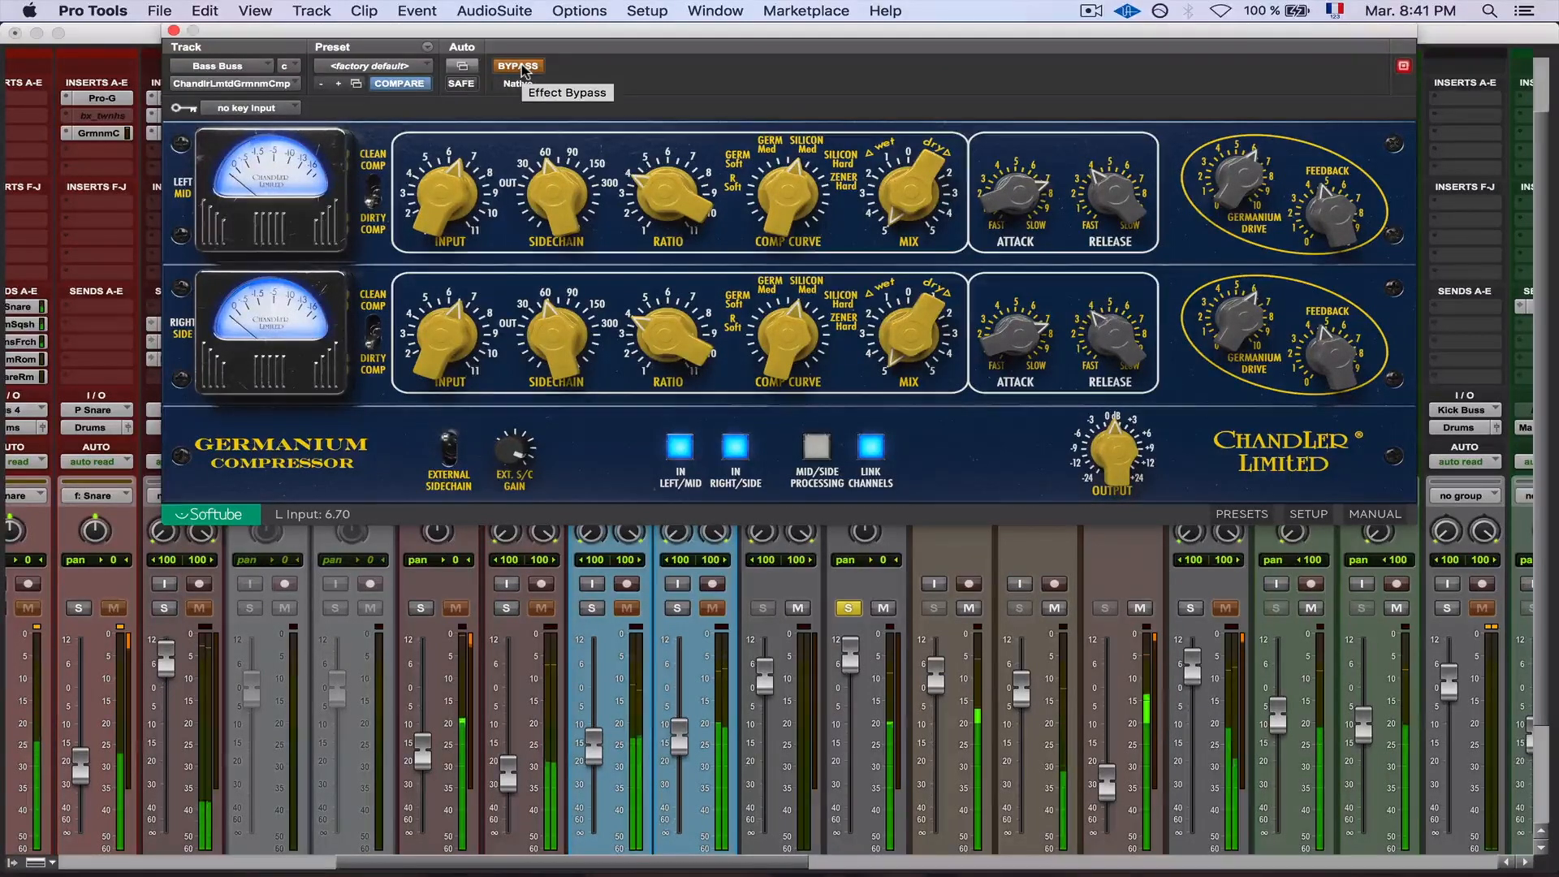
{"action": "left_click", "coordinate": [520, 67]}
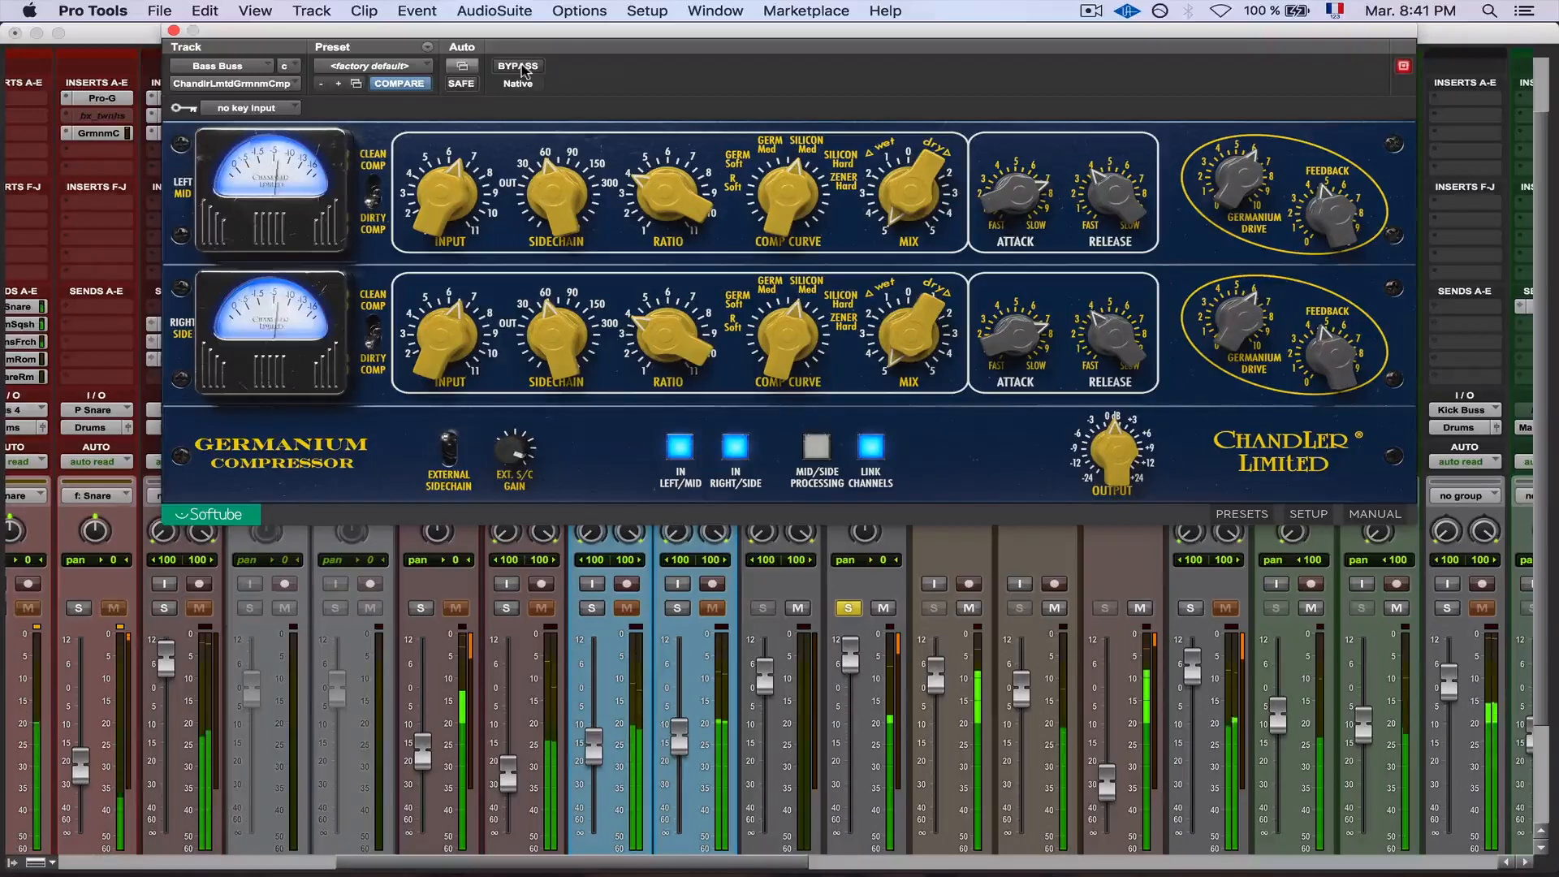
{"action": "left_click", "coordinate": [521, 66]}
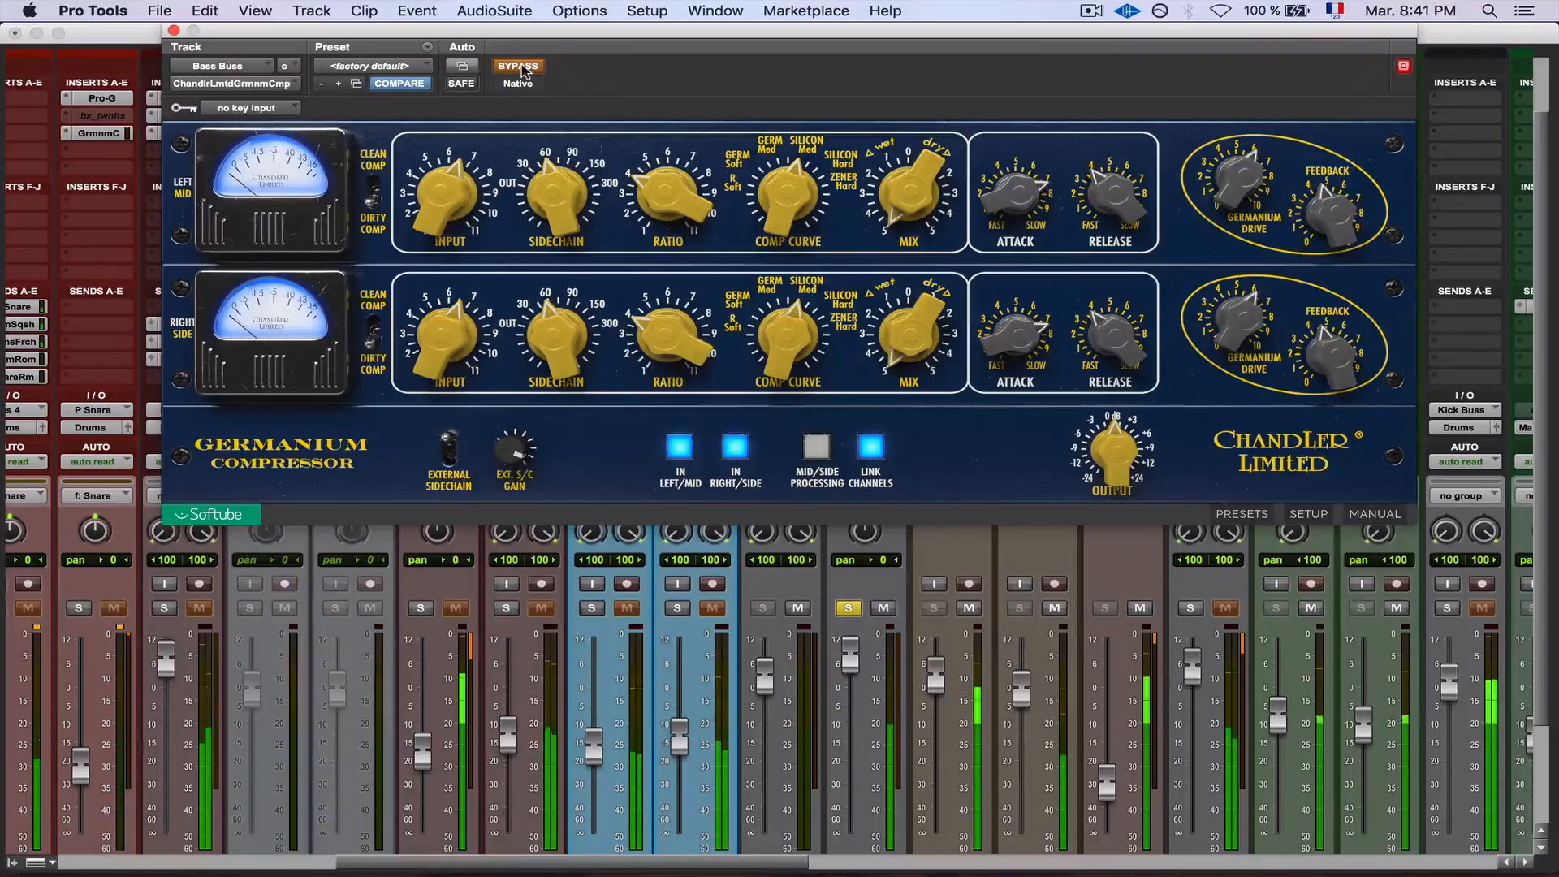
{"action": "left_click", "coordinate": [520, 66]}
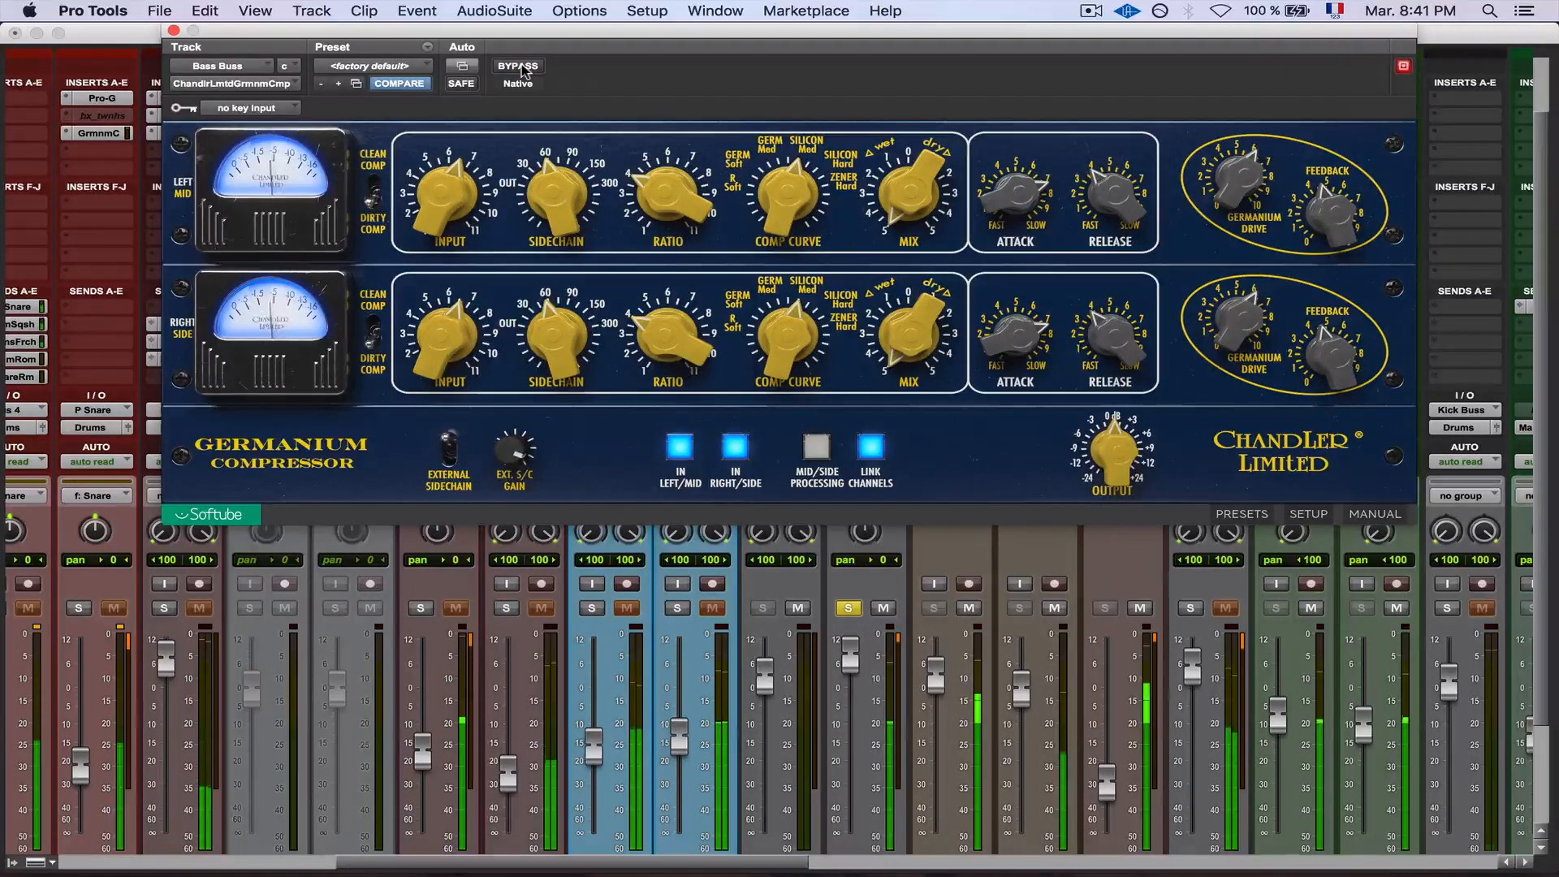
{"action": "left_click", "coordinate": [521, 67]}
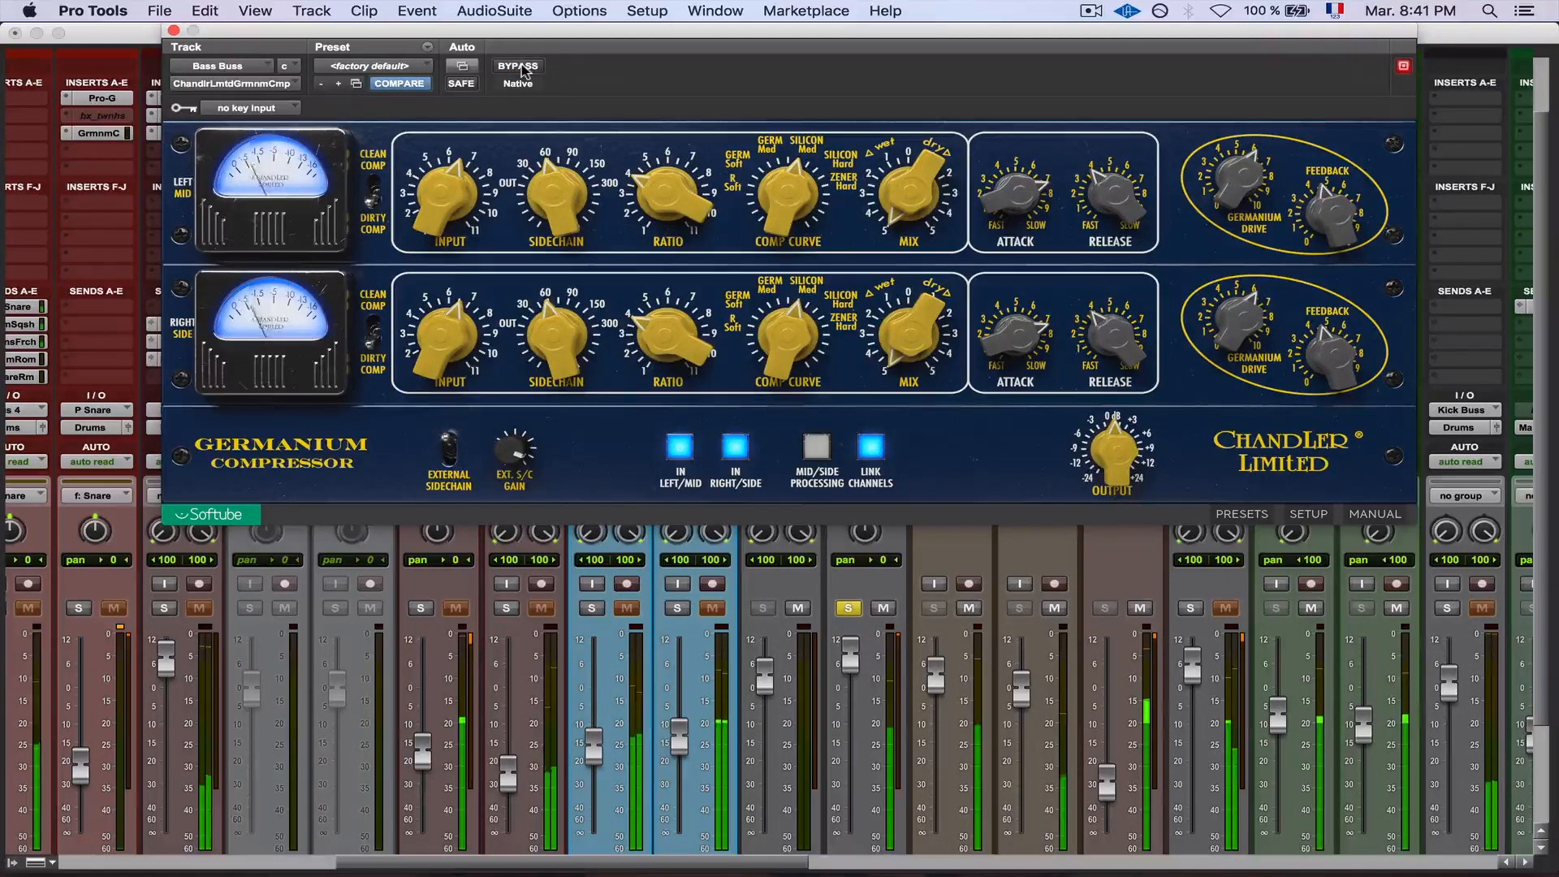
{"action": "left_click", "coordinate": [519, 69]}
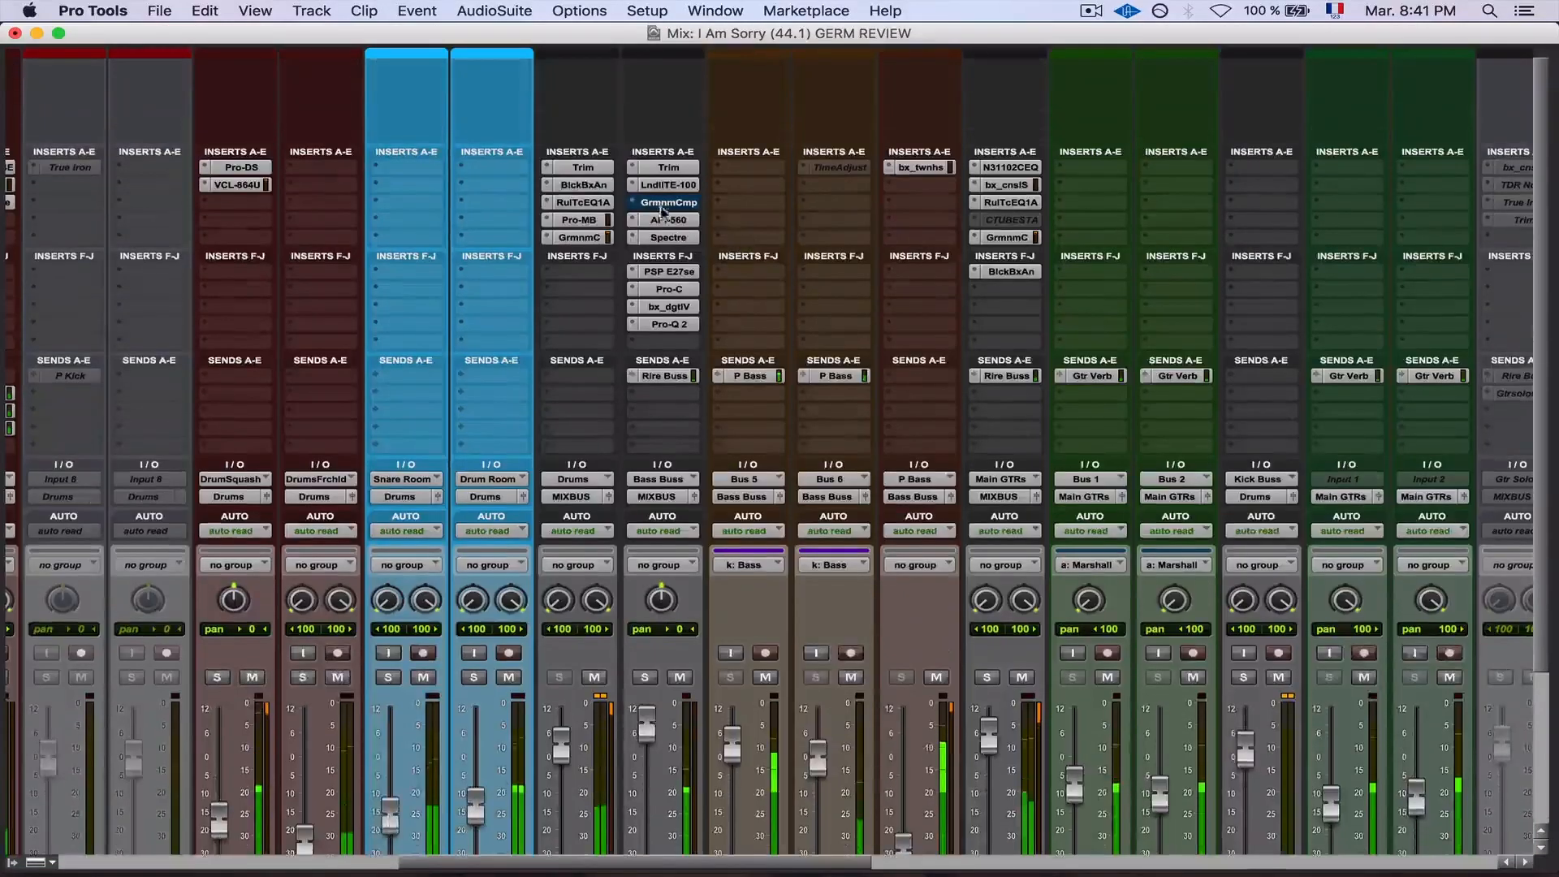
Compare the full mix with and without the Bass Buss Germanium Compressor by bypassing its insert directly in the Mix window
{"action": "left_click", "coordinate": [668, 204], "text": "super"}
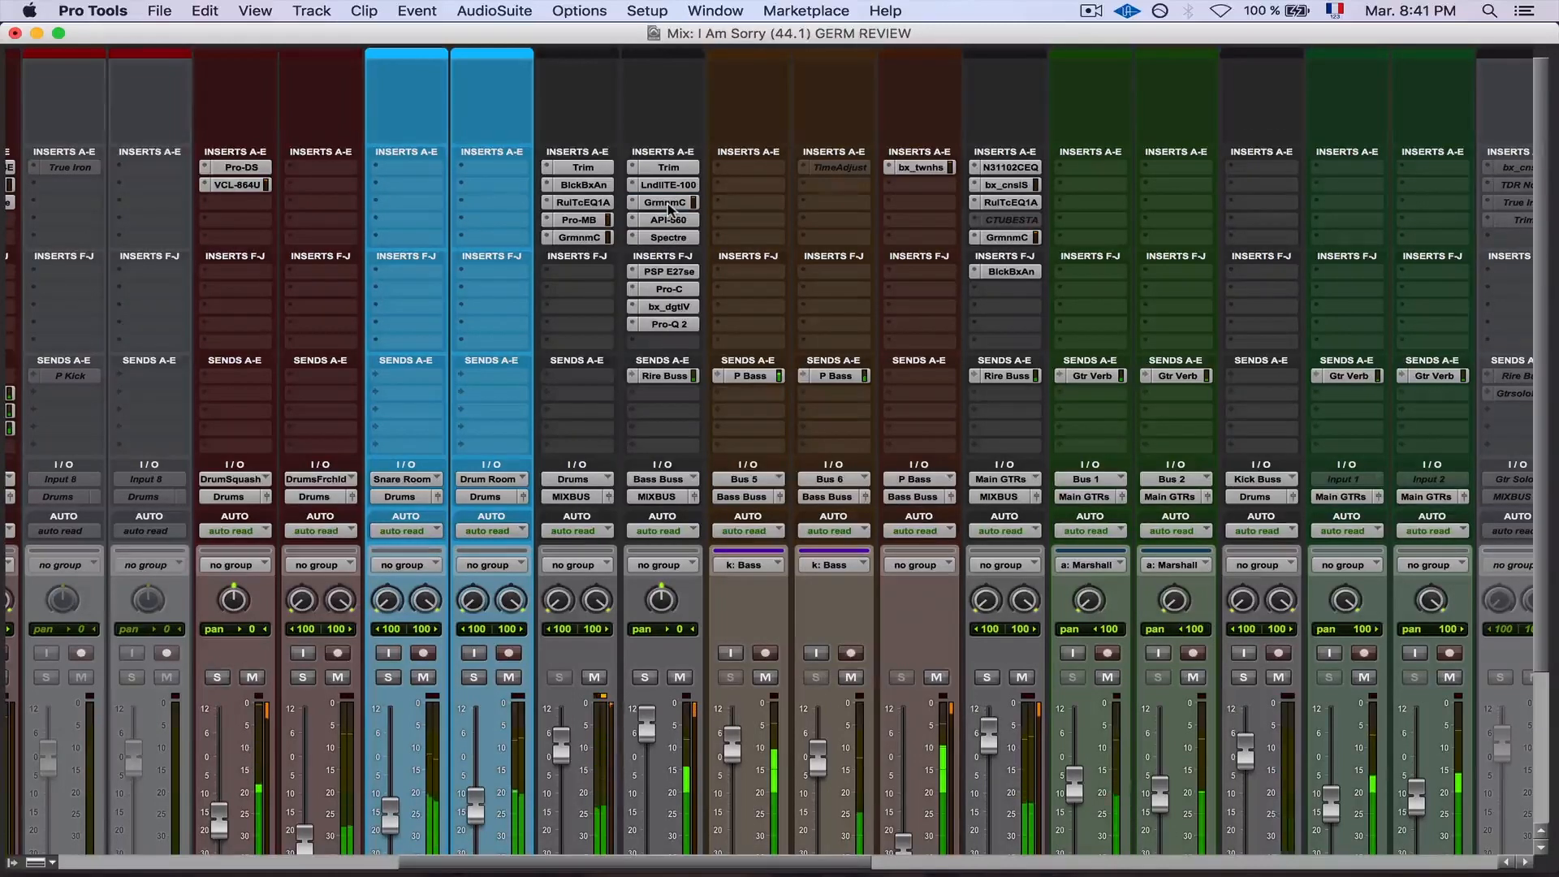
{"action": "left_click", "coordinate": [668, 204], "text": "super"}
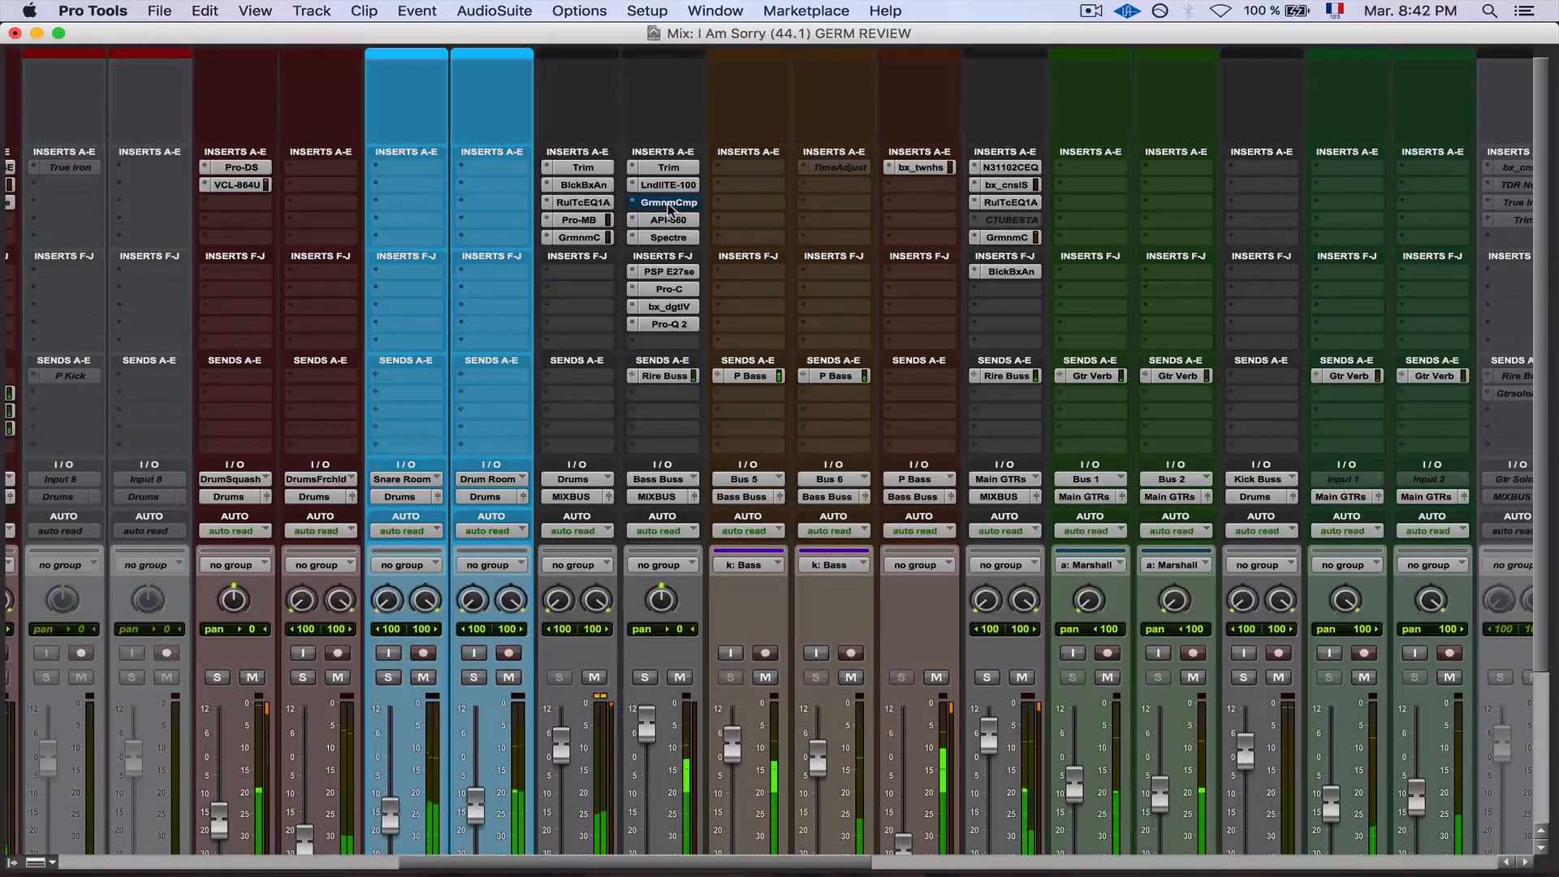
{"action": "left_click", "coordinate": [668, 203], "text": "super"}
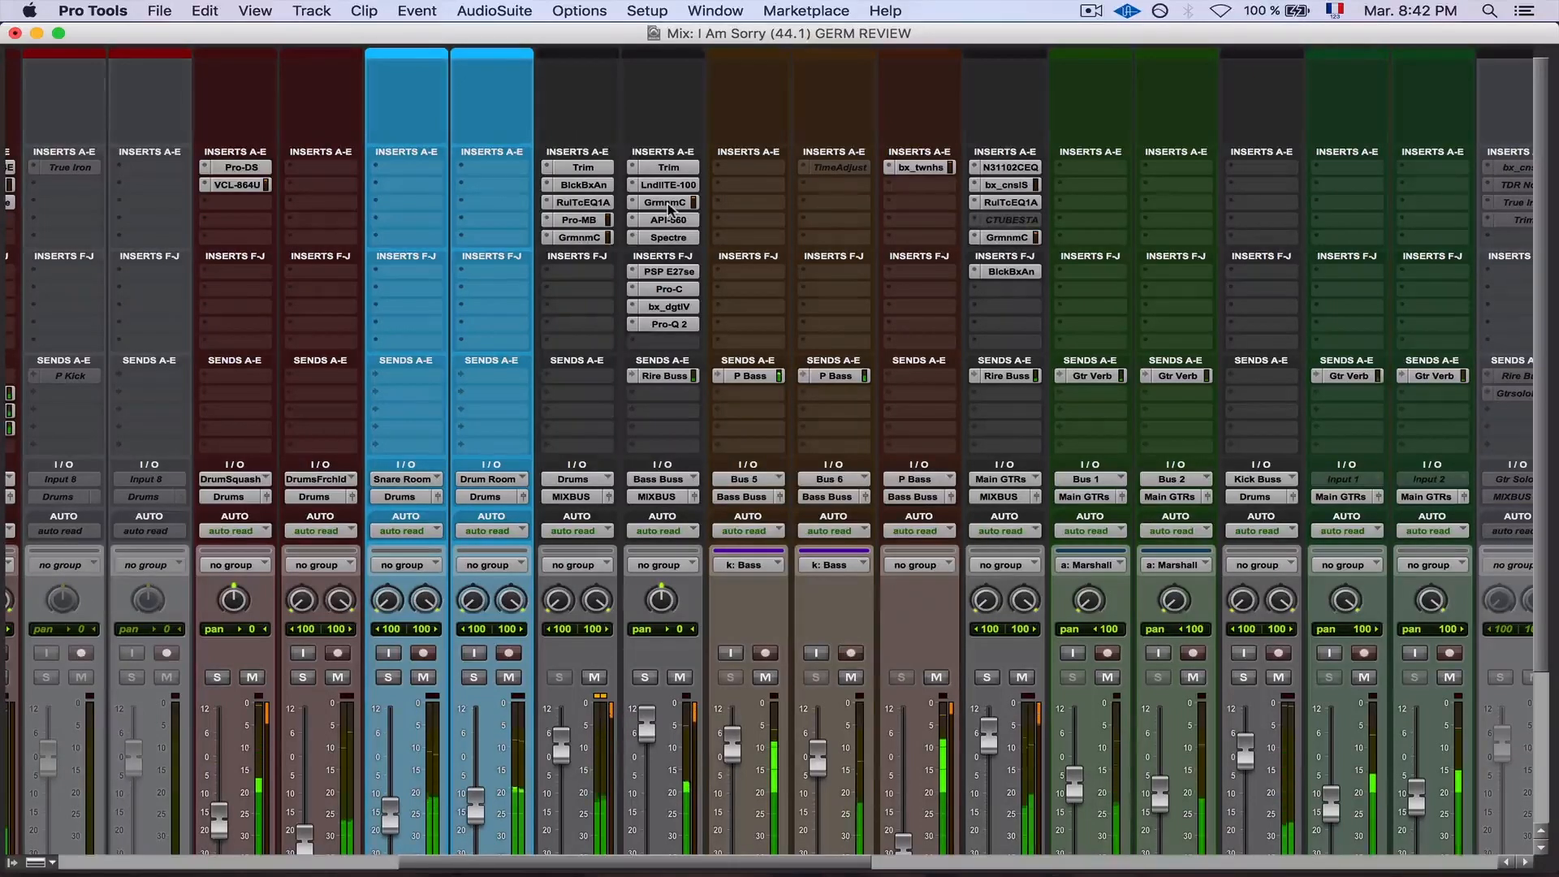
{"action": "left_click", "coordinate": [668, 204], "text": "super"}
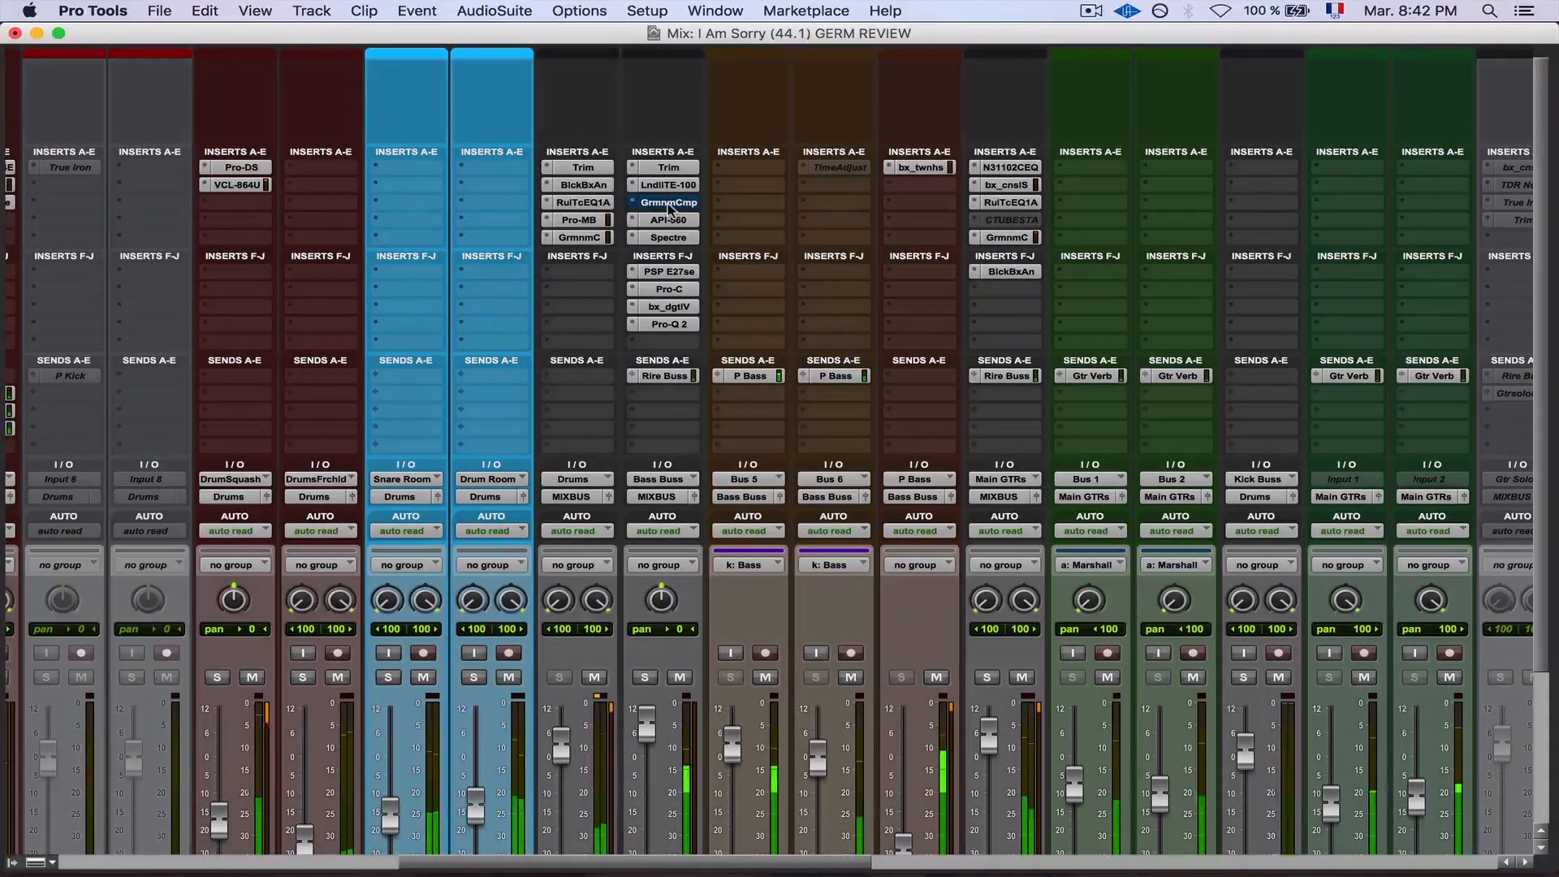
{"action": "left_click", "coordinate": [668, 203], "text": "super"}
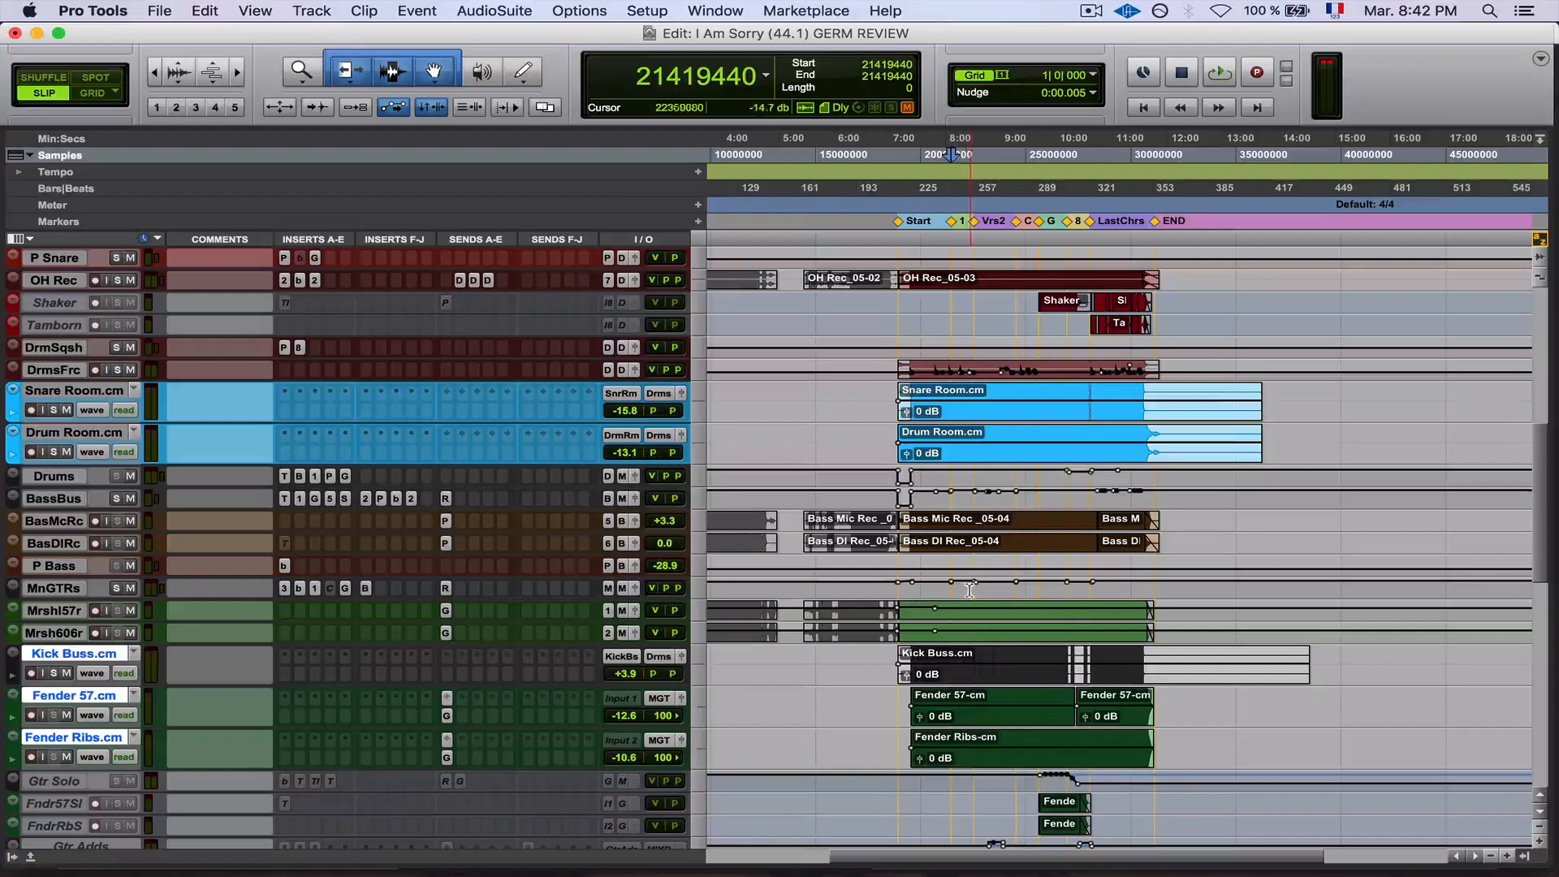
Place the playback position around the middle of Chorus 1 in the Edit window and restart playback from there
{"action": "left_click", "coordinate": [970, 591]}
{"action": "key", "text": "t"}
{"action": "key", "text": "t"}
{"action": "key", "text": "t"}
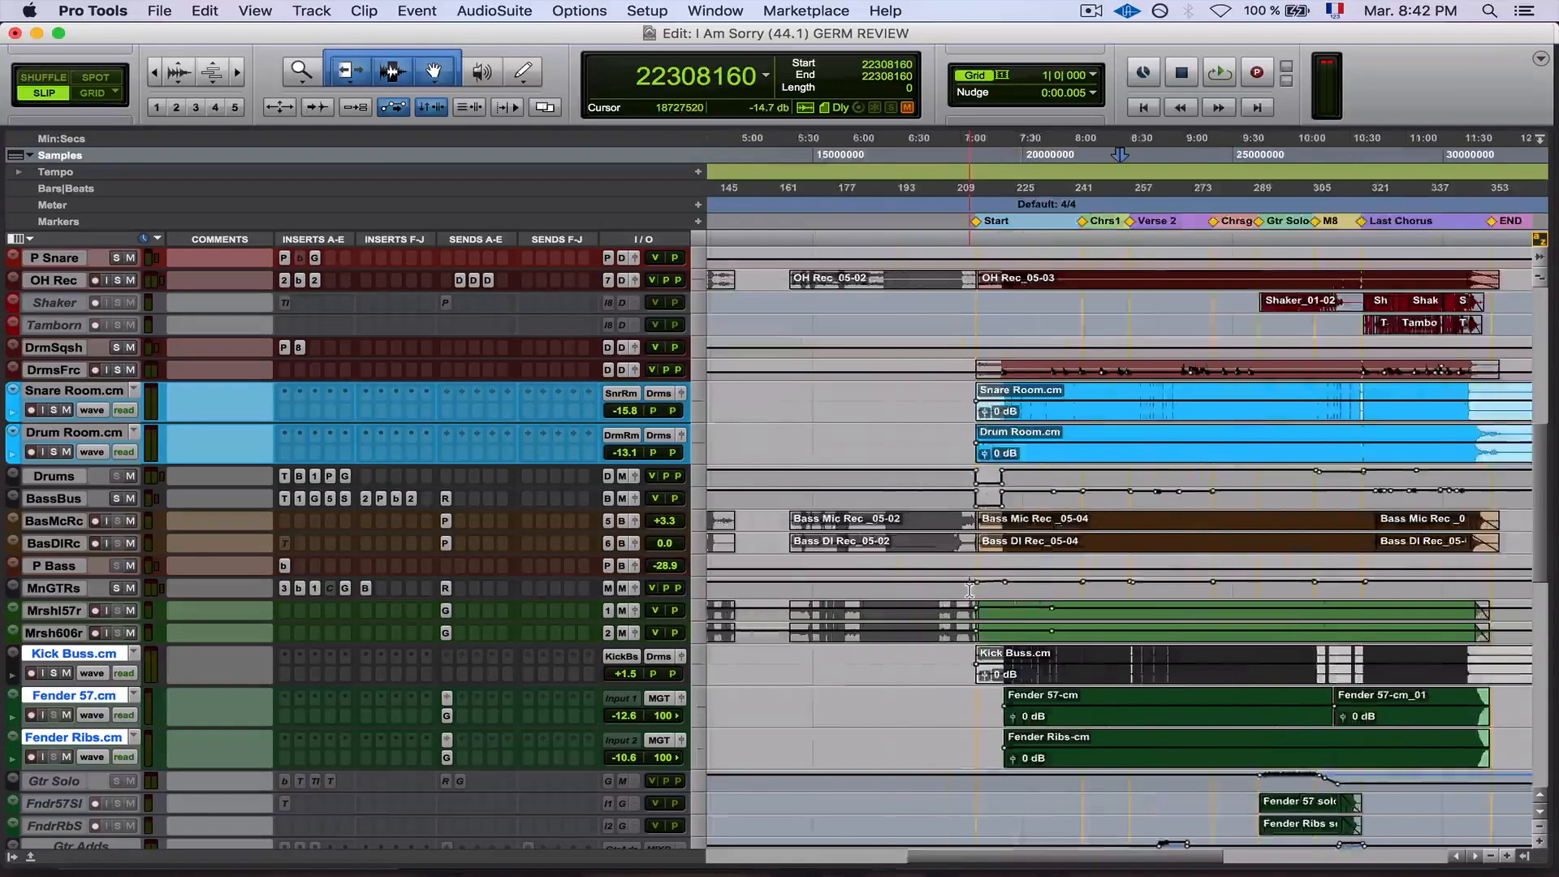
{"action": "scroll", "coordinate": [1087, 582], "scroll_direction": "right", "scroll_amount": 4}
{"action": "scroll", "coordinate": [1087, 582], "scroll_direction": "left", "scroll_amount": 5}
{"action": "scroll", "coordinate": [1087, 582], "scroll_direction": "up", "scroll_amount": 1}
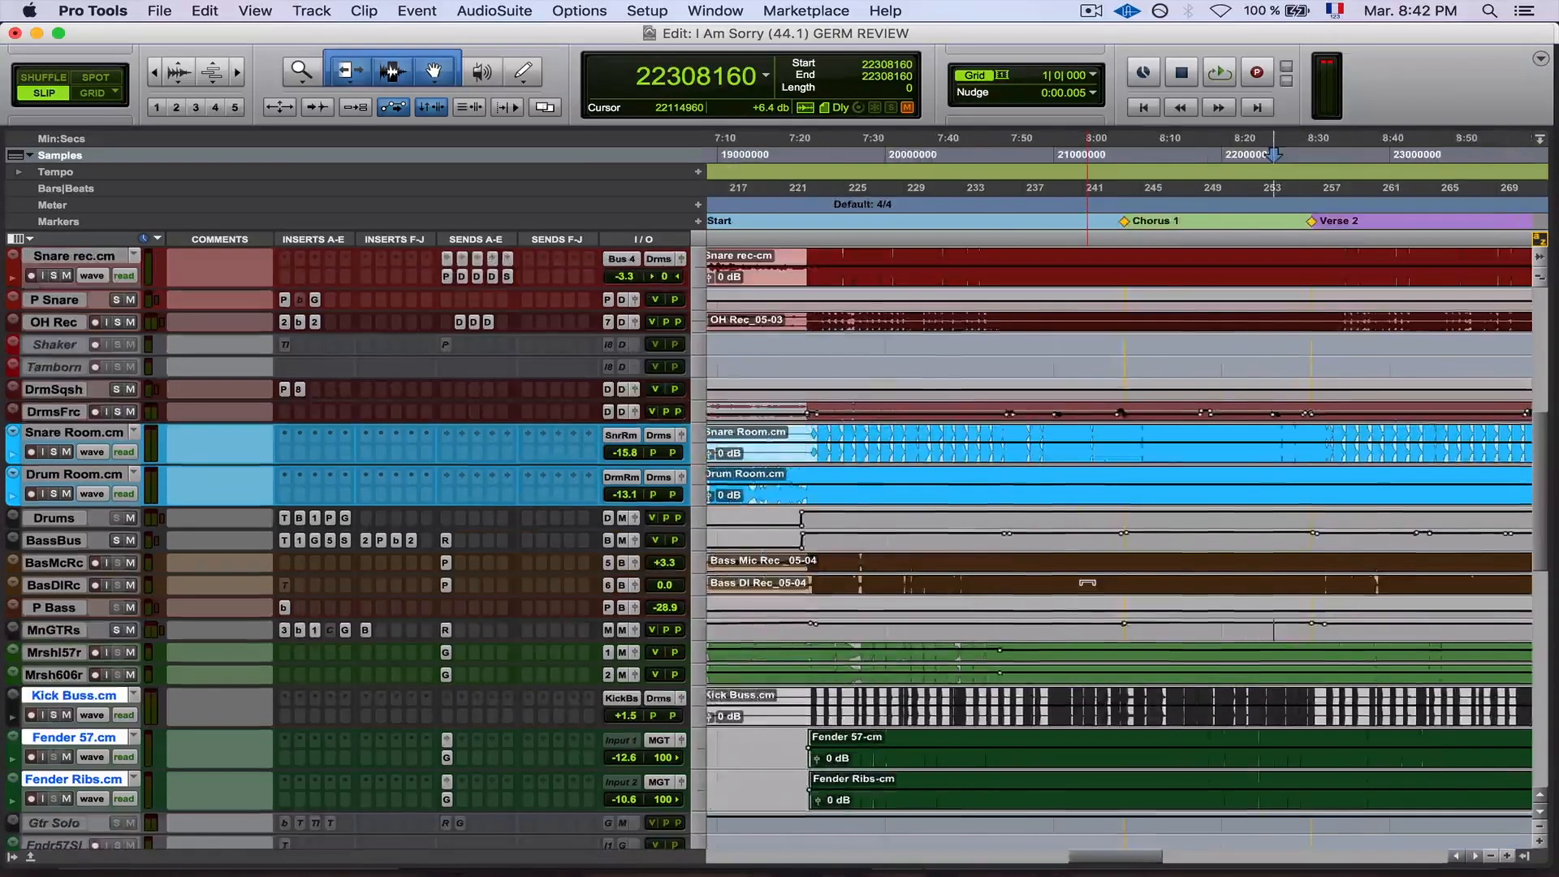
{"action": "key", "text": "space"}
{"action": "left_click", "coordinate": [1058, 621]}
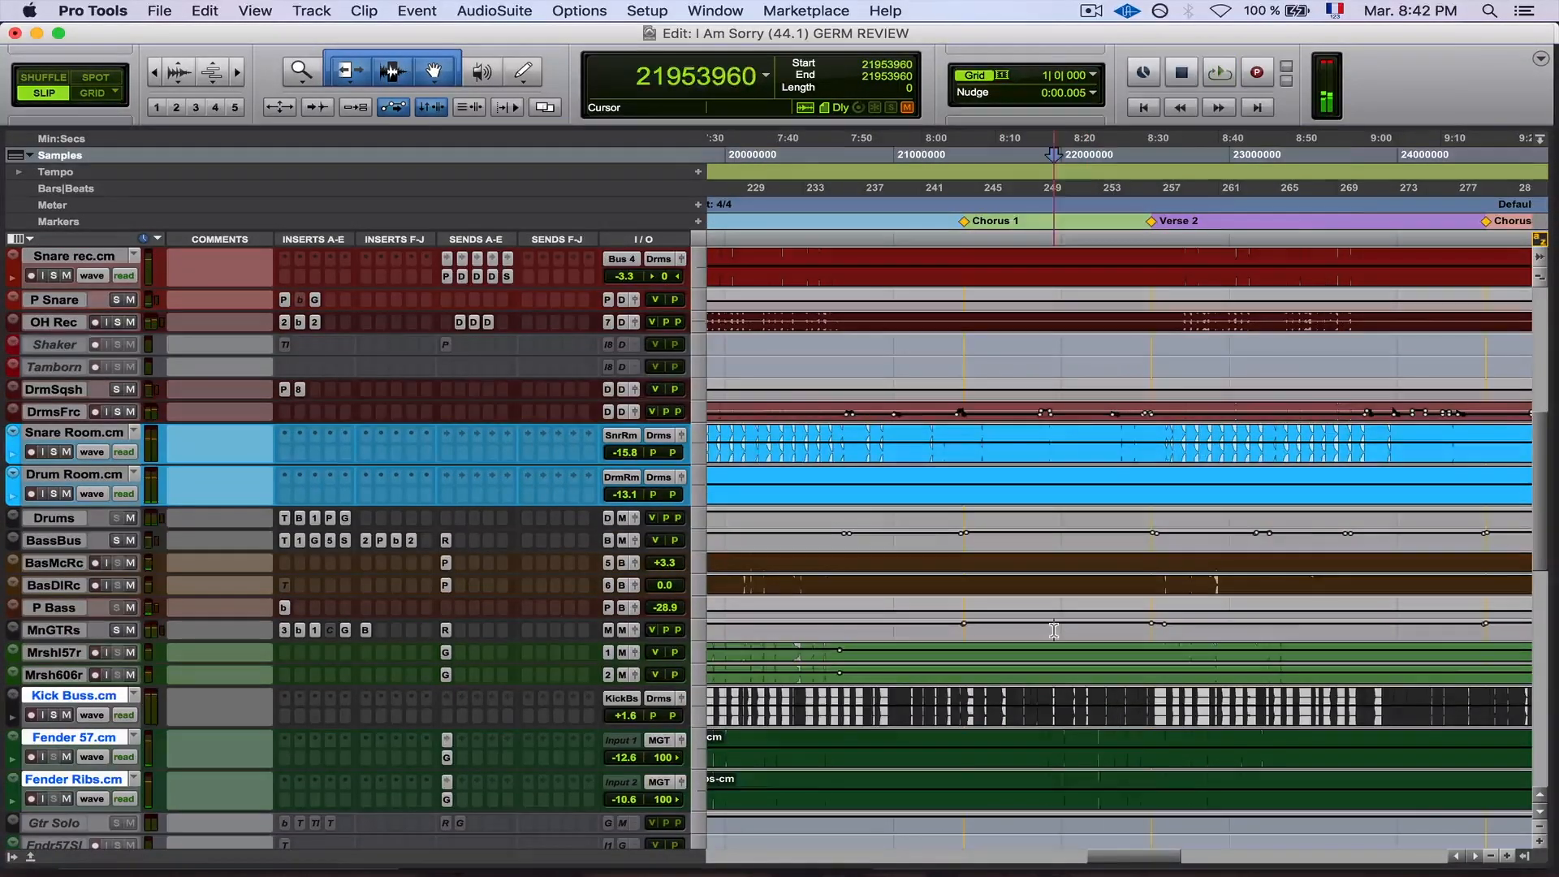
{"action": "key", "text": "t"}
{"action": "key", "text": "t"}
{"action": "key", "text": "space"}
{"action": "left_click", "coordinate": [1104, 631]}
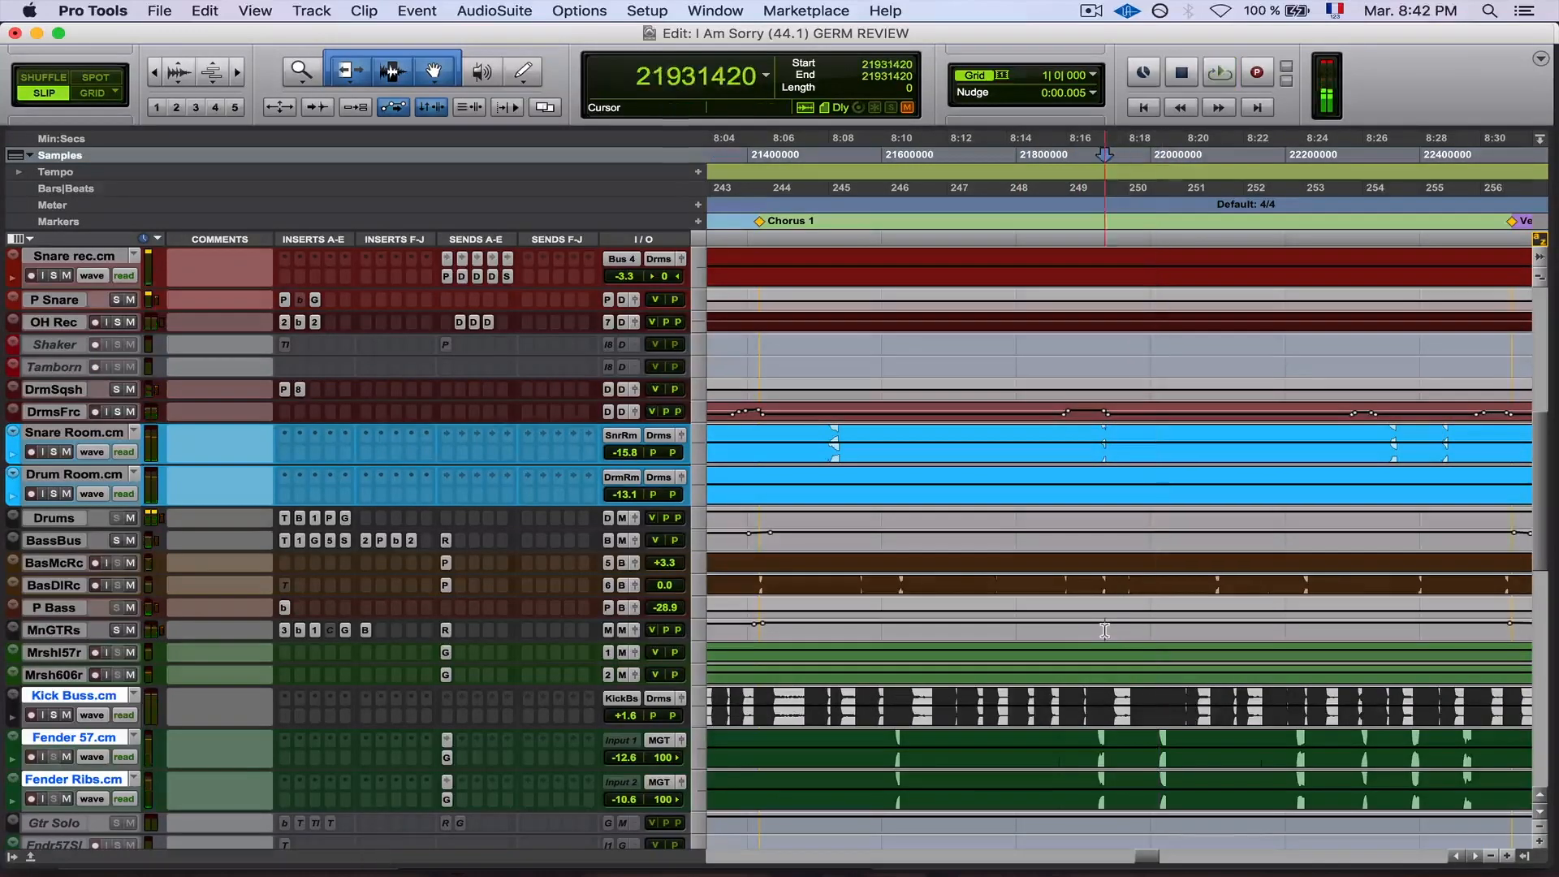
{"action": "key", "text": "space"}
Return to the Mix window, stop playback, bypass the Bass Buss Germanium Compressor and play the mix again
{"action": "key", "text": "super+equal"}
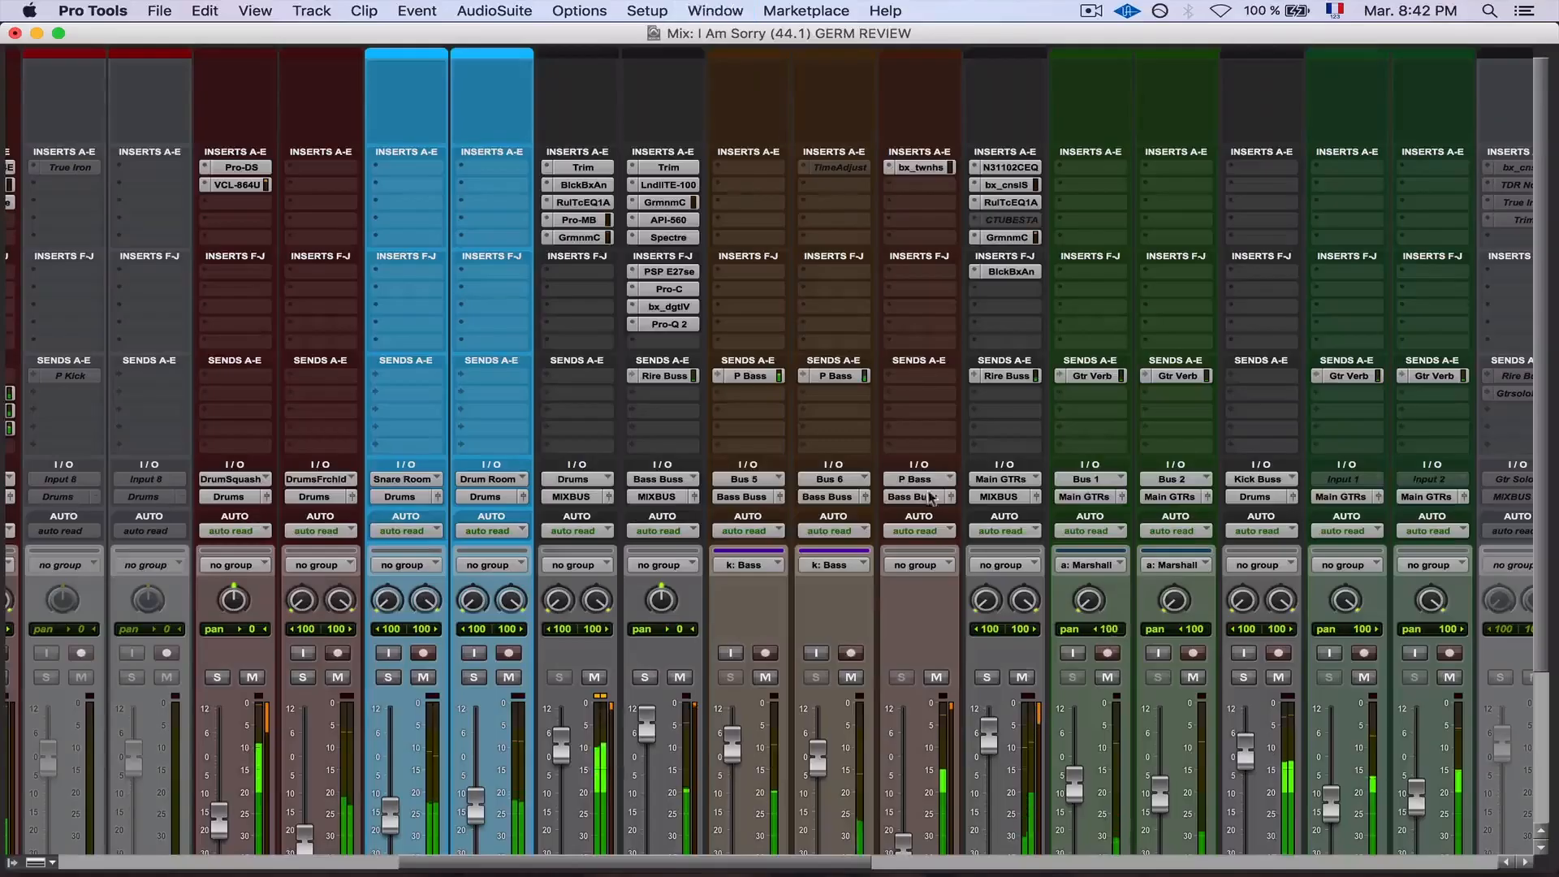
{"action": "scroll", "coordinate": [711, 308], "scroll_direction": "down", "scroll_amount": 2}
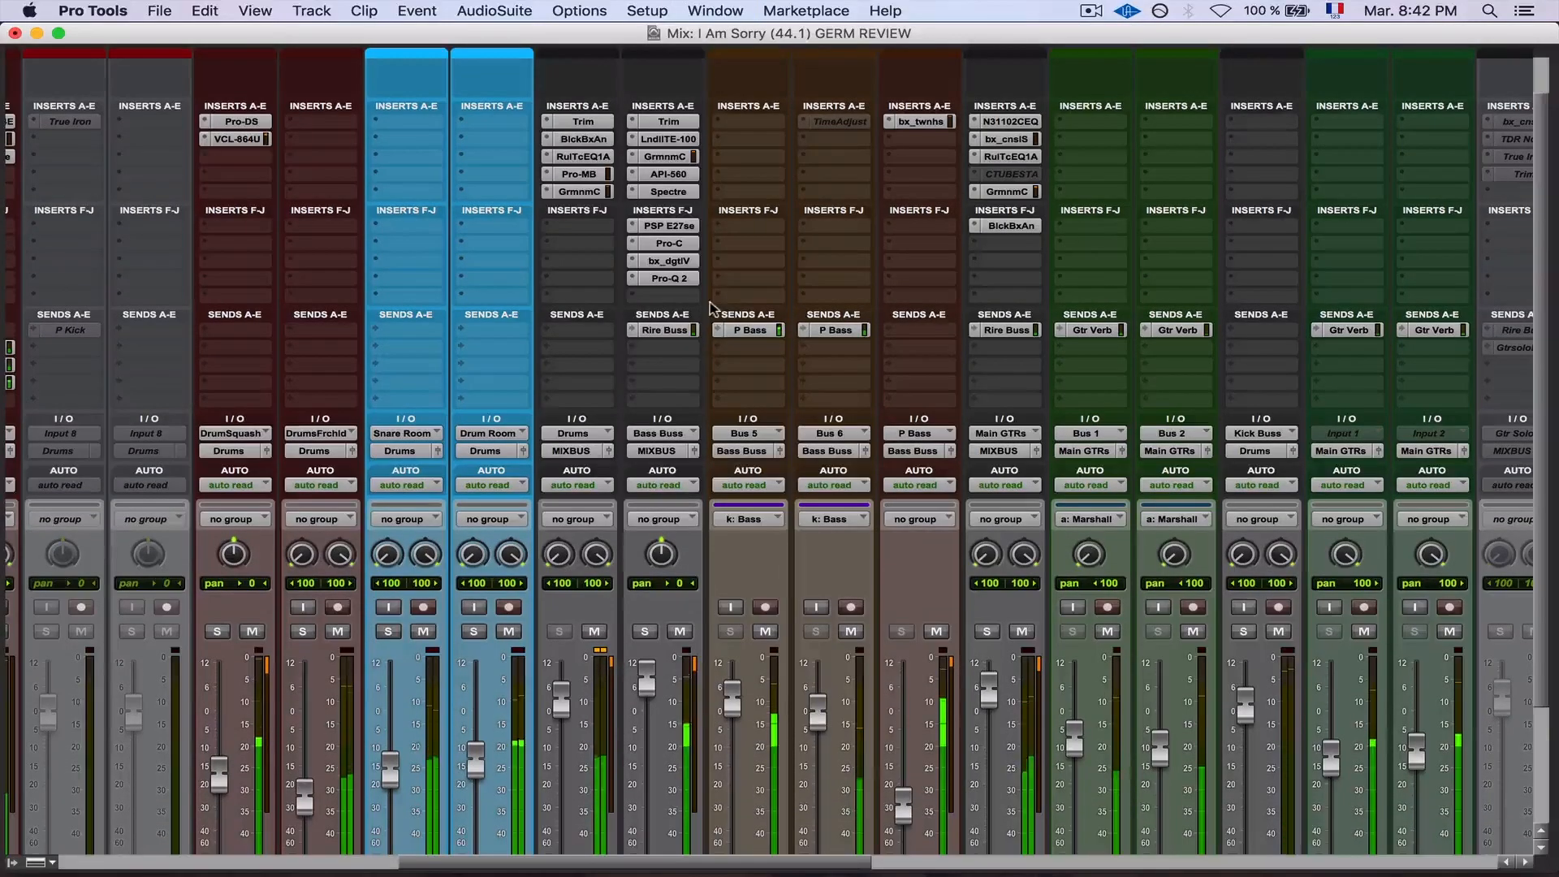
{"action": "key", "text": "space"}
{"action": "left_click", "coordinate": [668, 163], "text": "super"}
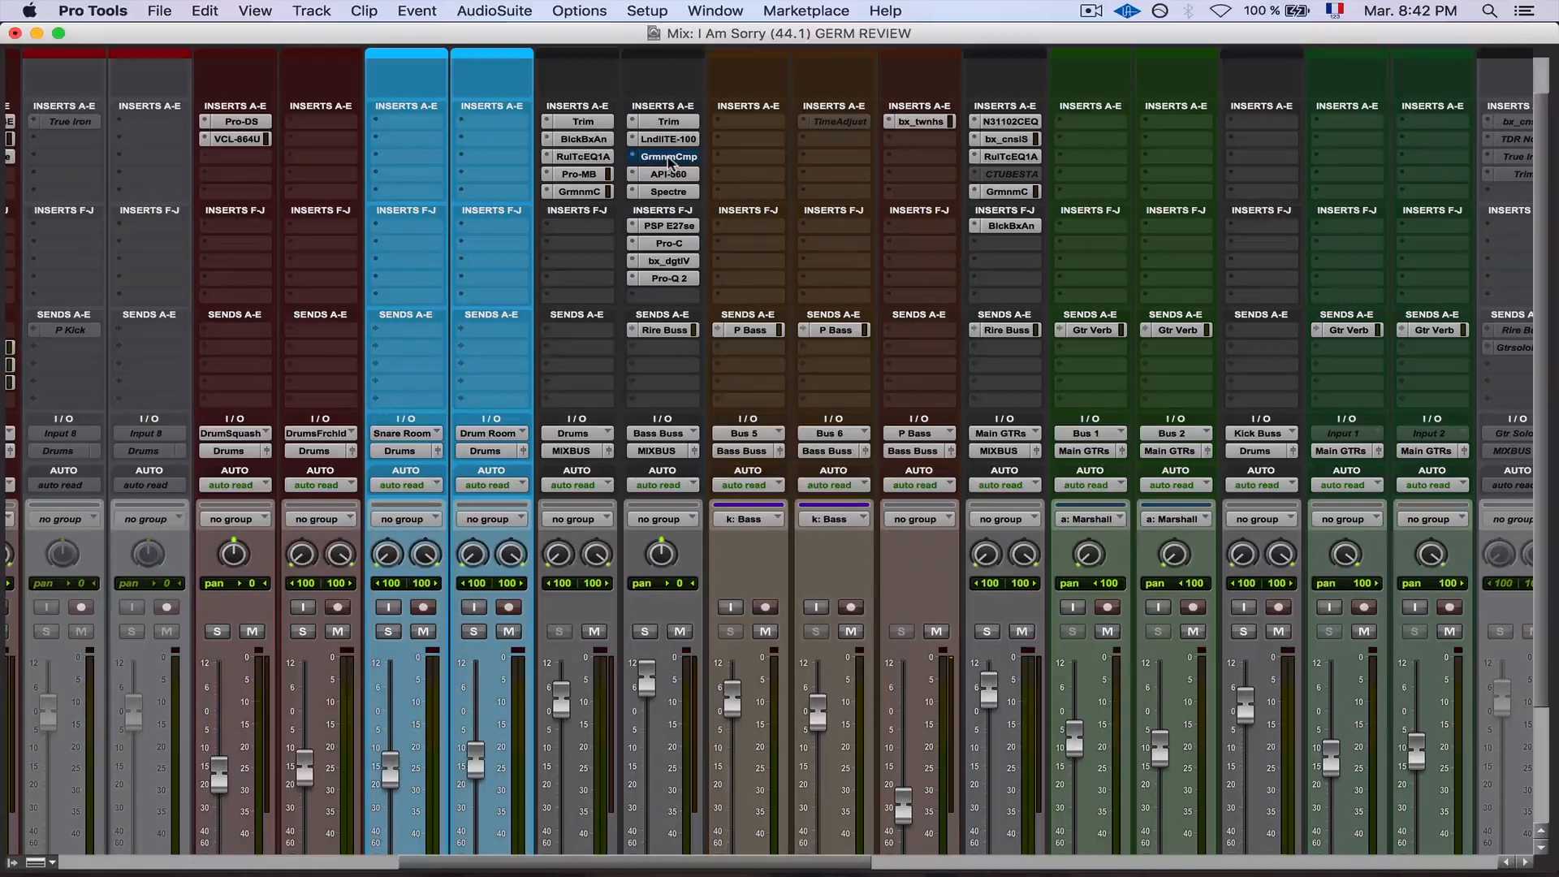
{"action": "key", "text": "space"}
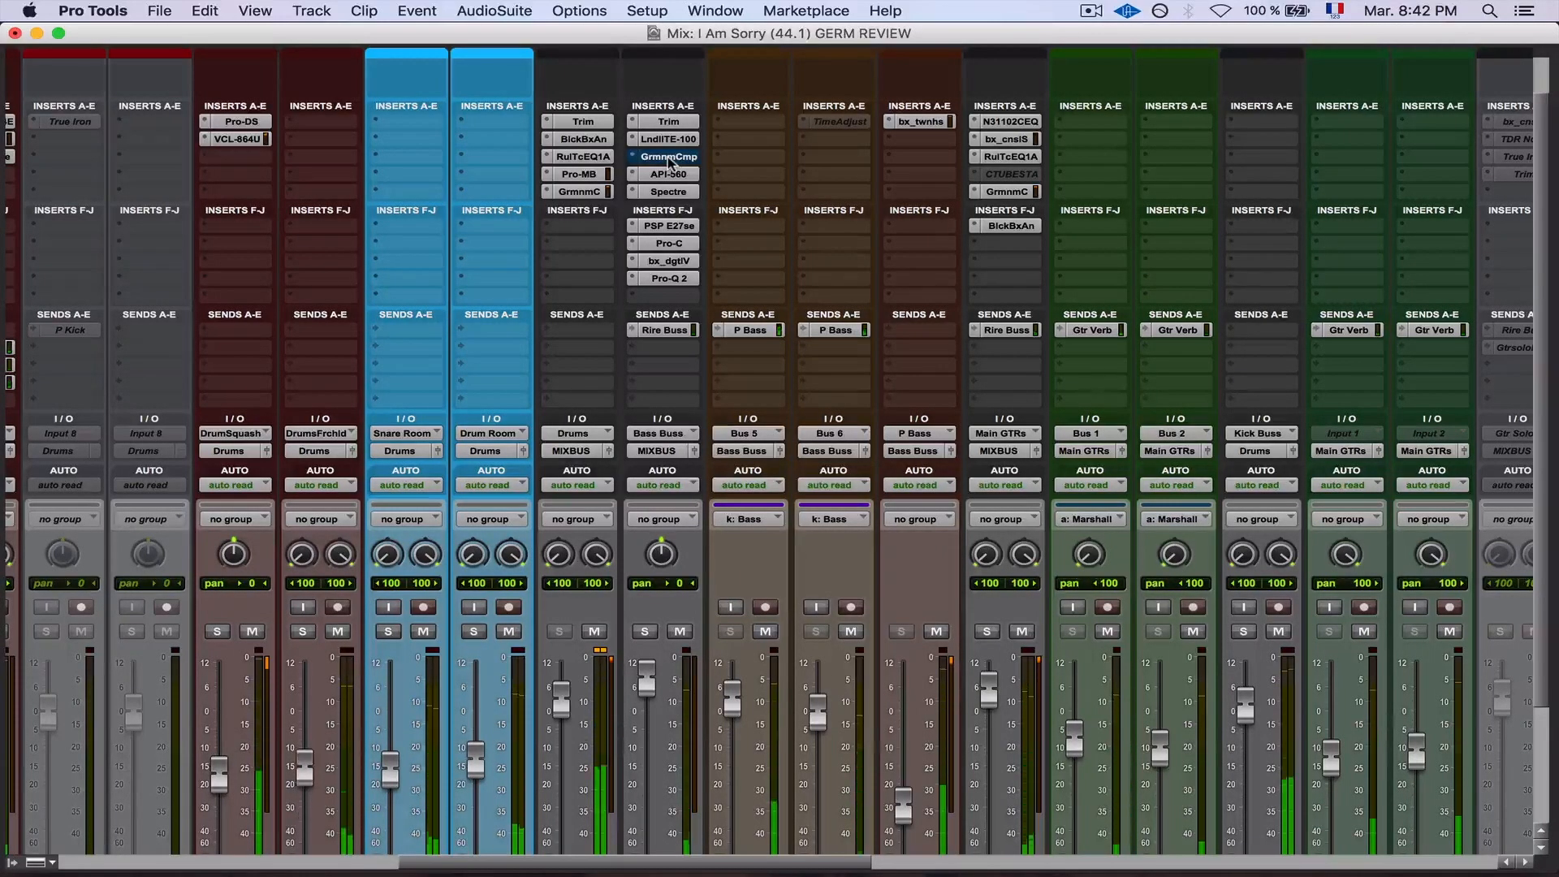
Inspect the Bass Buss Germanium Compressor's settings, compare it in and out of bypass during playback, and close its window with bypass off
{"action": "left_click", "coordinate": [668, 158]}
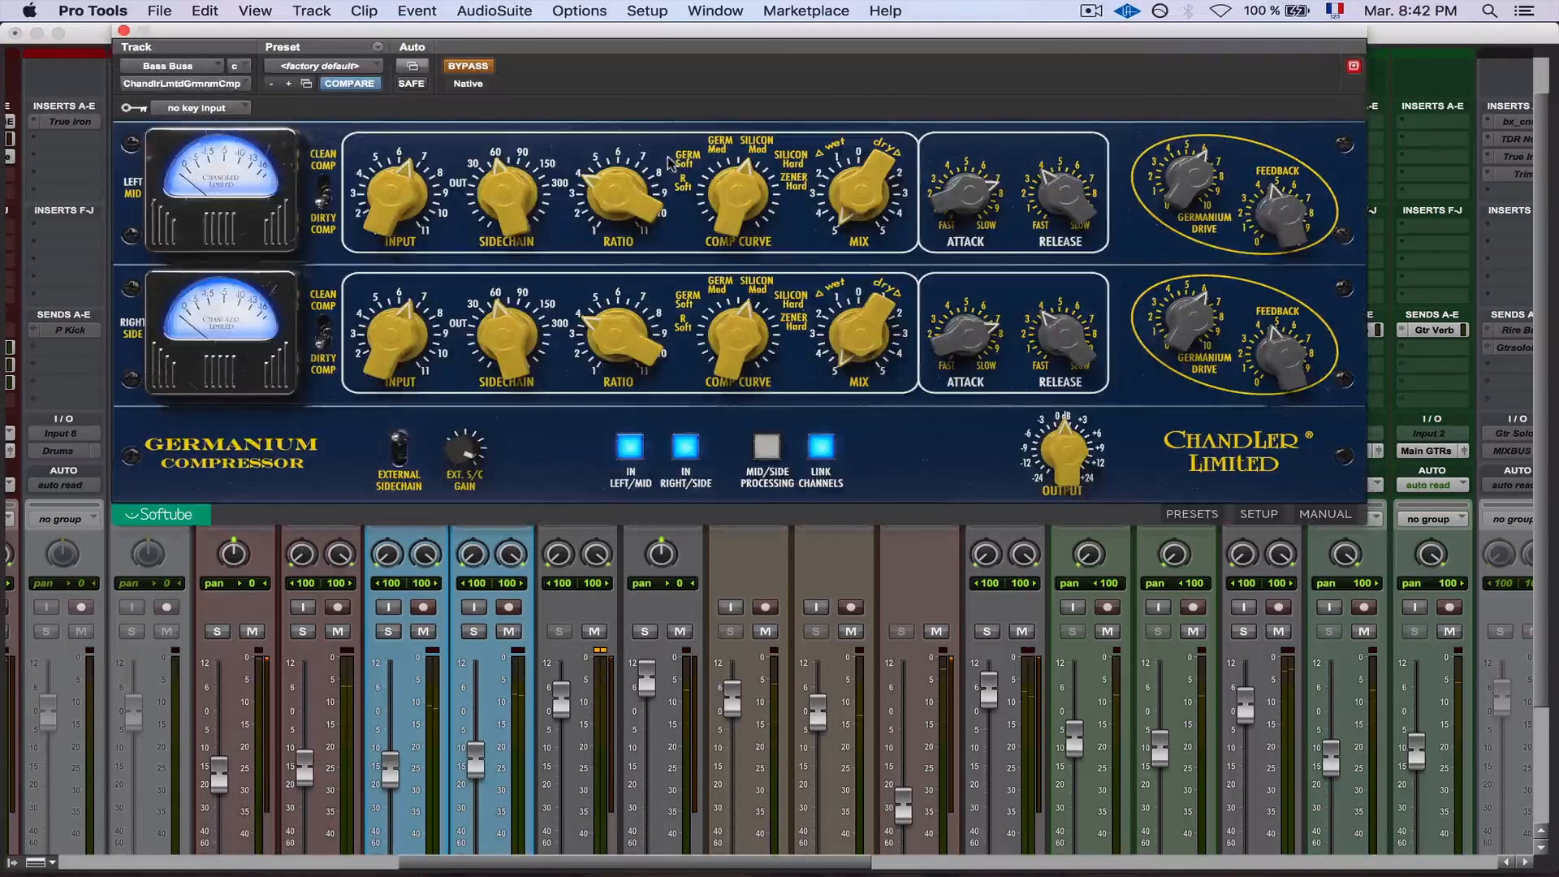
{"action": "left_click", "coordinate": [468, 66]}
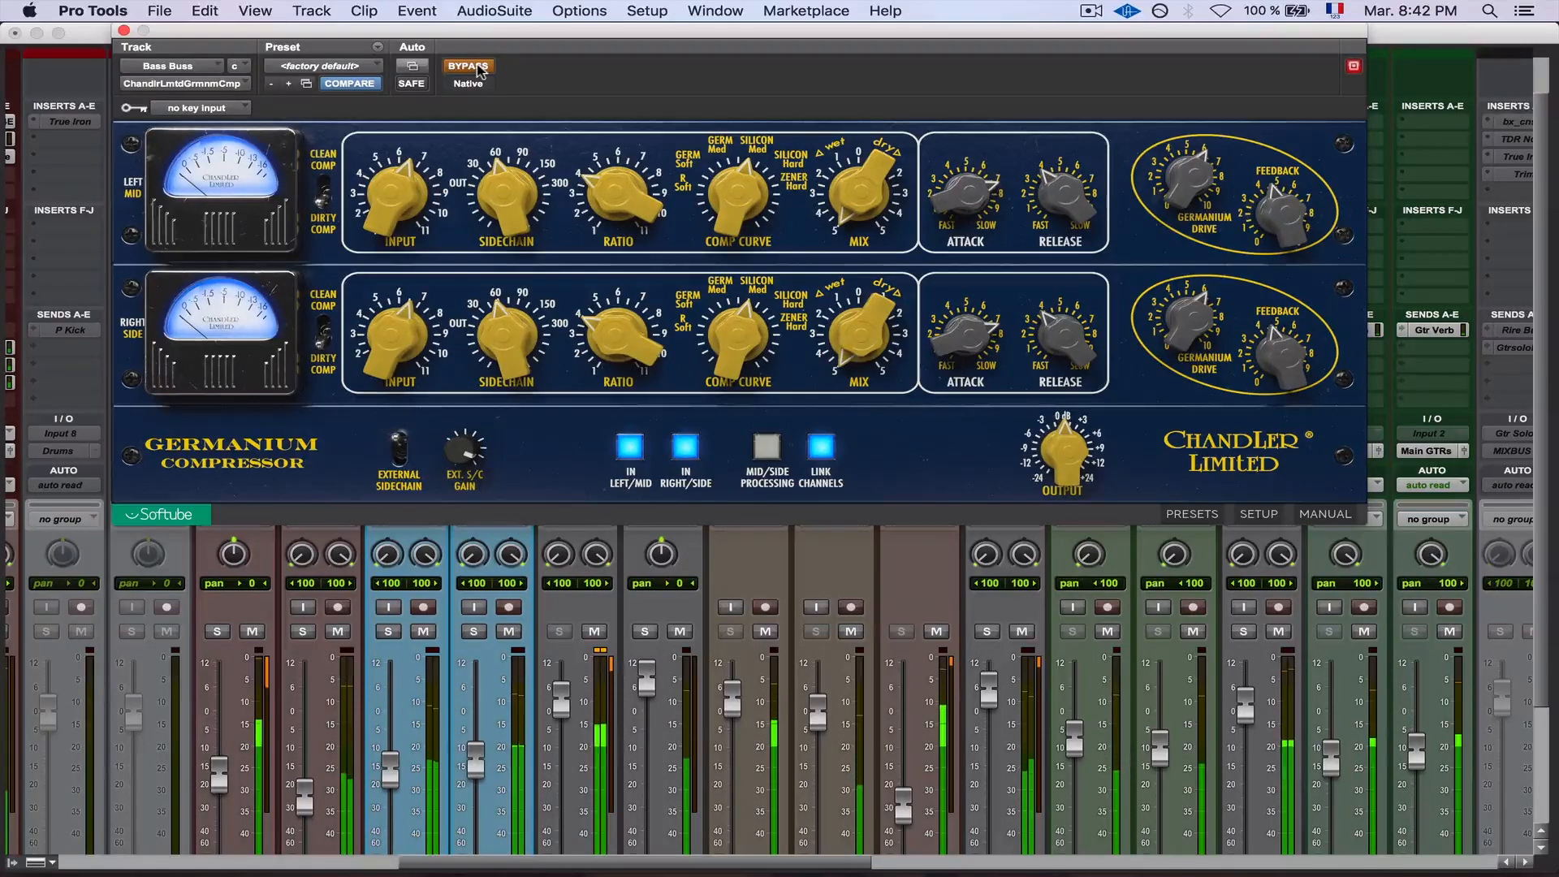
{"action": "left_click", "coordinate": [478, 68]}
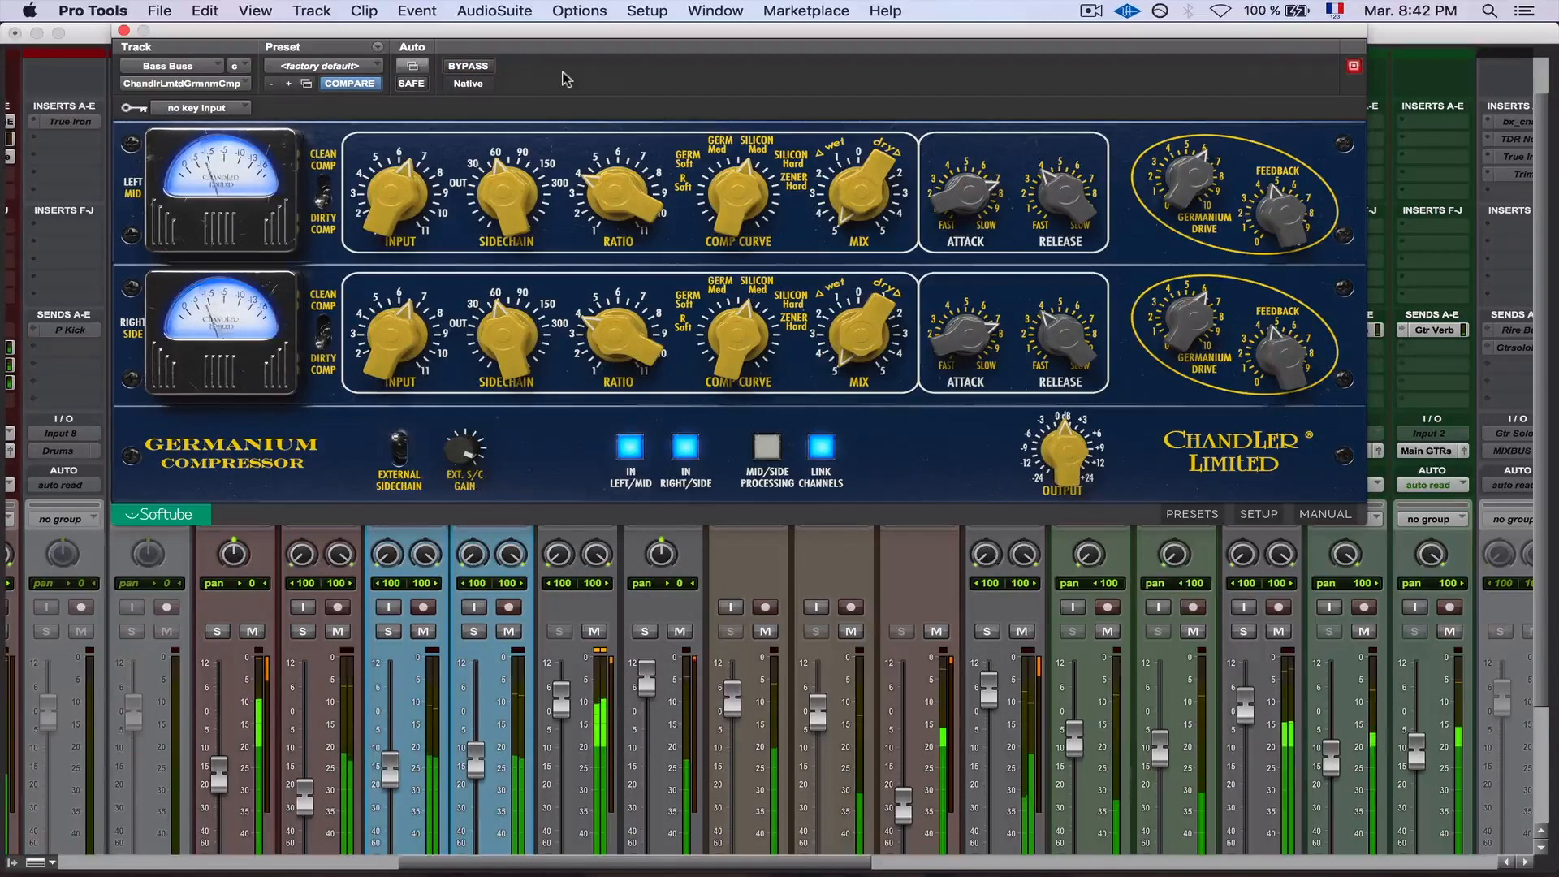
{"action": "left_click", "coordinate": [123, 30]}
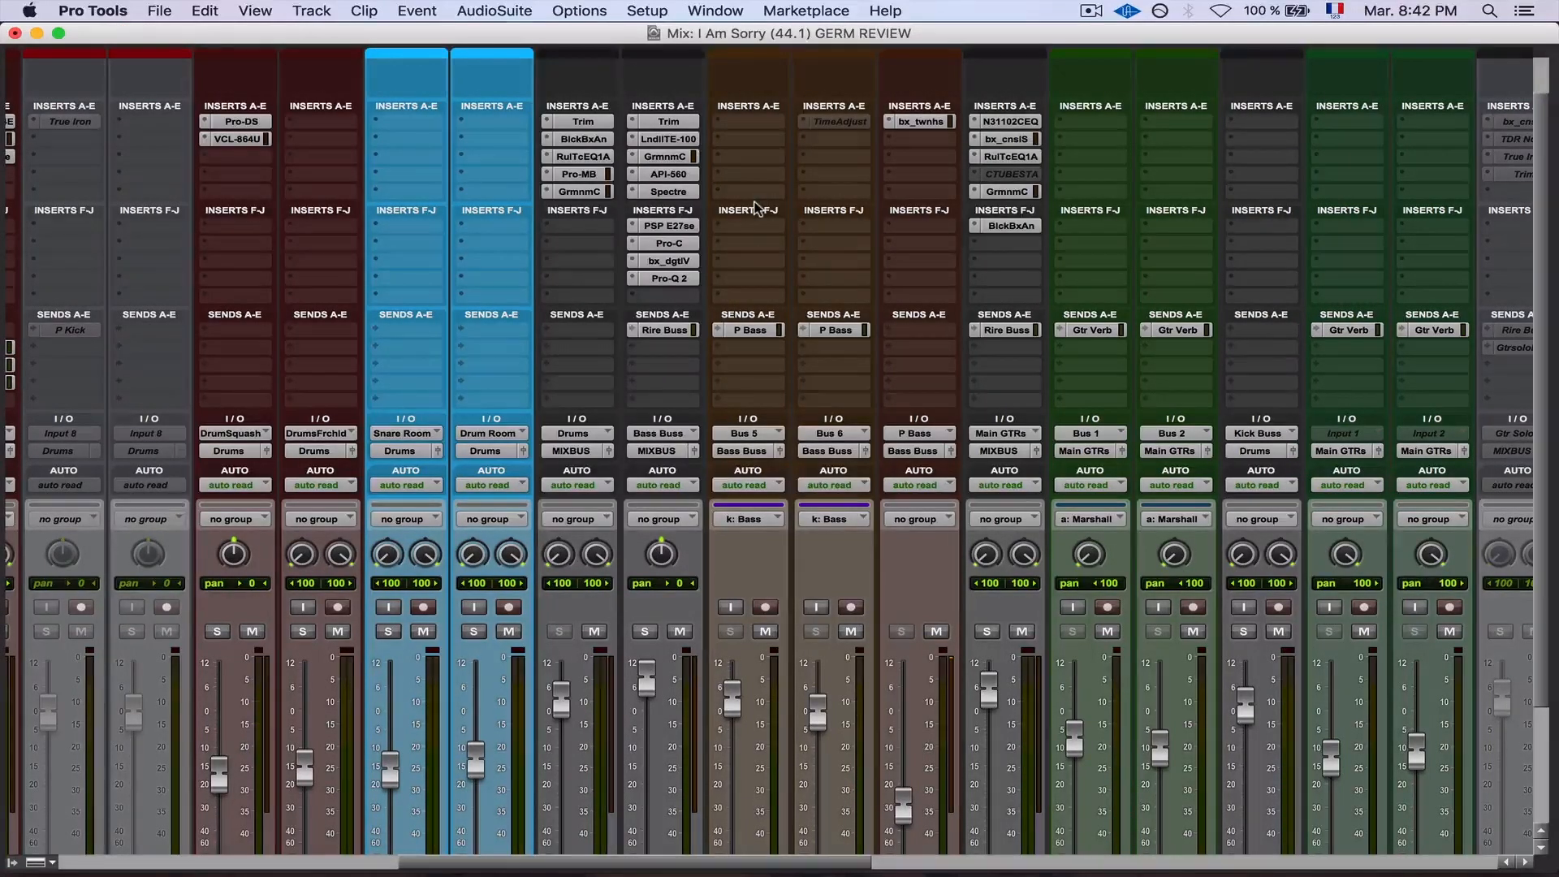
{"action": "left_click", "coordinate": [674, 156]}
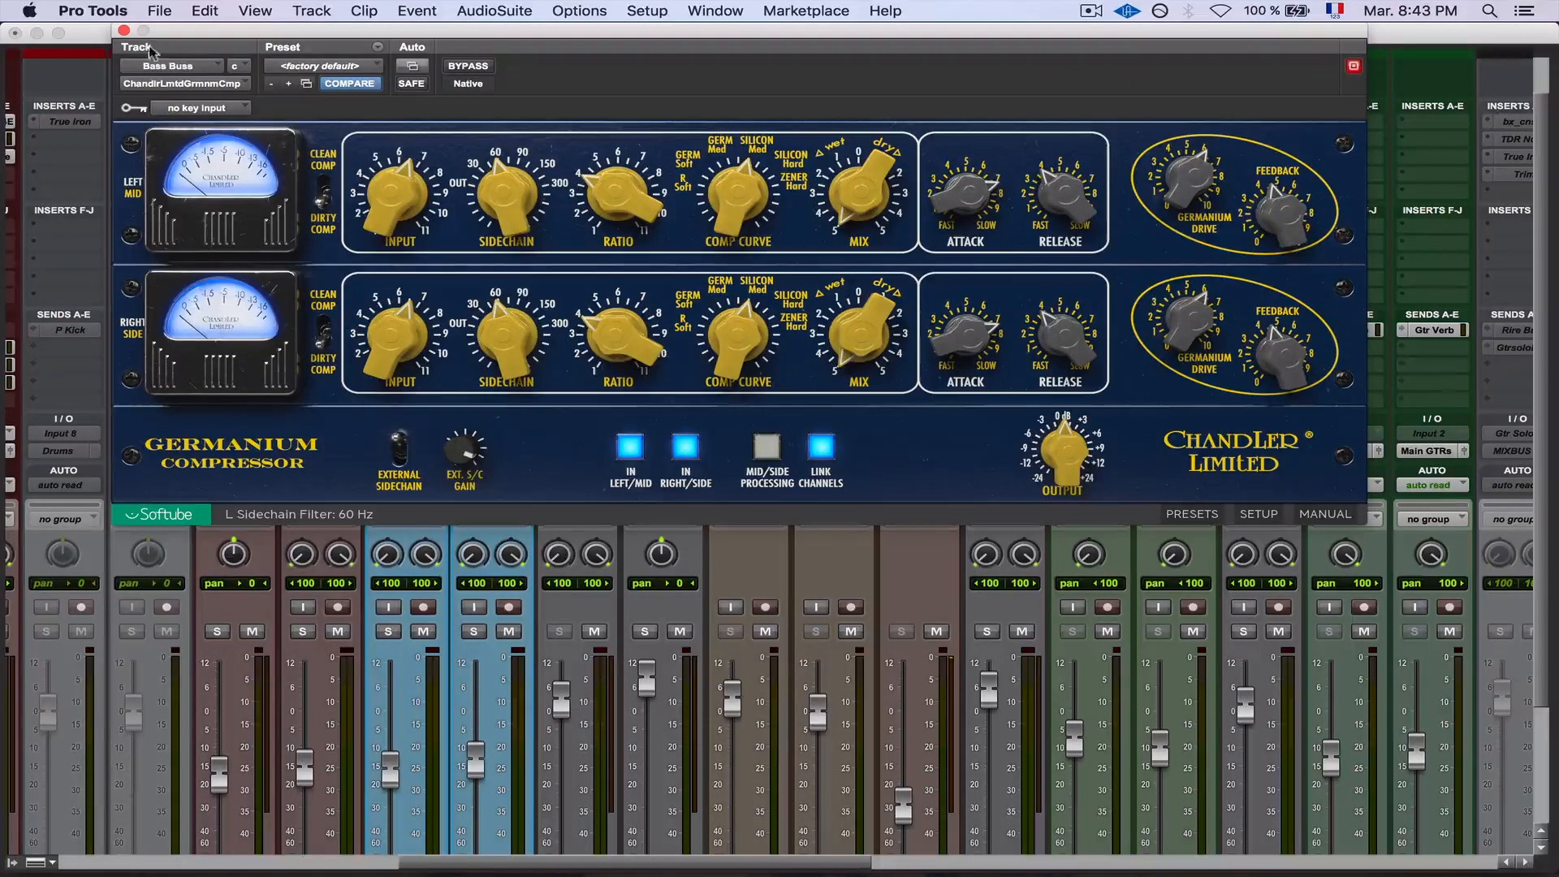
{"action": "left_click", "coordinate": [124, 31]}
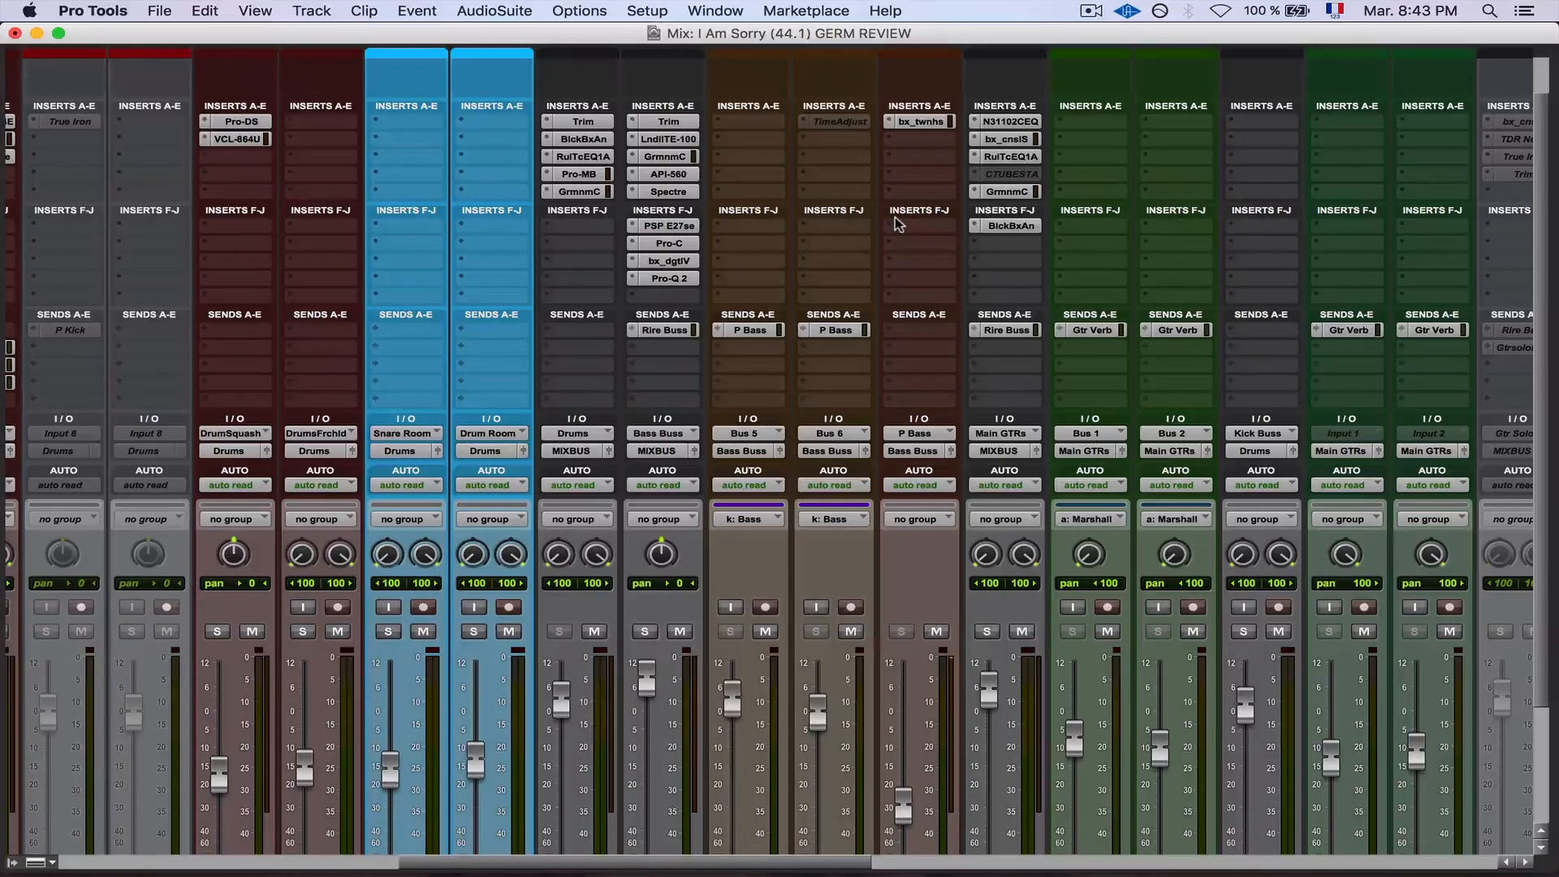
Examine the mixer channels from the Bass Buss across the guitars to the LV Bus, and return to the Main GTRs channel
{"action": "scroll", "coordinate": [894, 216], "scroll_direction": "right", "scroll_amount": 5}
{"action": "scroll", "coordinate": [1033, 325], "scroll_direction": "right", "scroll_amount": 2}
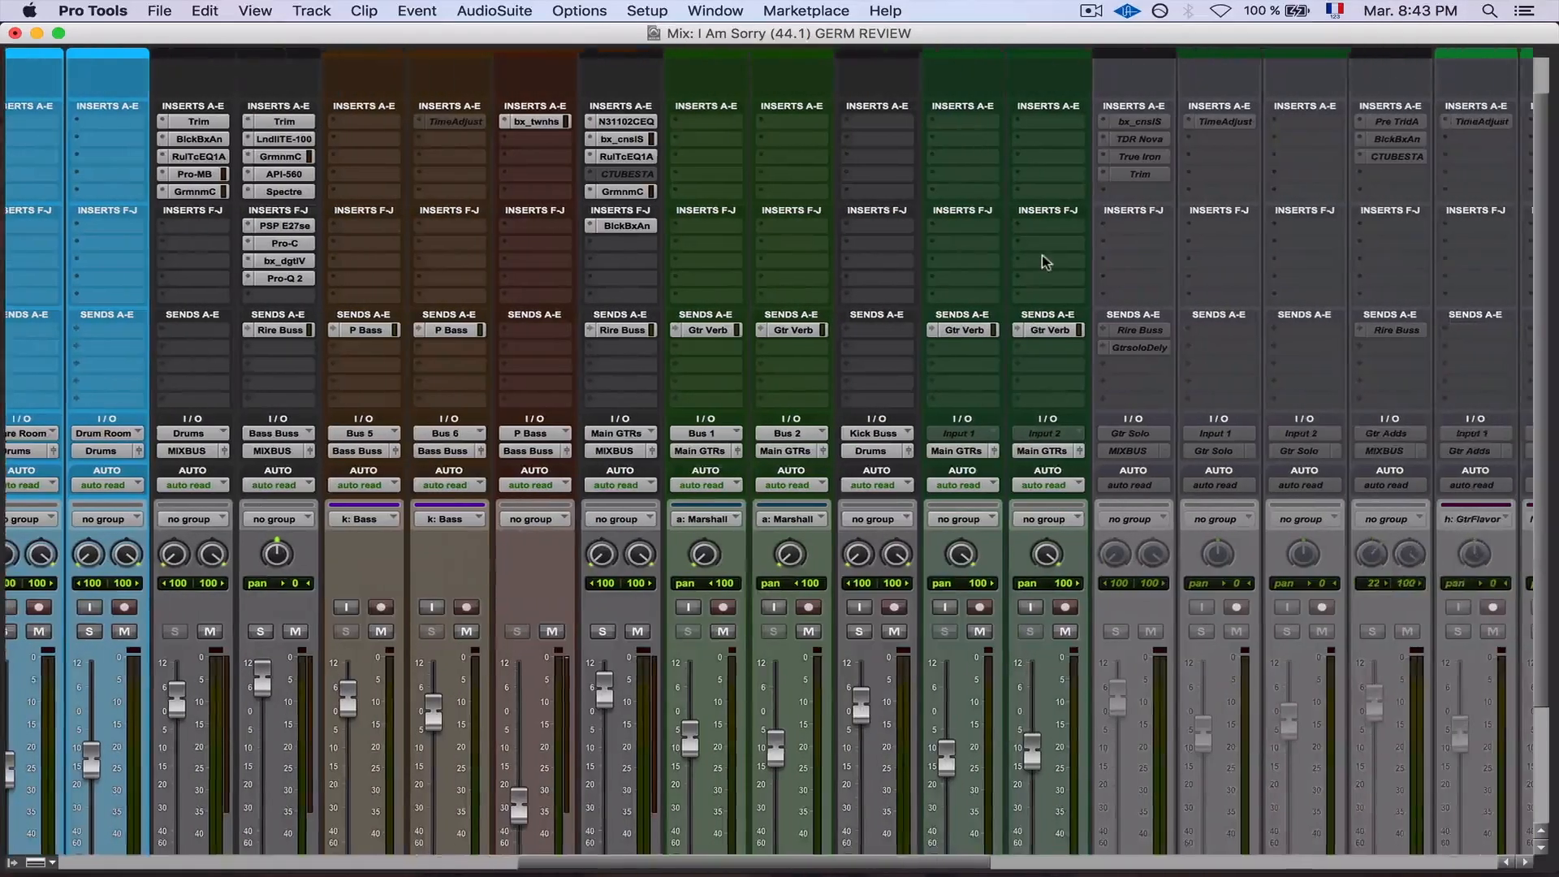
{"action": "scroll", "coordinate": [1041, 255], "scroll_direction": "right", "scroll_amount": 12}
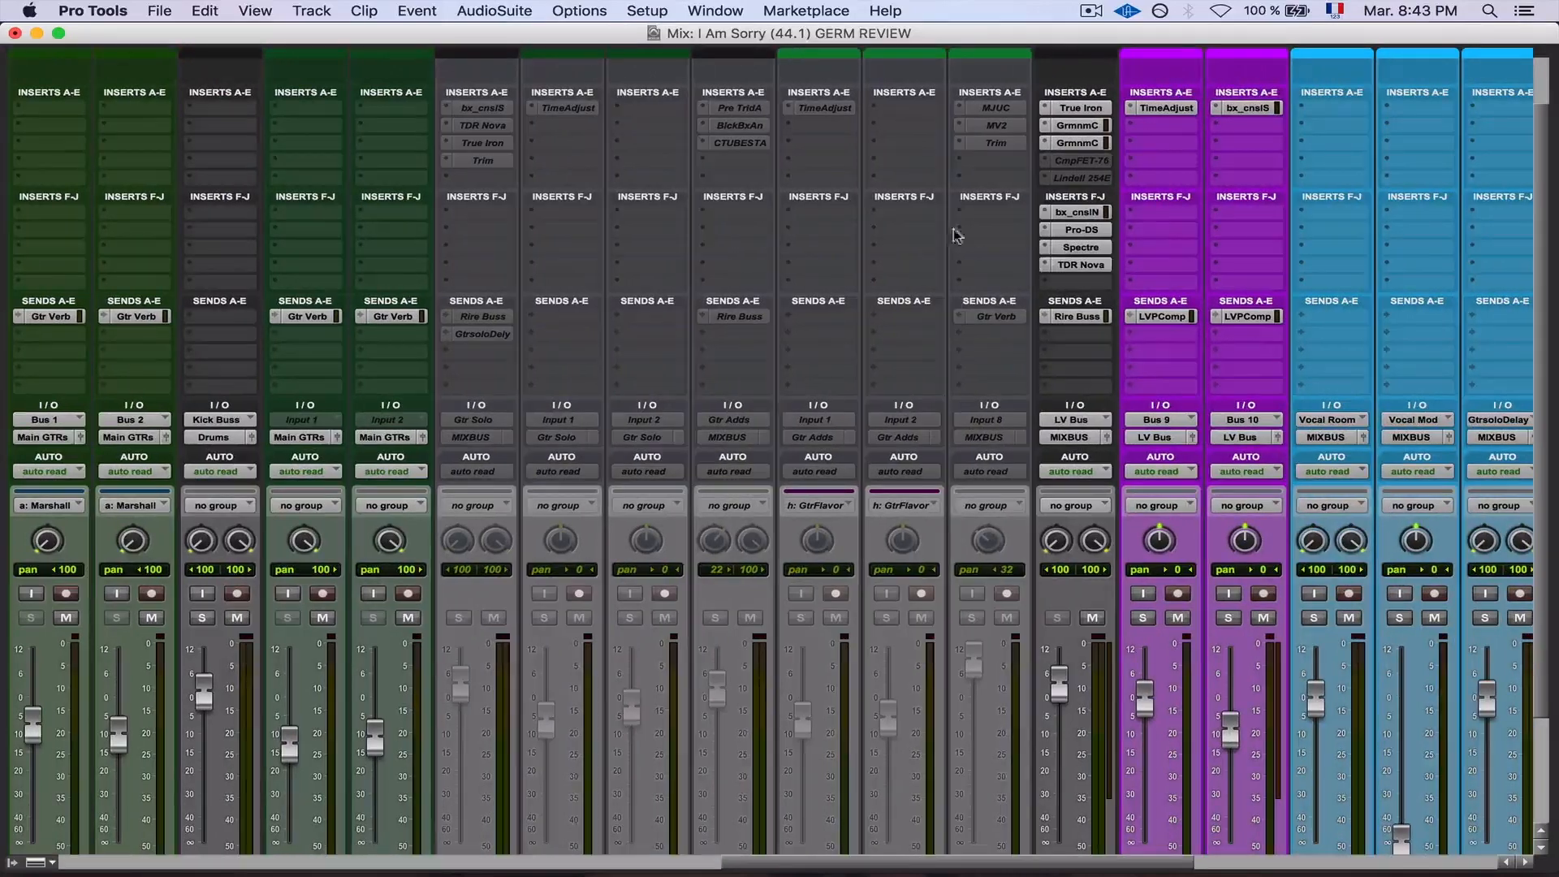
{"action": "scroll", "coordinate": [933, 236], "scroll_direction": "down", "scroll_amount": 2}
{"action": "scroll", "coordinate": [938, 236], "scroll_direction": "left", "scroll_amount": 5}
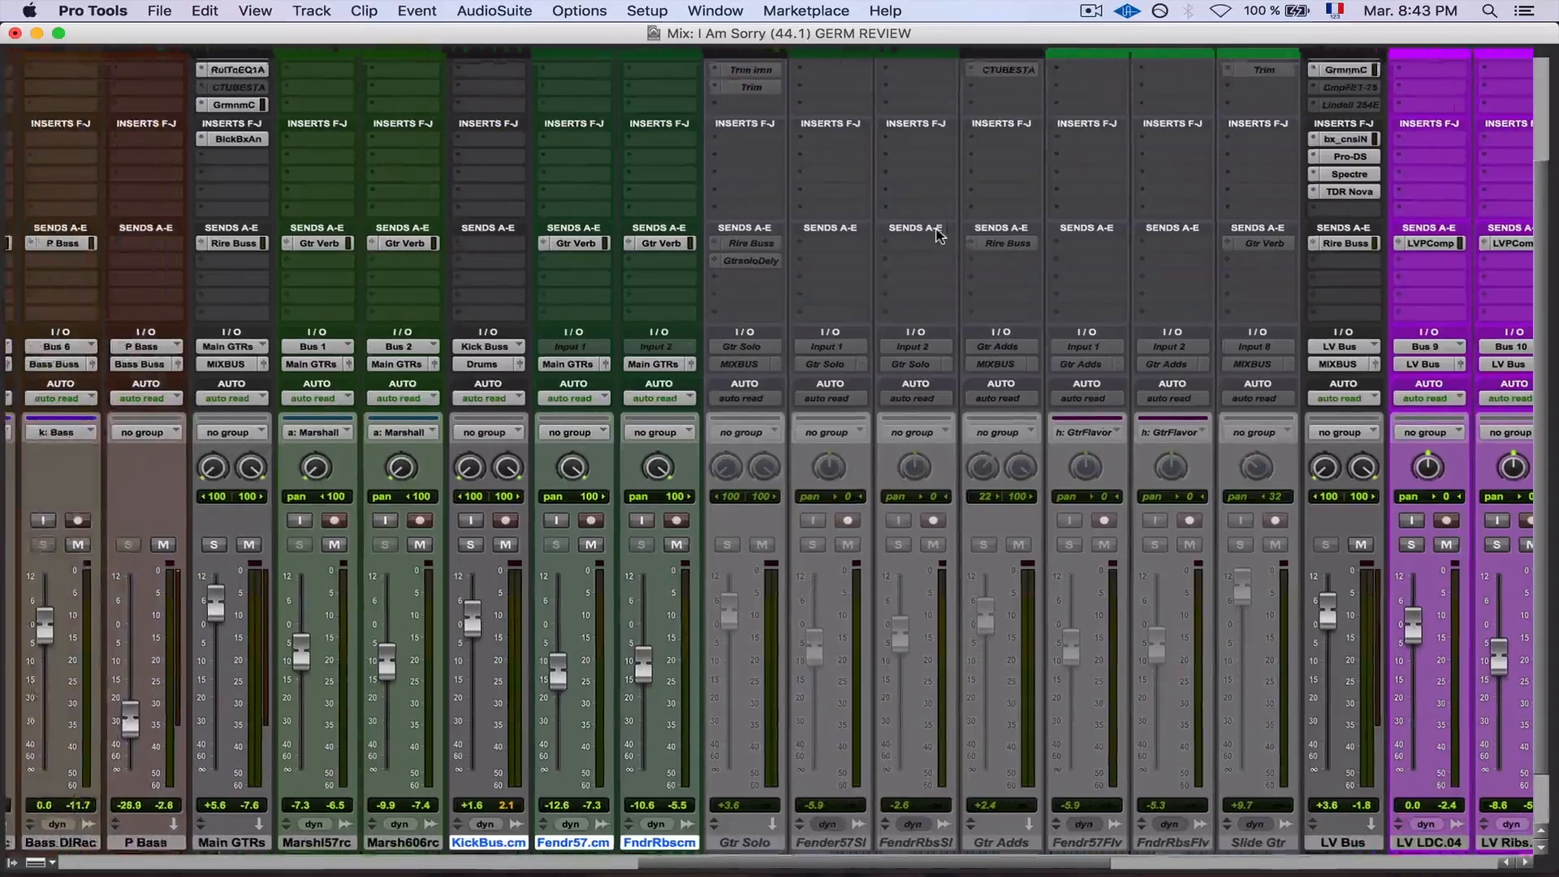
{"action": "scroll", "coordinate": [935, 235], "scroll_direction": "up", "scroll_amount": 3}
{"action": "scroll", "coordinate": [935, 235], "scroll_direction": "left", "scroll_amount": 5}
{"action": "scroll", "coordinate": [711, 280], "scroll_direction": "left", "scroll_amount": 7}
{"action": "scroll", "coordinate": [711, 280], "scroll_direction": "down", "scroll_amount": 1}
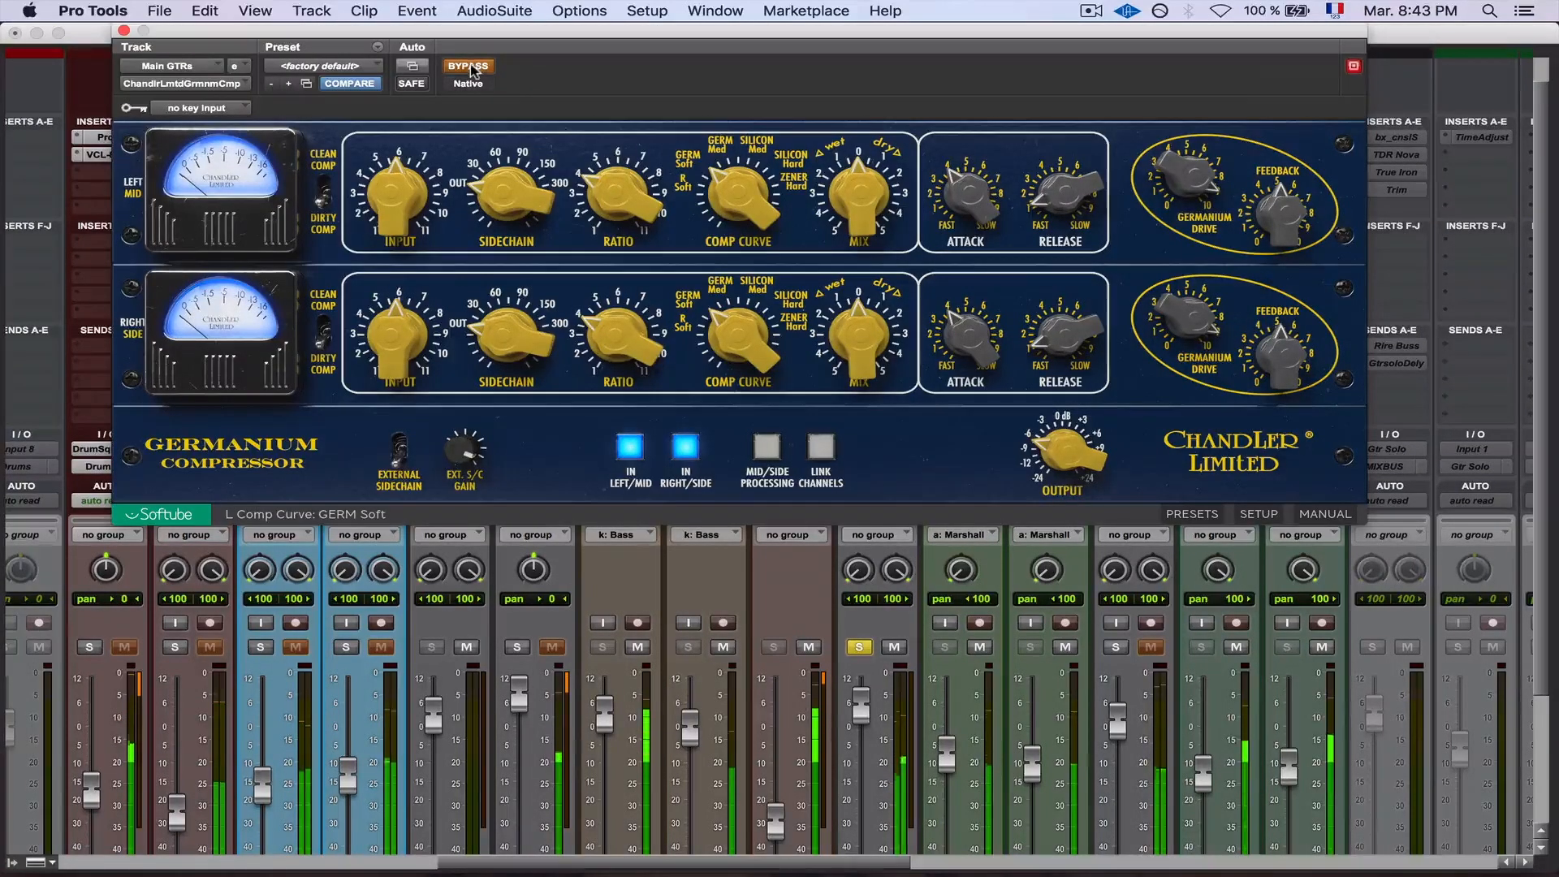
Compare the soloed Main GTRs with and without its insert e Germanium Compressor by repeatedly toggling the plug-in's bypass
{"action": "left_click", "coordinate": [471, 66]}
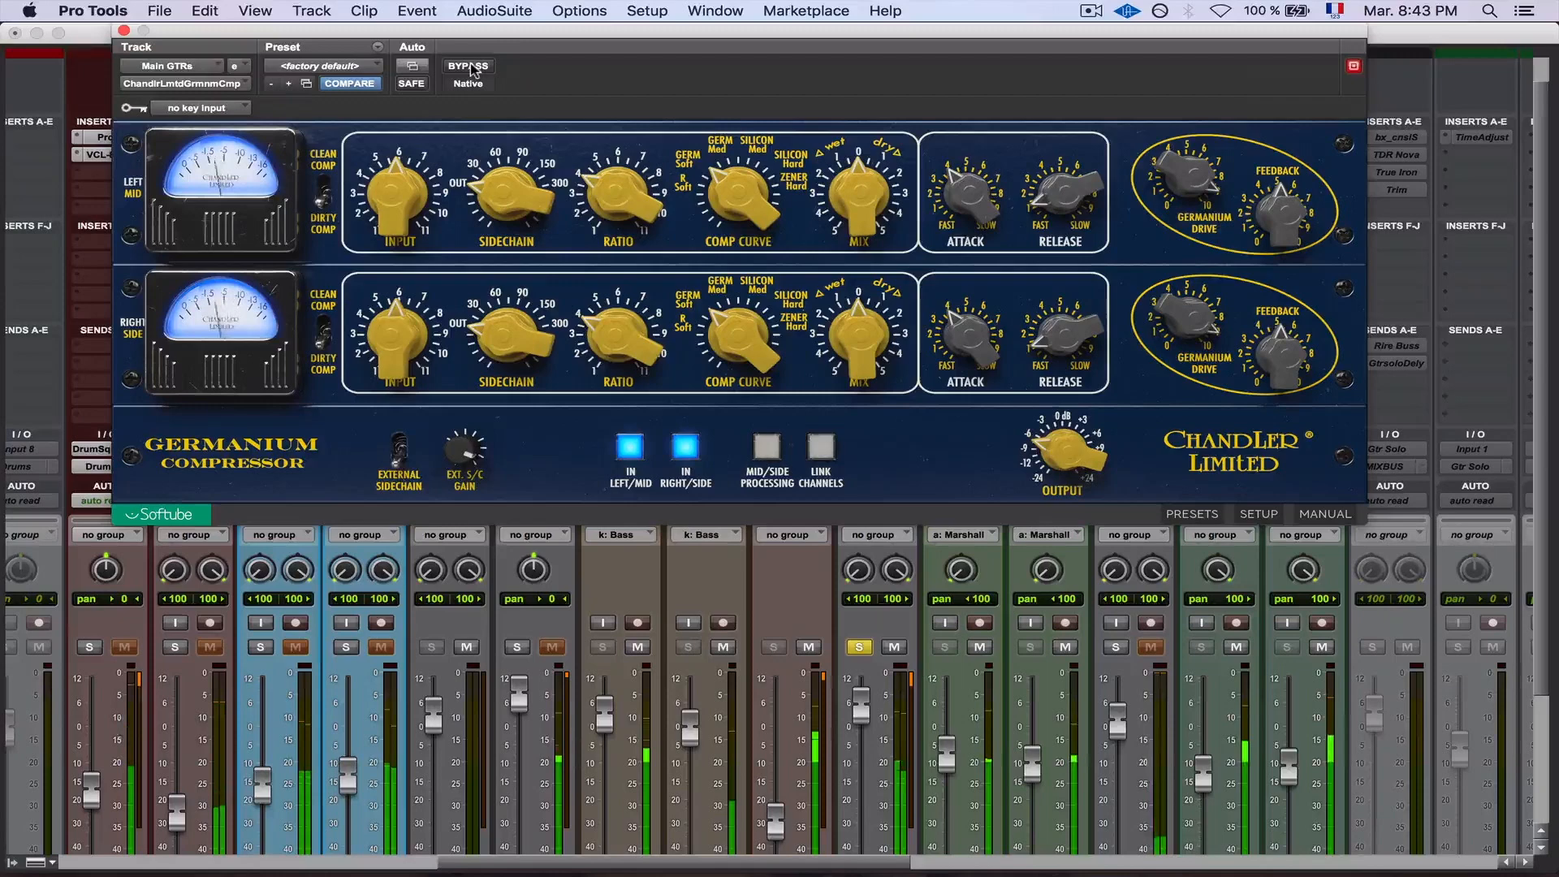
{"action": "left_click", "coordinate": [471, 67]}
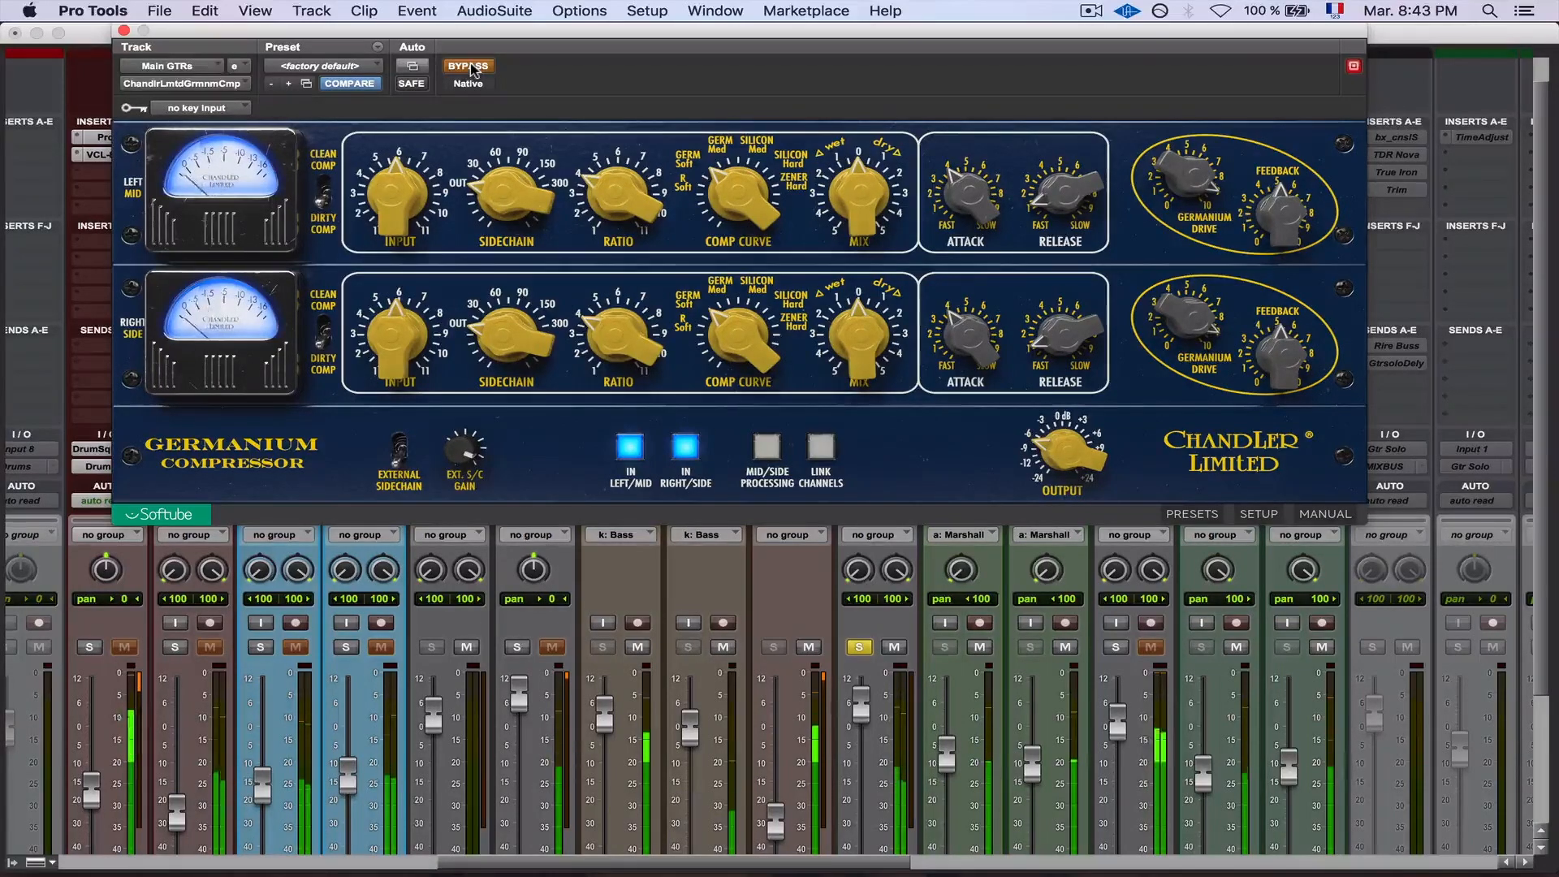
{"action": "left_click", "coordinate": [471, 66]}
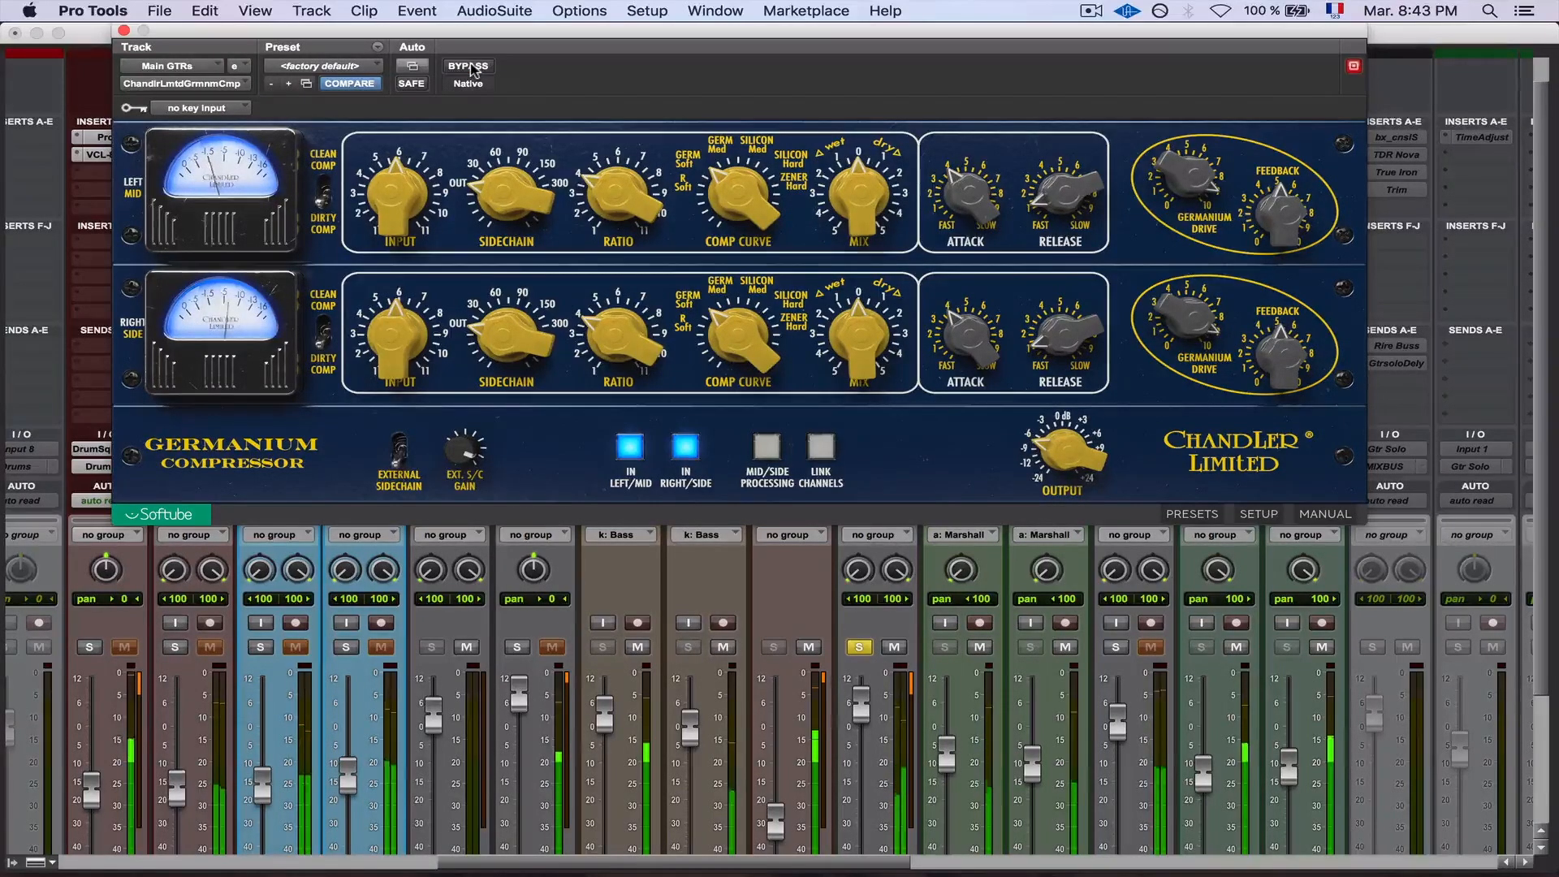
{"action": "left_click", "coordinate": [471, 67]}
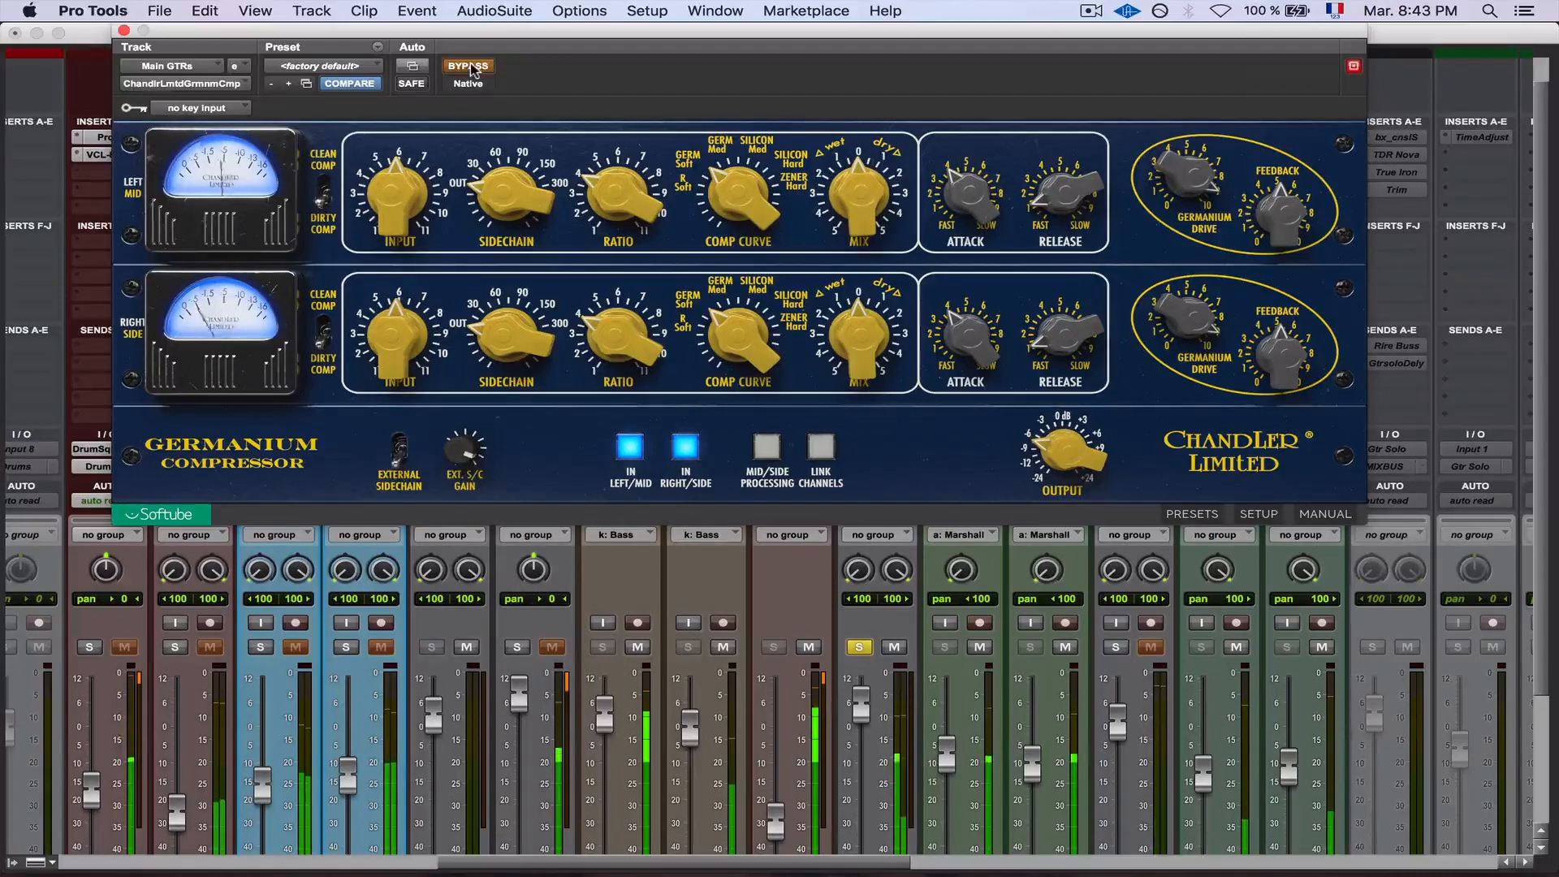
{"action": "left_click", "coordinate": [470, 67]}
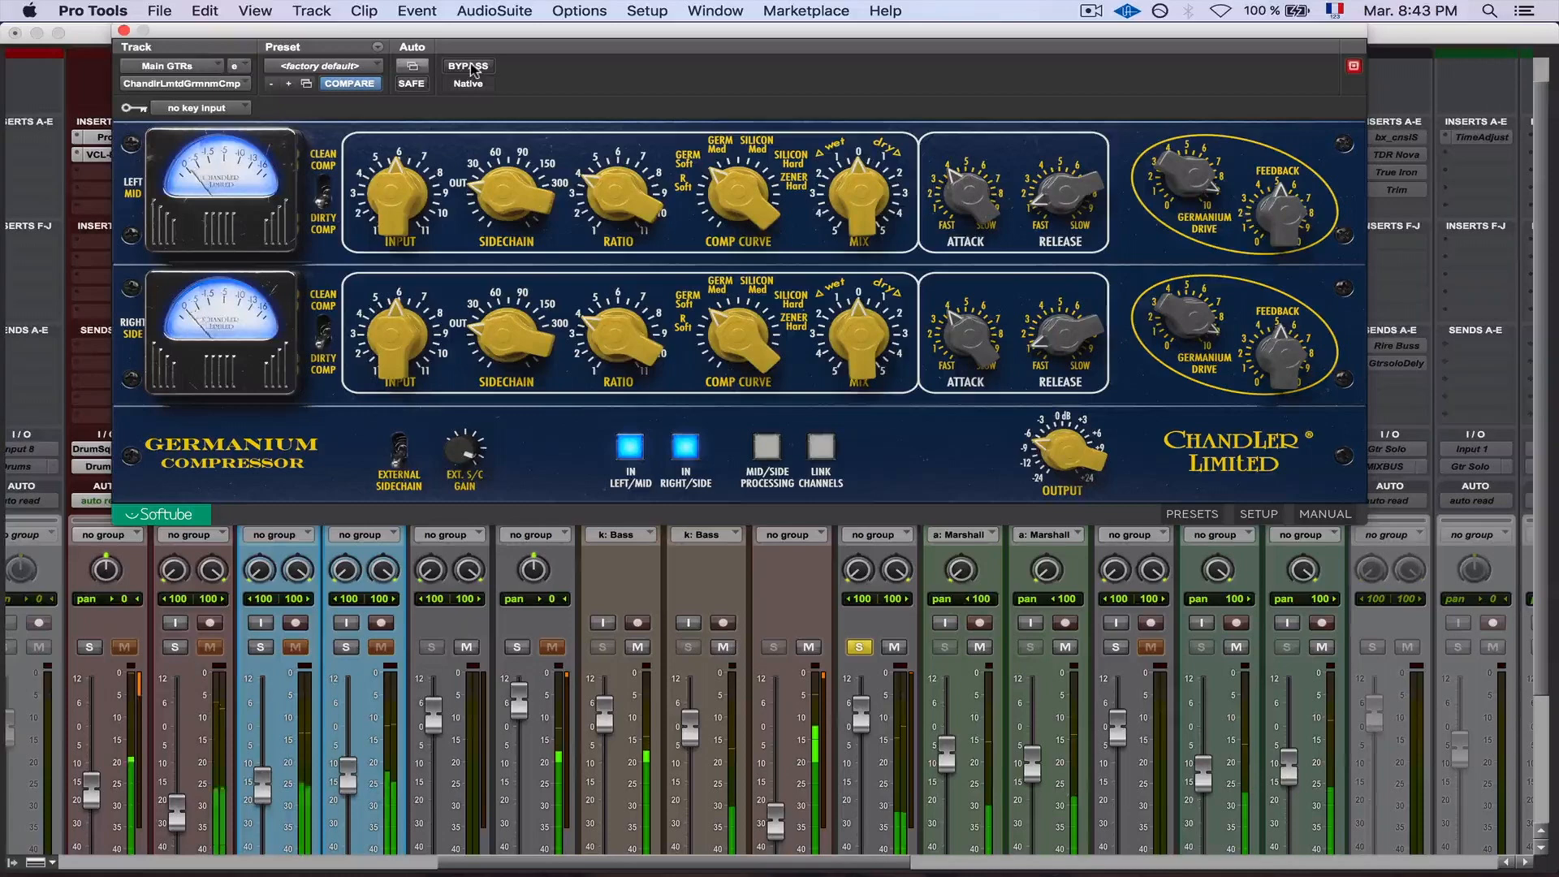
Reopen the Main GTRs Germanium Compressor with the guitars unsoloed and compare it in and out of bypass in the full mix
{"action": "left_click", "coordinate": [123, 30]}
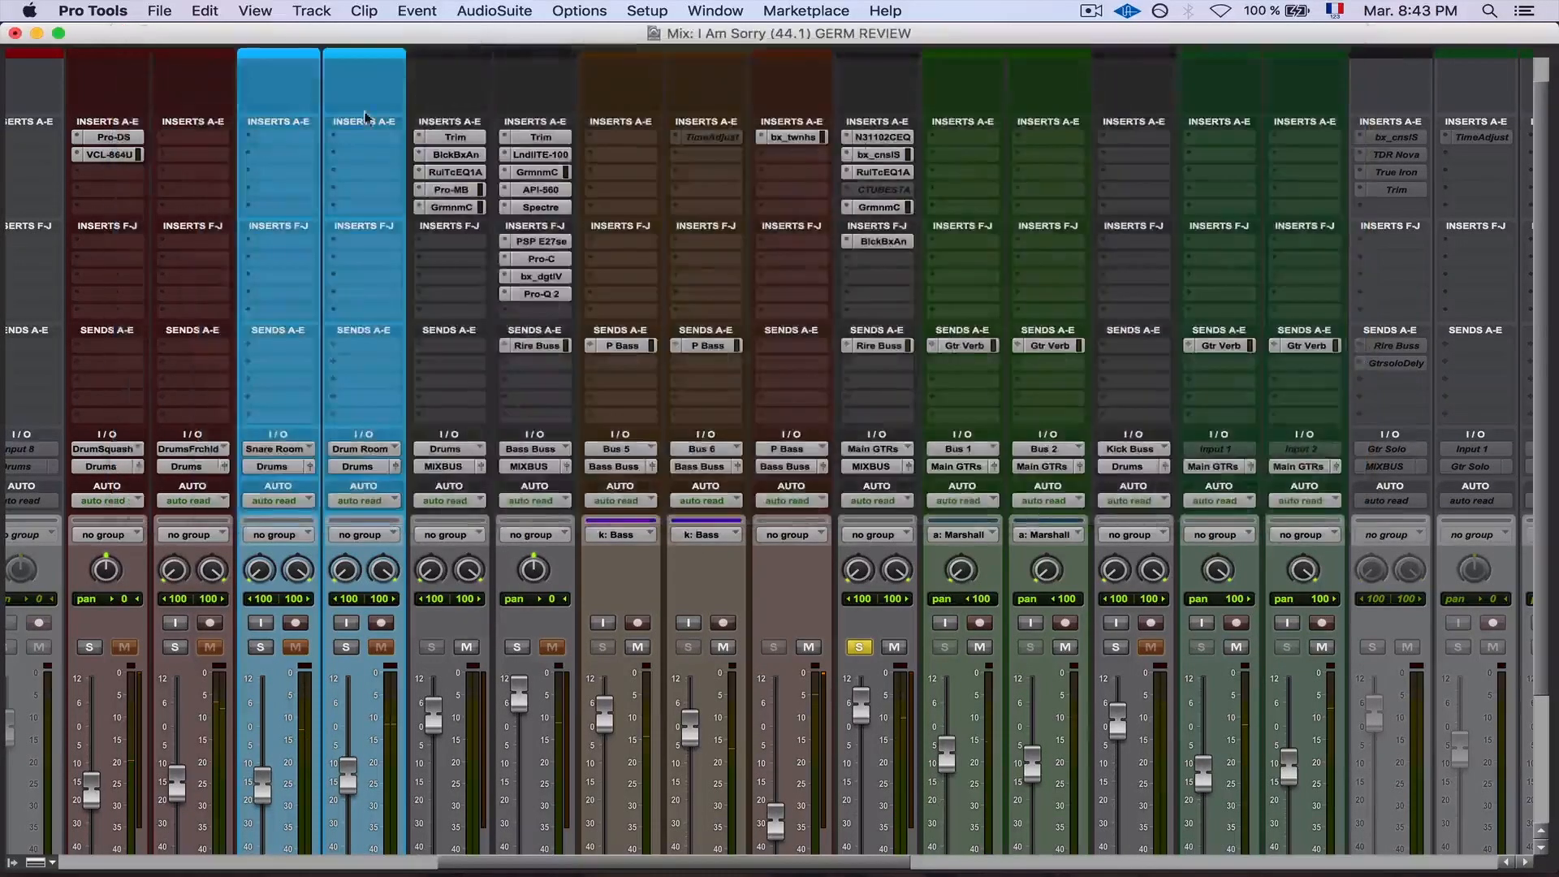
{"action": "scroll", "coordinate": [738, 164], "scroll_direction": "down", "scroll_amount": 2}
{"action": "scroll", "coordinate": [738, 164], "scroll_direction": "right", "scroll_amount": 2}
{"action": "left_click", "coordinate": [737, 163]}
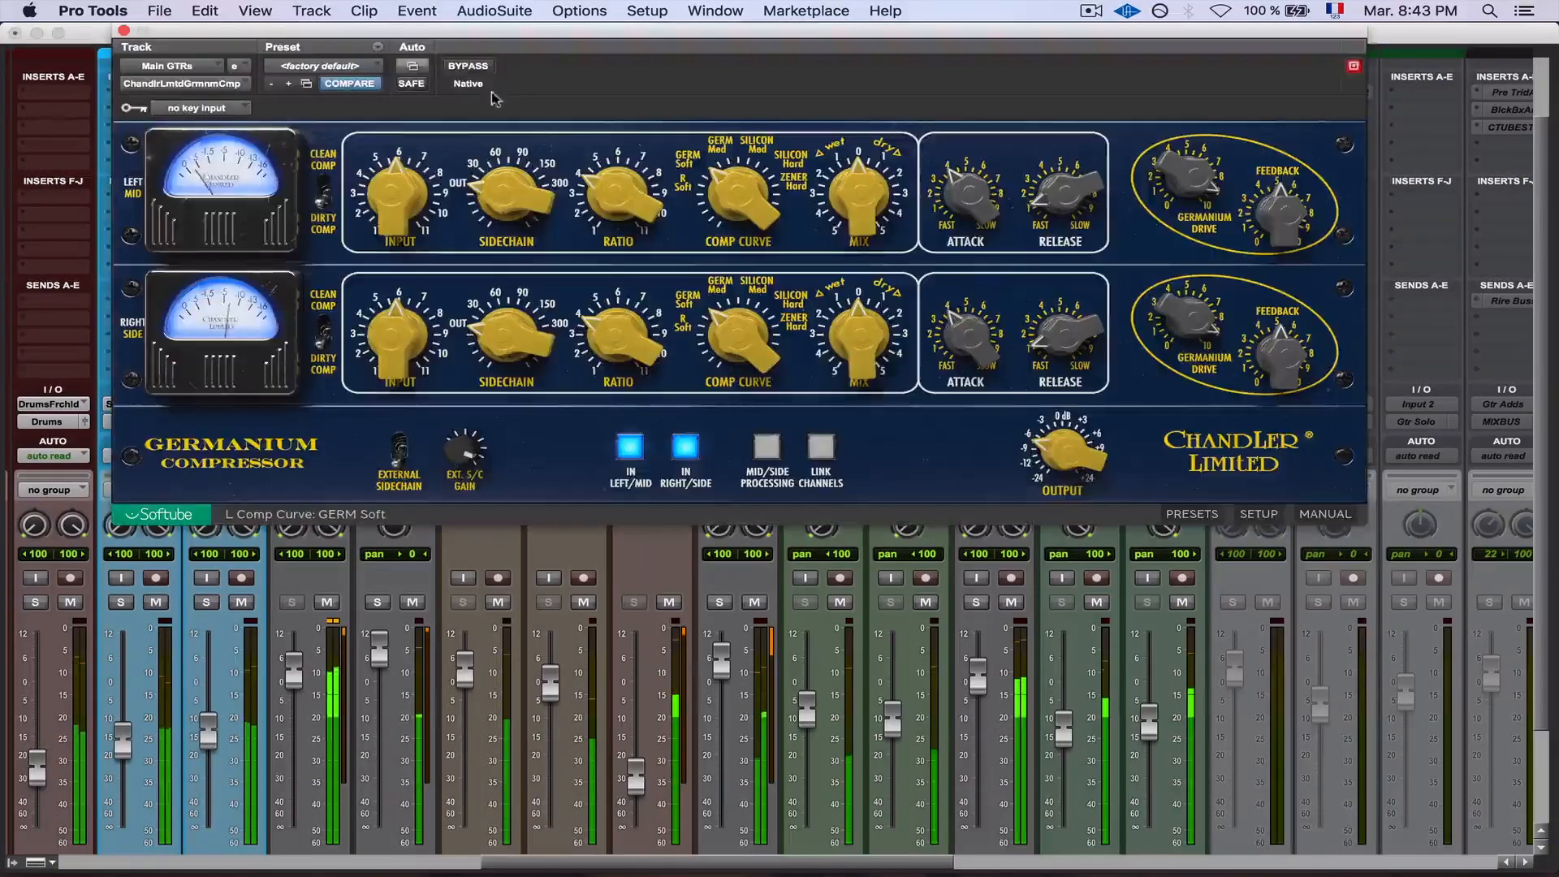
{"action": "left_click", "coordinate": [477, 69]}
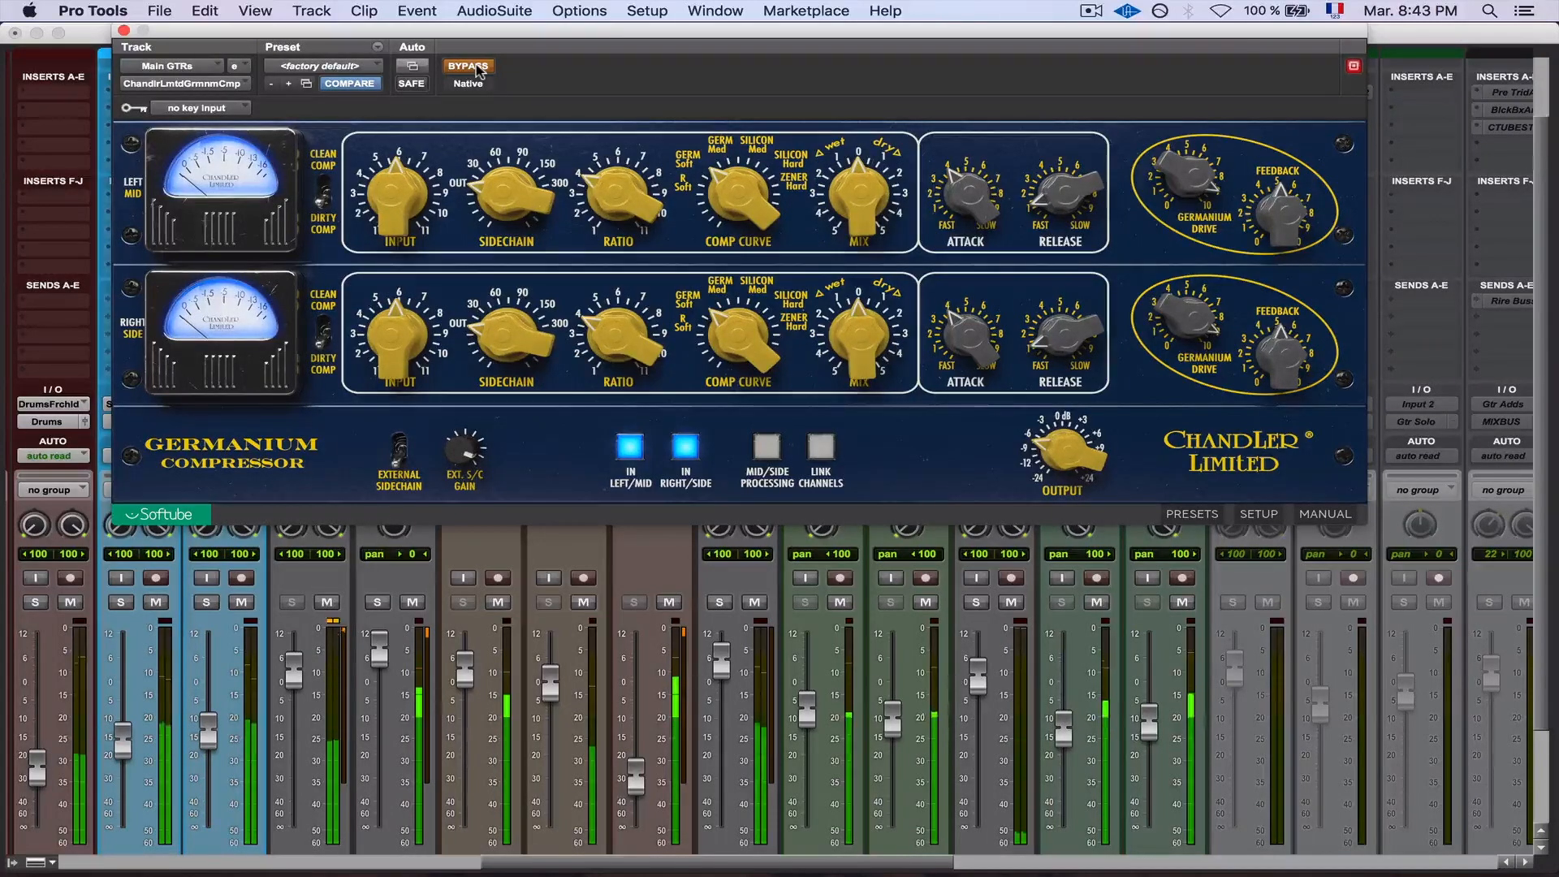
{"action": "left_click", "coordinate": [477, 68]}
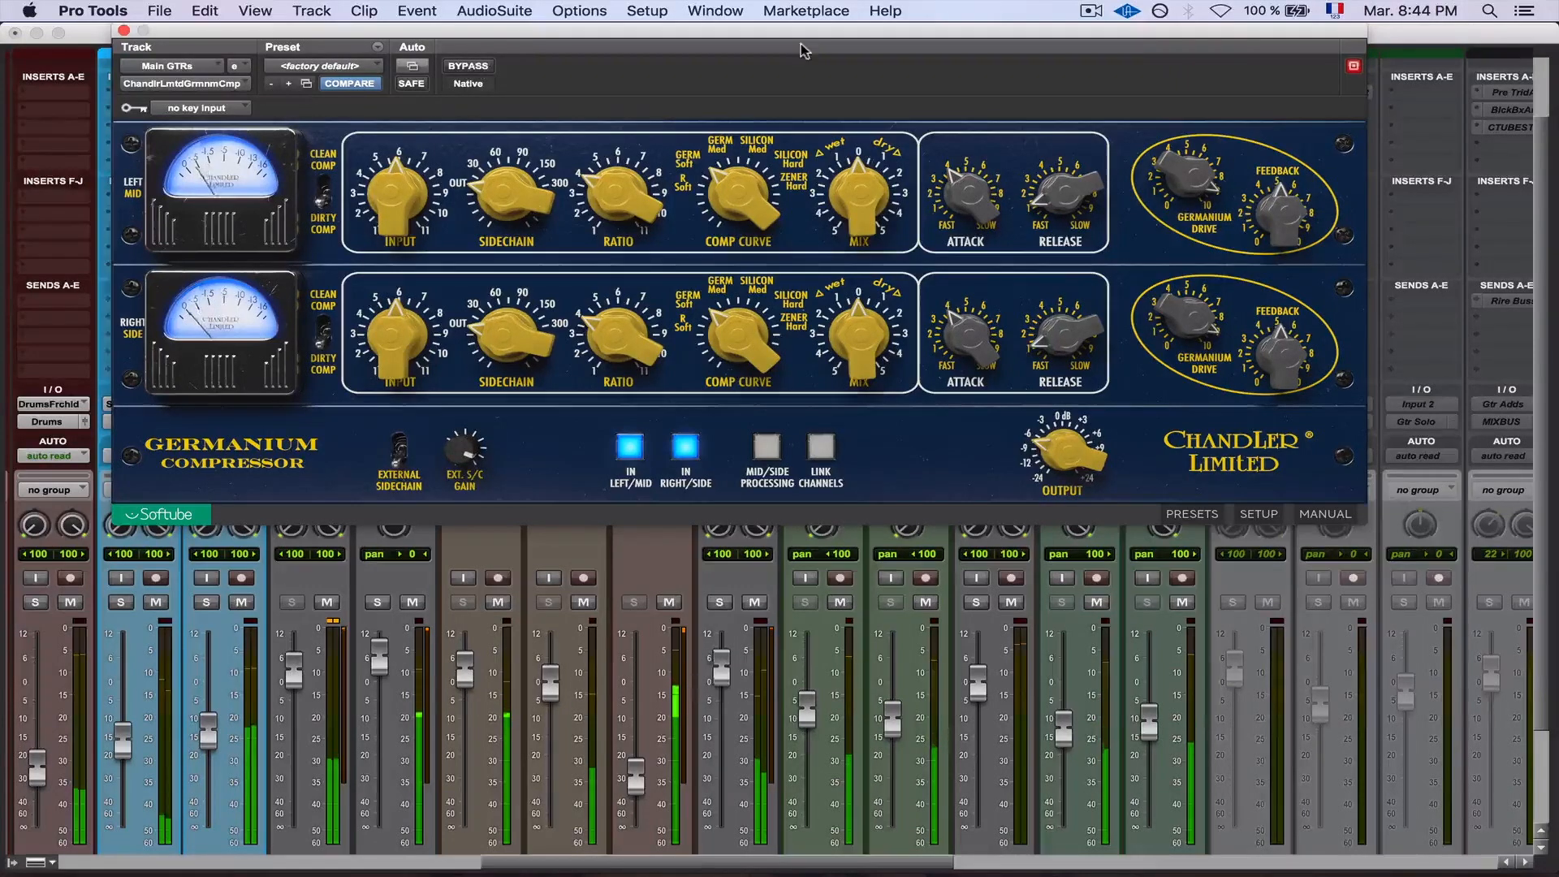
Check the Edit window, return to the Mix window, and repeatedly toggle the Main GTRs Germanium Compressor's bypass during full-mix playback
{"action": "key", "text": "super+equal"}
{"action": "scroll", "coordinate": [1078, 591], "scroll_direction": "up", "scroll_amount": 4}
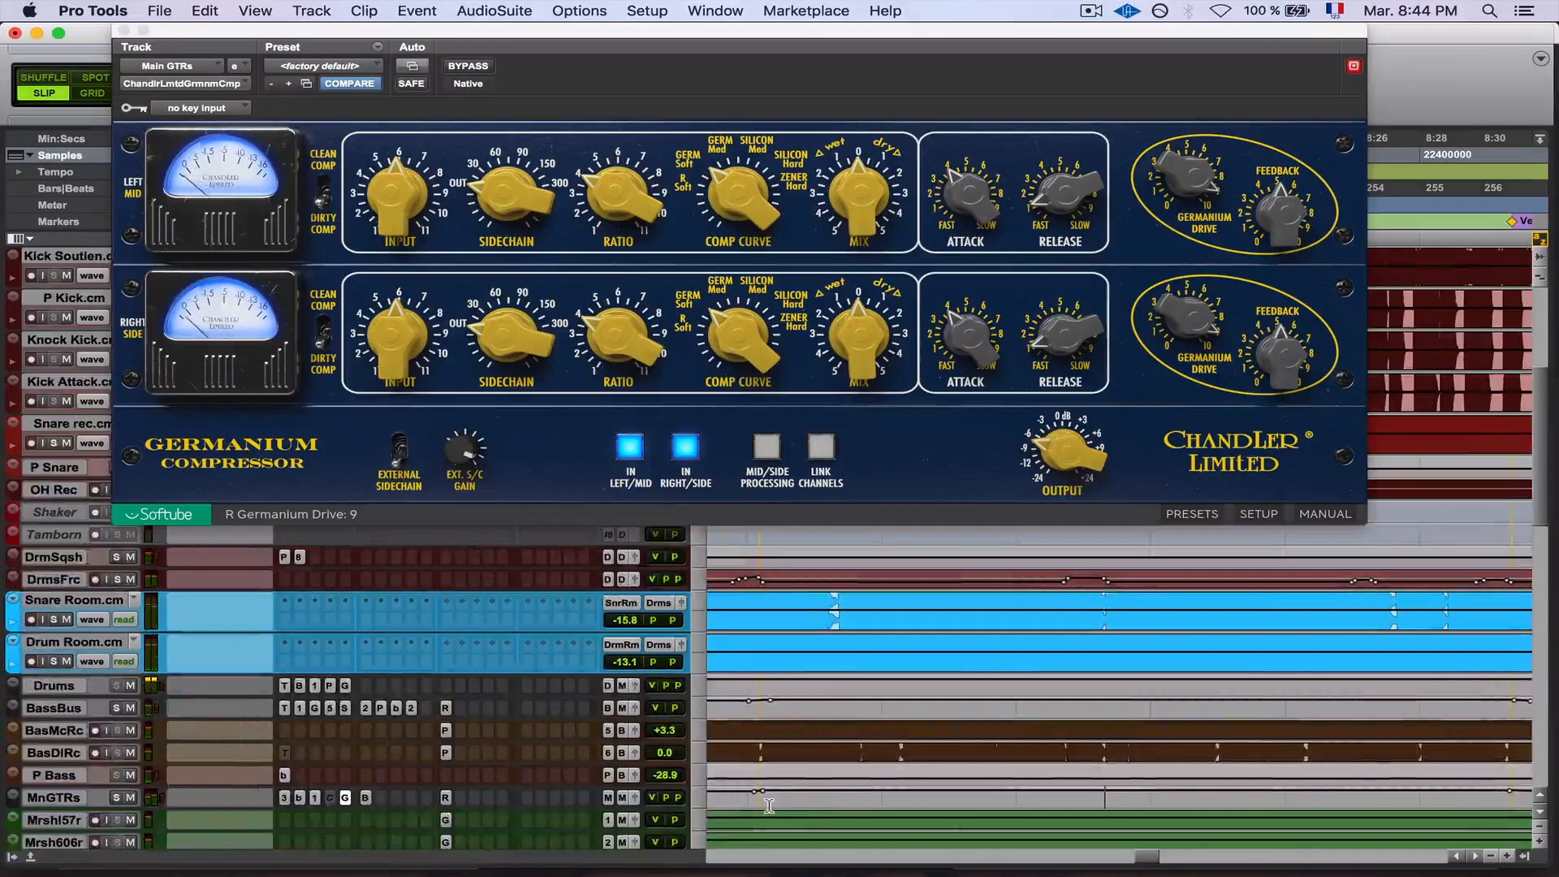
{"action": "key", "text": "super+equal"}
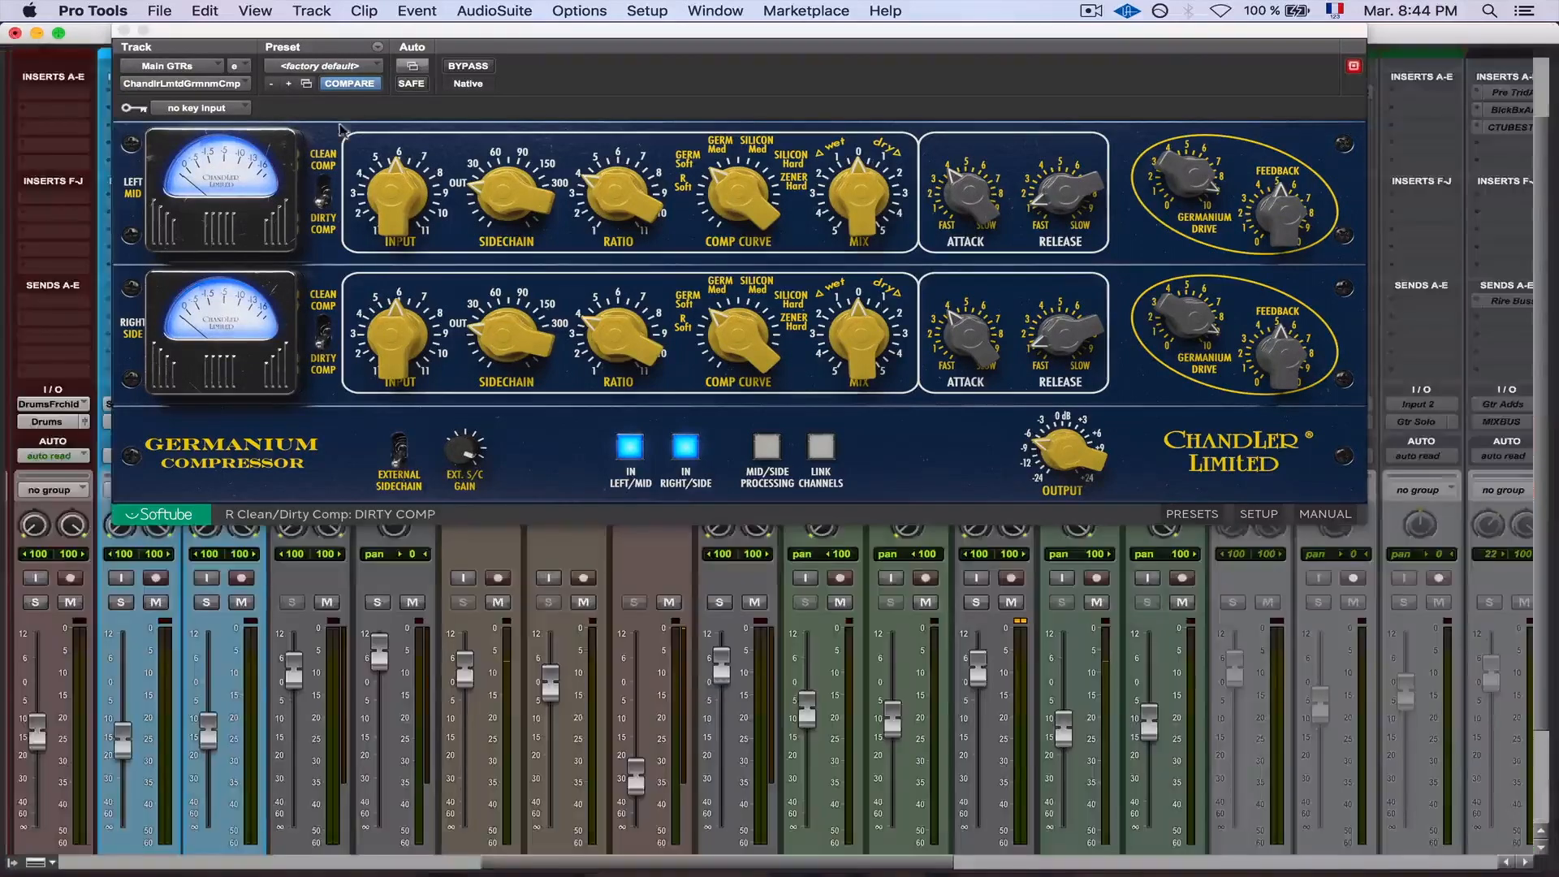
{"action": "left_click", "coordinate": [469, 66]}
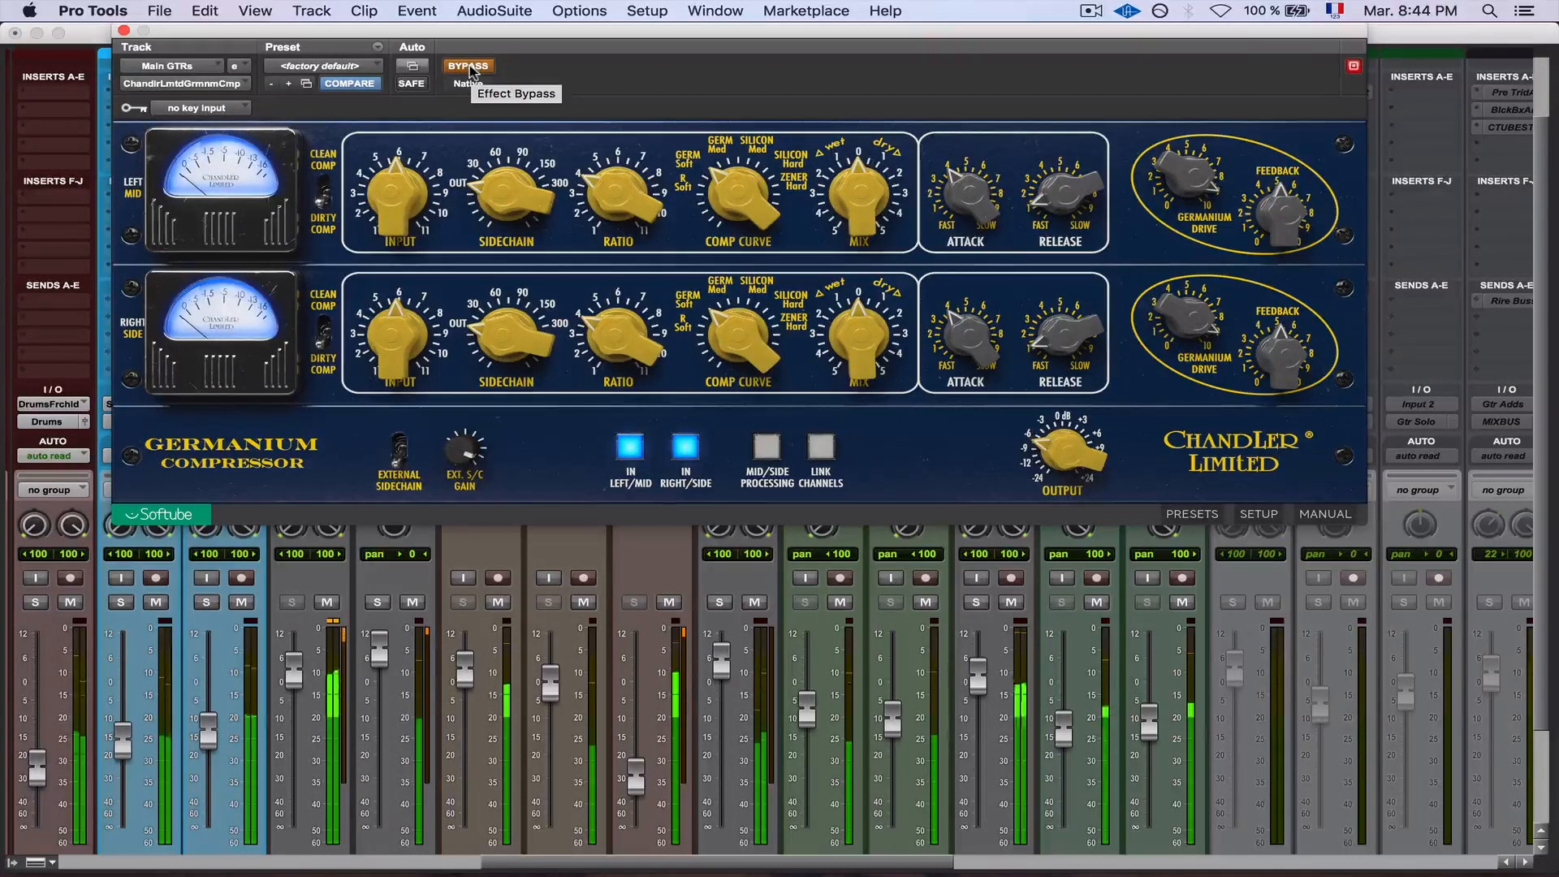
{"action": "left_click", "coordinate": [468, 66]}
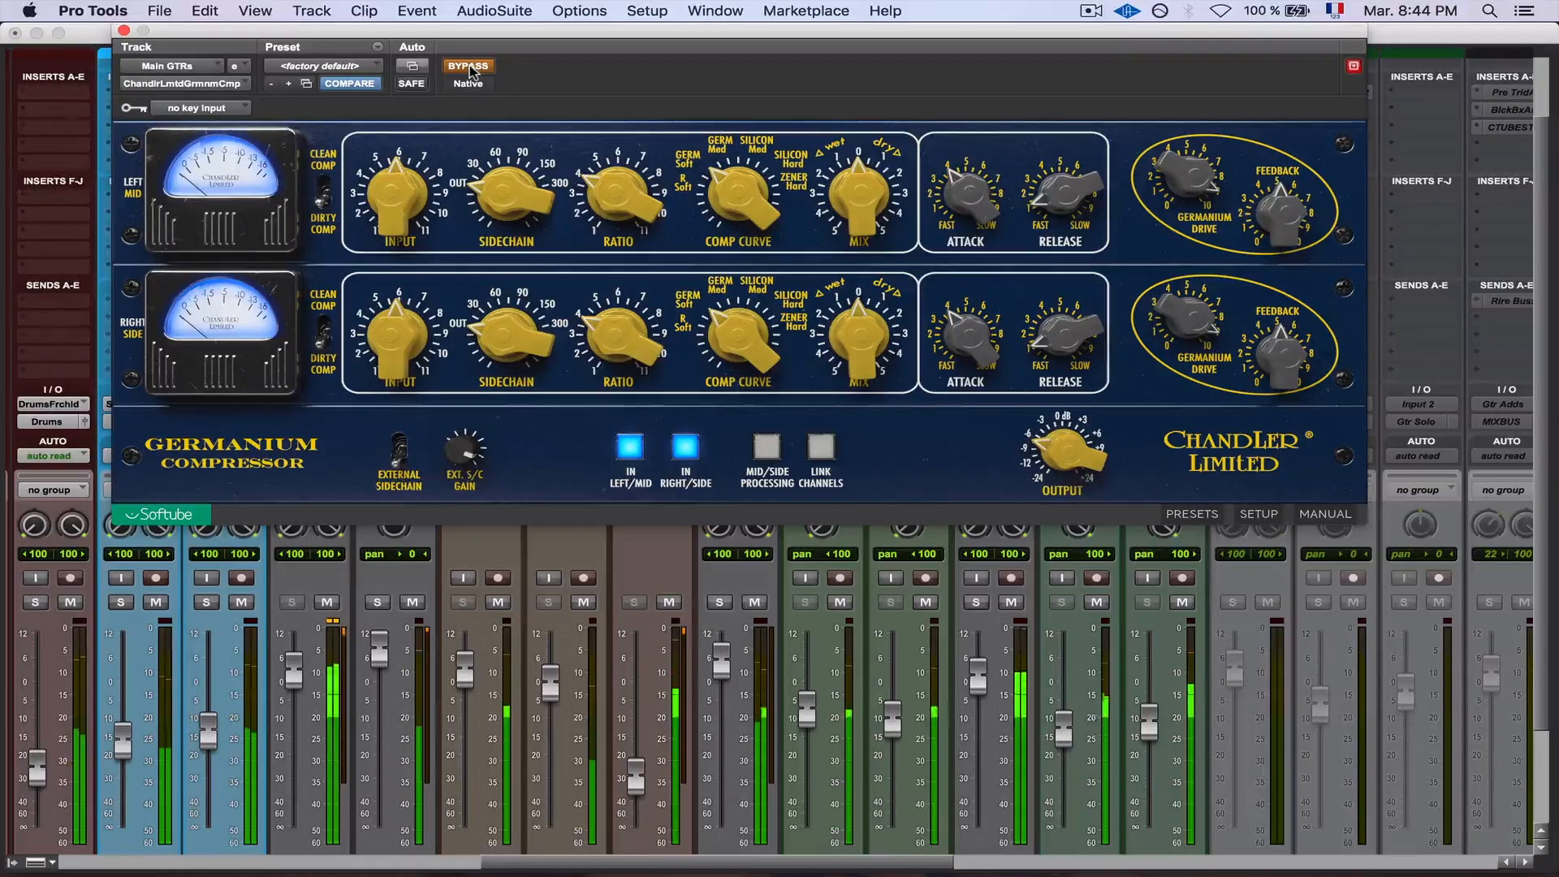
{"action": "left_click", "coordinate": [469, 69]}
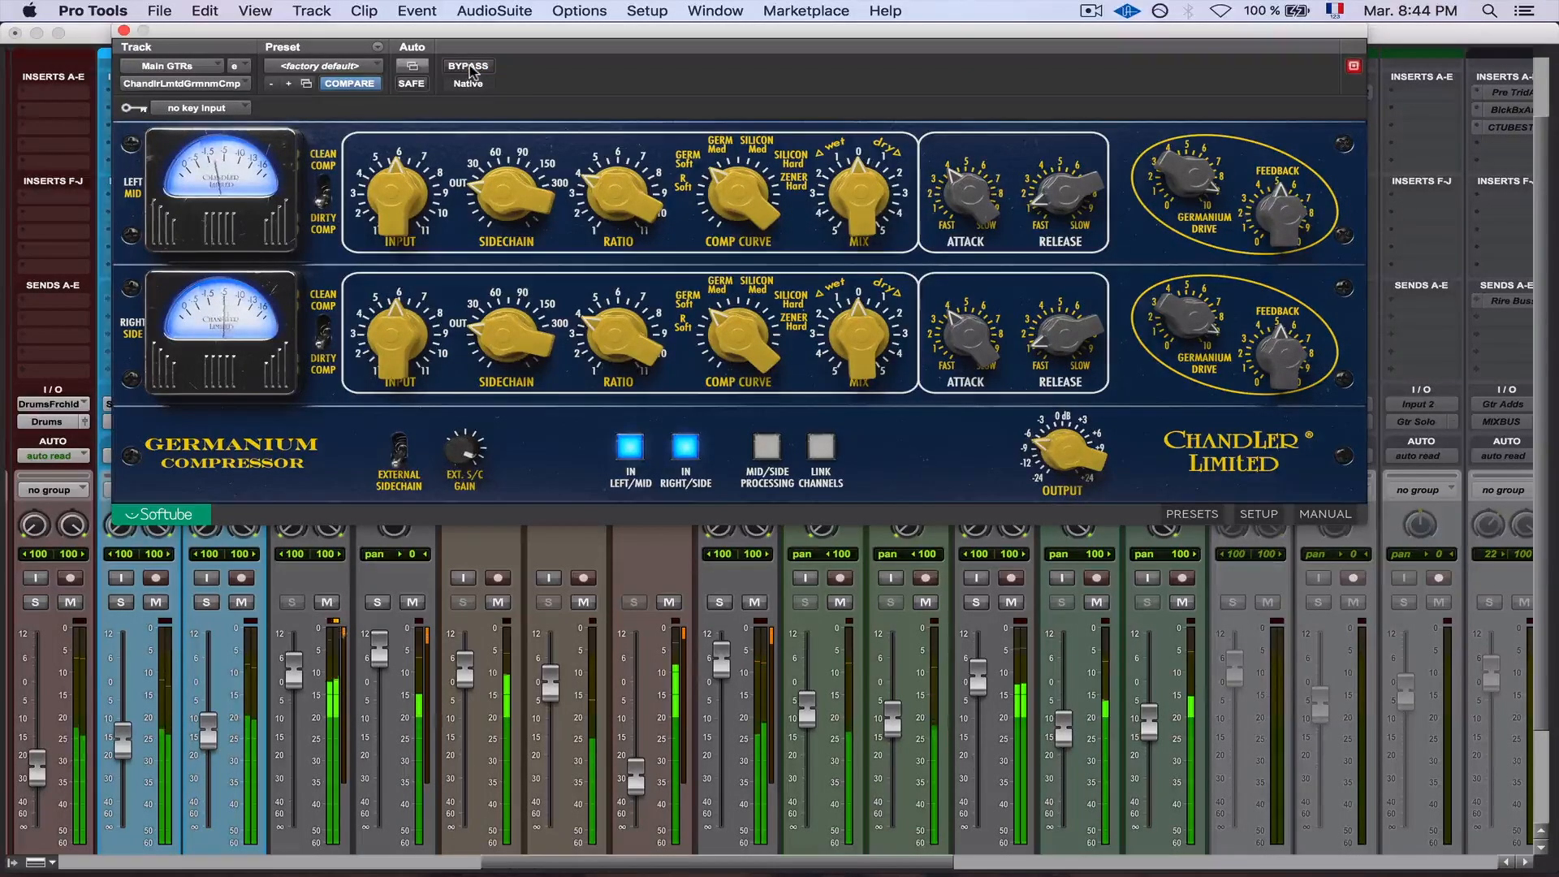
{"action": "left_click", "coordinate": [469, 68]}
{"action": "left_click", "coordinate": [469, 68]}
{"action": "left_click", "coordinate": [469, 68]}
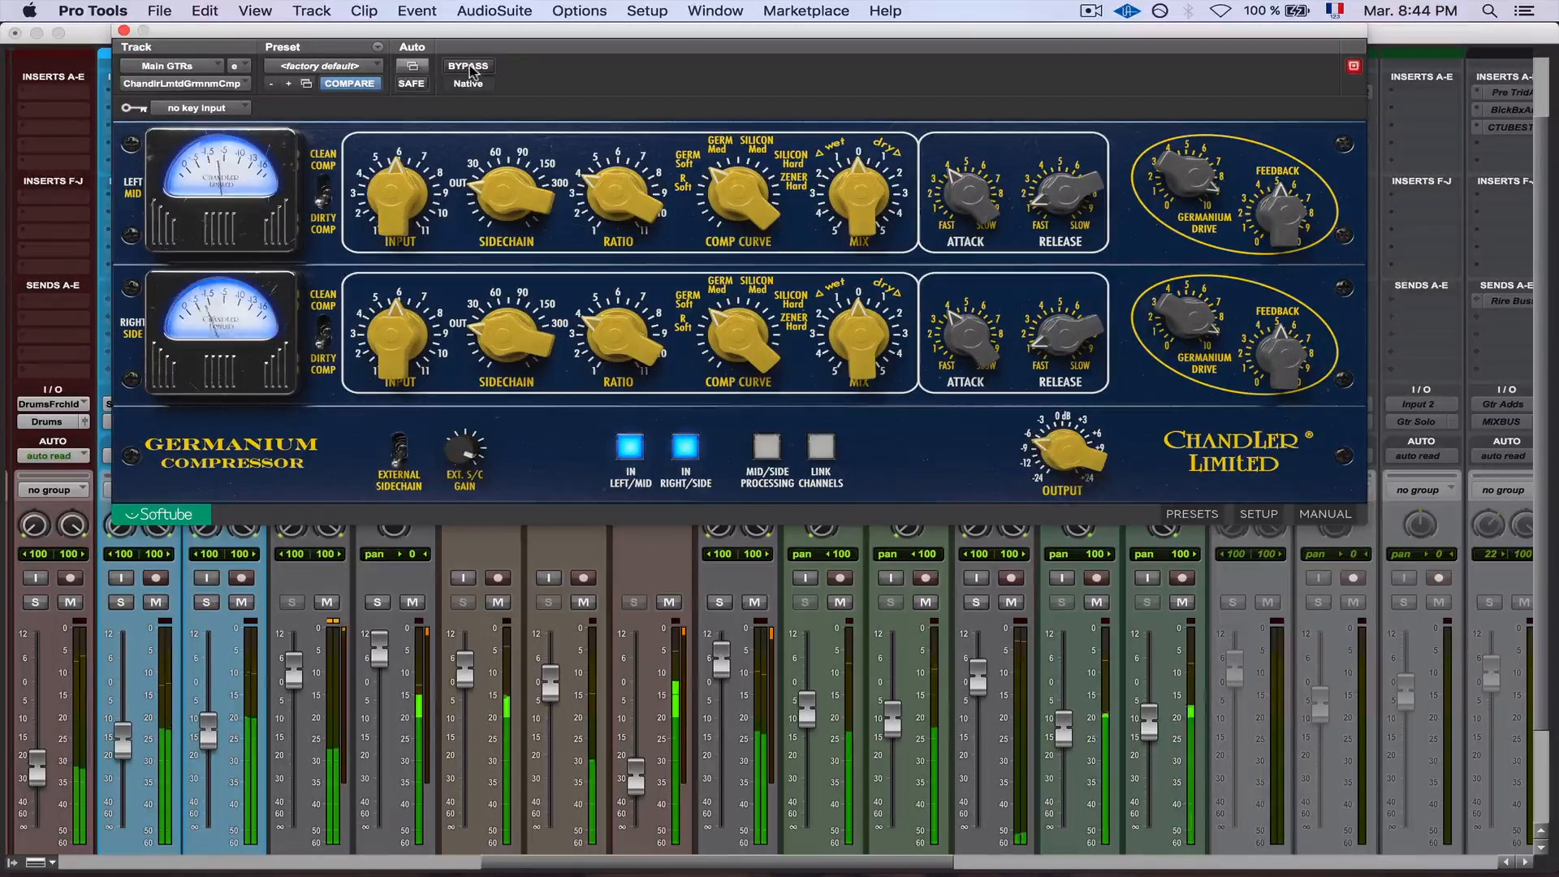
{"action": "left_click", "coordinate": [469, 68]}
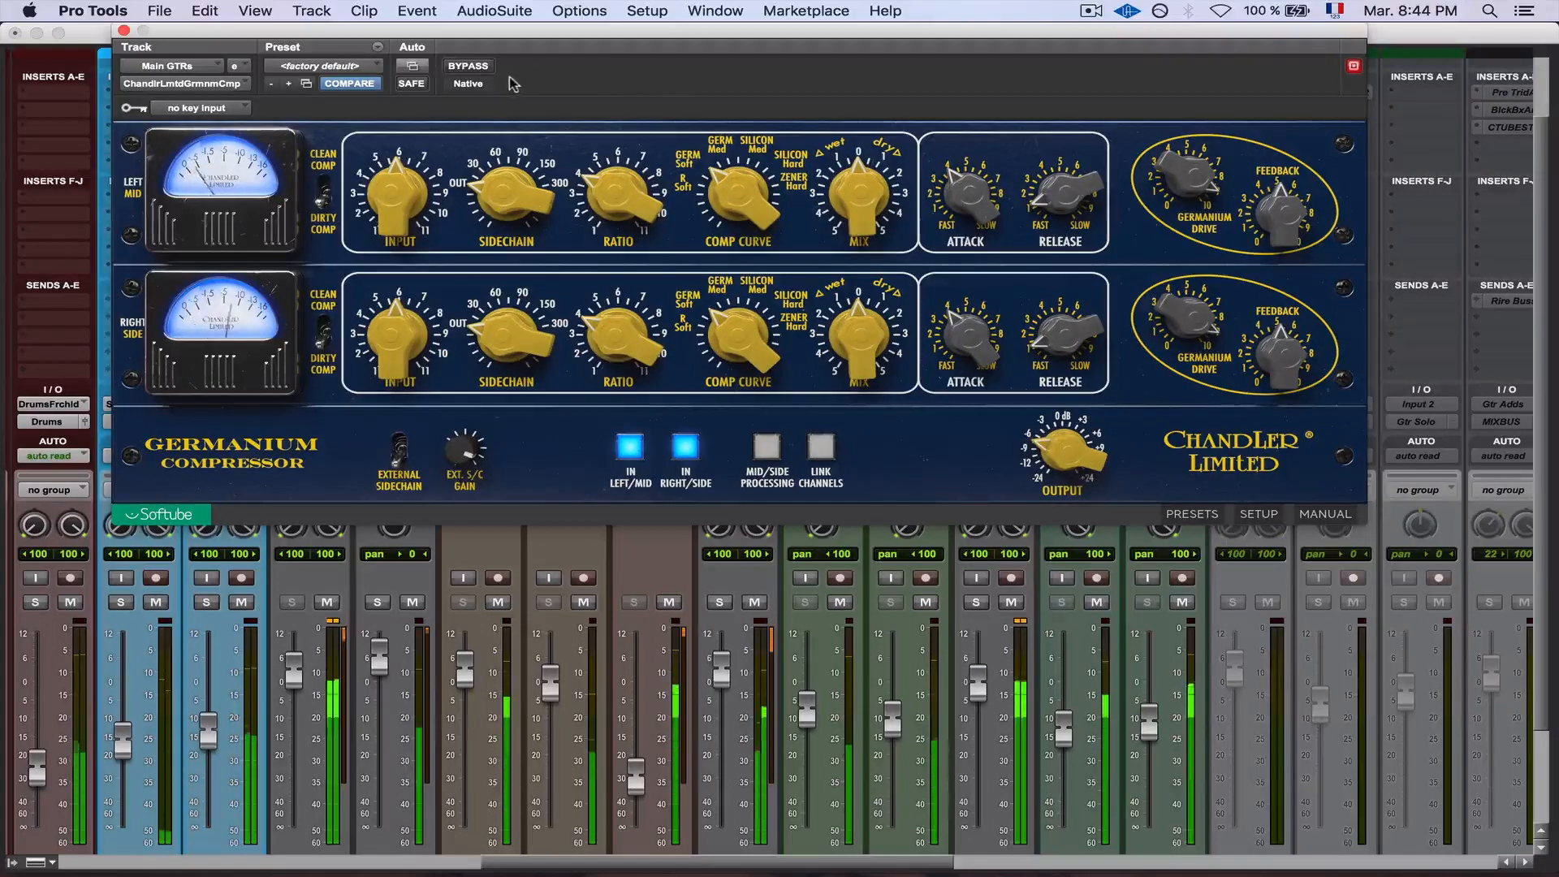
{"action": "left_click", "coordinate": [484, 70]}
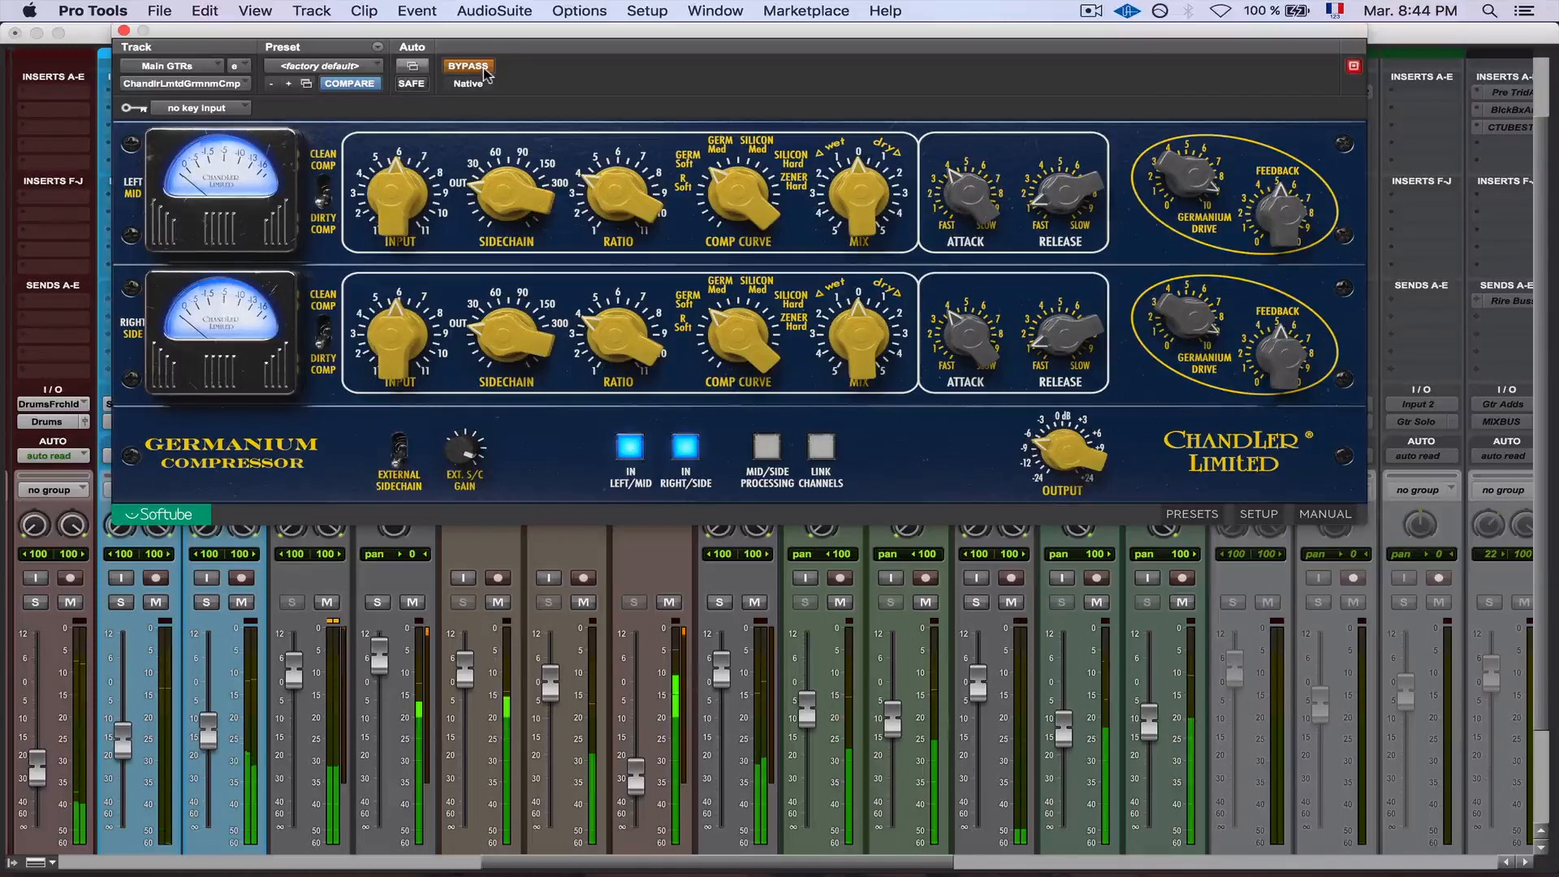
{"action": "left_click", "coordinate": [484, 70]}
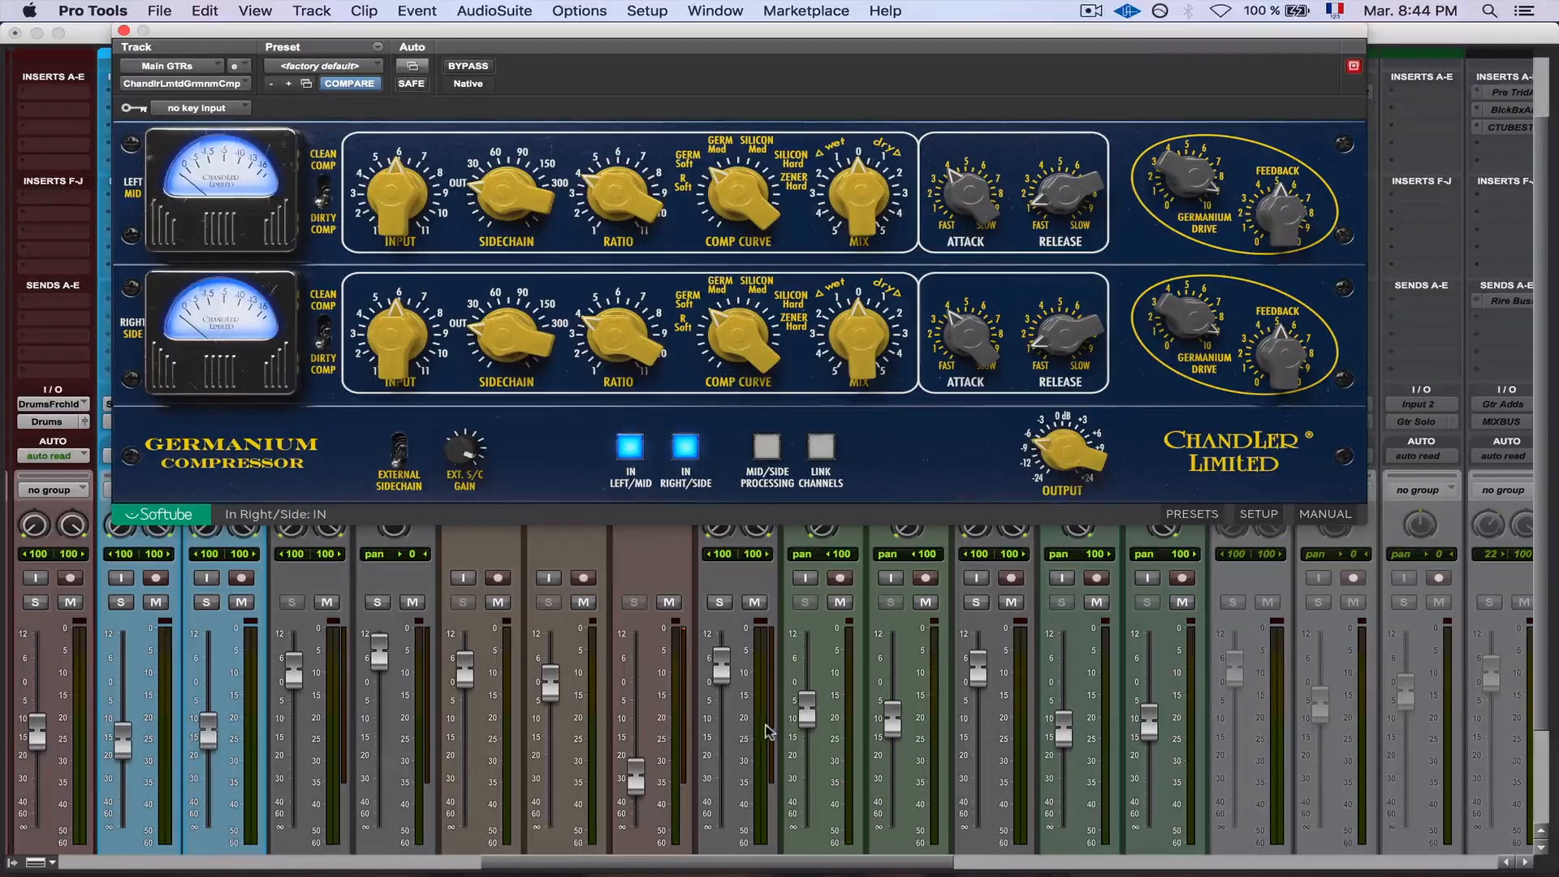
Close the Main GTRs Germanium Compressor and bring the LV Bus channel's inserts into view in the mixer
{"action": "scroll", "coordinate": [760, 715], "scroll_direction": "down", "scroll_amount": 3}
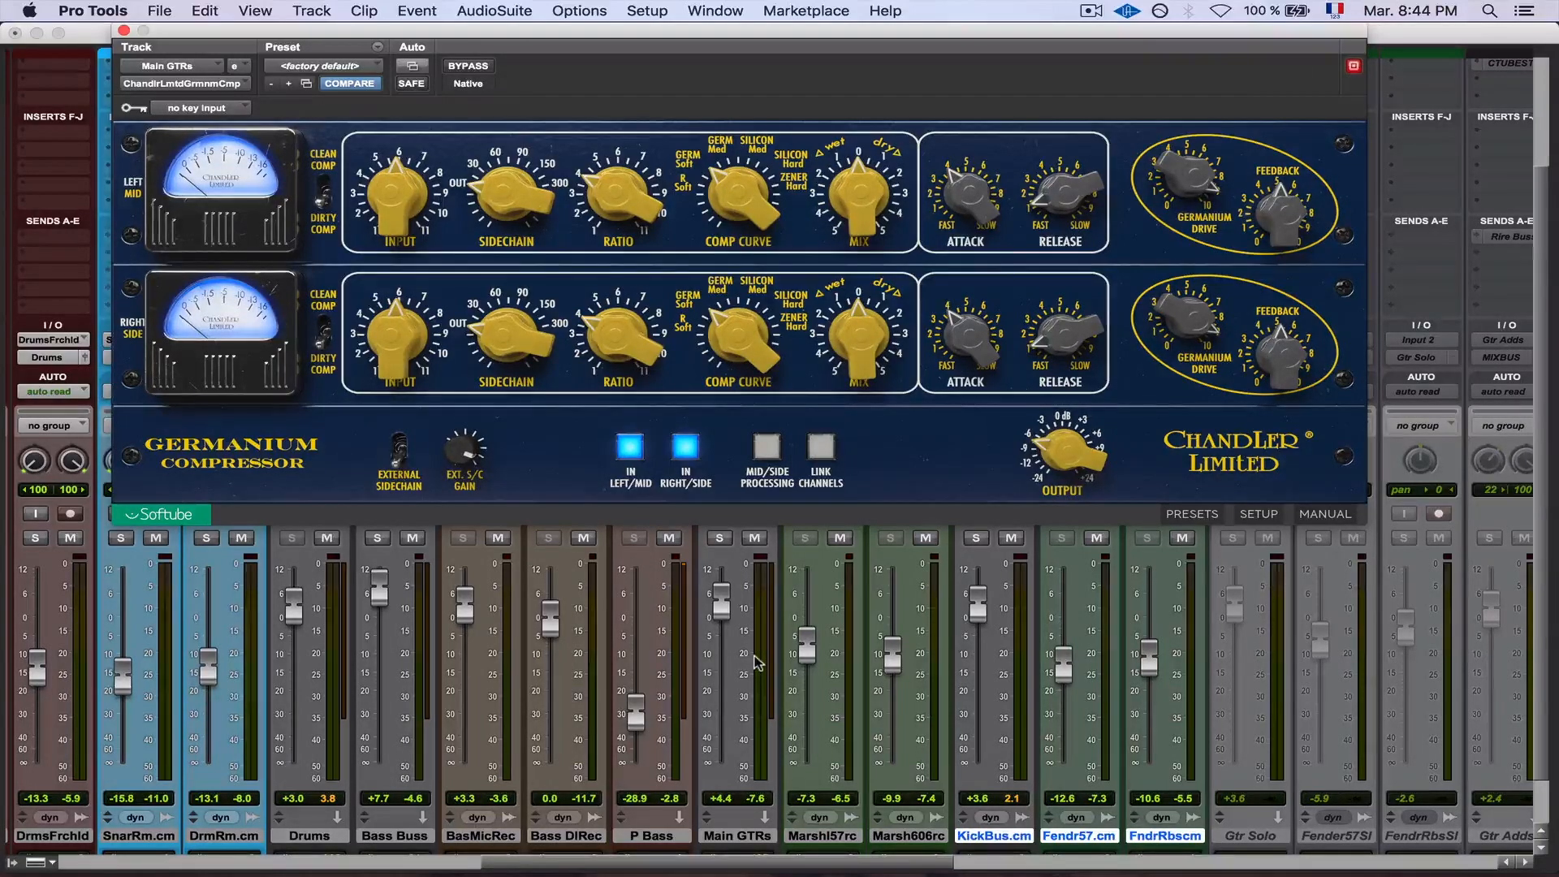
{"action": "left_click", "coordinate": [123, 30]}
{"action": "scroll", "coordinate": [522, 228], "scroll_direction": "right", "scroll_amount": 8}
{"action": "scroll", "coordinate": [522, 227], "scroll_direction": "up", "scroll_amount": 3}
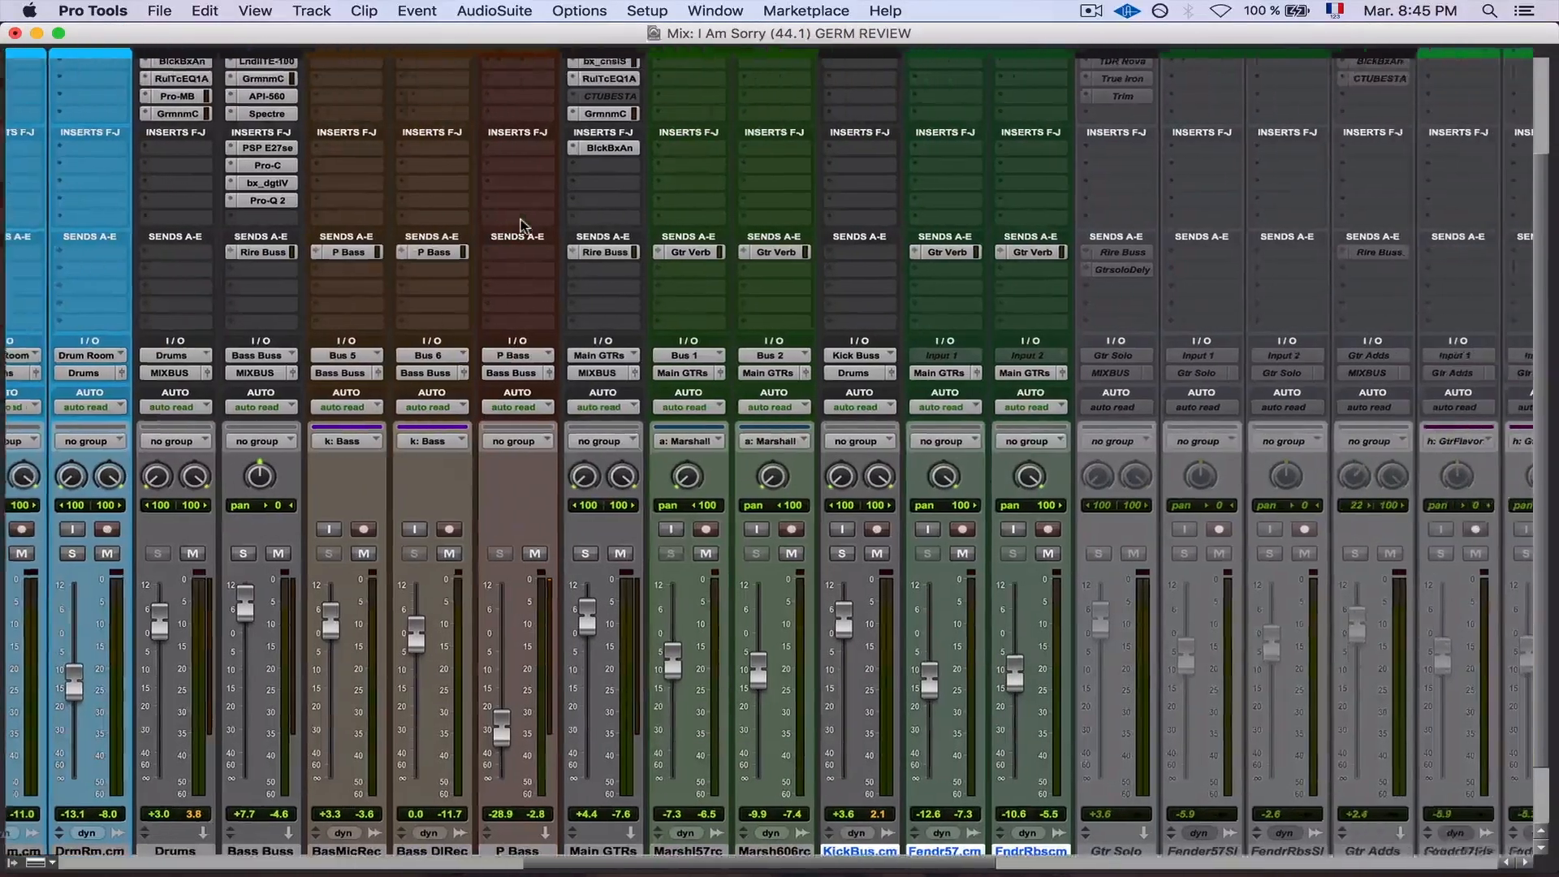
{"action": "scroll", "coordinate": [715, 230], "scroll_direction": "right", "scroll_amount": 15}
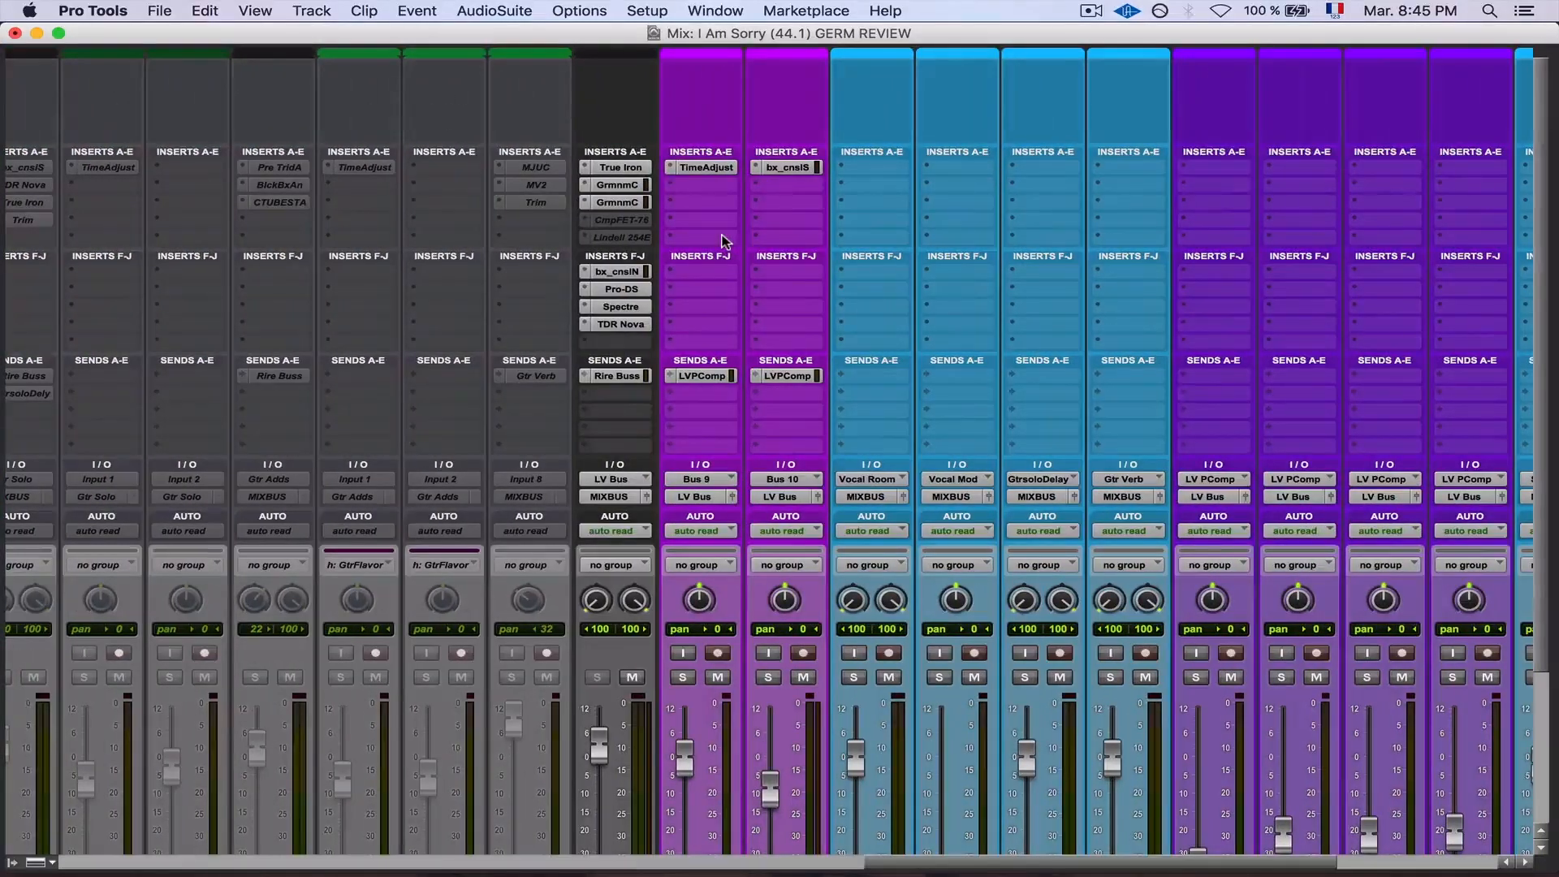
{"action": "scroll", "coordinate": [725, 242], "scroll_direction": "down", "scroll_amount": 5}
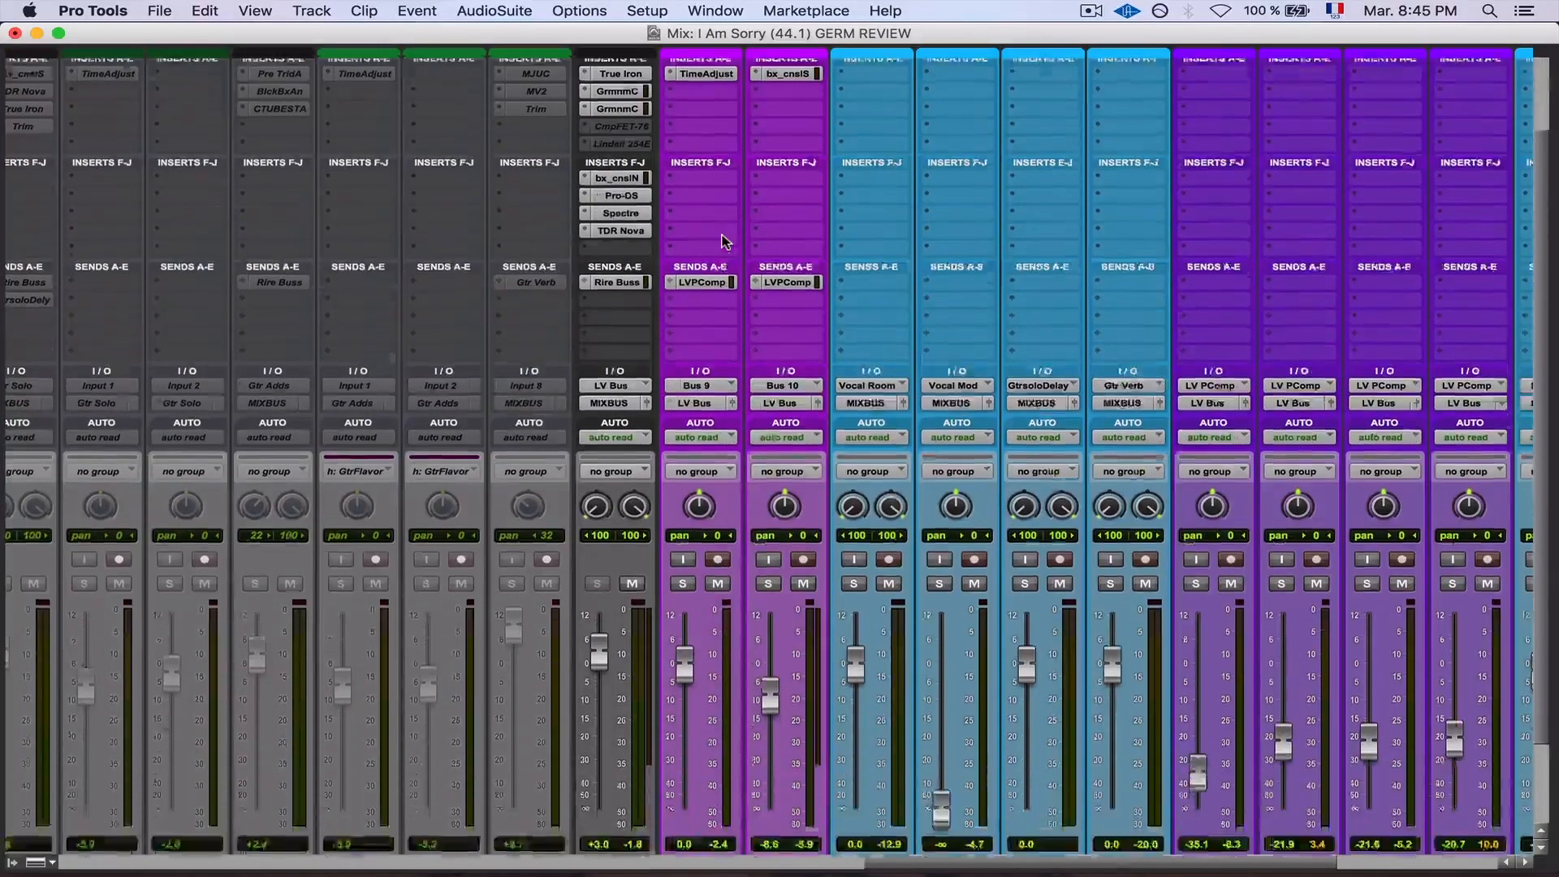
{"action": "scroll", "coordinate": [611, 452], "scroll_direction": "up", "scroll_amount": 5}
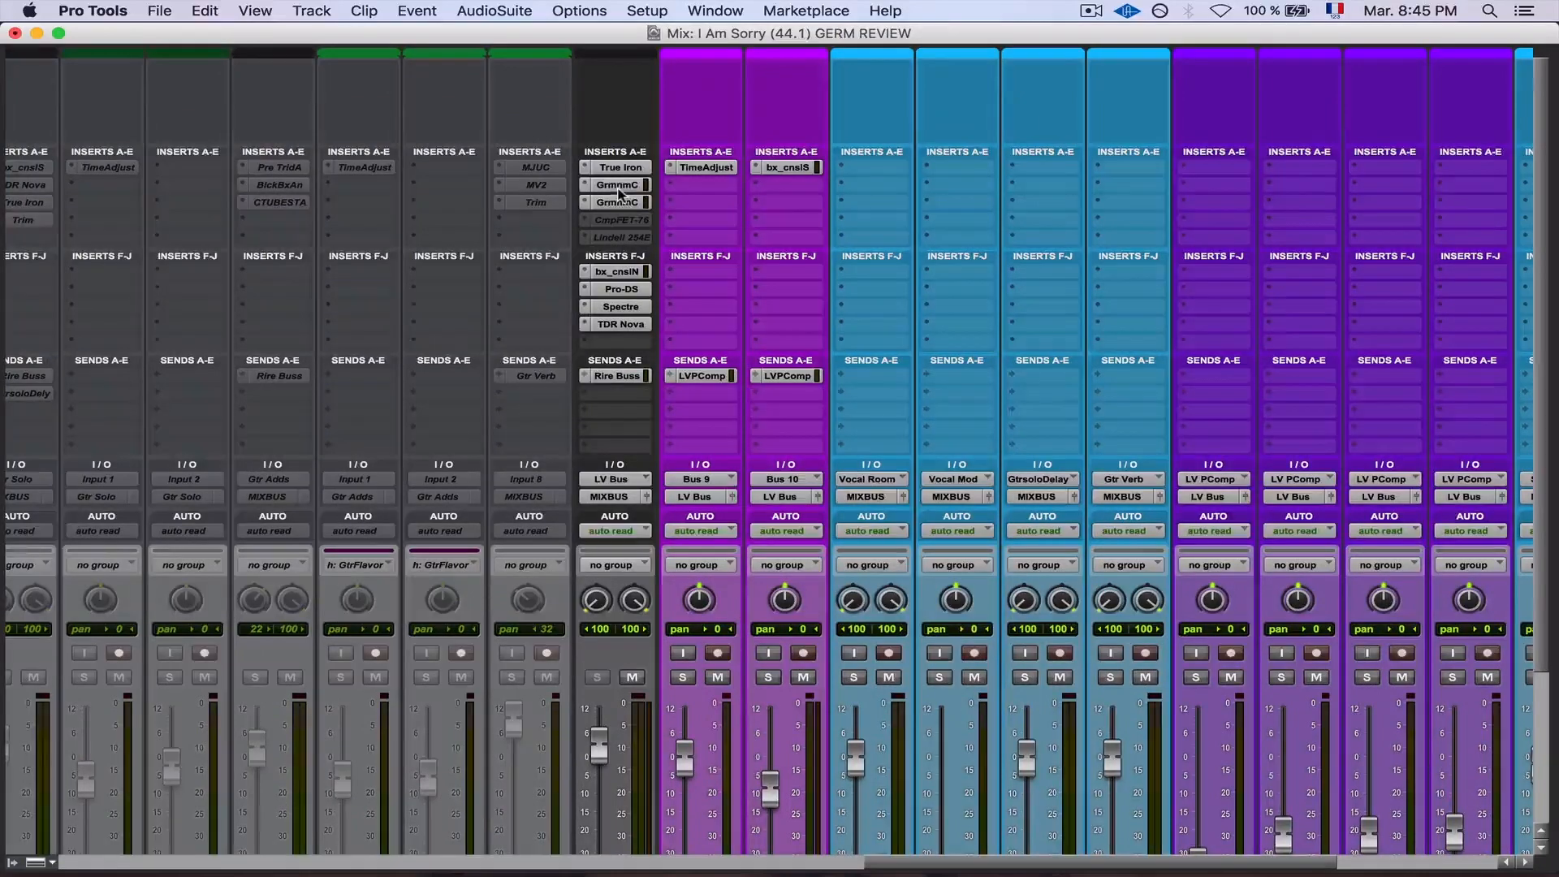
Open the LV Bus insert b and c Germanium Compressors and arrange their windows one above the other to inspect both settings
{"action": "left_click", "coordinate": [619, 185]}
{"action": "left_click_drag", "start_coordinate": [494, 38], "coordinate": [601, 303]}
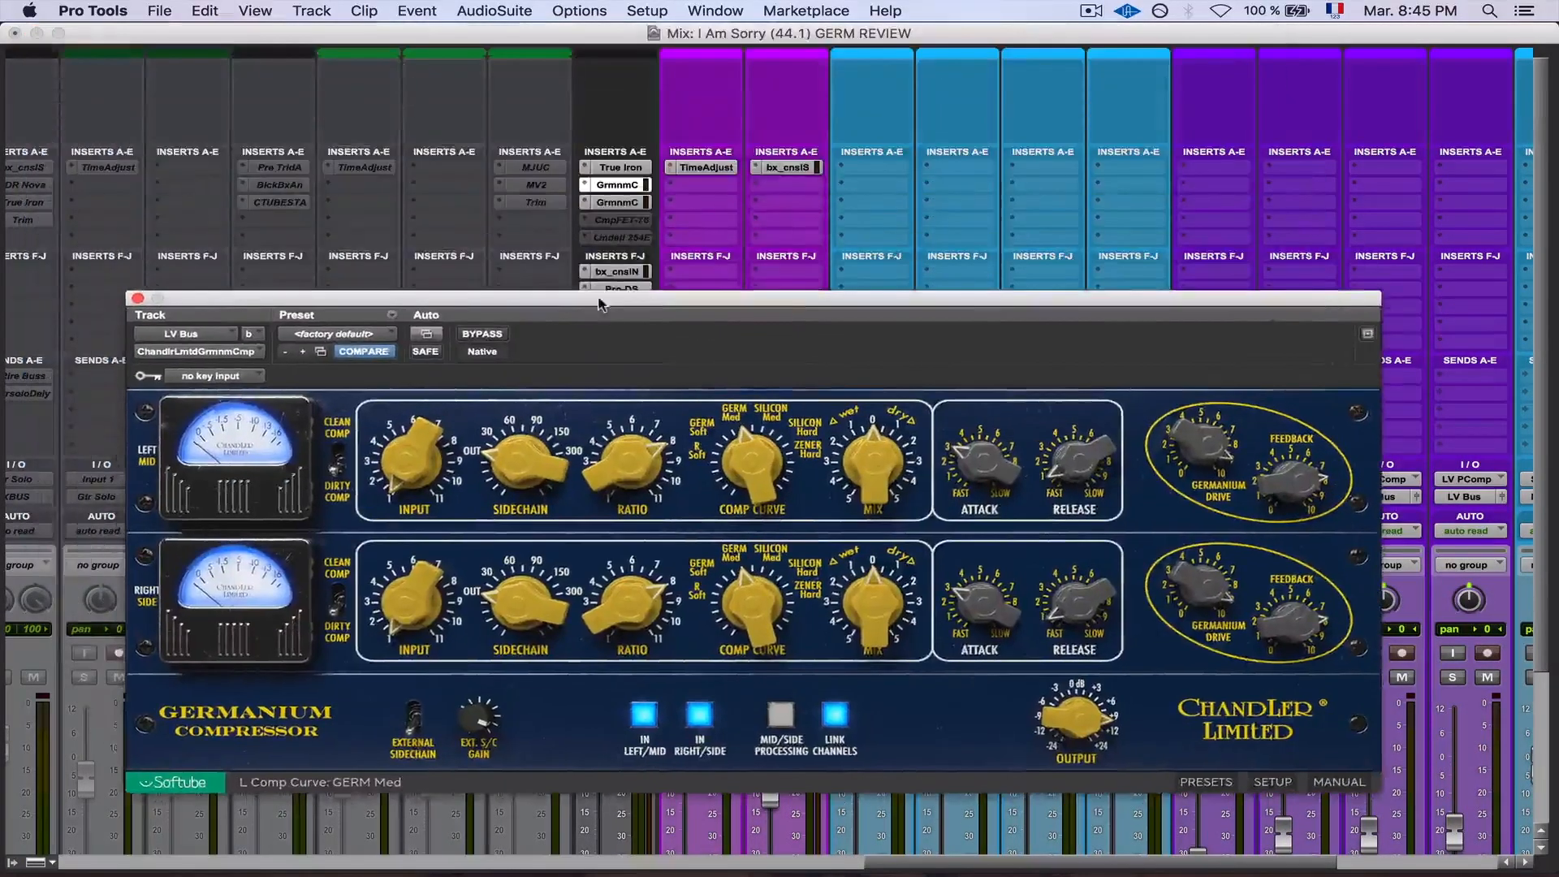
{"action": "left_click", "coordinate": [622, 203]}
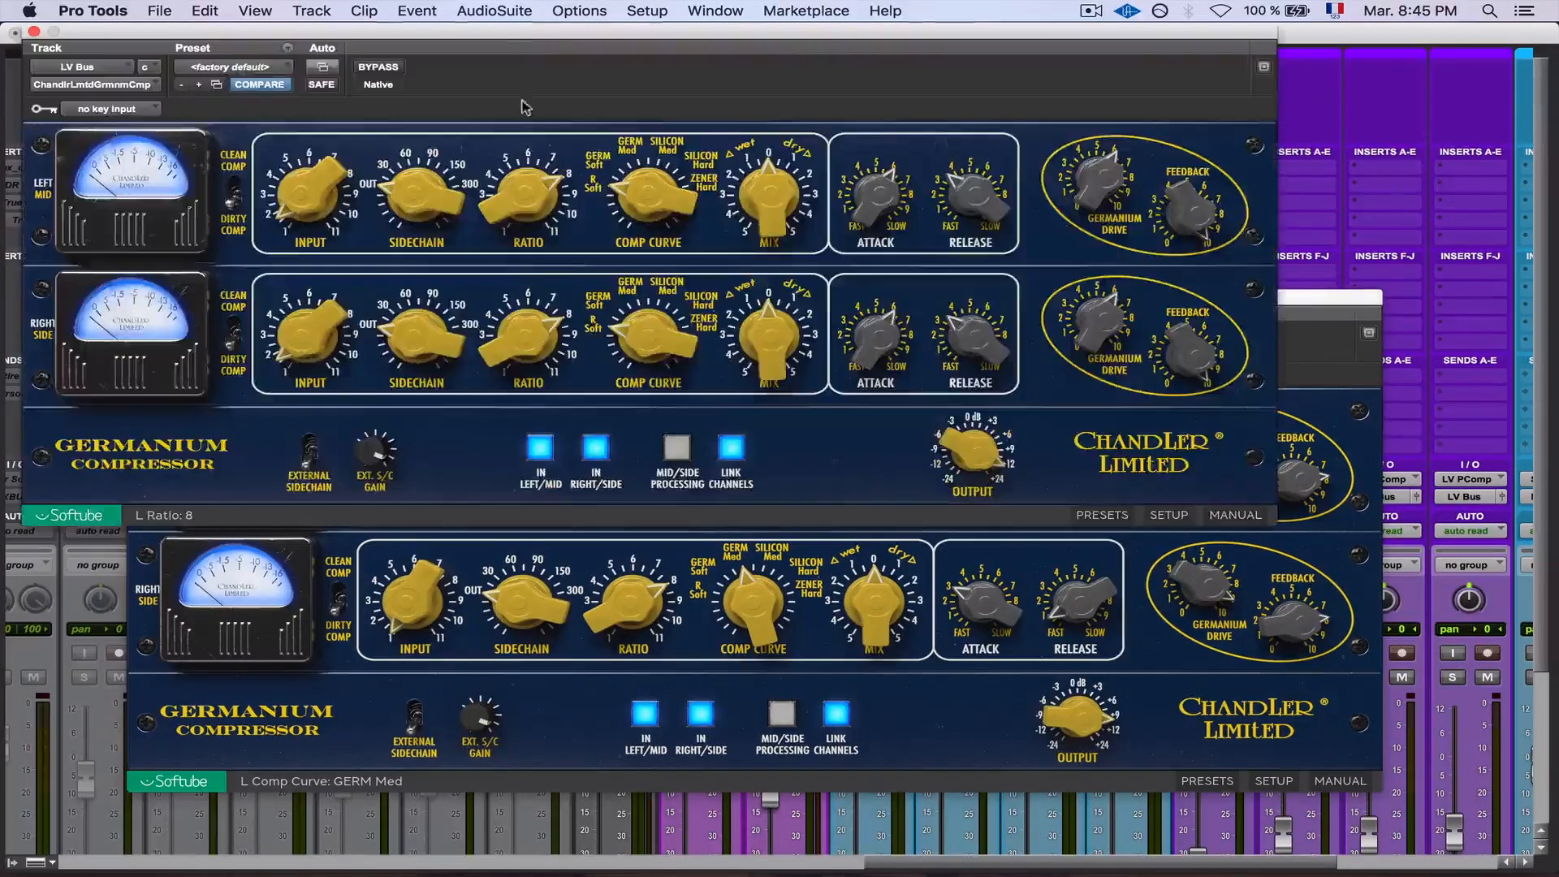
{"action": "left_click_drag", "start_coordinate": [500, 37], "coordinate": [597, 301]}
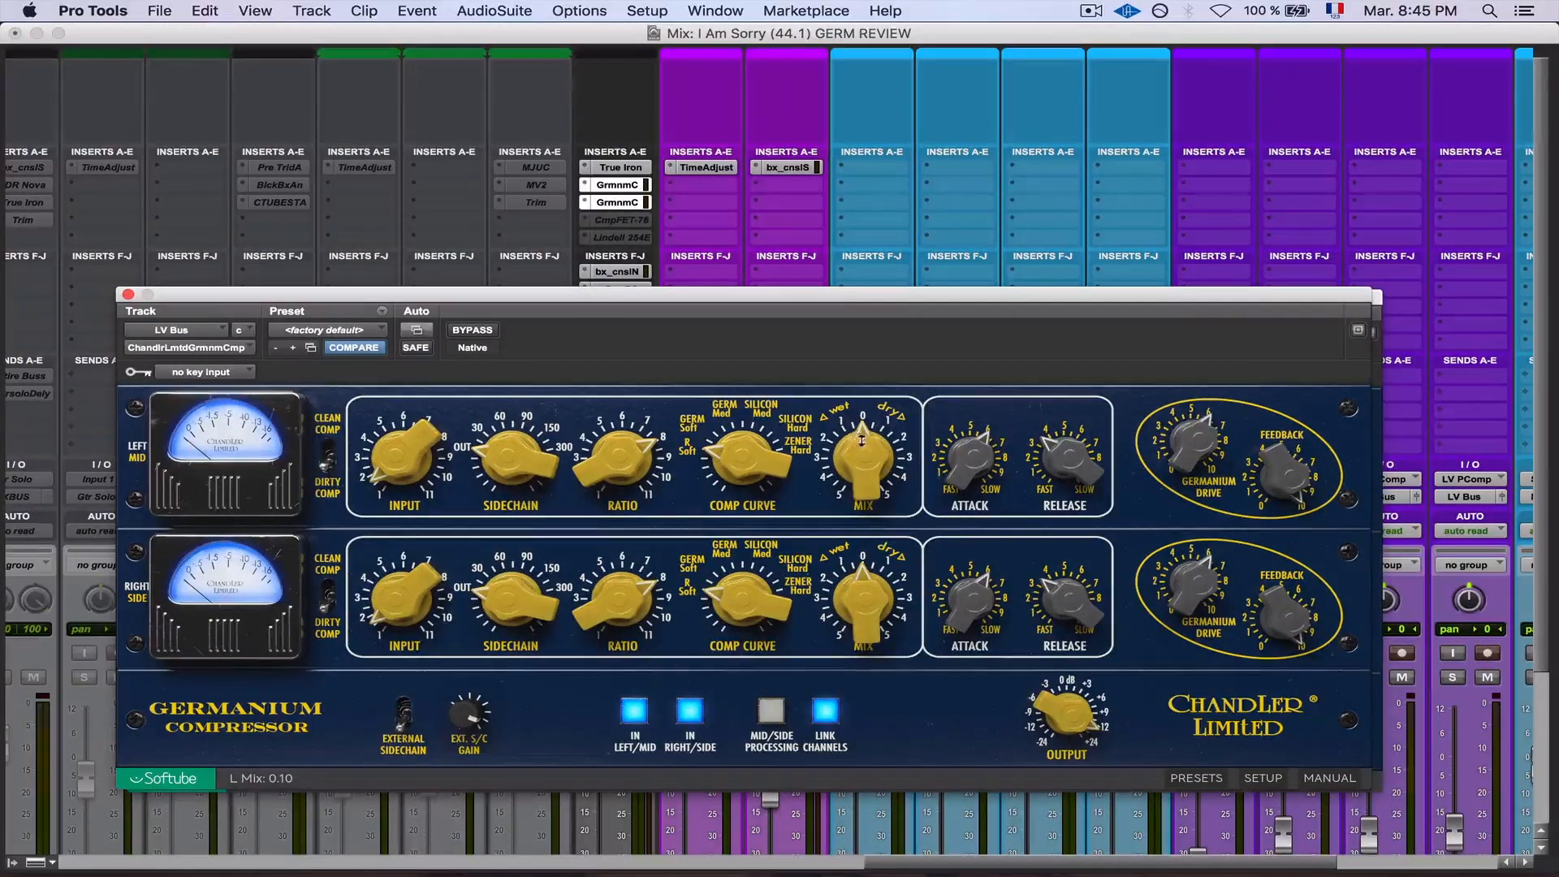
{"action": "left_click_drag", "start_coordinate": [875, 309], "coordinate": [877, 410]}
{"action": "left_click_drag", "start_coordinate": [806, 294], "coordinate": [806, 30]}
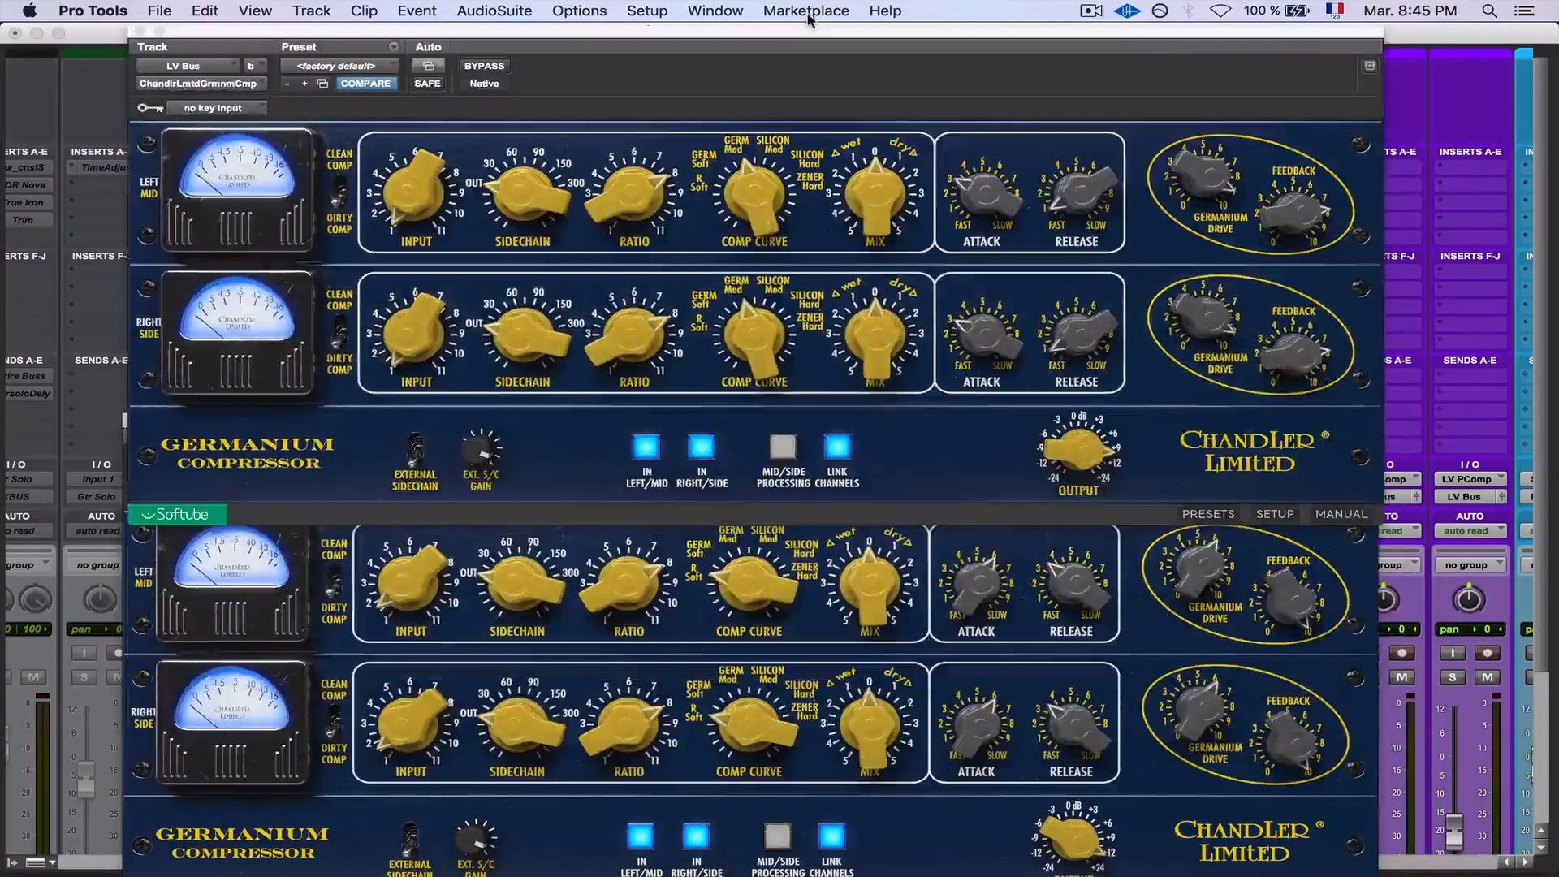
{"action": "left_click", "coordinate": [1376, 469]}
{"action": "left_click_drag", "start_coordinate": [1351, 420], "coordinate": [1346, 418]}
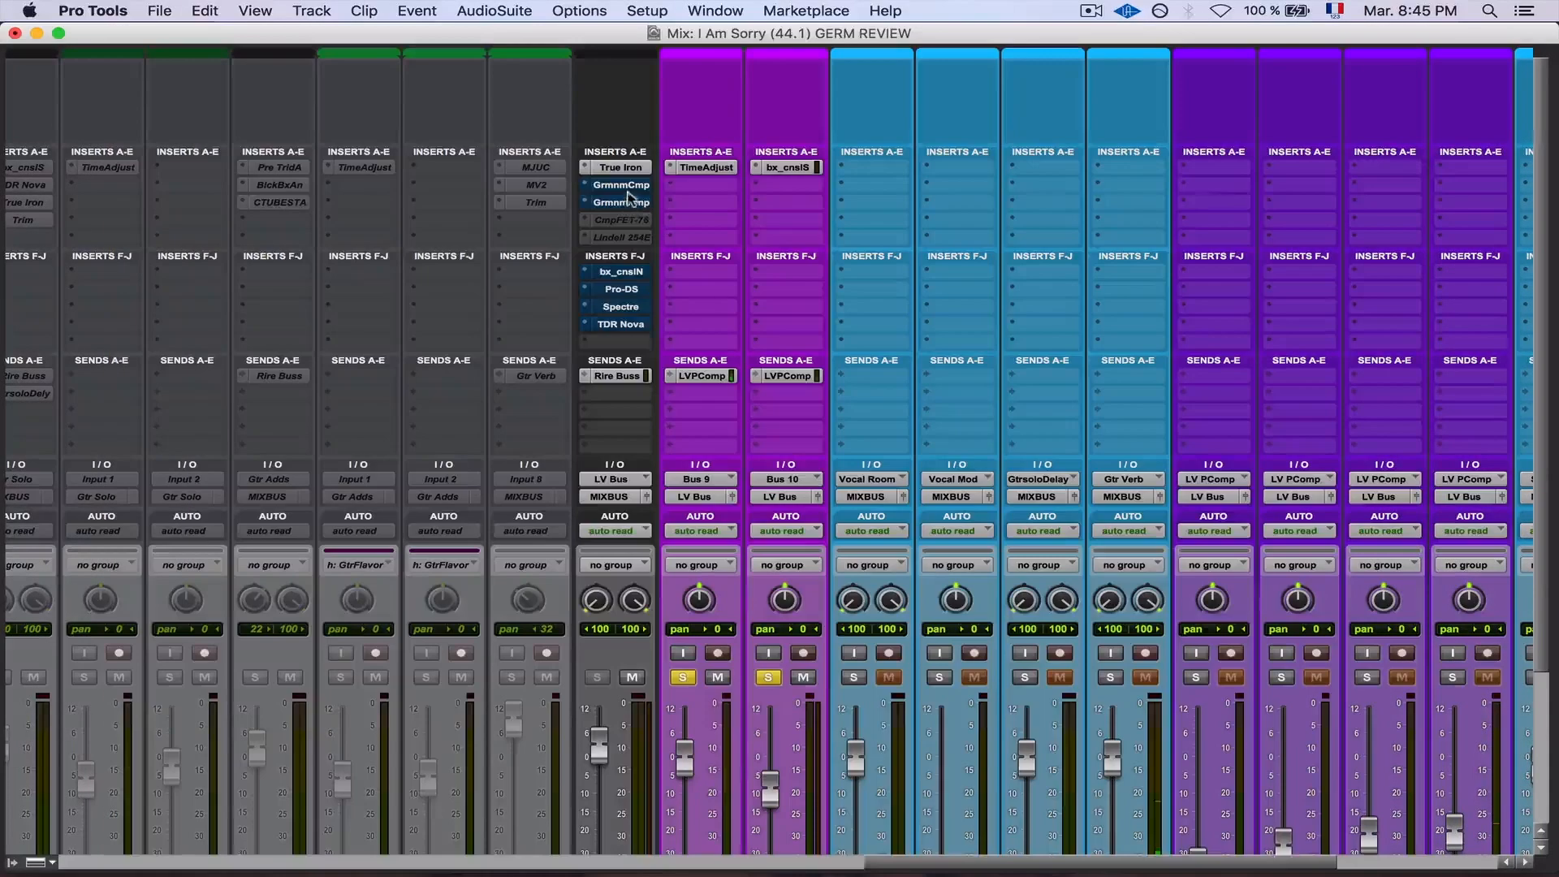
Play the soloed Bus 9 and Bus 10 vocal channels and take both LV Bus Germanium Compressors out of bypass
{"action": "key", "text": "space"}
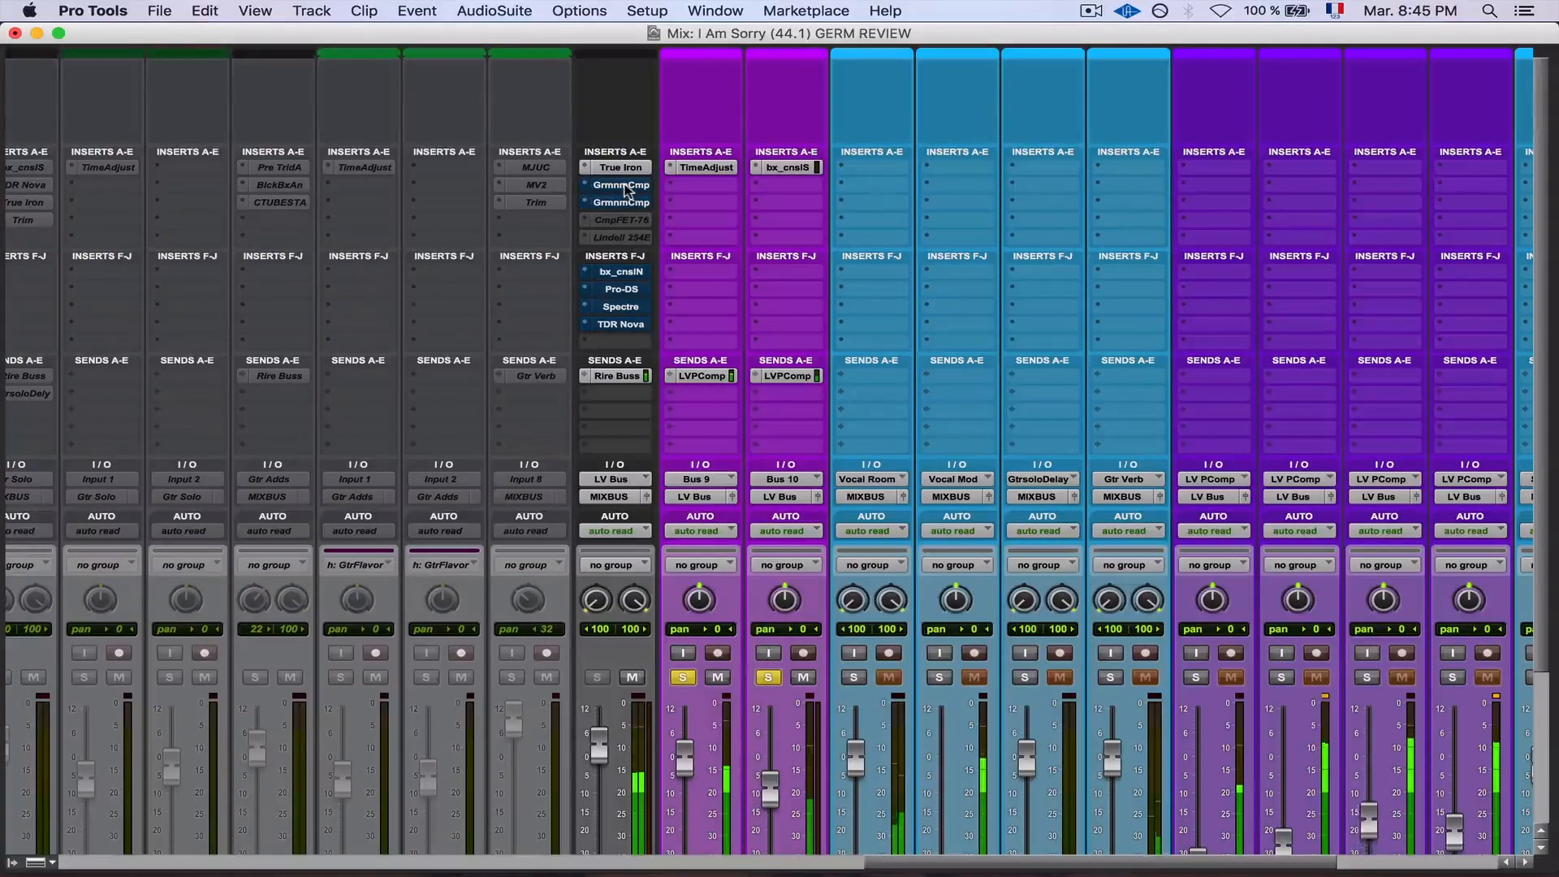
{"action": "left_click", "coordinate": [624, 186], "text": "super"}
{"action": "left_click", "coordinate": [625, 202], "text": "super"}
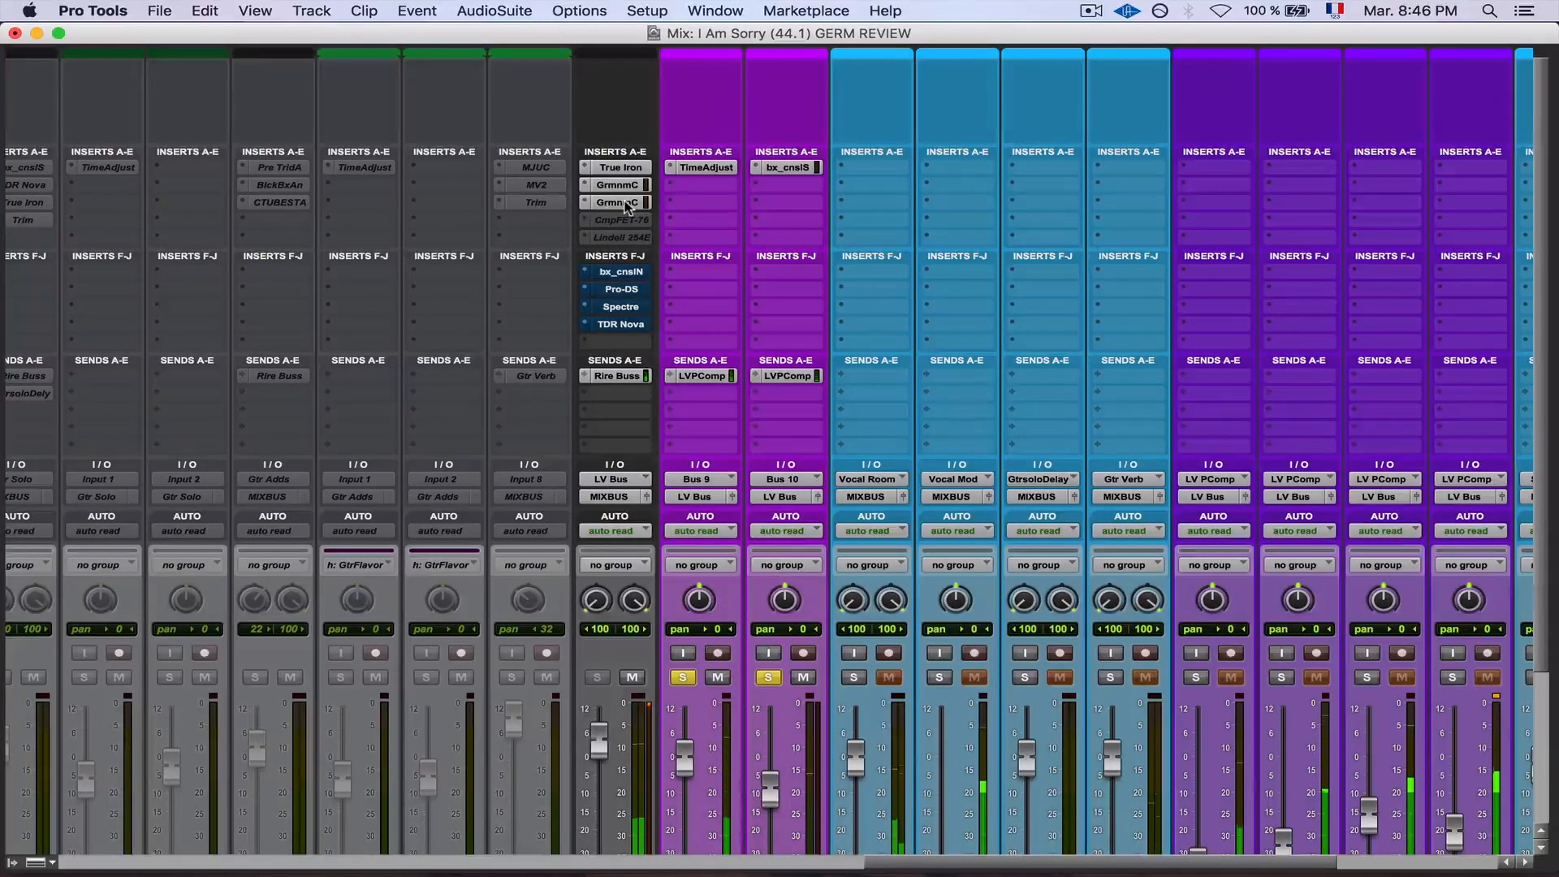
Compare the soloed vocals by repeatedly bypassing and re-enabling the two LV Bus Germanium Compressors in sequence, leaving both active
{"action": "left_click", "coordinate": [624, 203], "text": "super"}
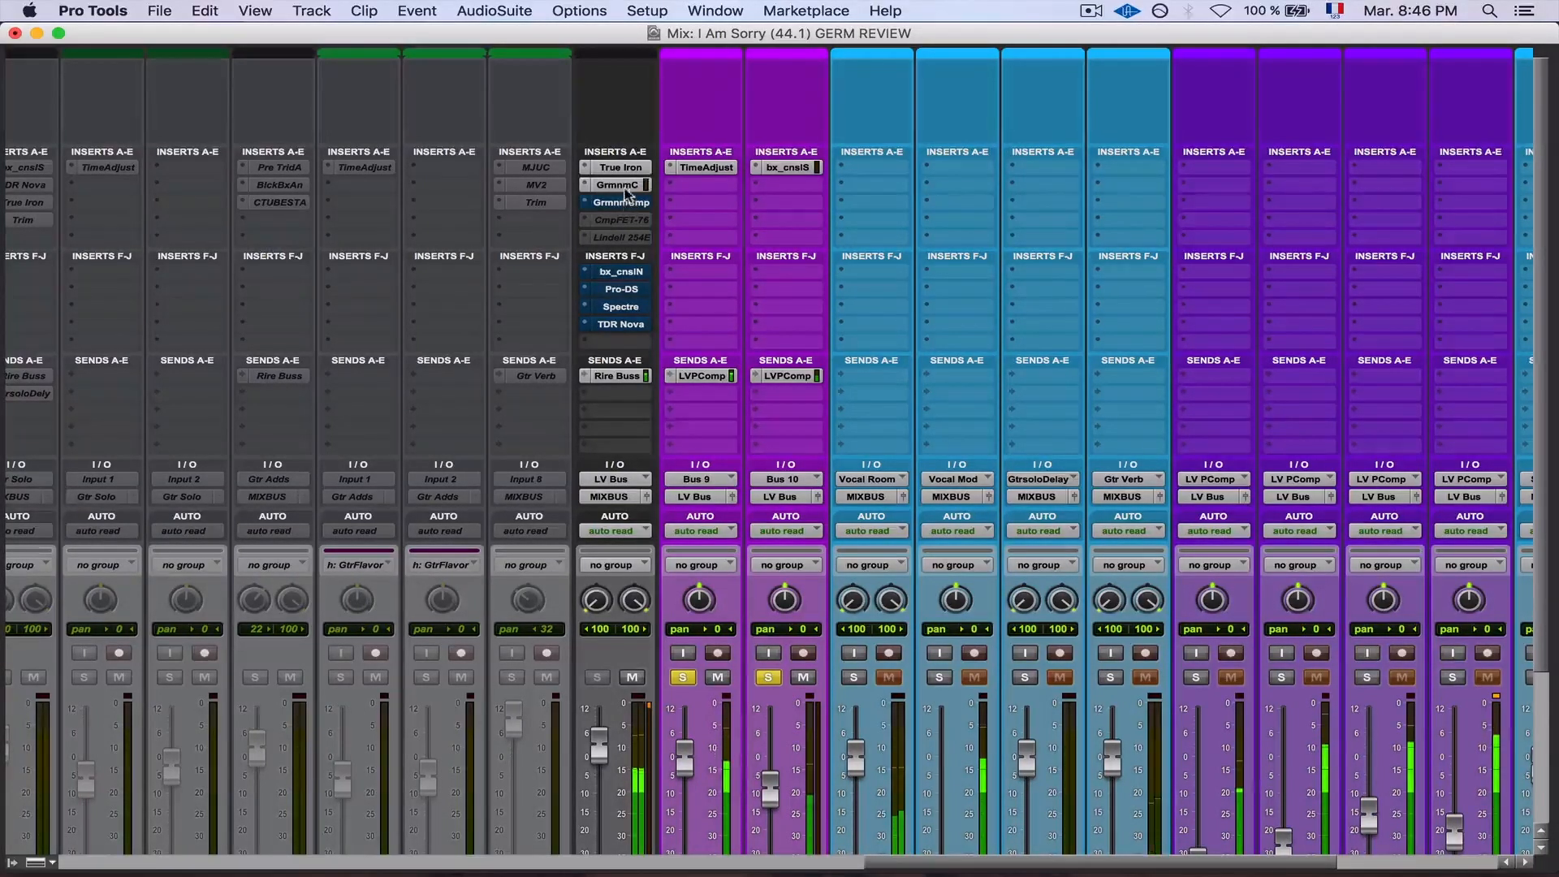
{"action": "left_click", "coordinate": [625, 189], "text": "super"}
{"action": "left_click", "coordinate": [624, 189], "text": "super"}
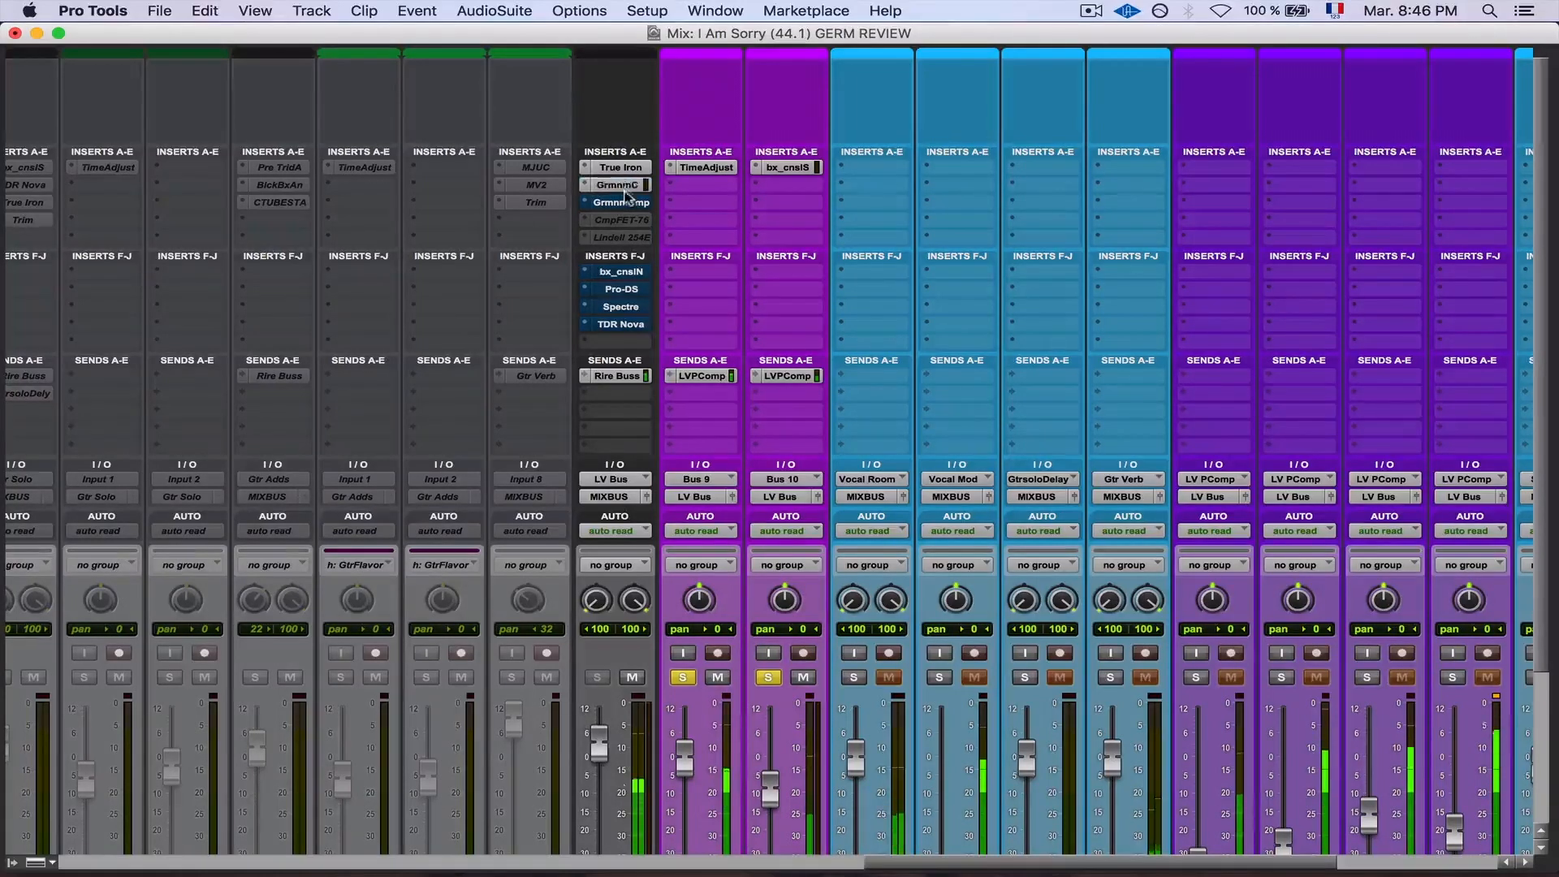
{"action": "left_click", "coordinate": [626, 201], "text": "super"}
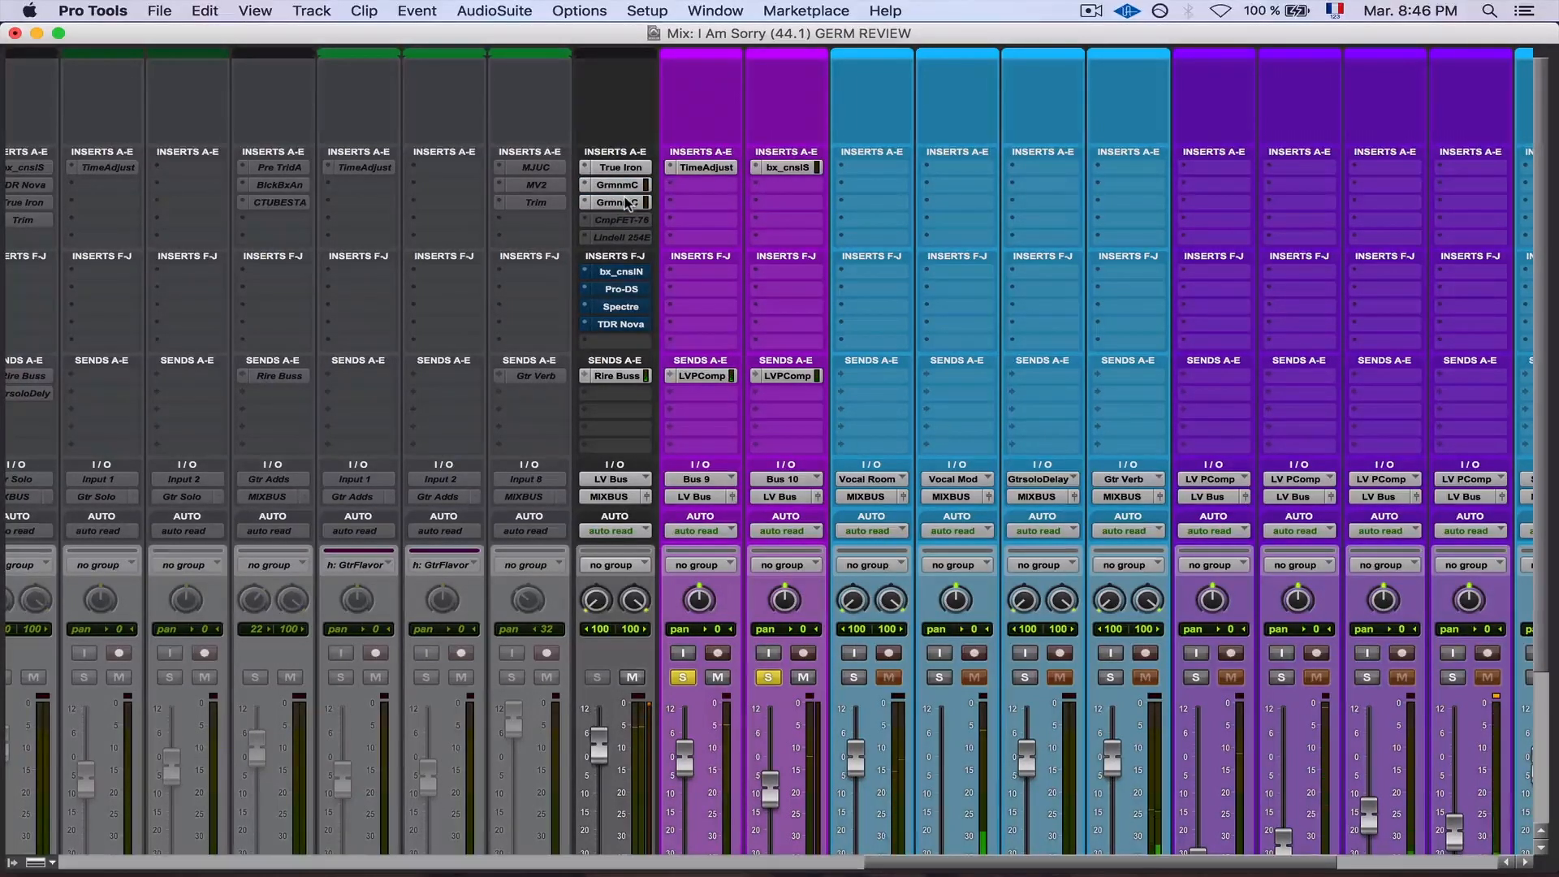
{"action": "left_click", "coordinate": [624, 203], "text": "super"}
{"action": "left_click", "coordinate": [622, 187], "text": "super"}
{"action": "left_click", "coordinate": [622, 185], "text": "super"}
{"action": "left_click", "coordinate": [625, 203], "text": "super"}
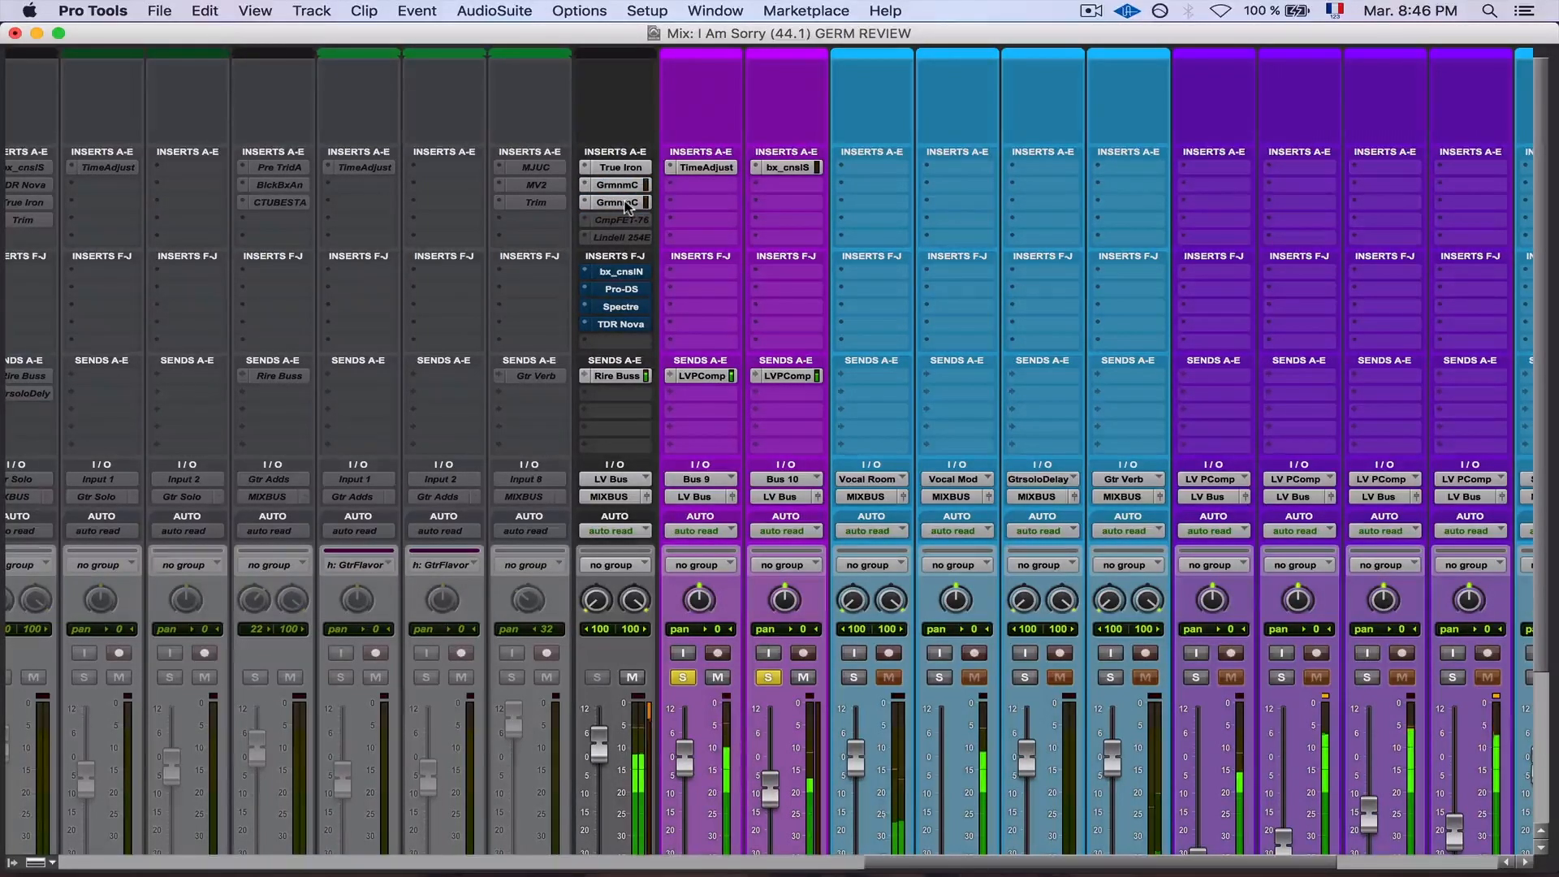
{"action": "left_click", "coordinate": [625, 203], "text": "super"}
{"action": "left_click", "coordinate": [624, 189], "text": "super"}
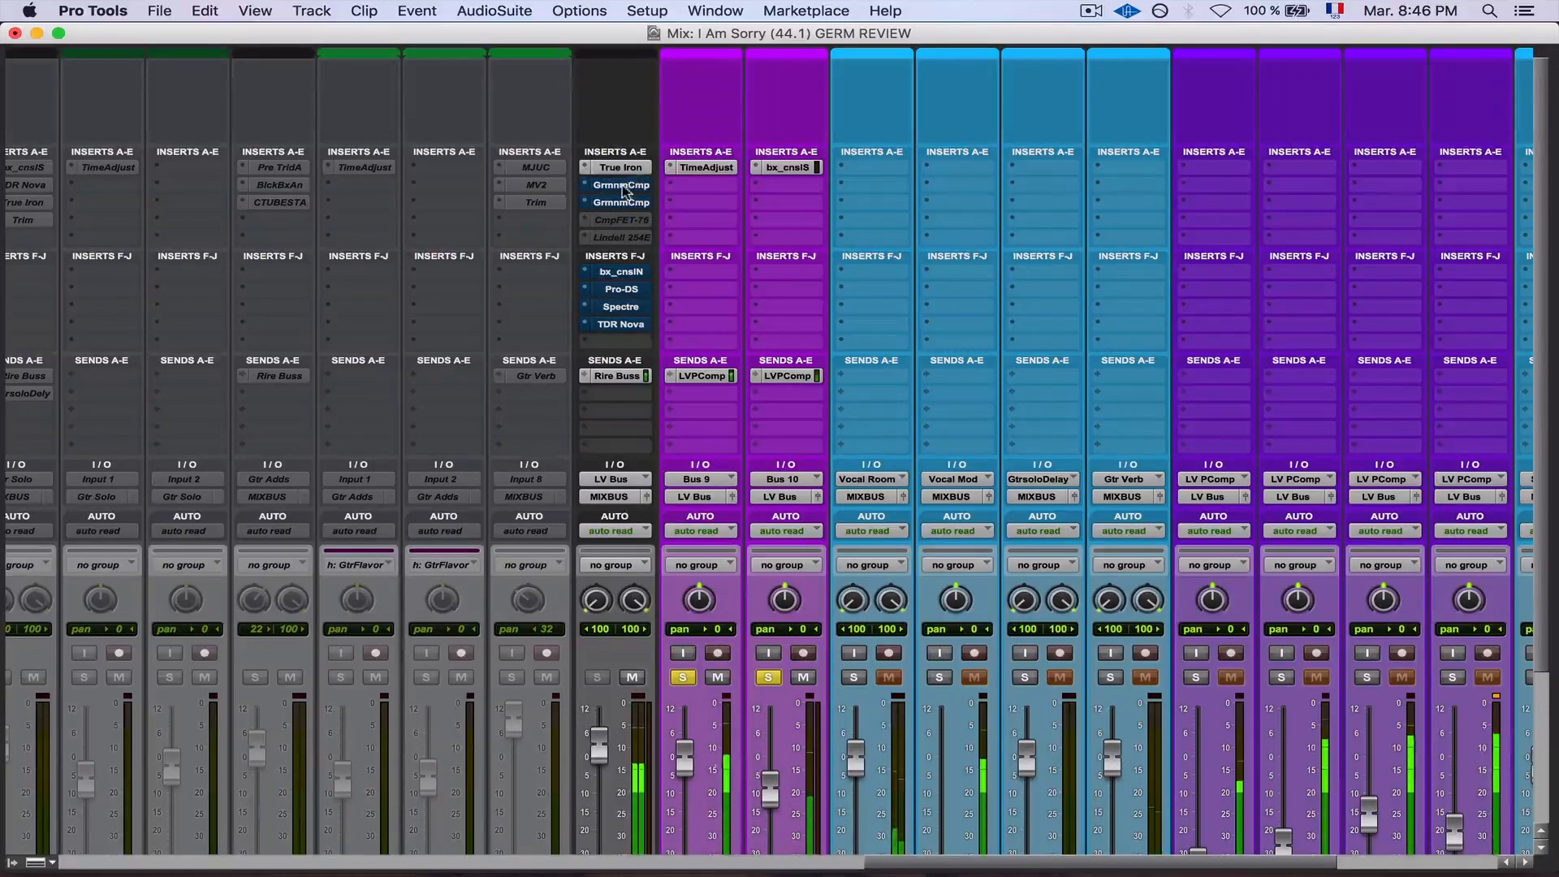
{"action": "left_click", "coordinate": [623, 189], "text": "super"}
{"action": "left_click", "coordinate": [624, 203], "text": "super"}
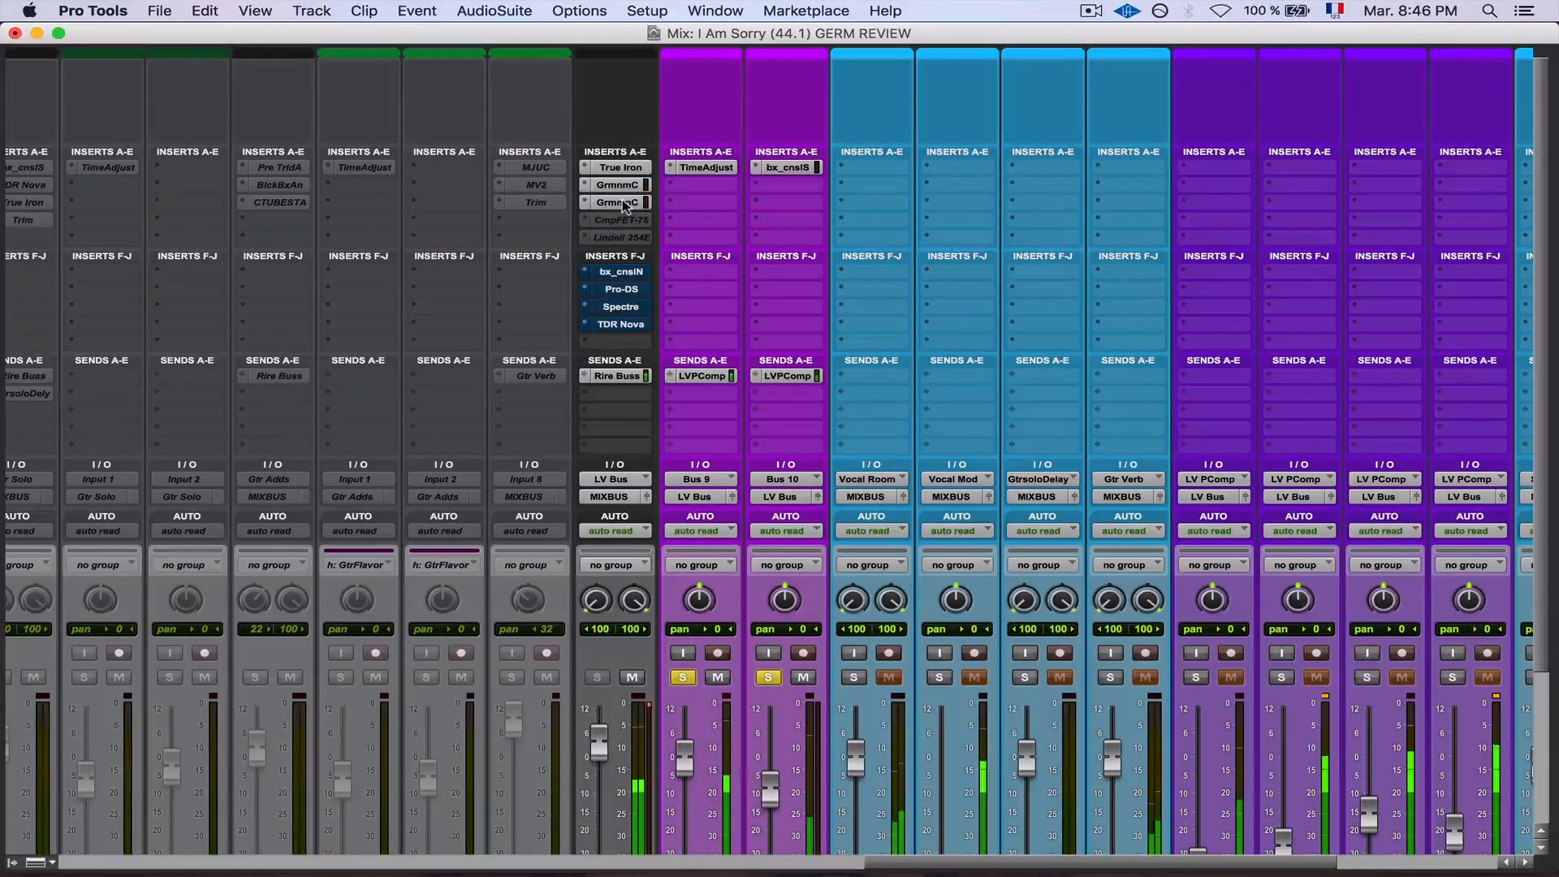
{"action": "left_click", "coordinate": [623, 202], "text": "super"}
{"action": "left_click", "coordinate": [623, 189], "text": "super"}
{"action": "left_click", "coordinate": [623, 189], "text": "super"}
{"action": "left_click", "coordinate": [623, 204], "text": "super"}
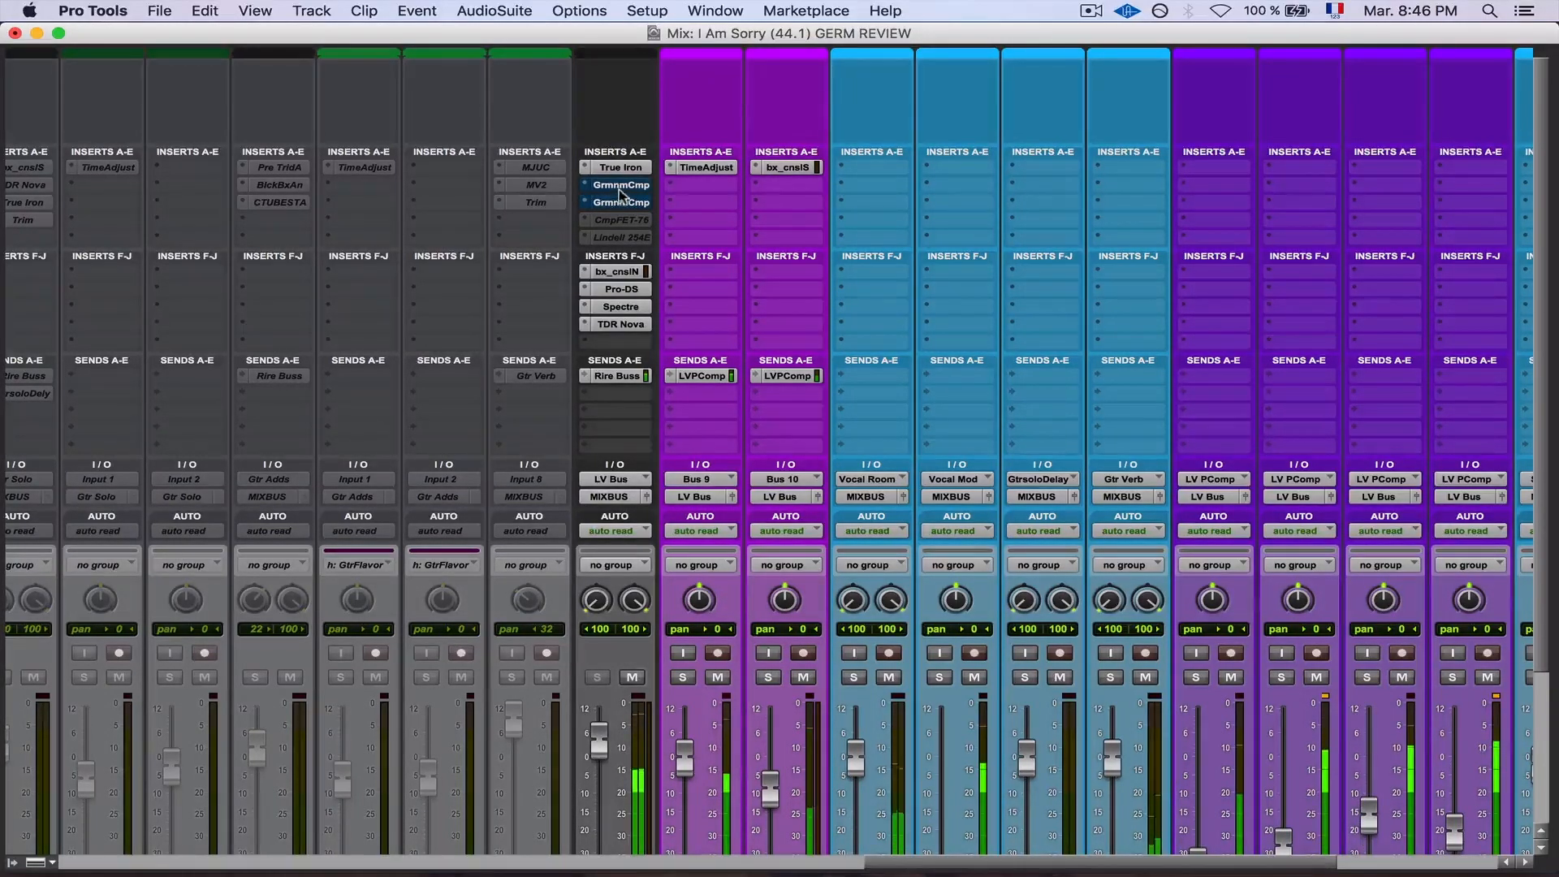
Compare the unsoloed LV Bus with and without both Germanium Compressors, keeping its other active inserts on and finishing with both compressors active
{"action": "left_click", "coordinate": [621, 187], "text": "super"}
{"action": "left_click", "coordinate": [622, 203], "text": "super"}
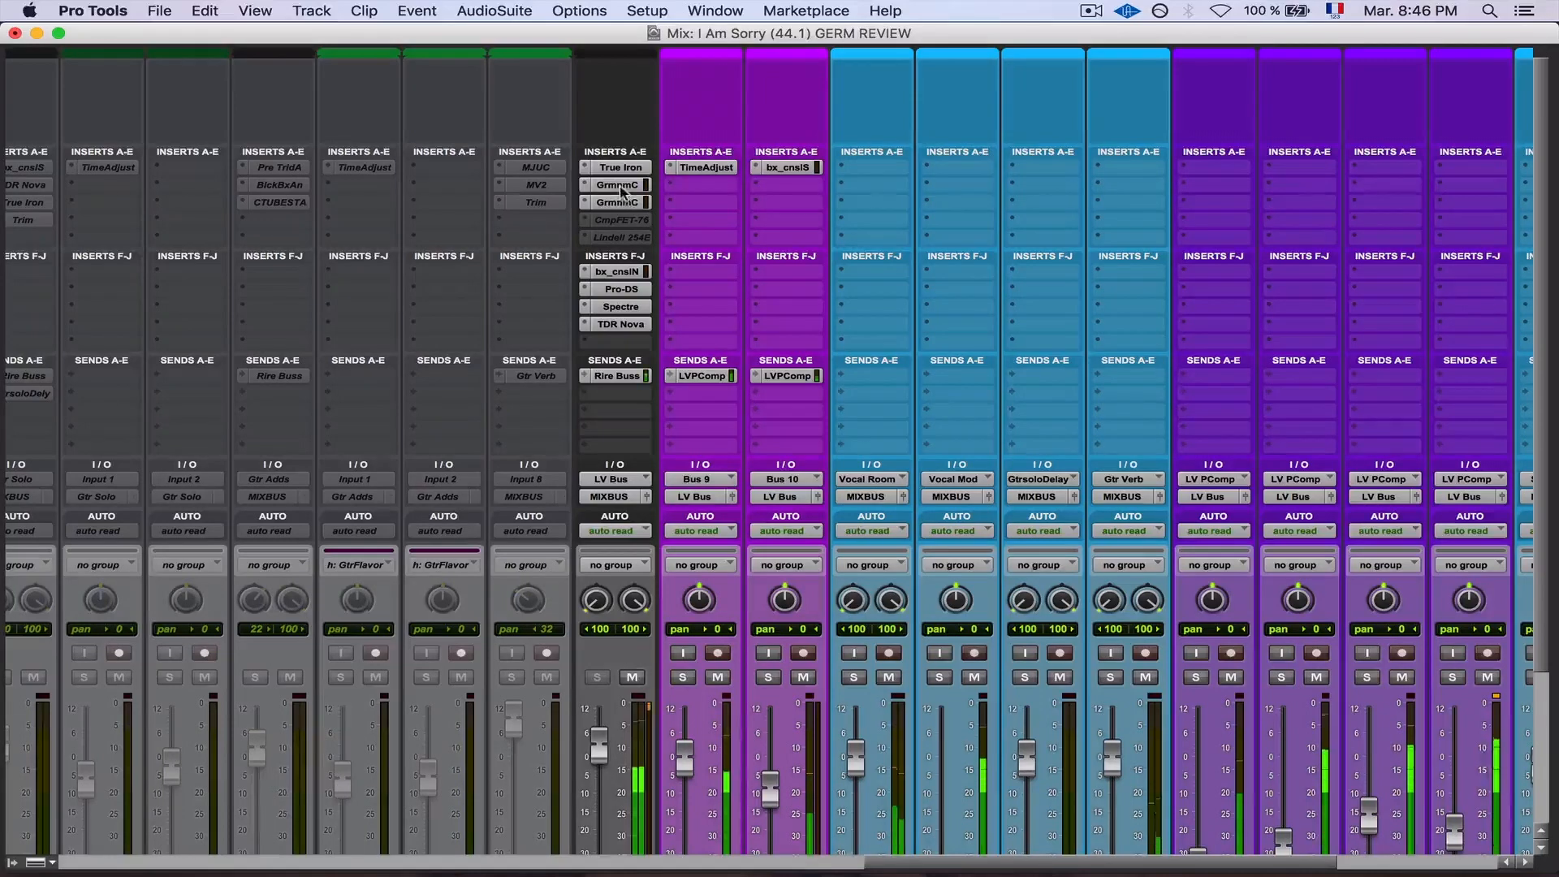
{"action": "left_click", "coordinate": [622, 186], "text": "super"}
{"action": "left_click", "coordinate": [623, 203], "text": "super"}
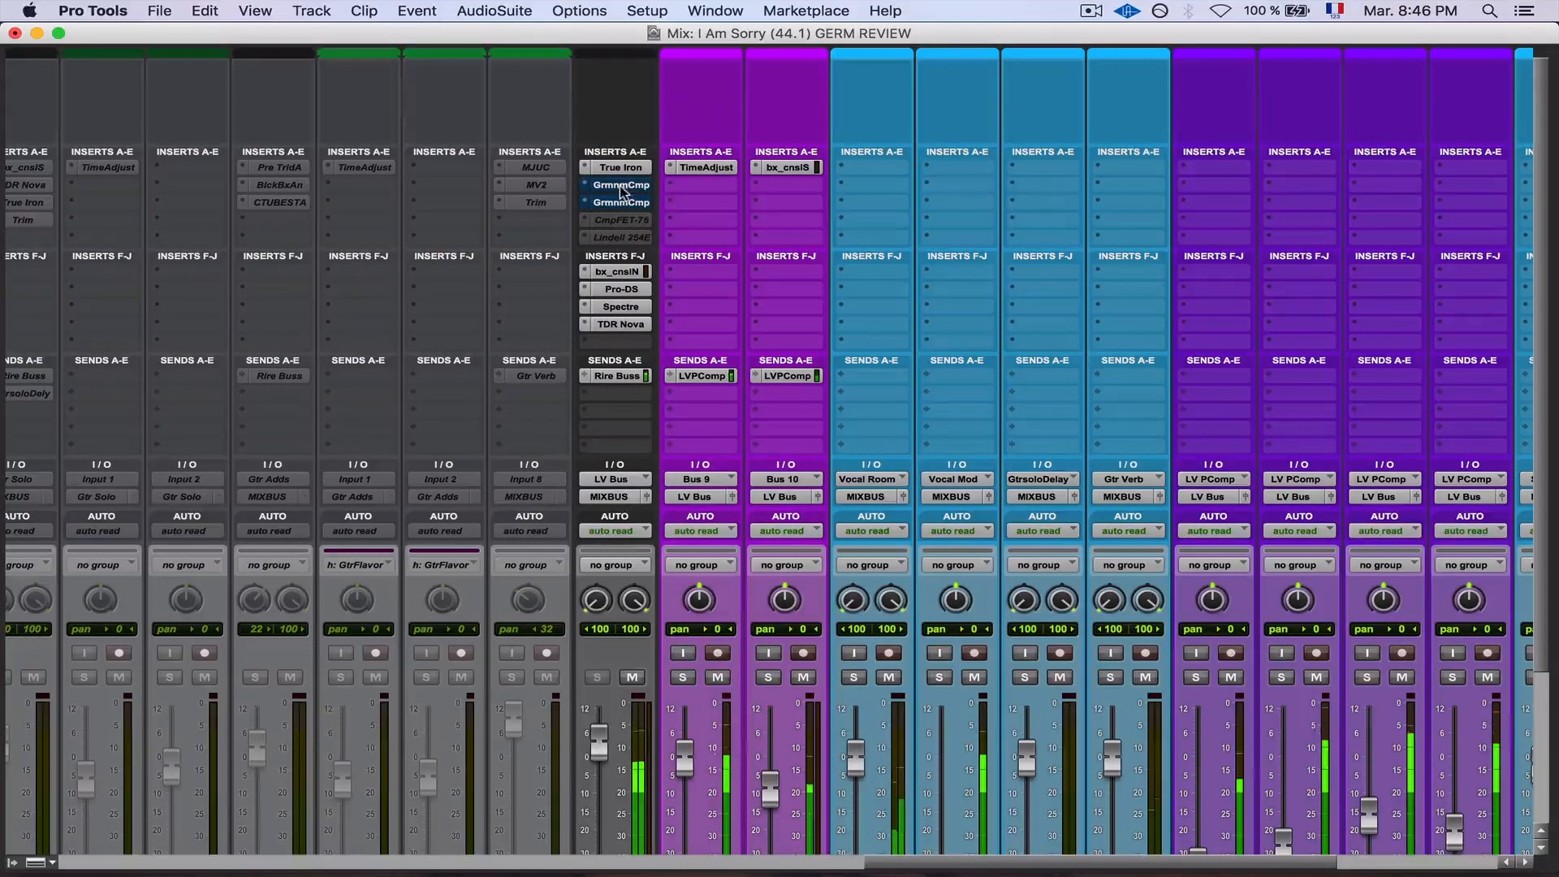
{"action": "left_click", "coordinate": [621, 187], "text": "super"}
{"action": "left_click", "coordinate": [621, 202], "text": "super"}
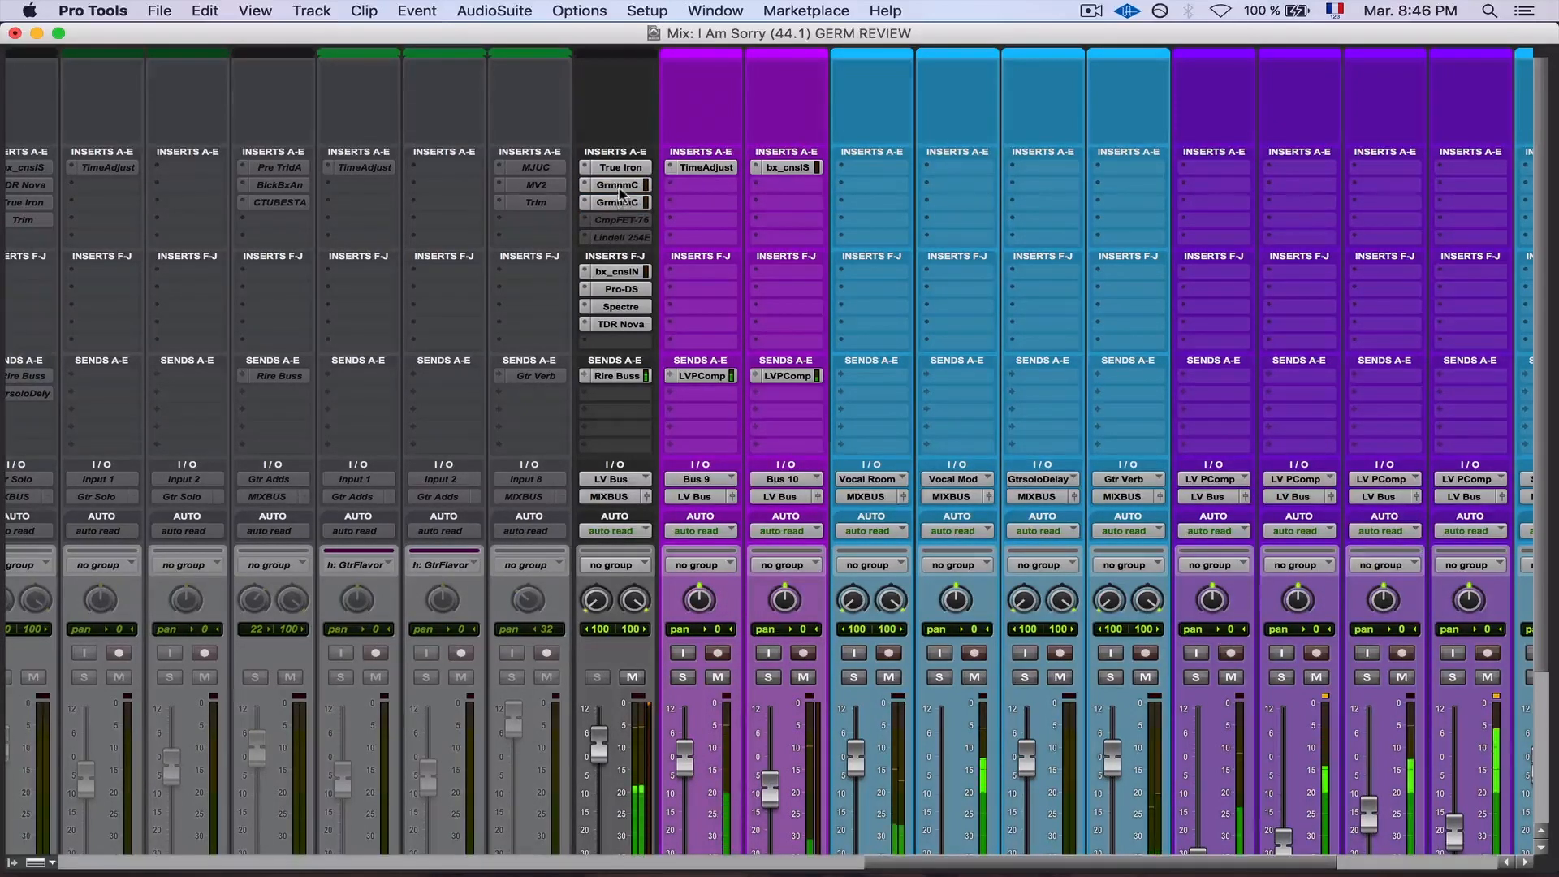
Compare the playing LV Bus again with both Germanium Compressors bypassed and re-enabled, leaving both active
{"action": "left_click", "coordinate": [618, 186], "text": "super"}
{"action": "left_click", "coordinate": [618, 203], "text": "super"}
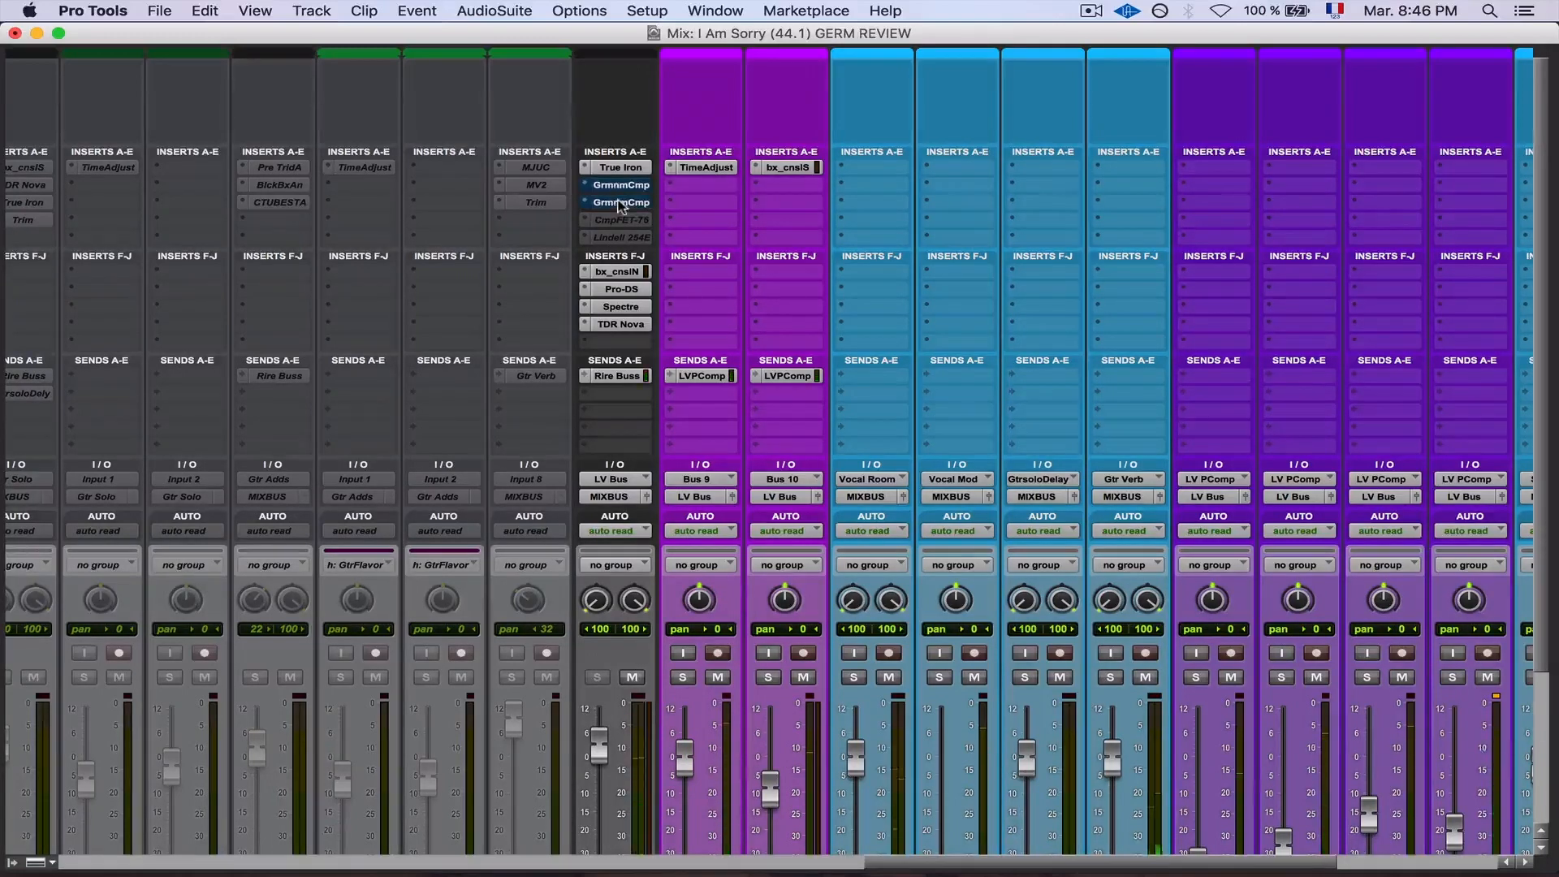
{"action": "left_click", "coordinate": [613, 185], "text": "super"}
{"action": "left_click", "coordinate": [617, 203], "text": "super"}
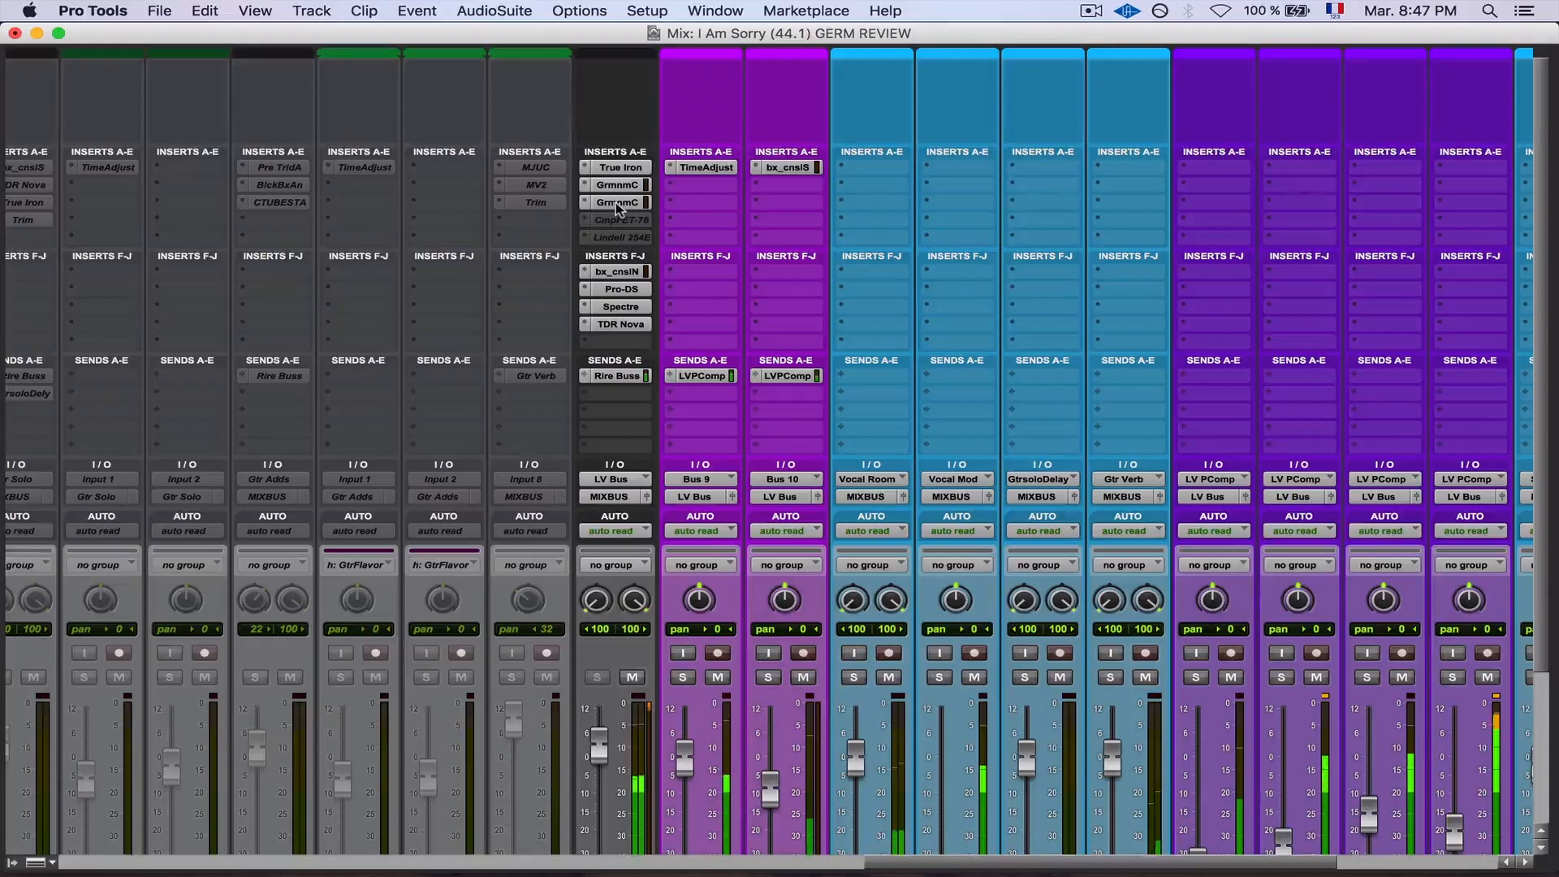
{"action": "left_click", "coordinate": [616, 202], "text": "super"}
{"action": "left_click", "coordinate": [617, 203], "text": "super"}
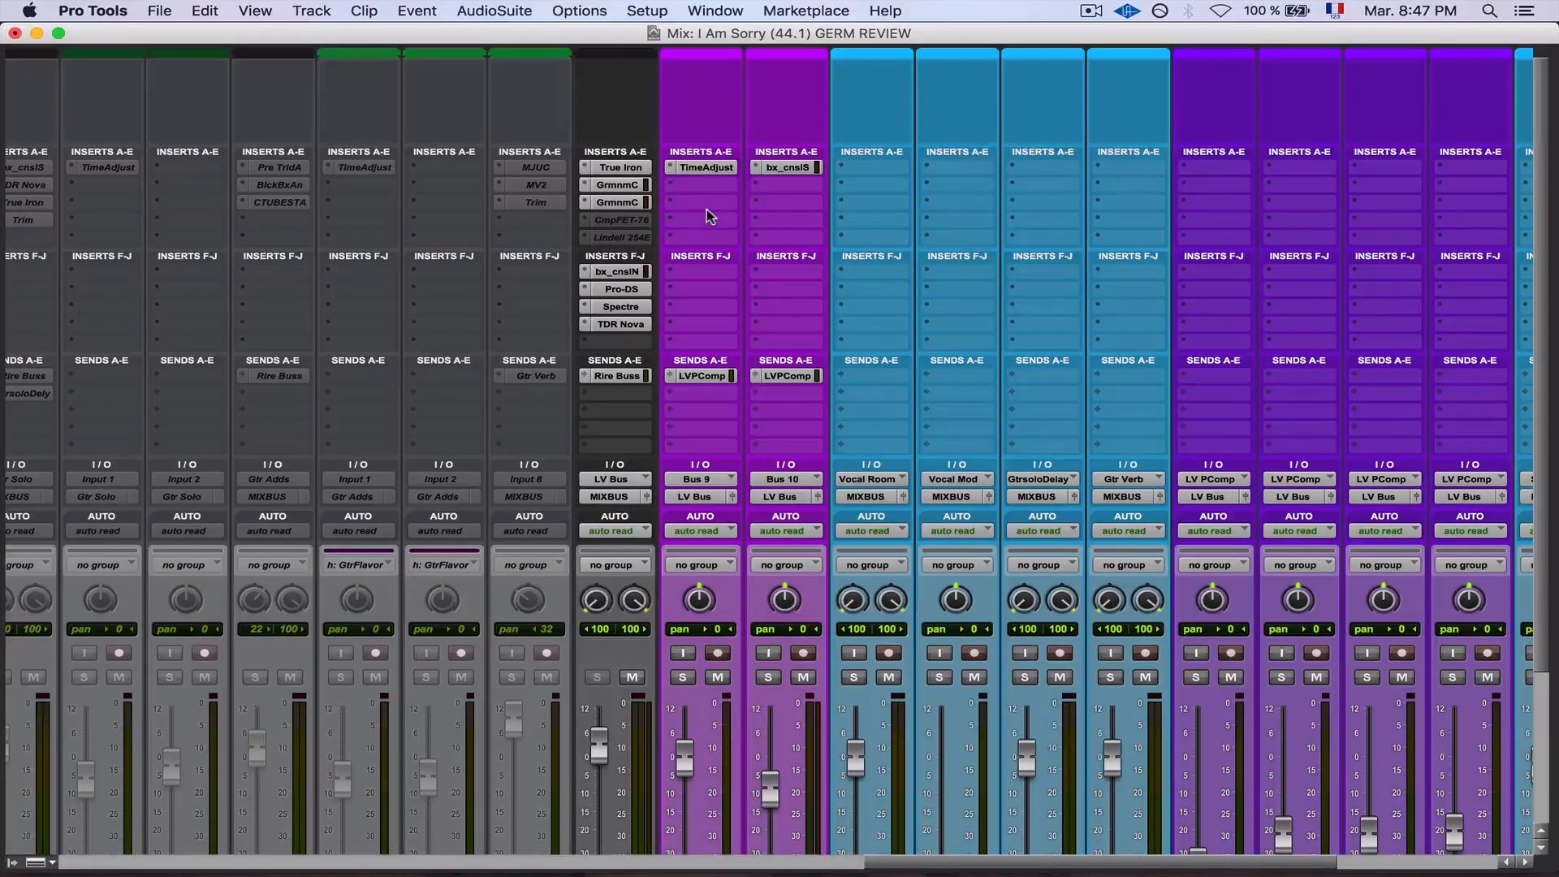
Inspect the settings of the LV Bus insert c and insert b Germanium Compressors, and close the insert b window
{"action": "left_click", "coordinate": [601, 204]}
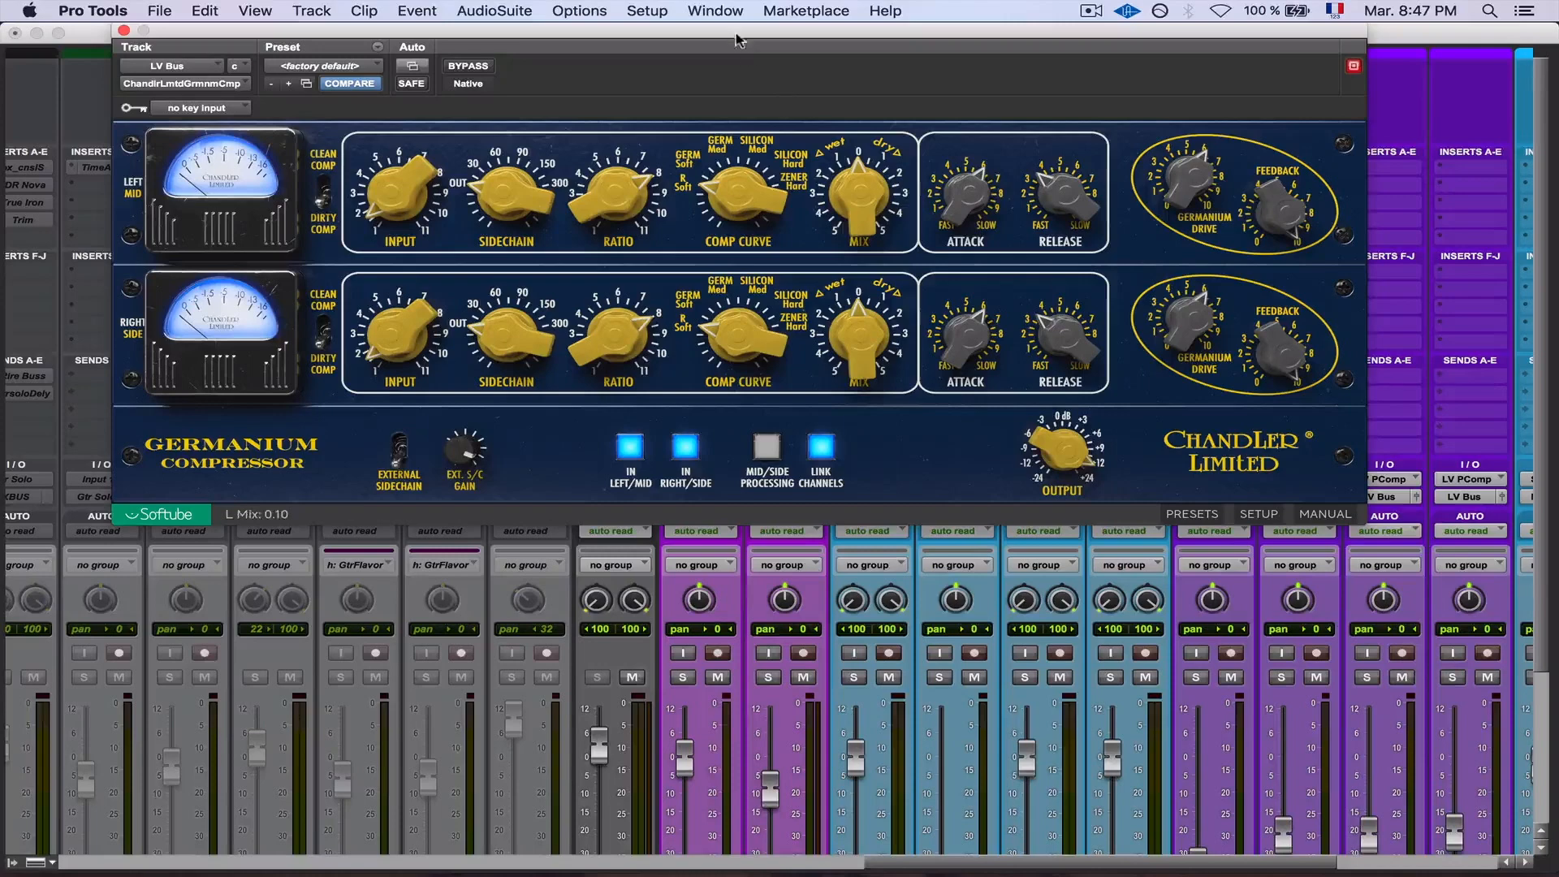
{"action": "left_click_drag", "start_coordinate": [737, 34], "coordinate": [715, 298]}
{"action": "left_click", "coordinate": [633, 185]}
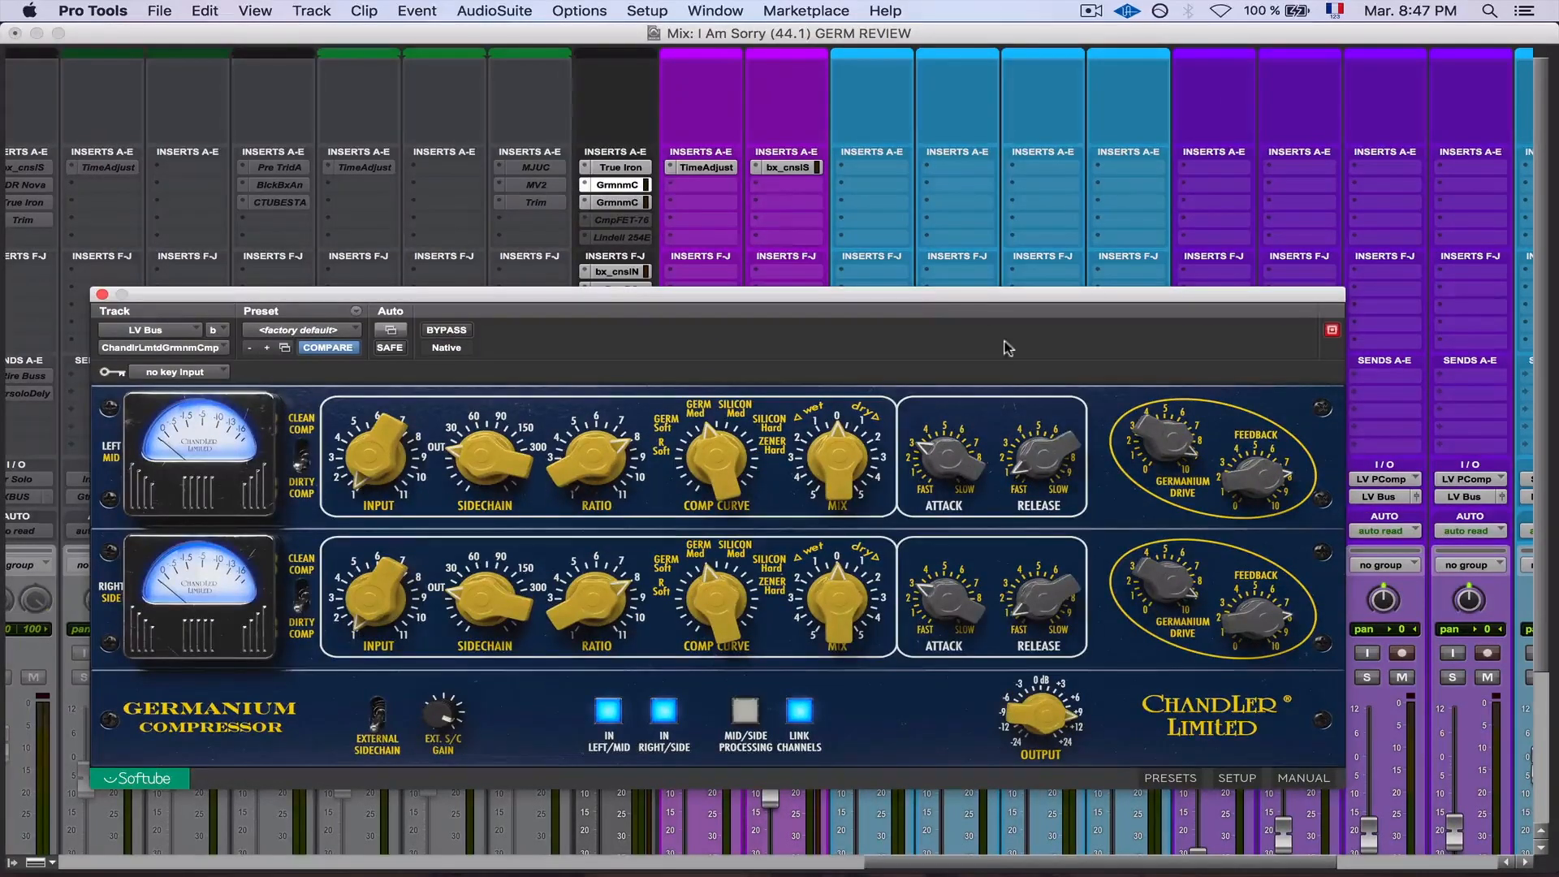
{"action": "left_click_drag", "start_coordinate": [933, 296], "coordinate": [950, 221]}
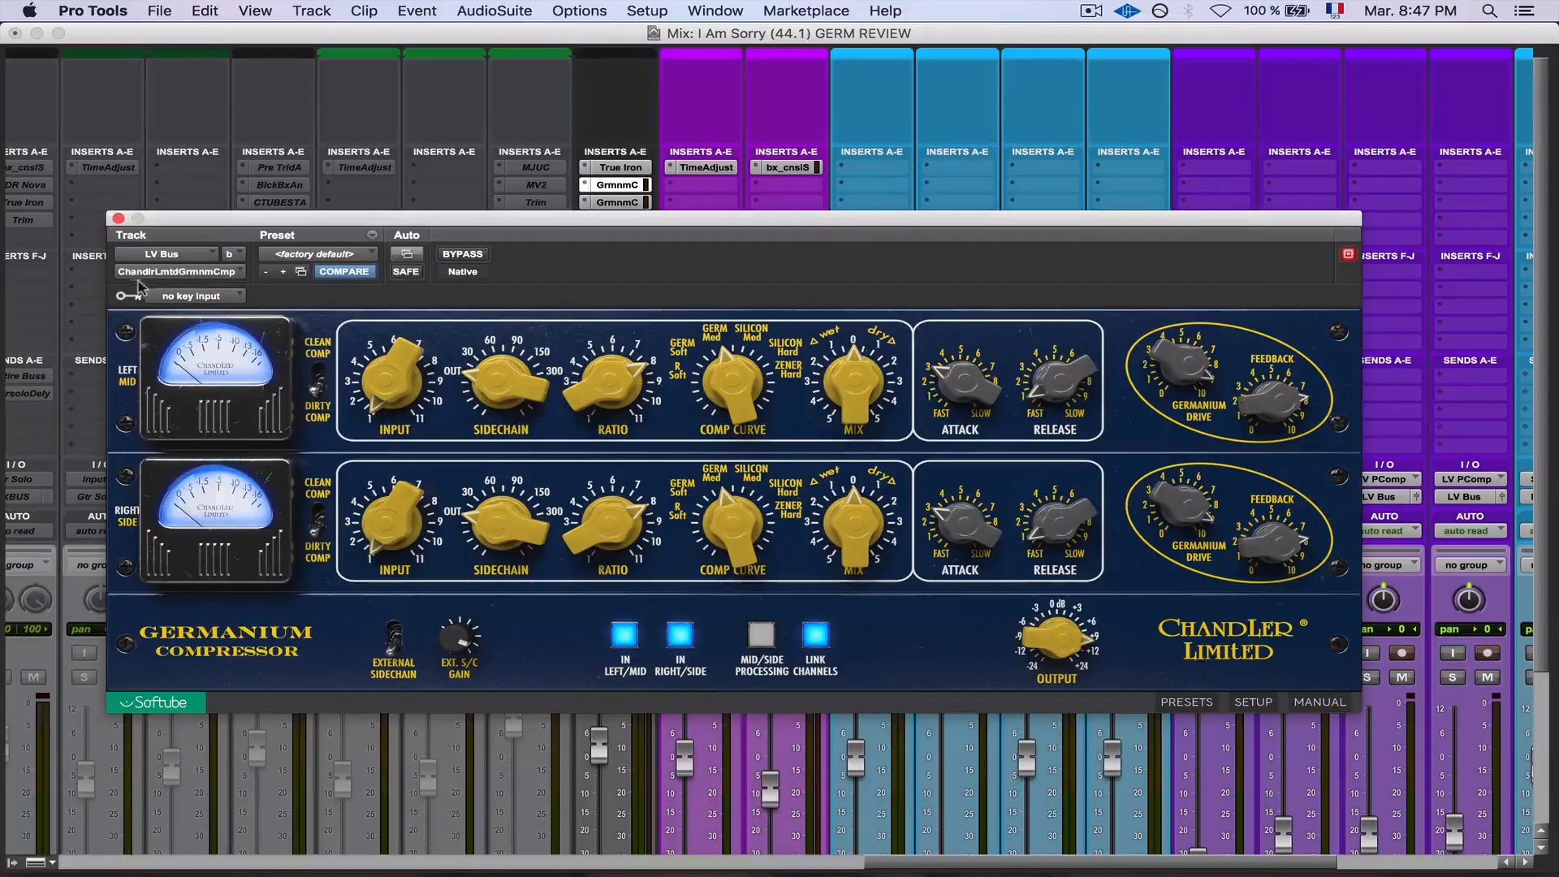
{"action": "left_click", "coordinate": [118, 219]}
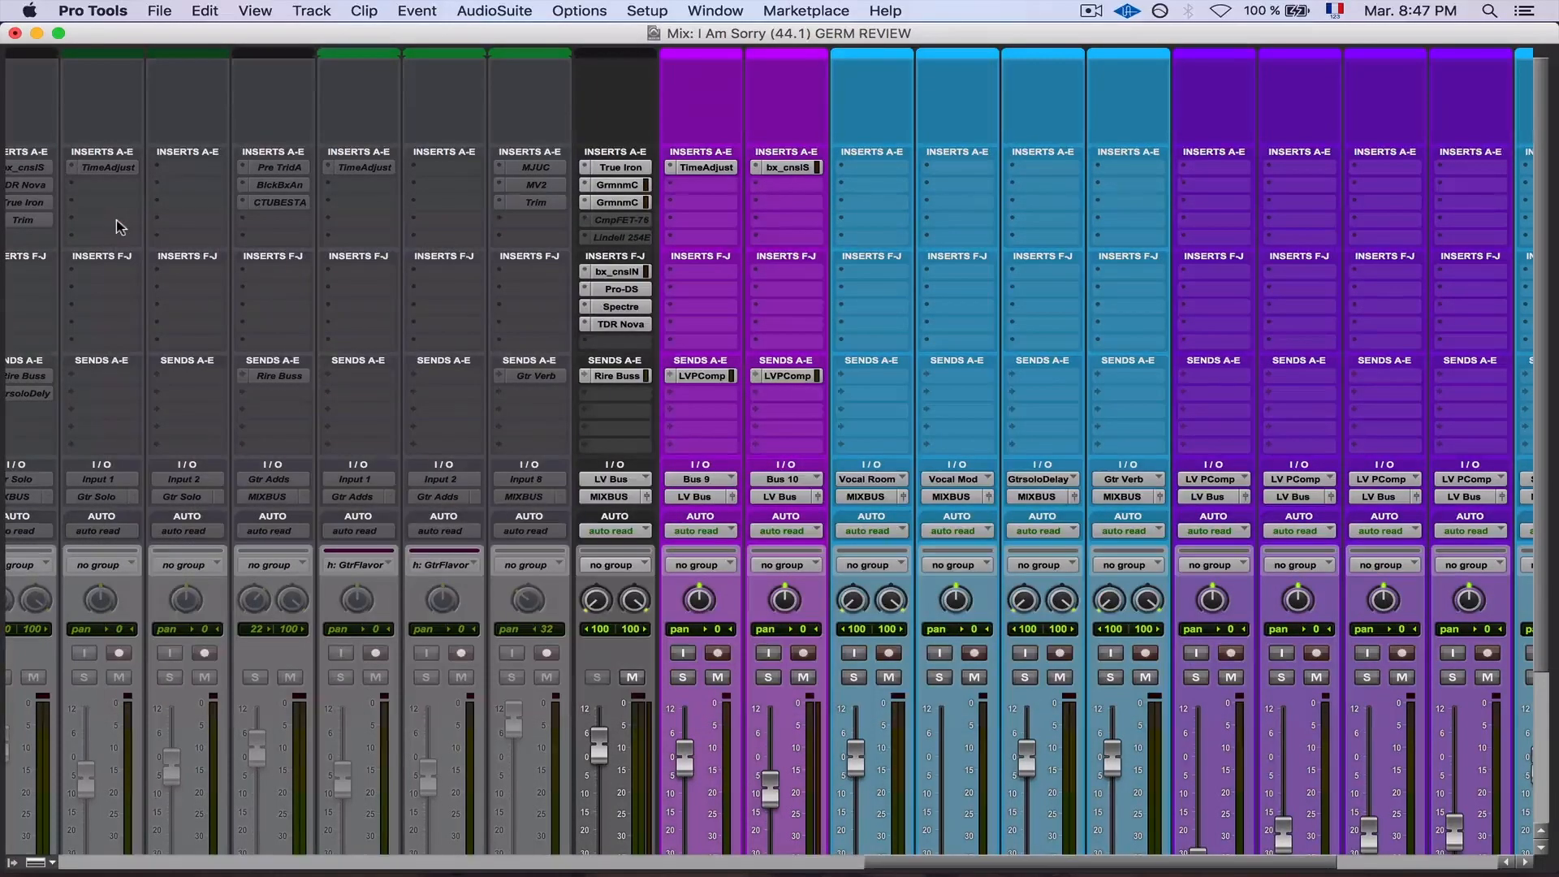
Look at the LV Bus bx_console N settings and recheck the Germanium Compressor, closing each plug-in window
{"action": "left_click", "coordinate": [625, 271]}
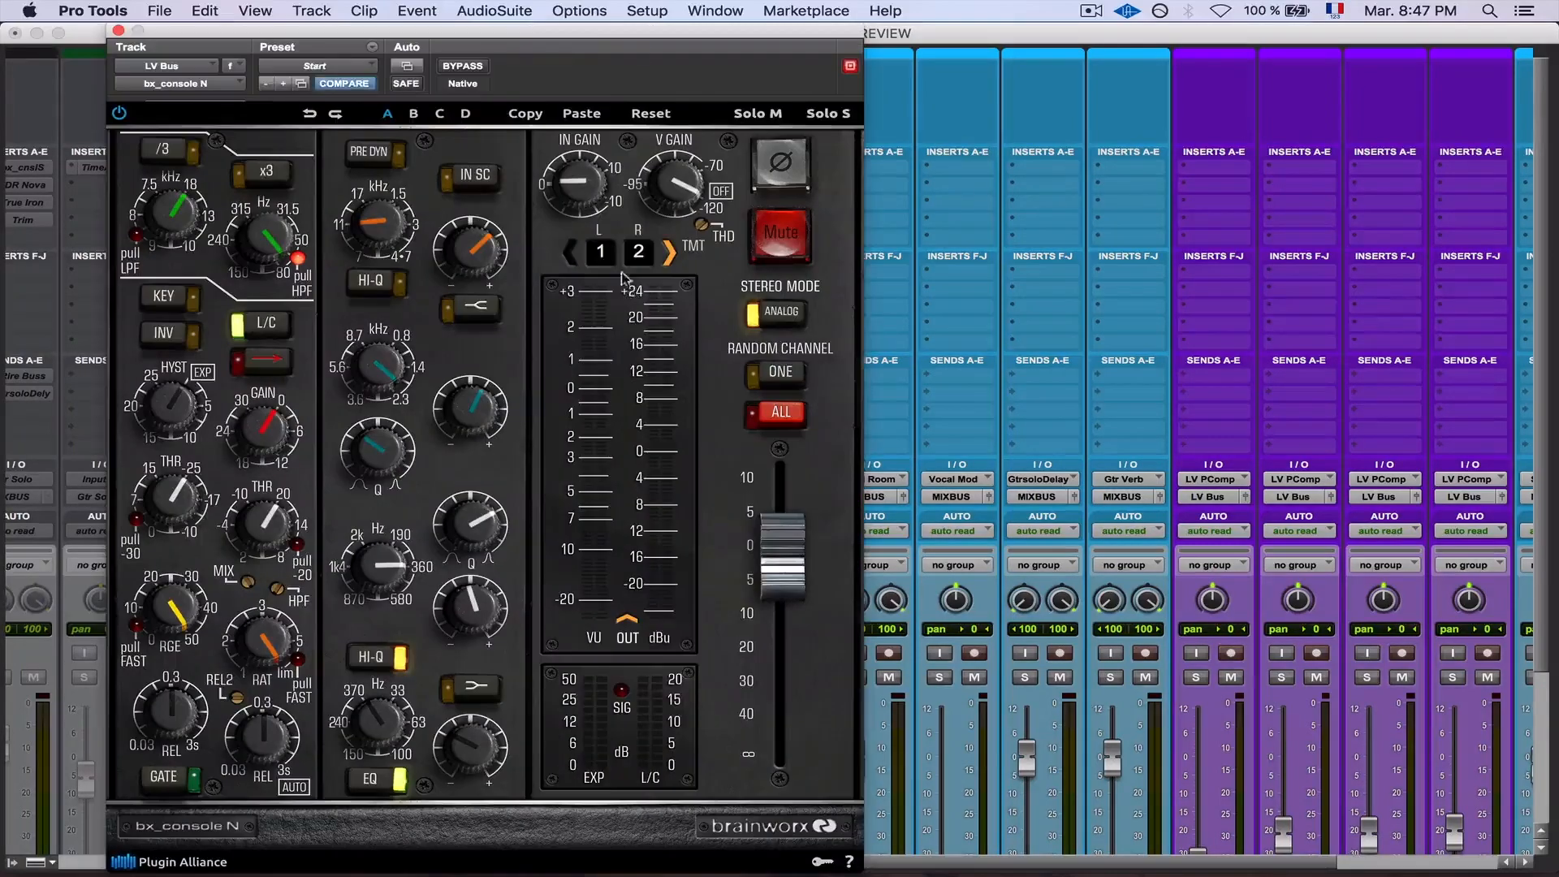
{"action": "left_click", "coordinate": [119, 31]}
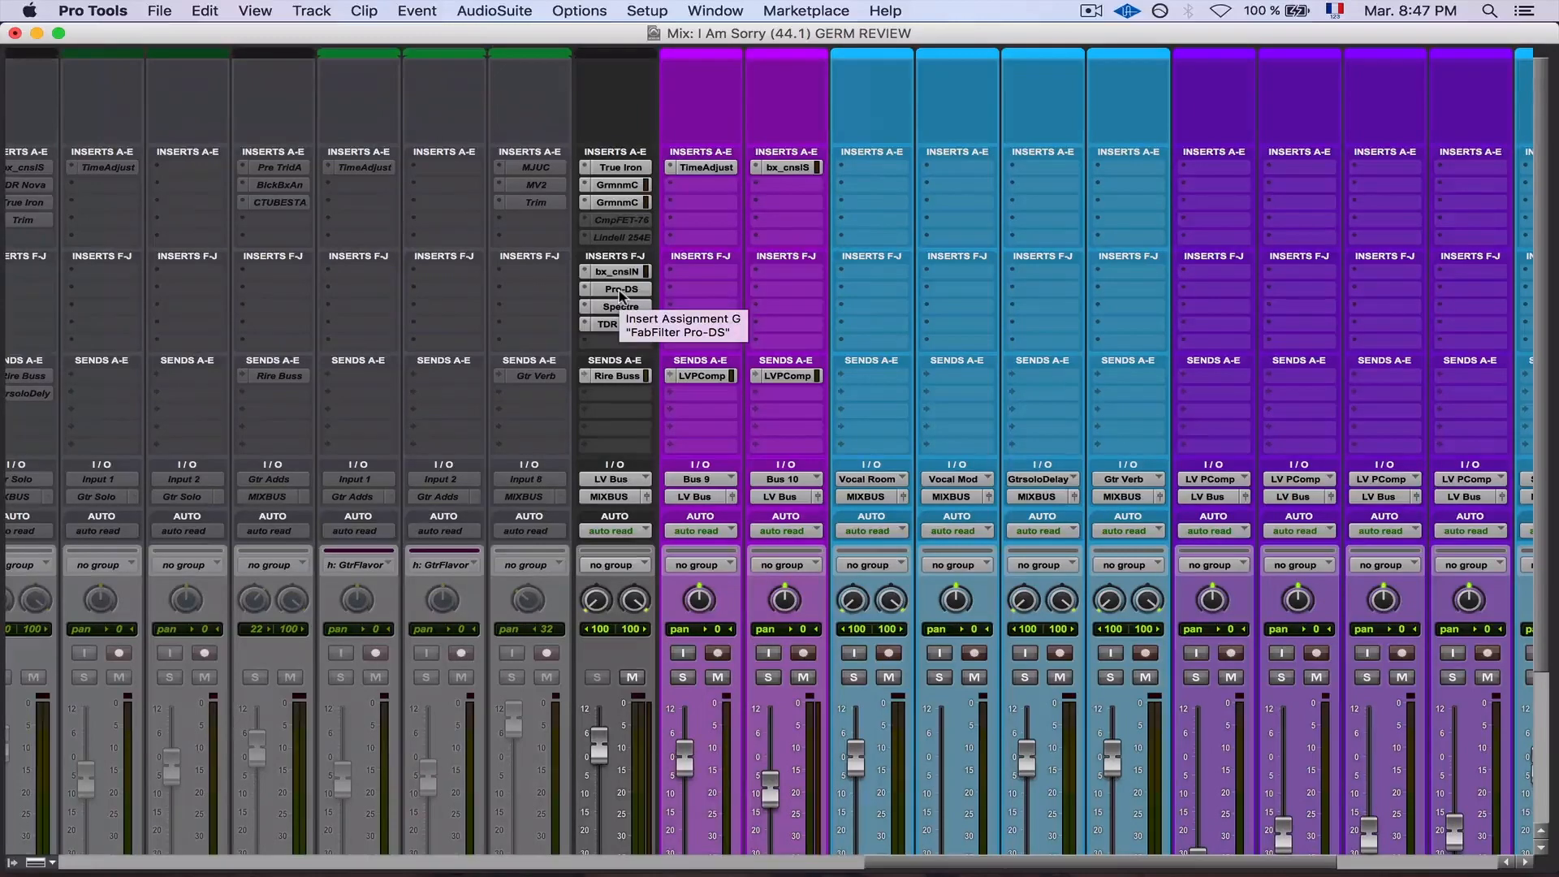
{"action": "left_click", "coordinate": [607, 202]}
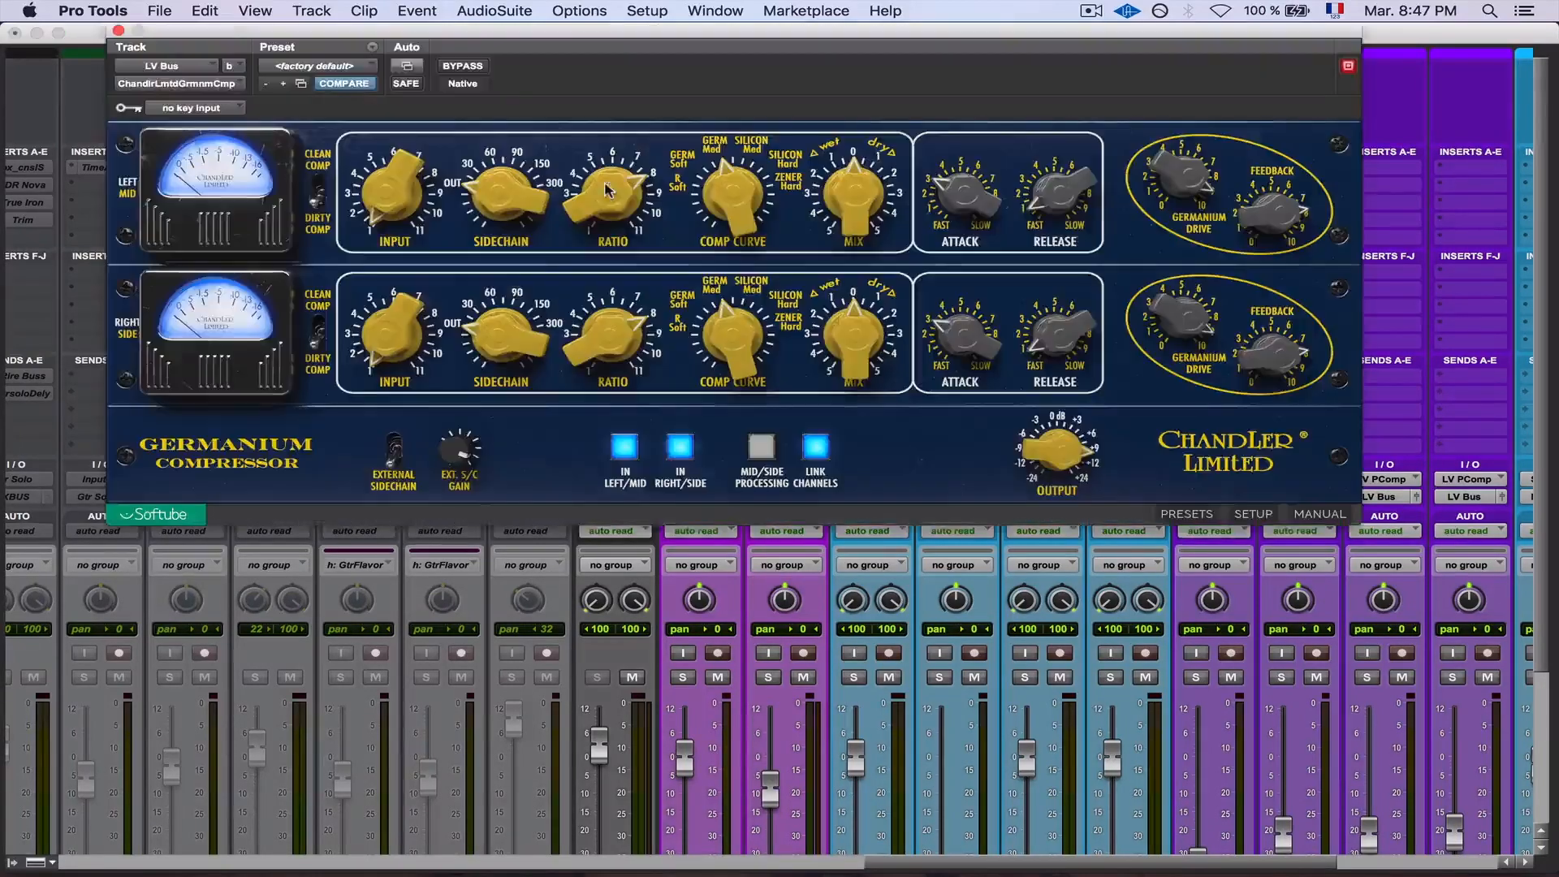
{"action": "left_click", "coordinate": [119, 31]}
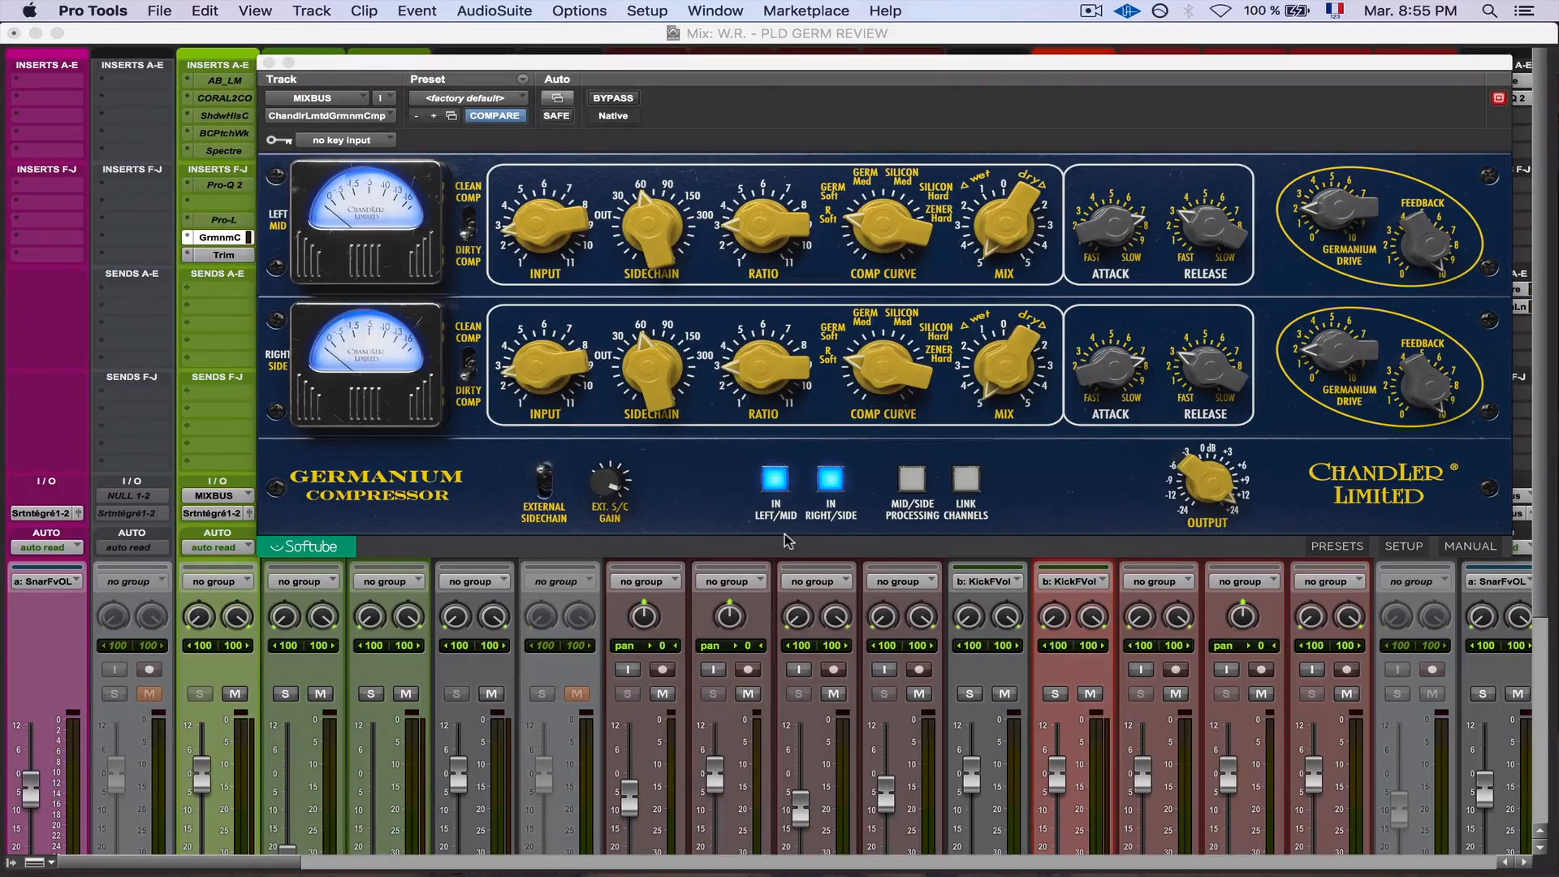
Look through the W.R. - PLD GERM REVIEW mixer channels and close the MIXBUS Germanium Compressor window
{"action": "left_click_drag", "start_coordinate": [755, 65], "coordinate": [629, 439]}
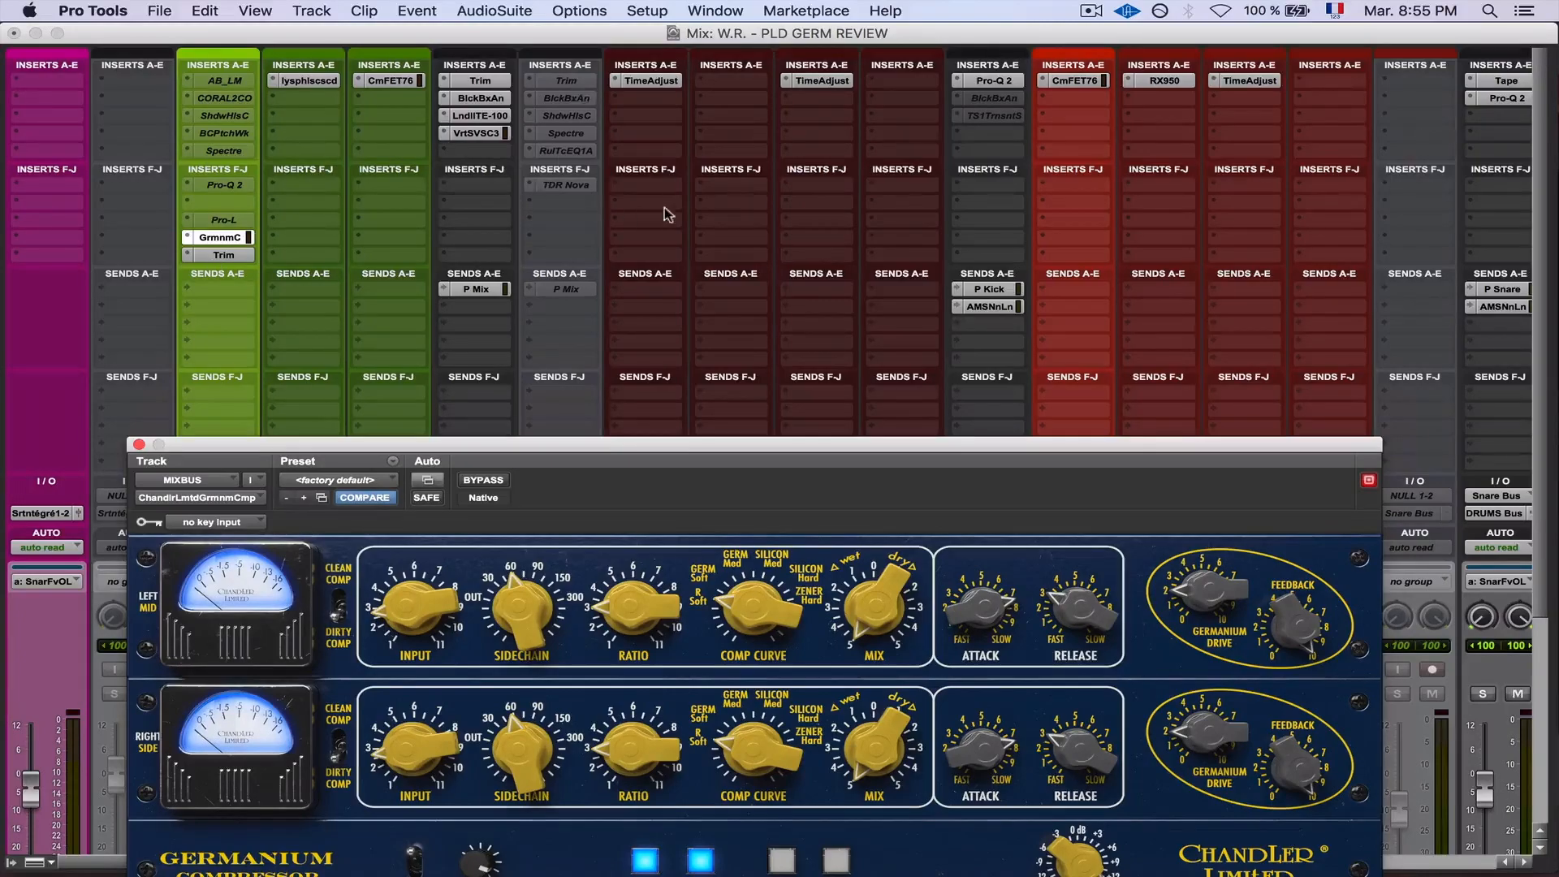
{"action": "scroll", "coordinate": [737, 196], "scroll_direction": "right", "scroll_amount": 15}
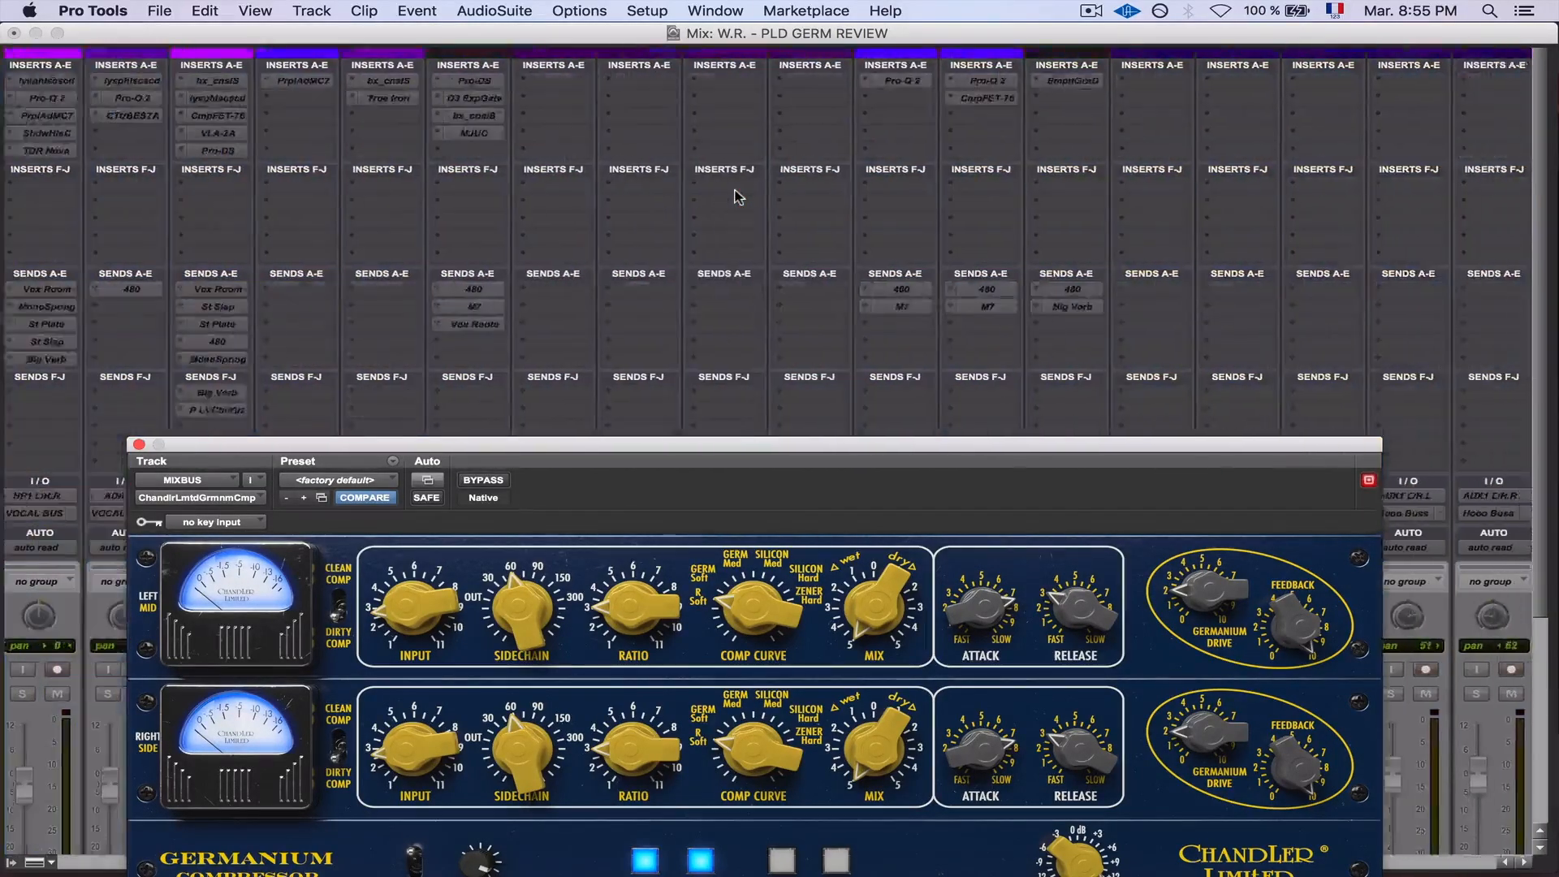
{"action": "scroll", "coordinate": [737, 197], "scroll_direction": "right", "scroll_amount": 5}
{"action": "left_click", "coordinate": [233, 236]}
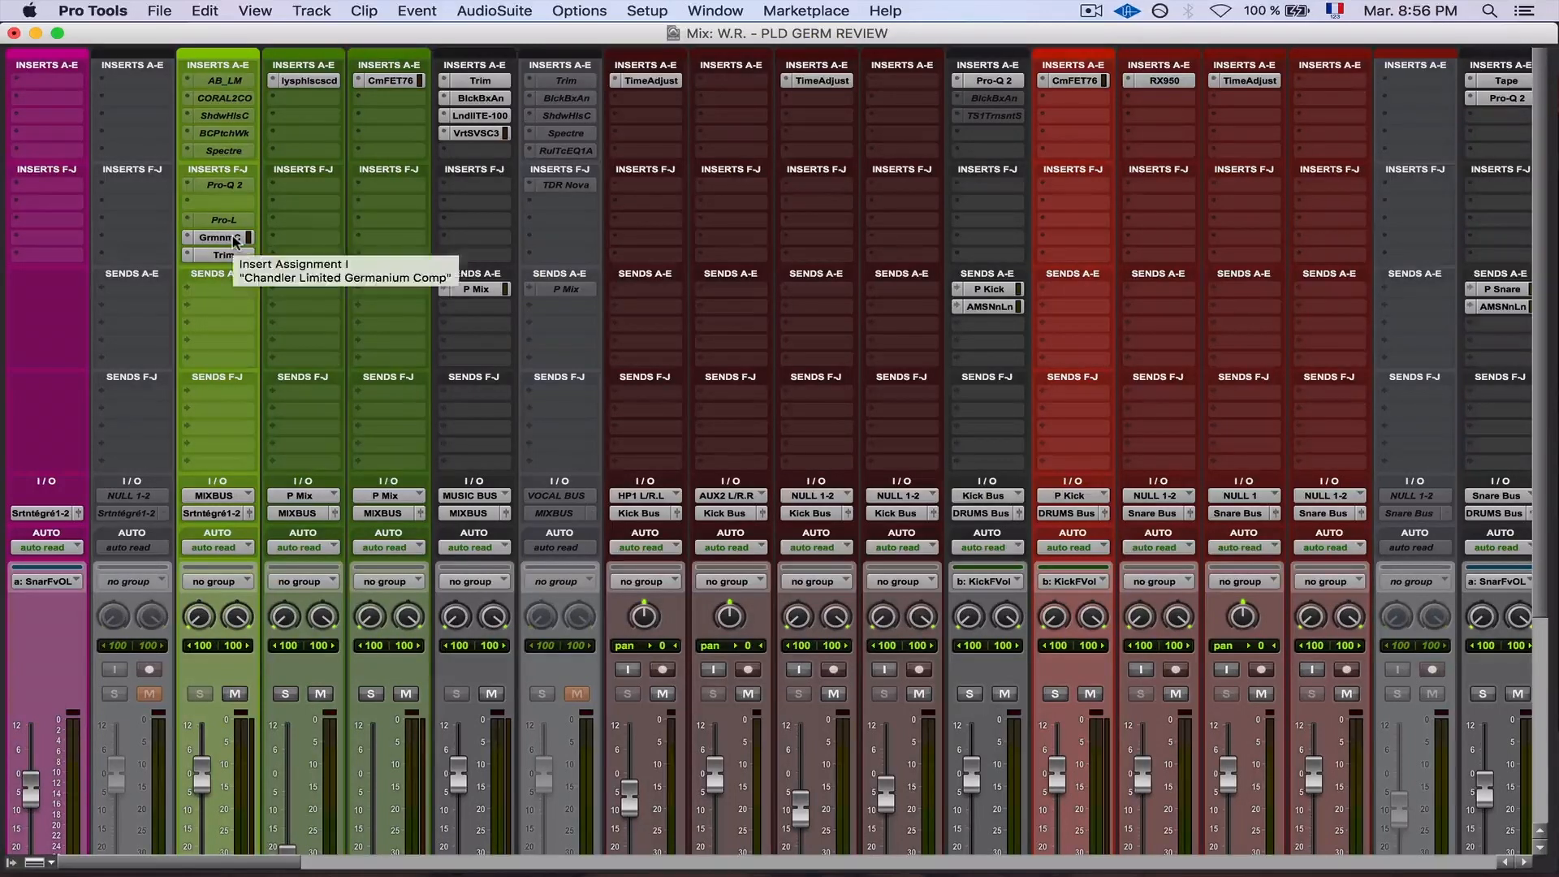
Play the mix and compare it with the MIXBUS Germanium Compressor repeatedly bypassed and re-enabled, finishing with the compressor active and playback stopped
{"action": "key", "text": "space"}
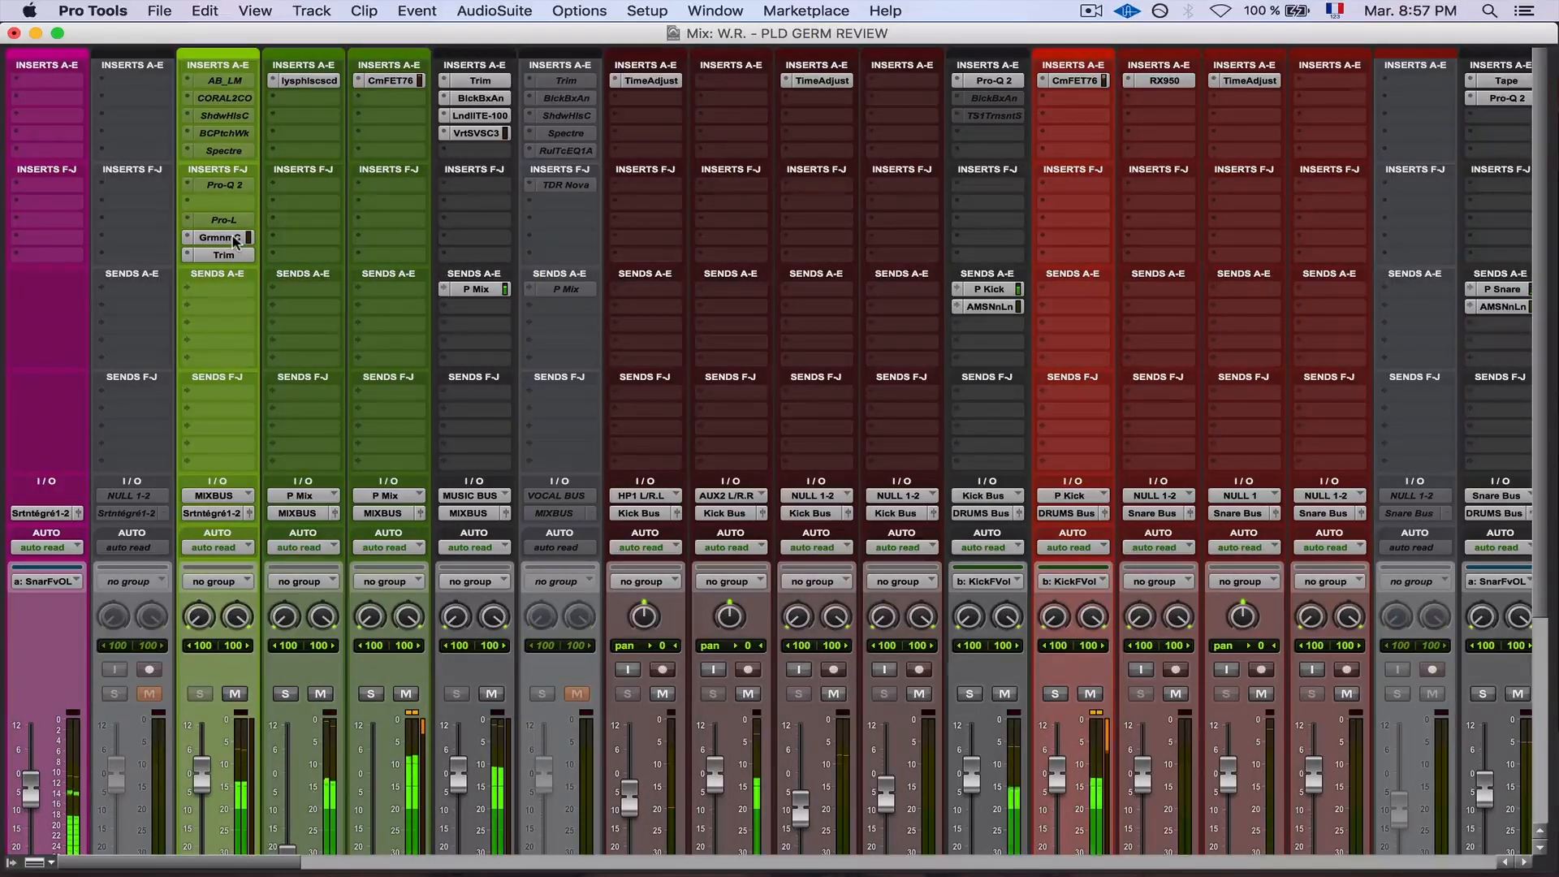
{"action": "left_click", "coordinate": [233, 239], "text": "super"}
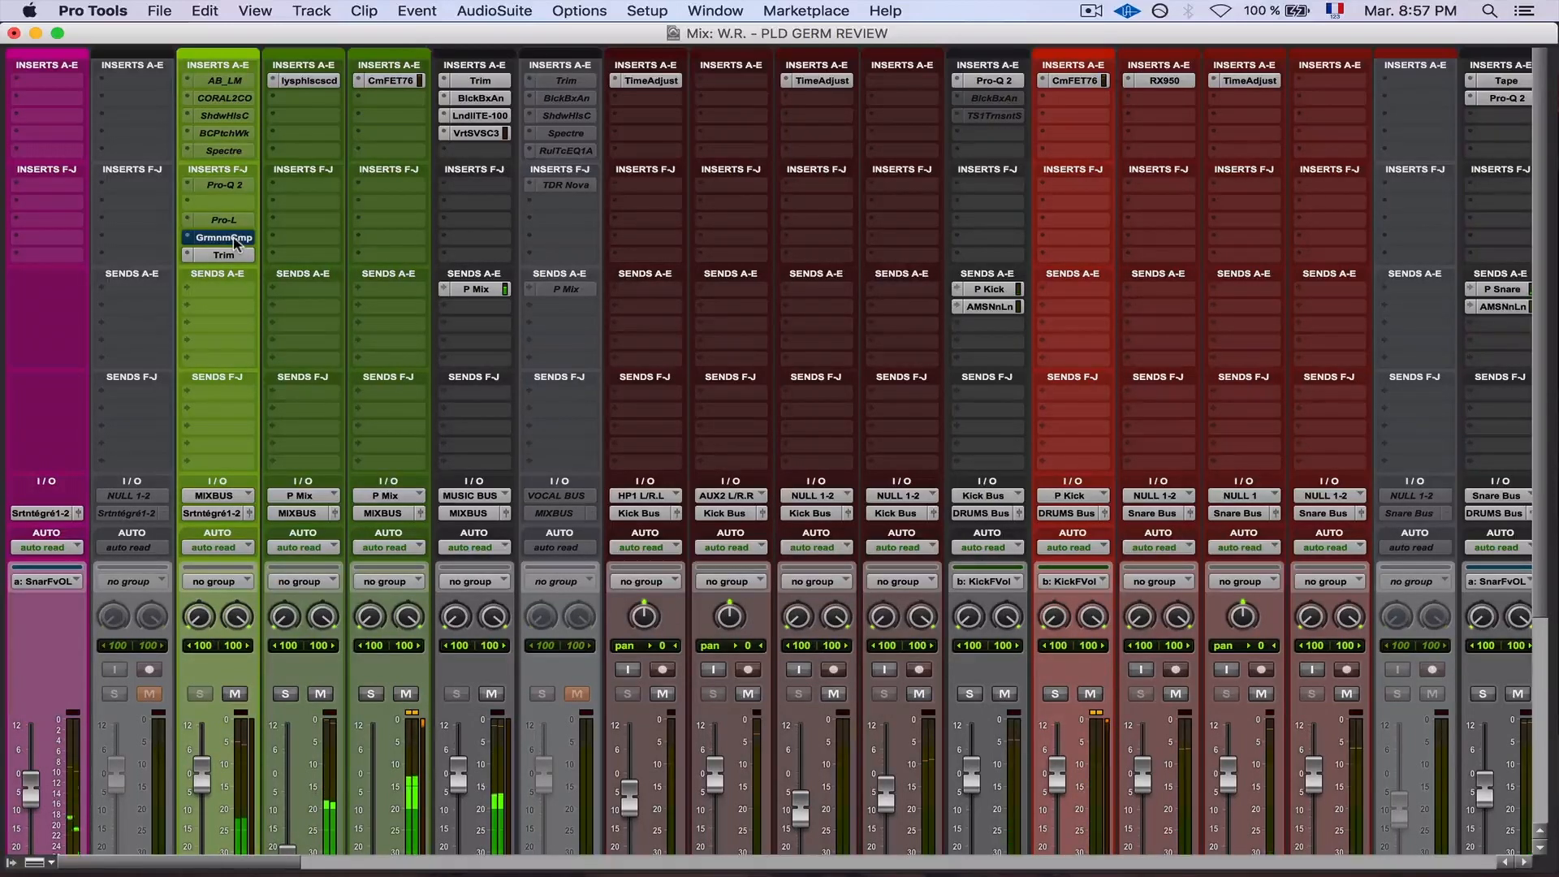
{"action": "left_click", "coordinate": [234, 240], "text": "super"}
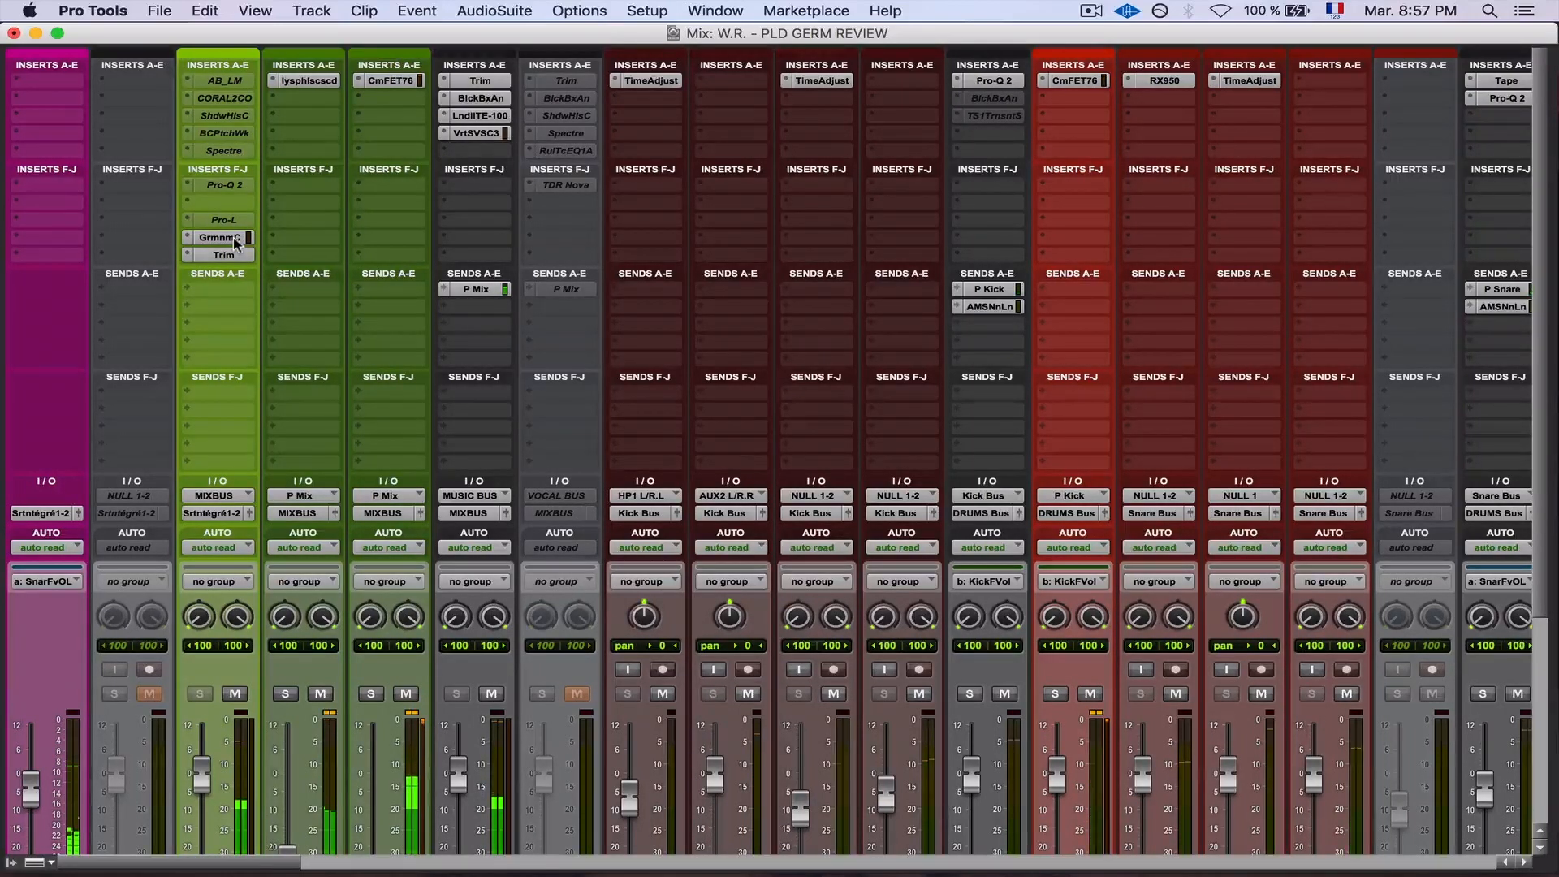
{"action": "left_click", "coordinate": [235, 239], "text": "super"}
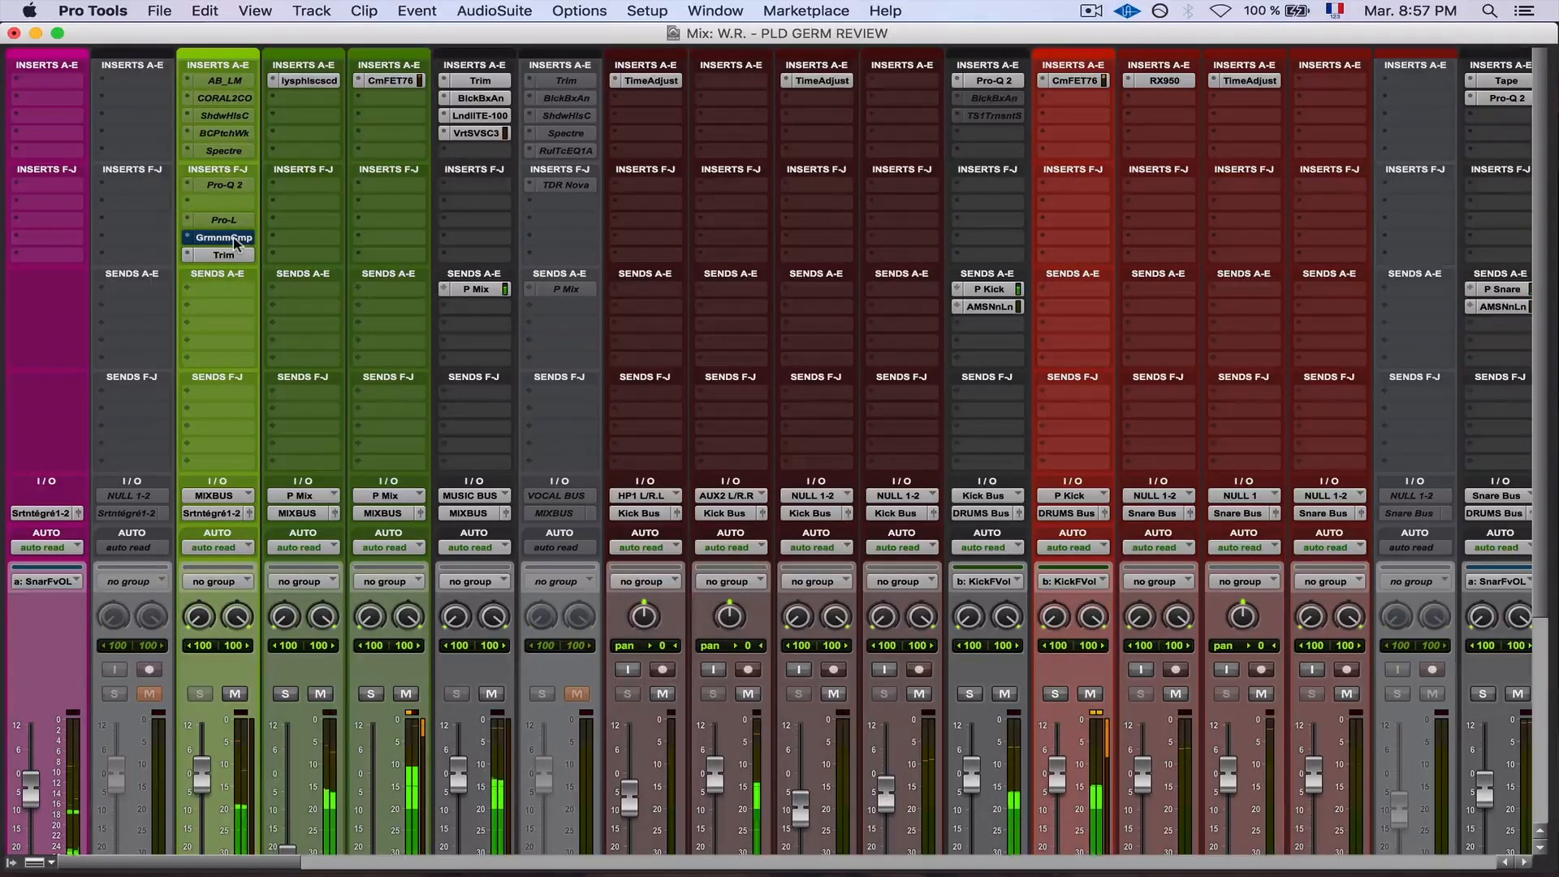
{"action": "left_click", "coordinate": [234, 239], "text": "super"}
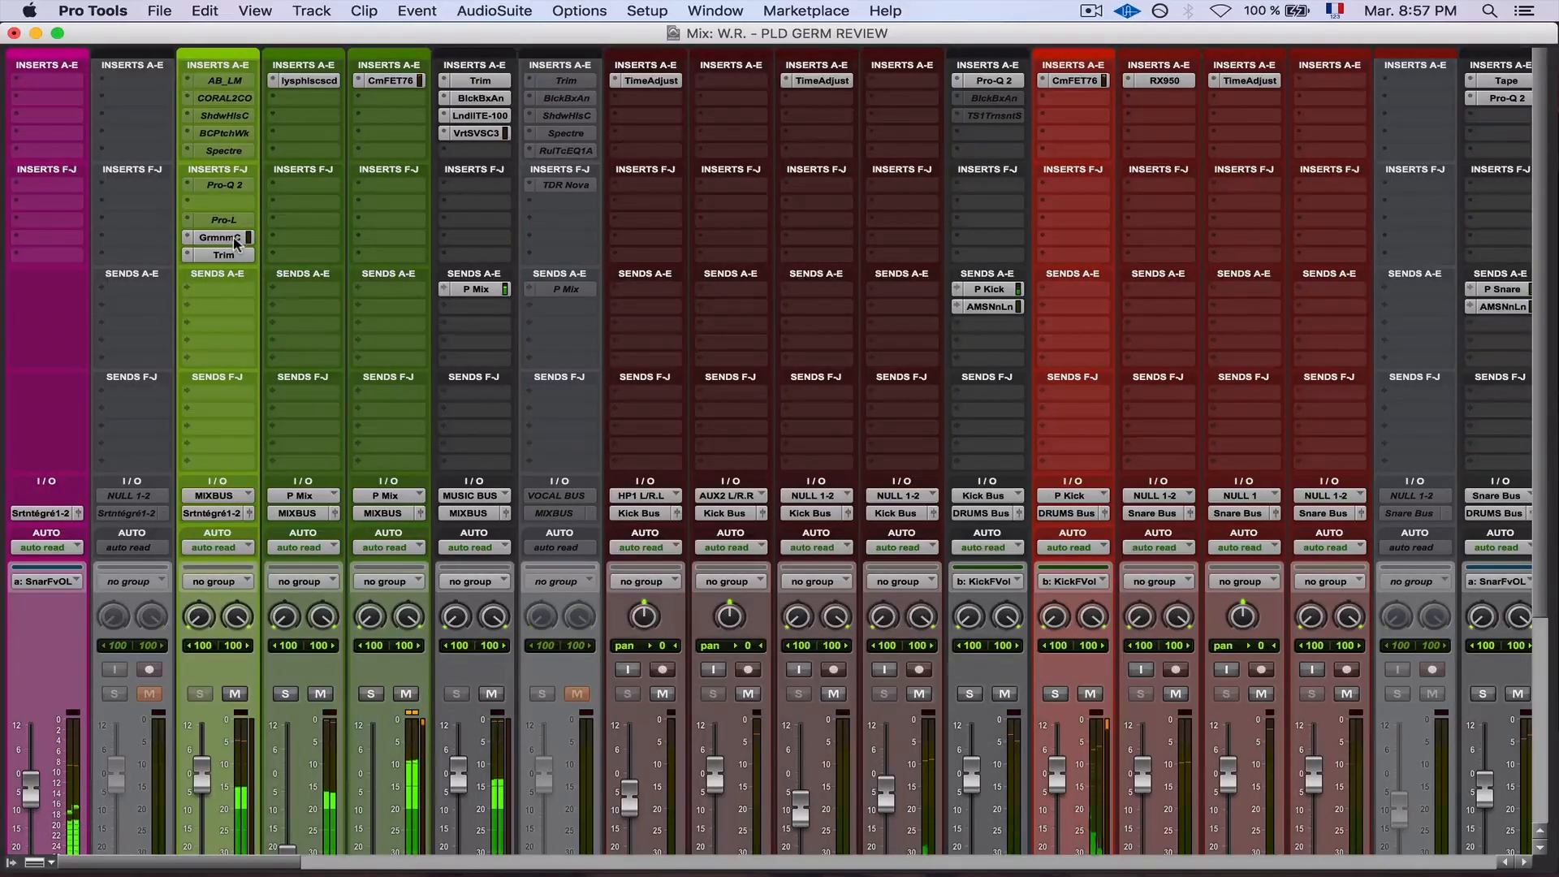
{"action": "left_click", "coordinate": [235, 240], "text": "super"}
{"action": "left_click", "coordinate": [235, 239], "text": "super"}
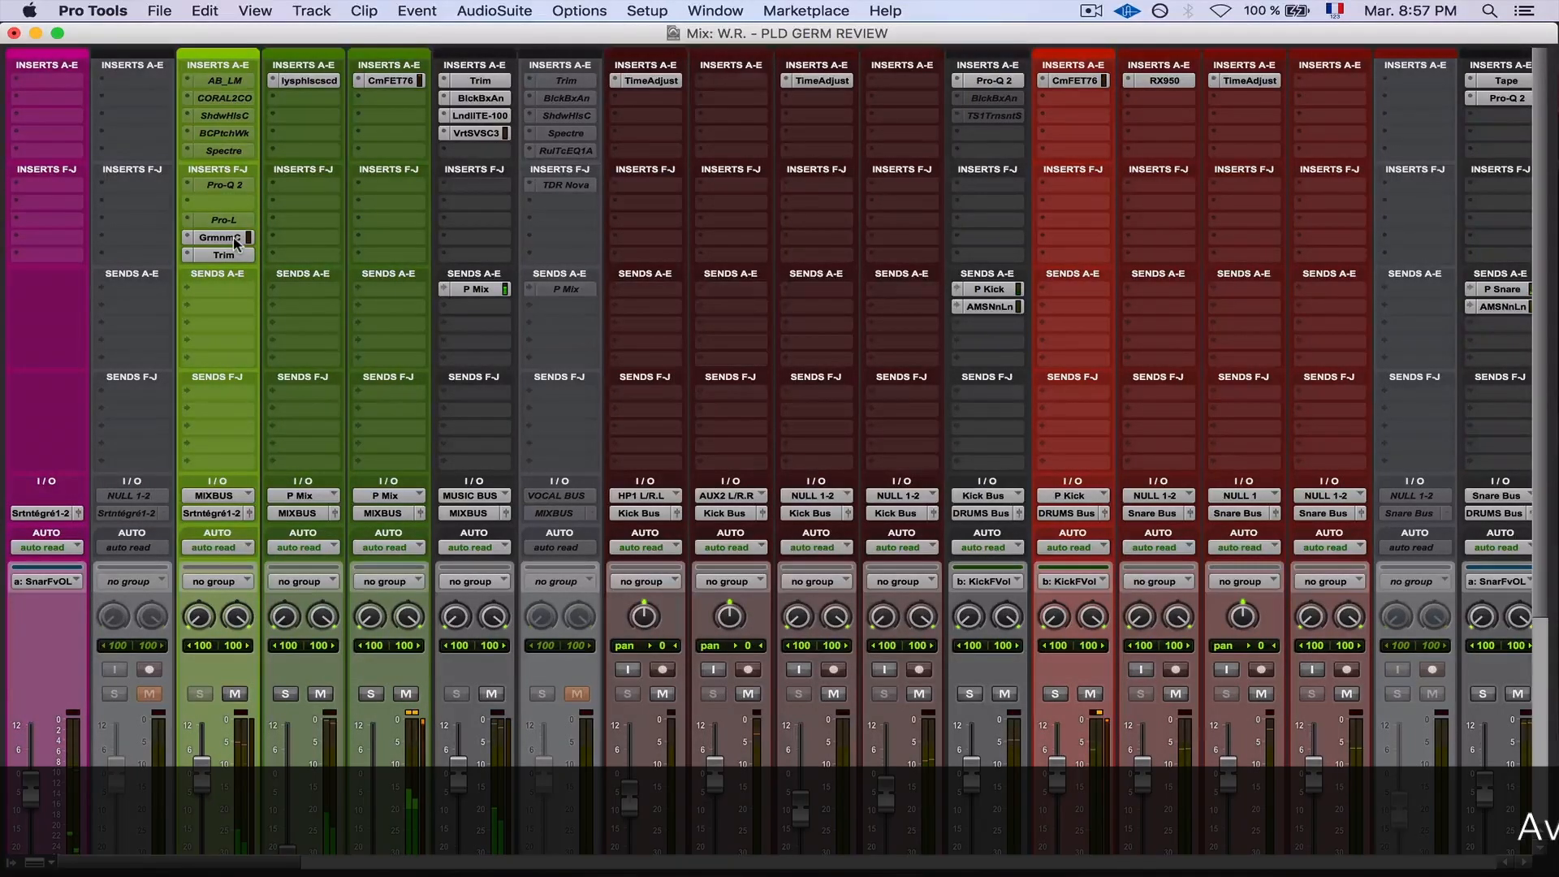
{"action": "key", "text": "Return"}
{"action": "left_click", "coordinate": [235, 239], "text": "super"}
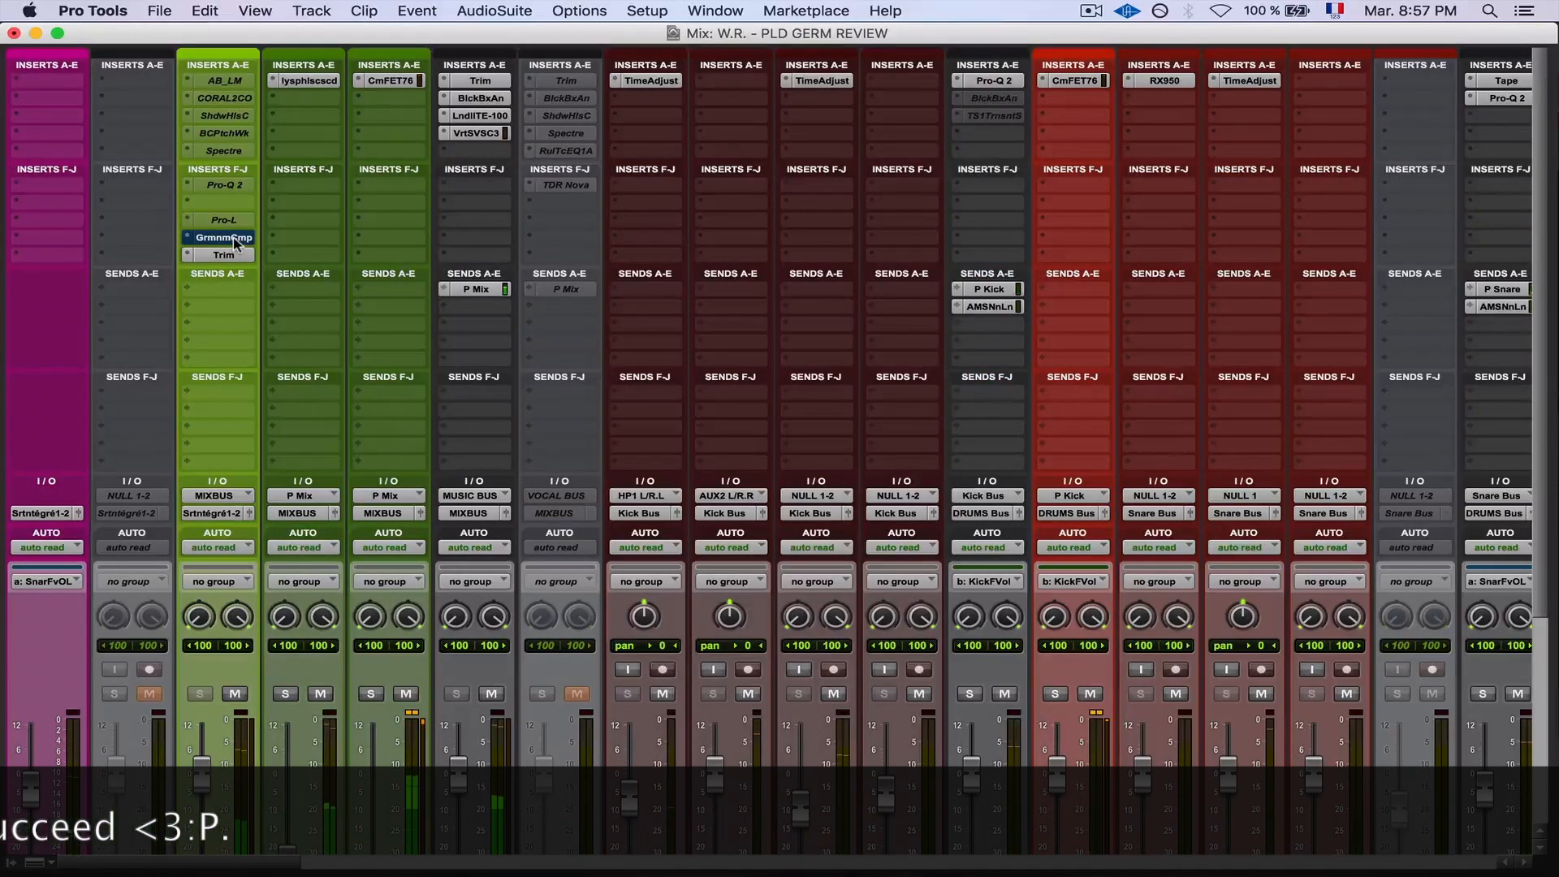
{"action": "left_click", "coordinate": [234, 239], "text": "super"}
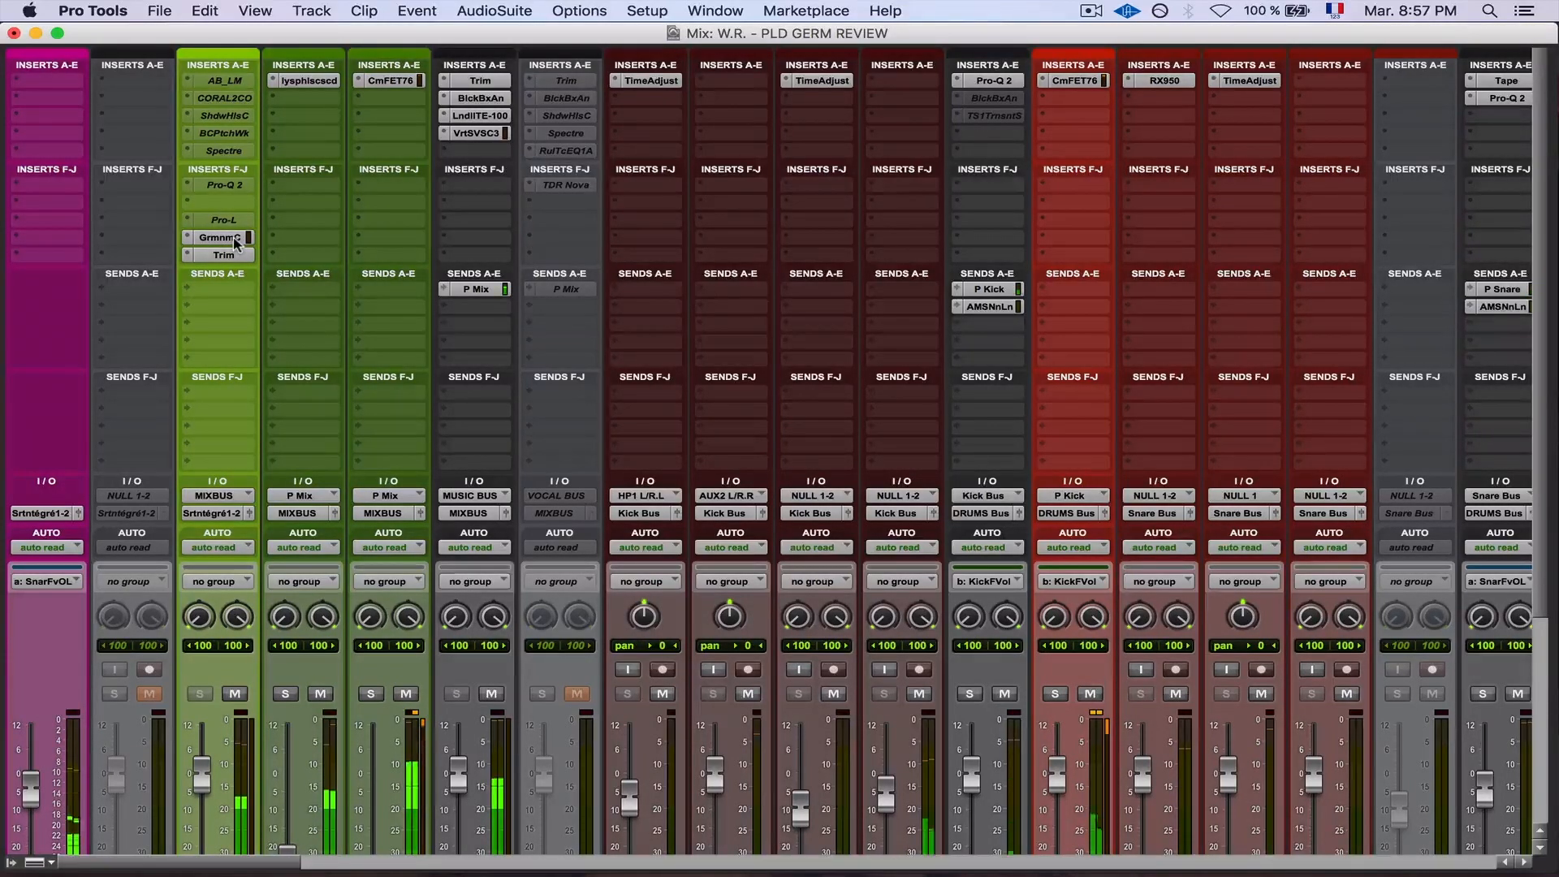
{"action": "left_click", "coordinate": [235, 240], "text": "super"}
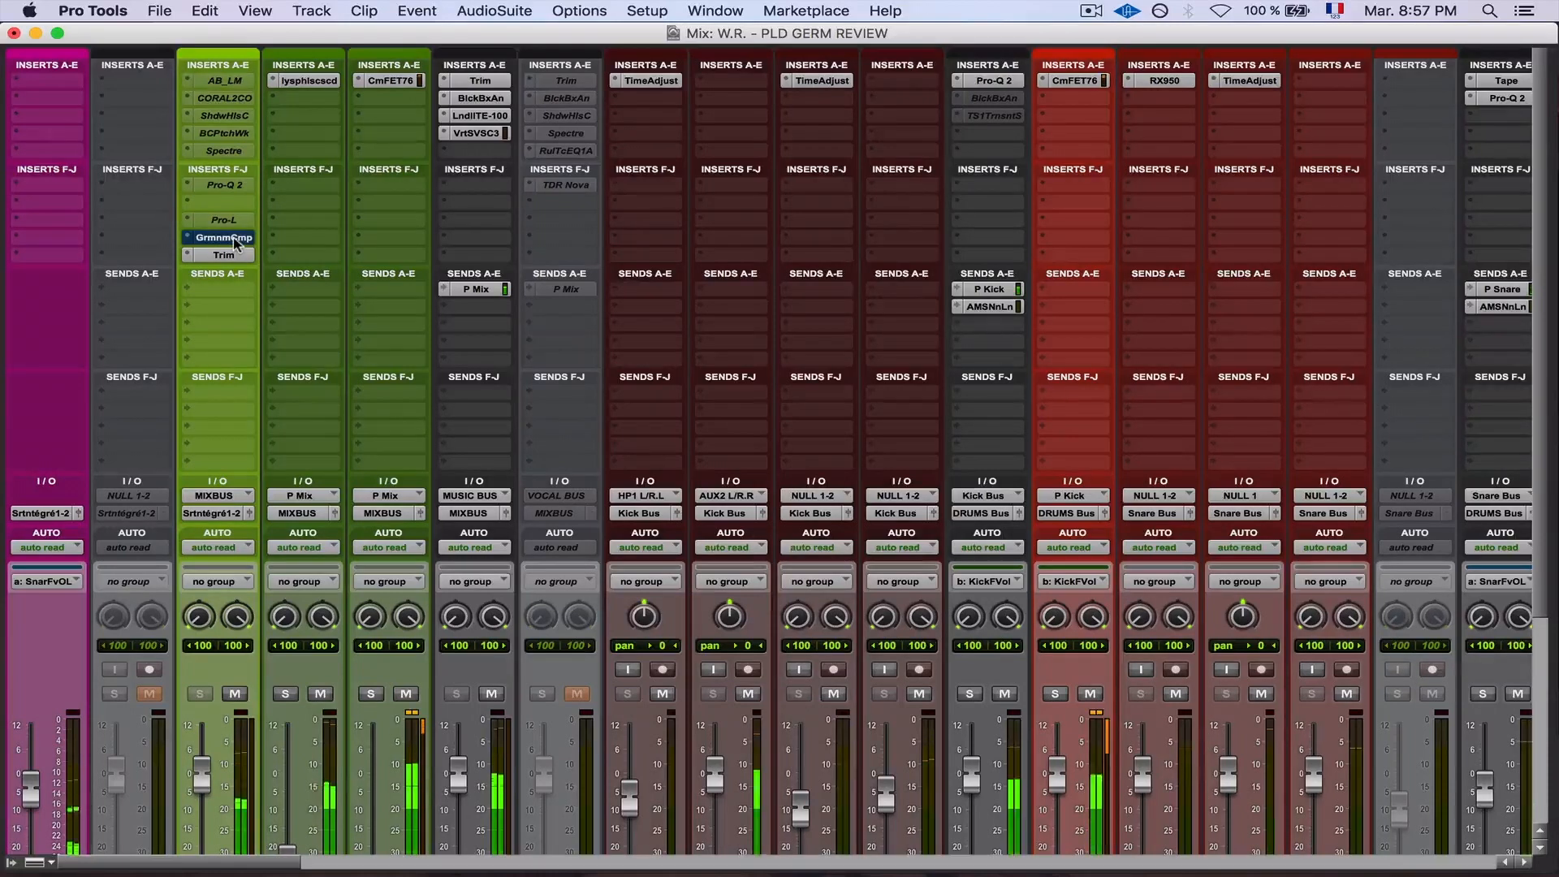
{"action": "left_click", "coordinate": [234, 239], "text": "super"}
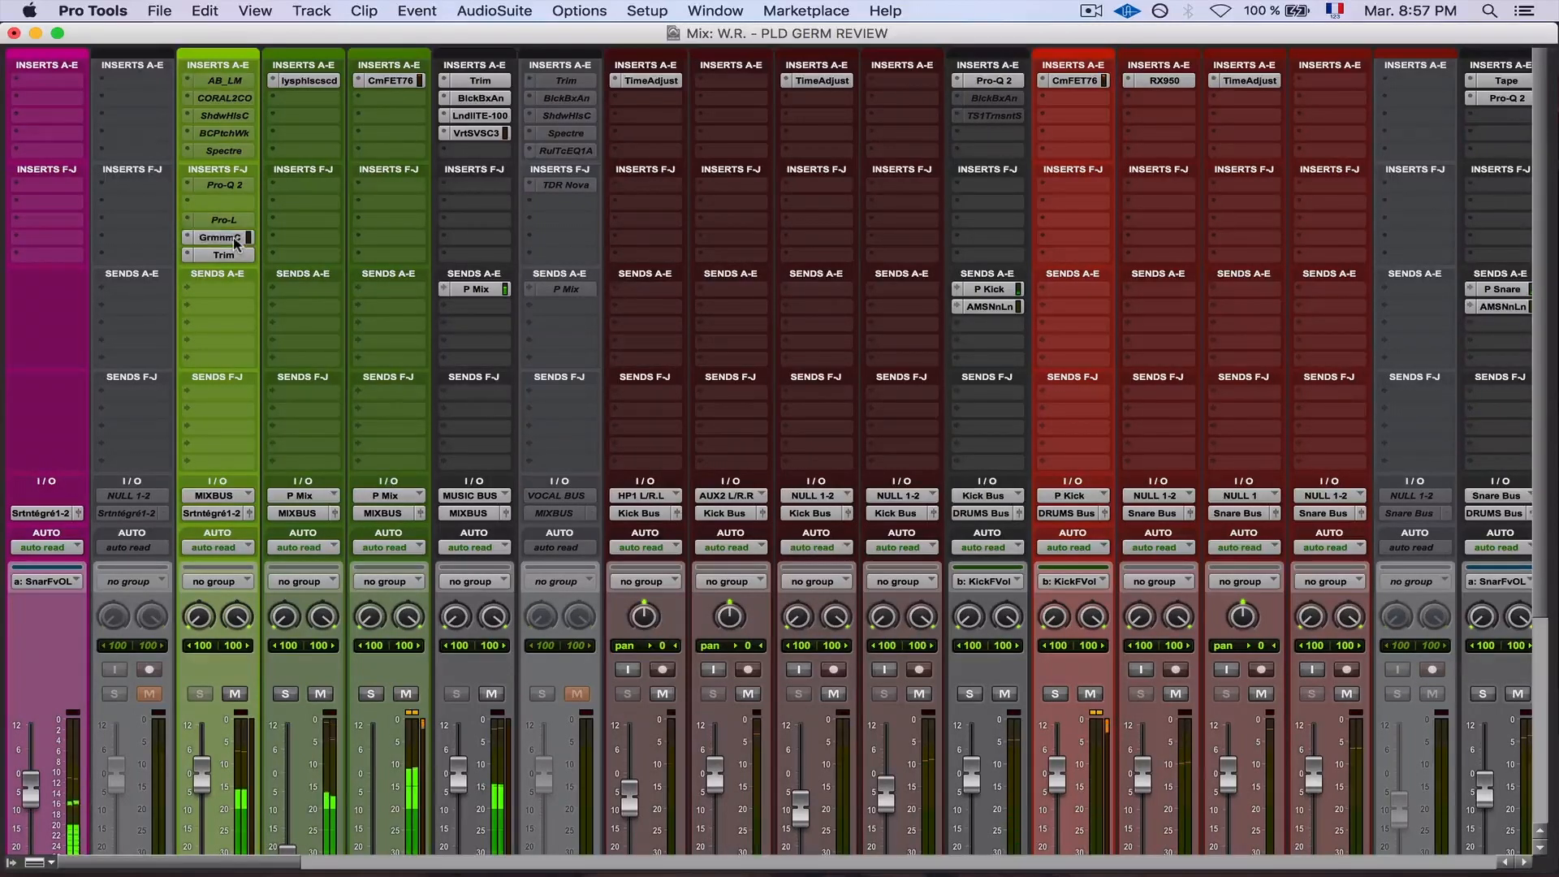
{"action": "left_click", "coordinate": [235, 239], "text": "super"}
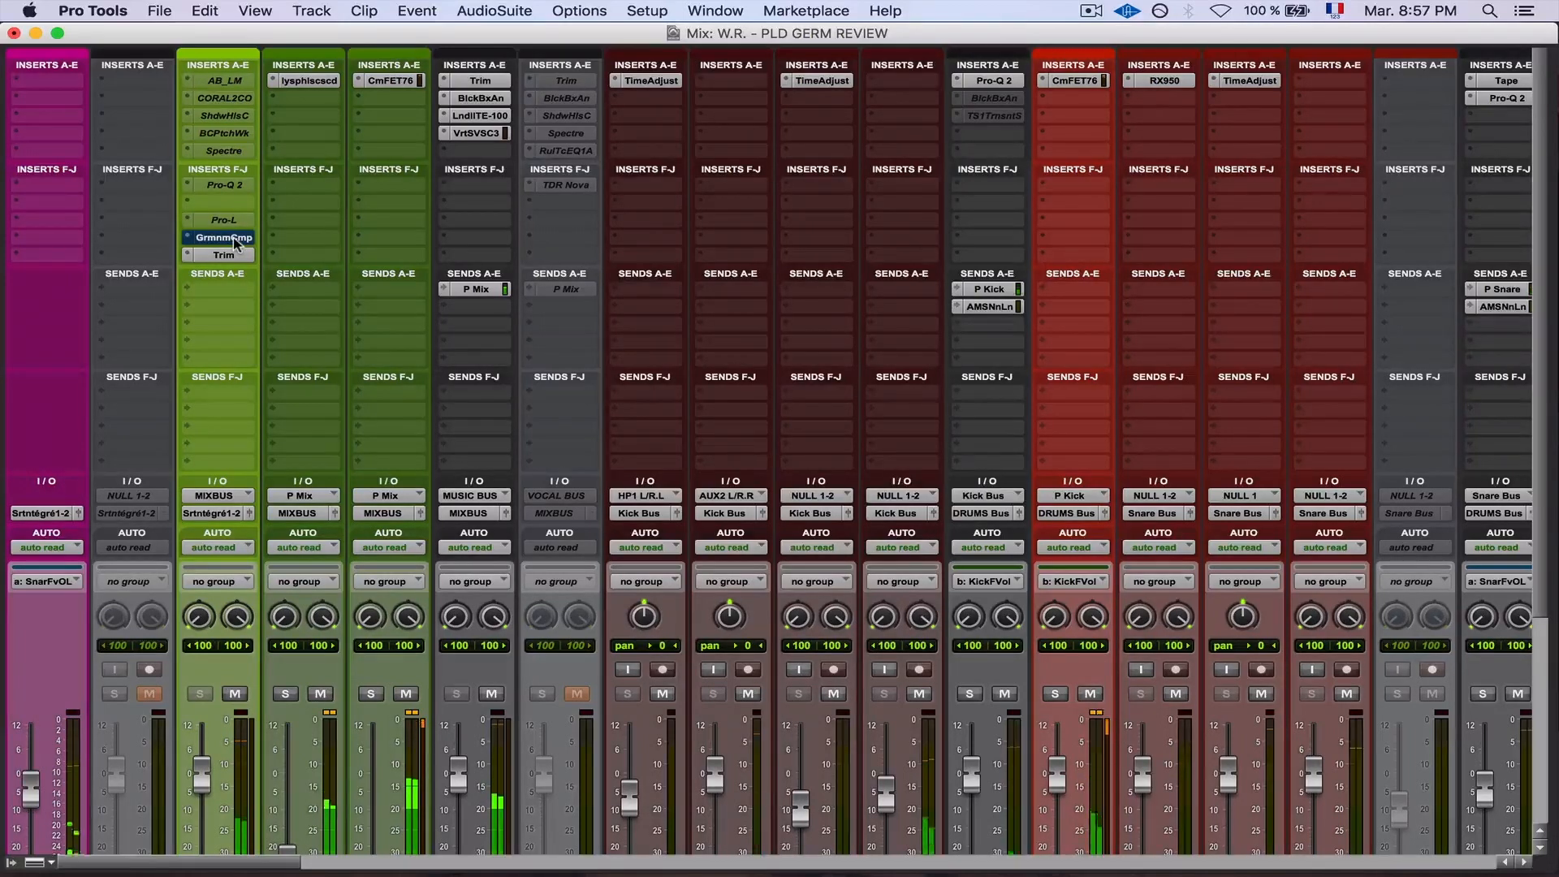
{"action": "left_click", "coordinate": [235, 239], "text": "super"}
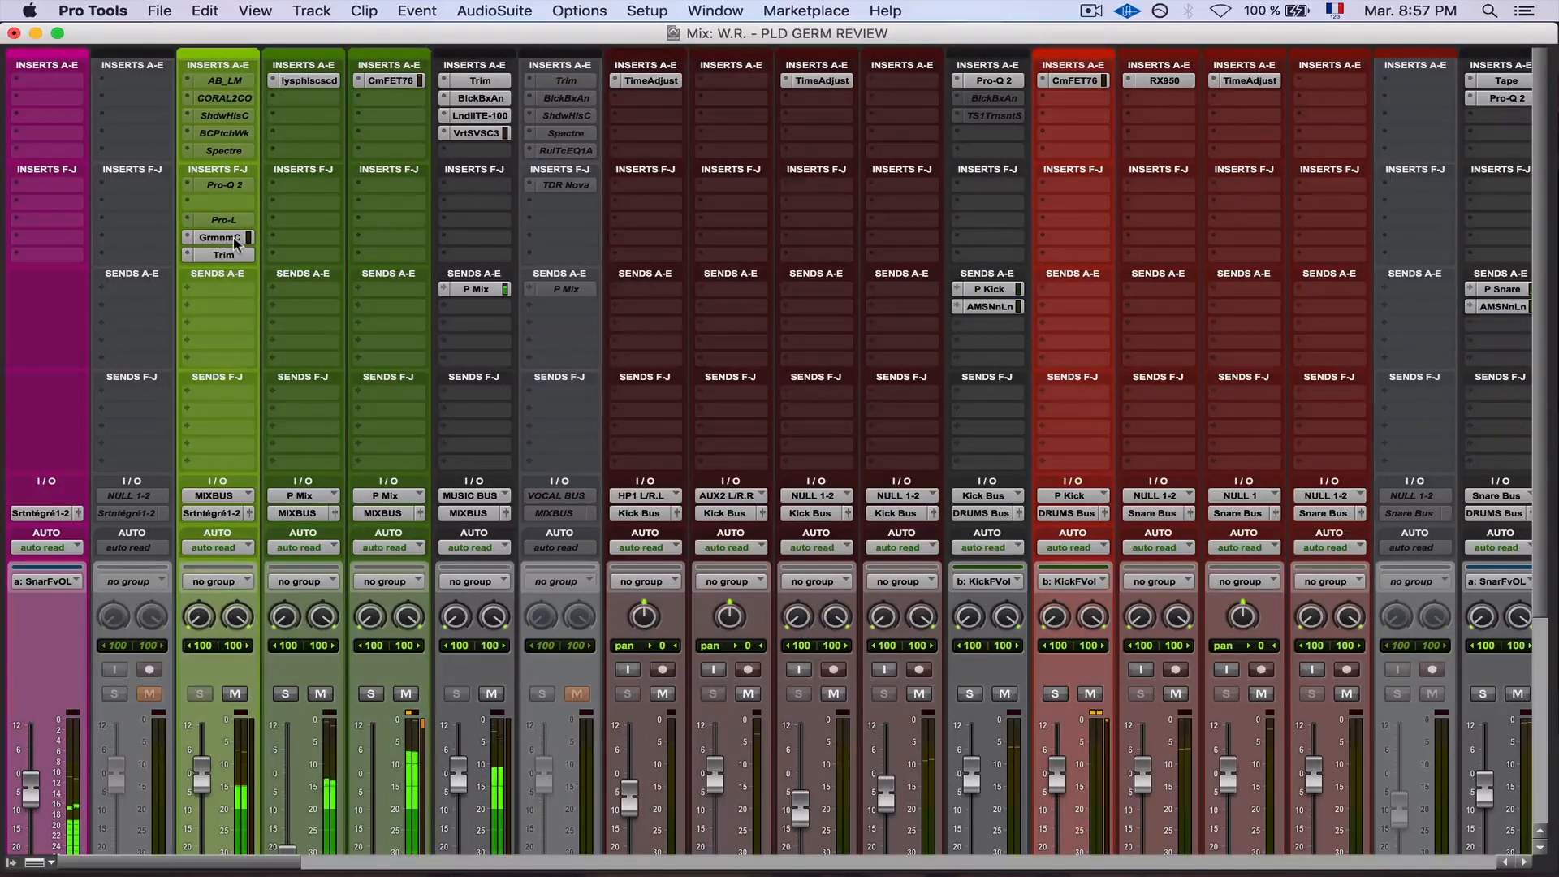
{"action": "left_click", "coordinate": [235, 239], "text": "super"}
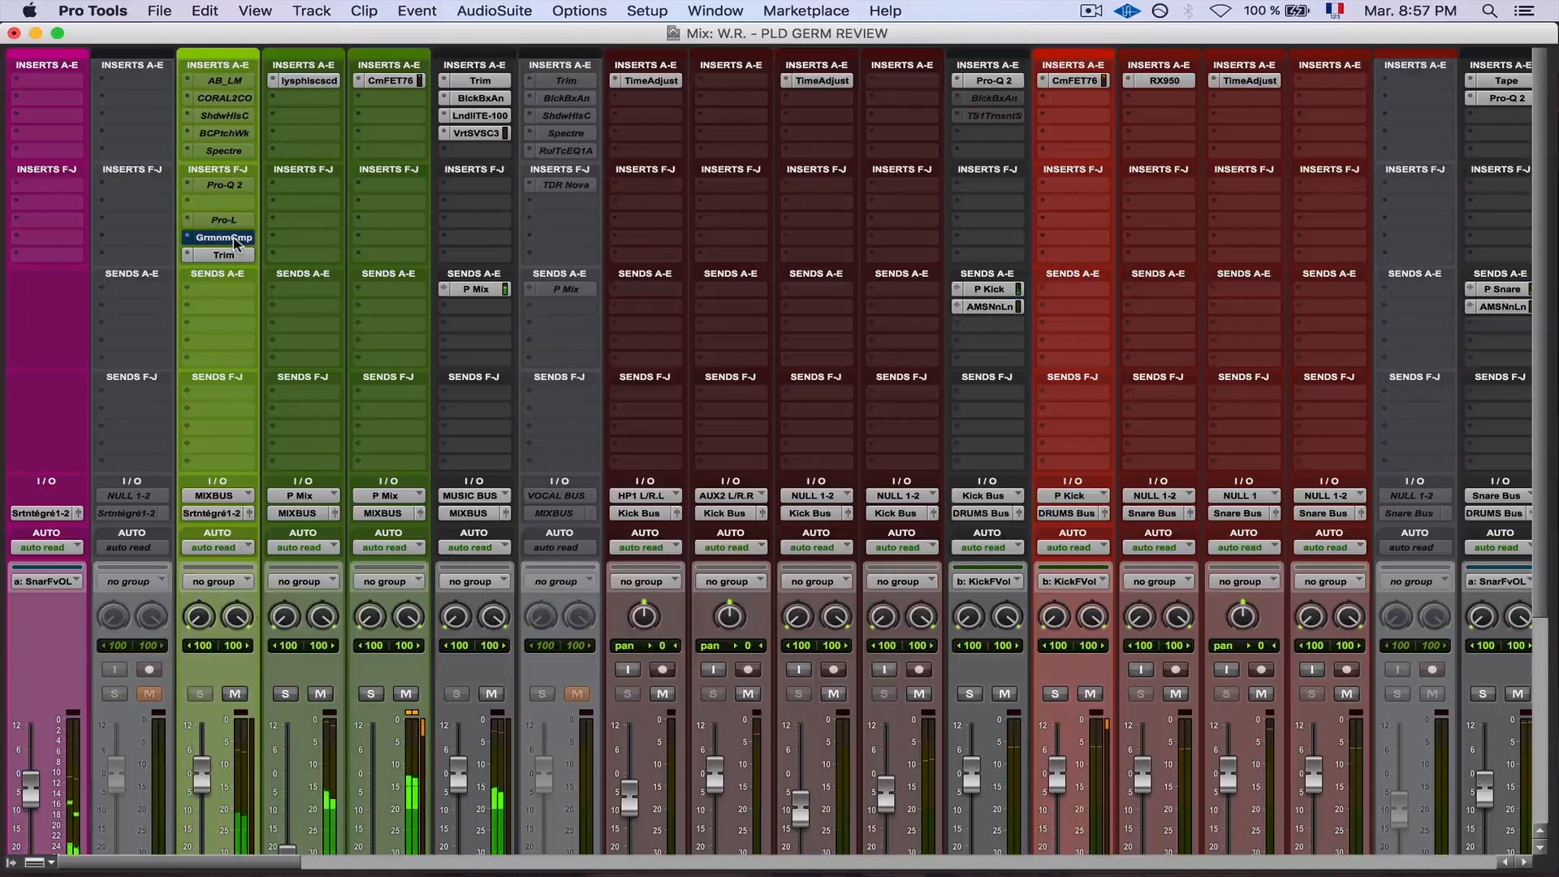
{"action": "left_click", "coordinate": [234, 240], "text": "super"}
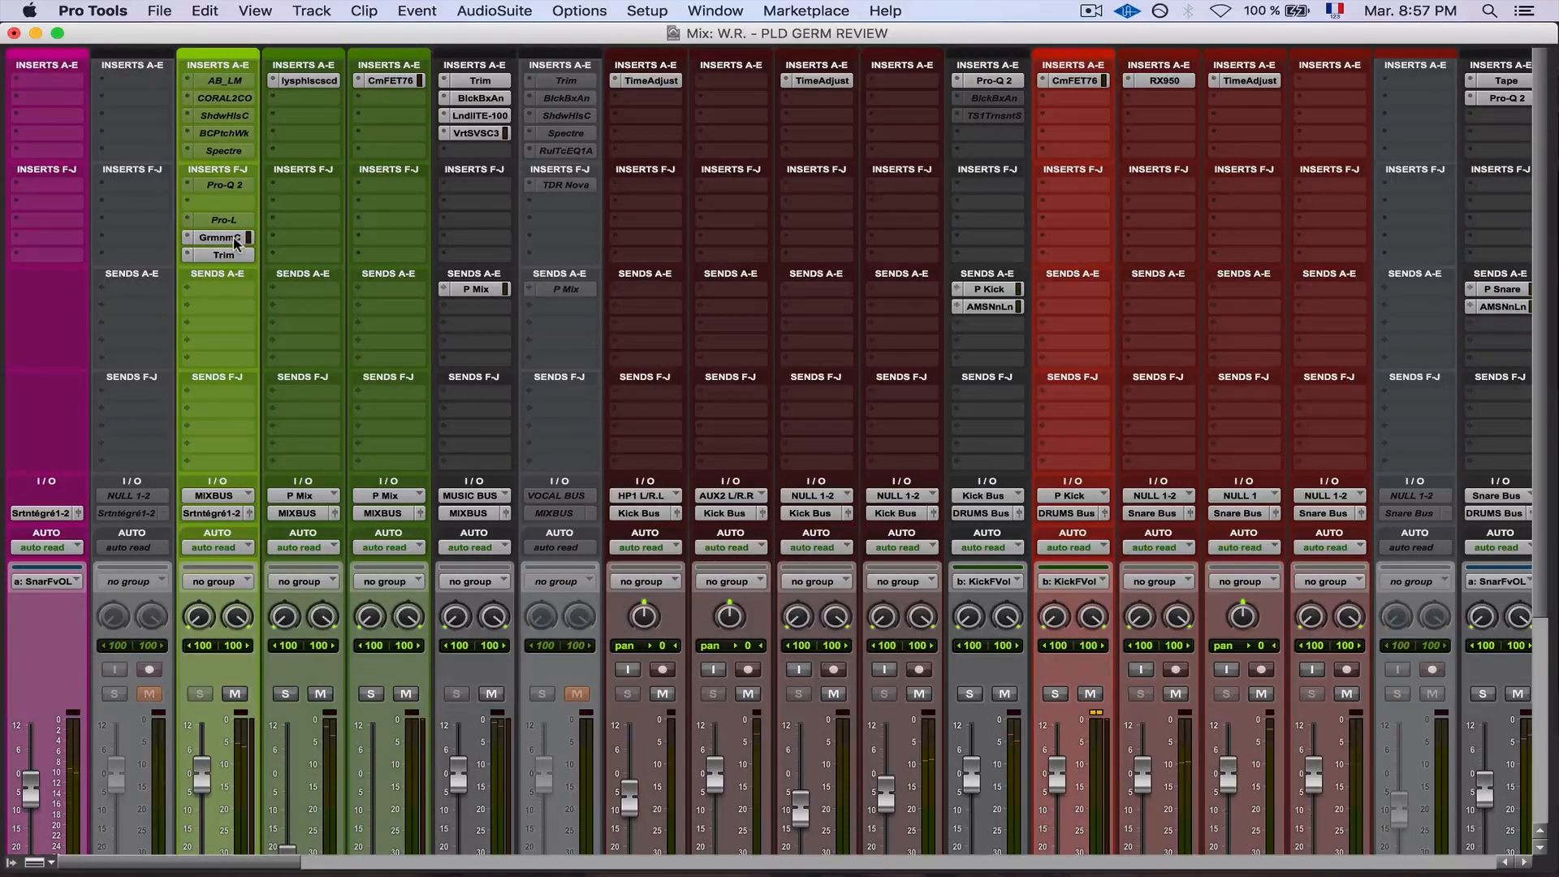
Open the MIXBUS Germanium Compressor and reposition its window so that all of its settings can be inspected
{"action": "left_click", "coordinate": [234, 240]}
{"action": "left_click_drag", "start_coordinate": [509, 252], "coordinate": [563, 77]}
{"action": "left_click_drag", "start_coordinate": [538, 104], "coordinate": [491, 42]}
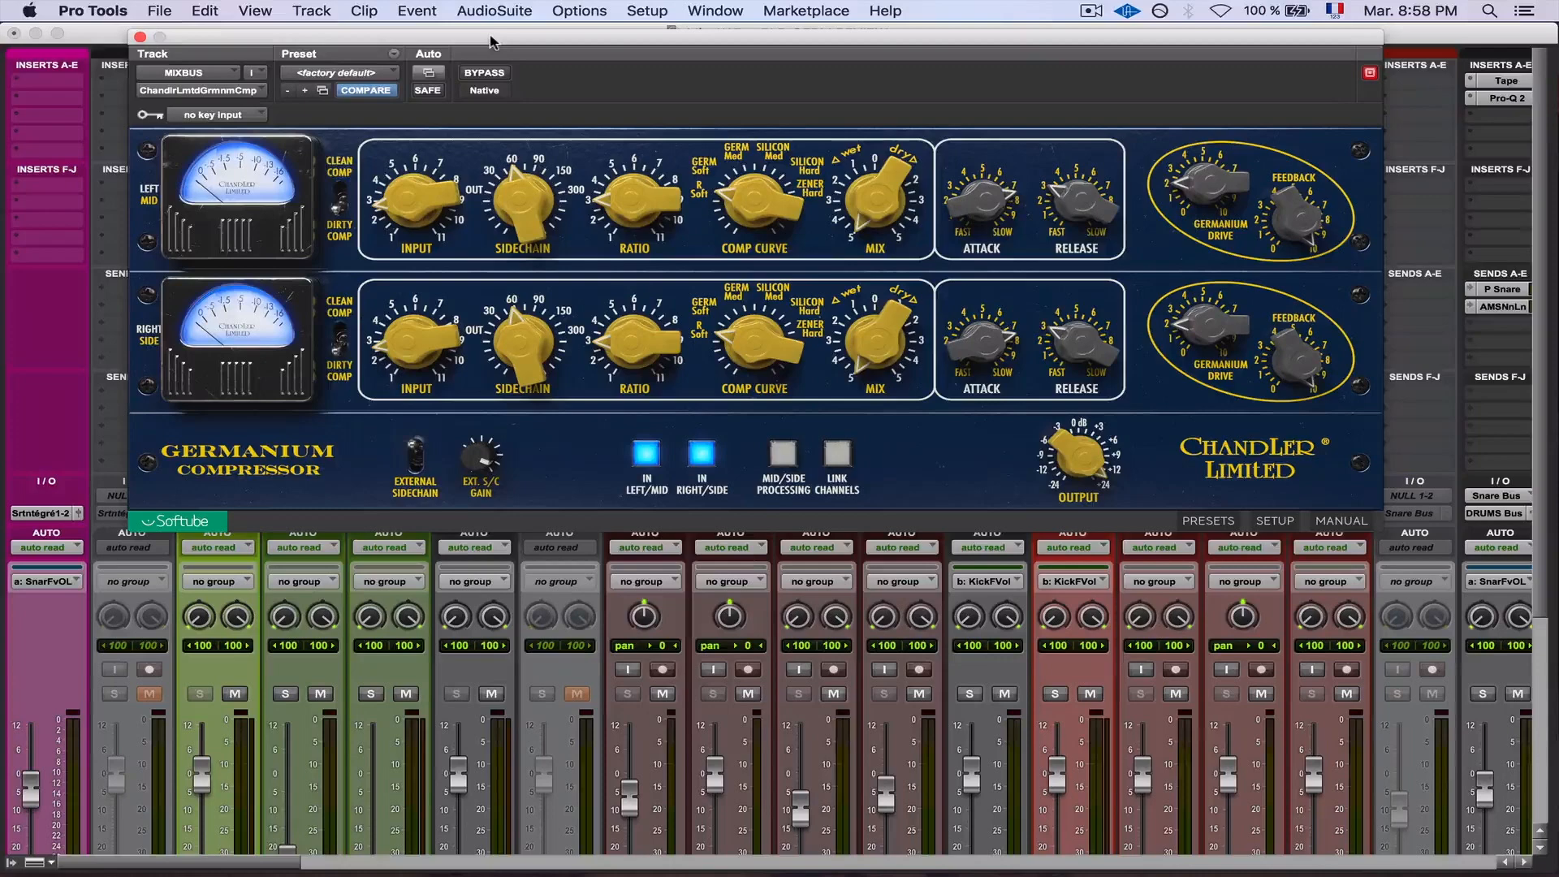
Compare the playing mix with the MIXBUS Germanium Compressor bypassed and active from its plug-in window, leaving it active
{"action": "left_click", "coordinate": [481, 72]}
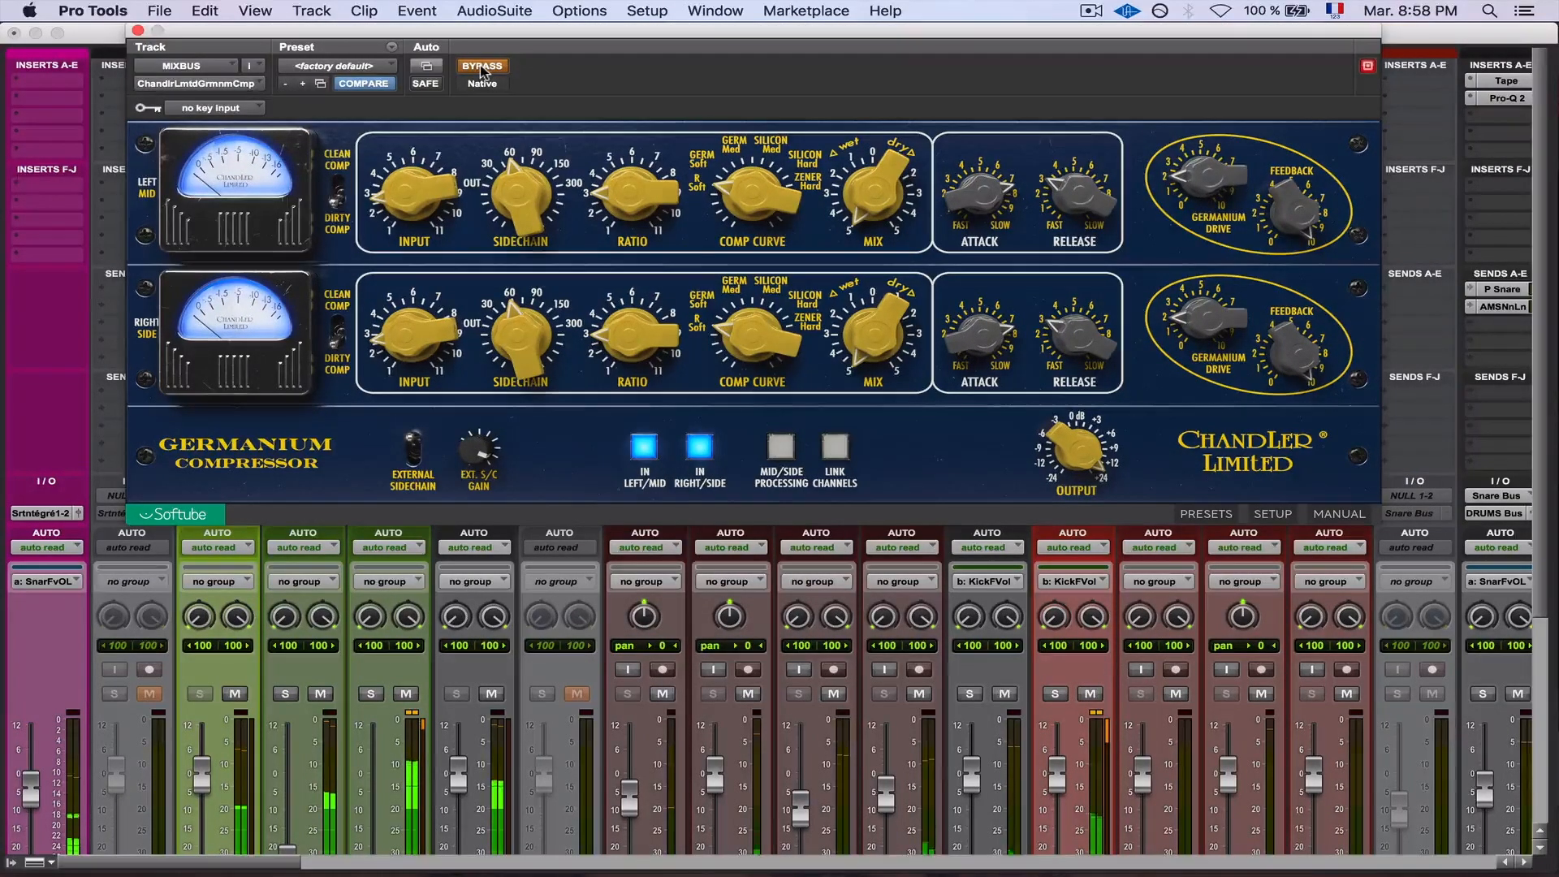
{"action": "left_click", "coordinate": [481, 68]}
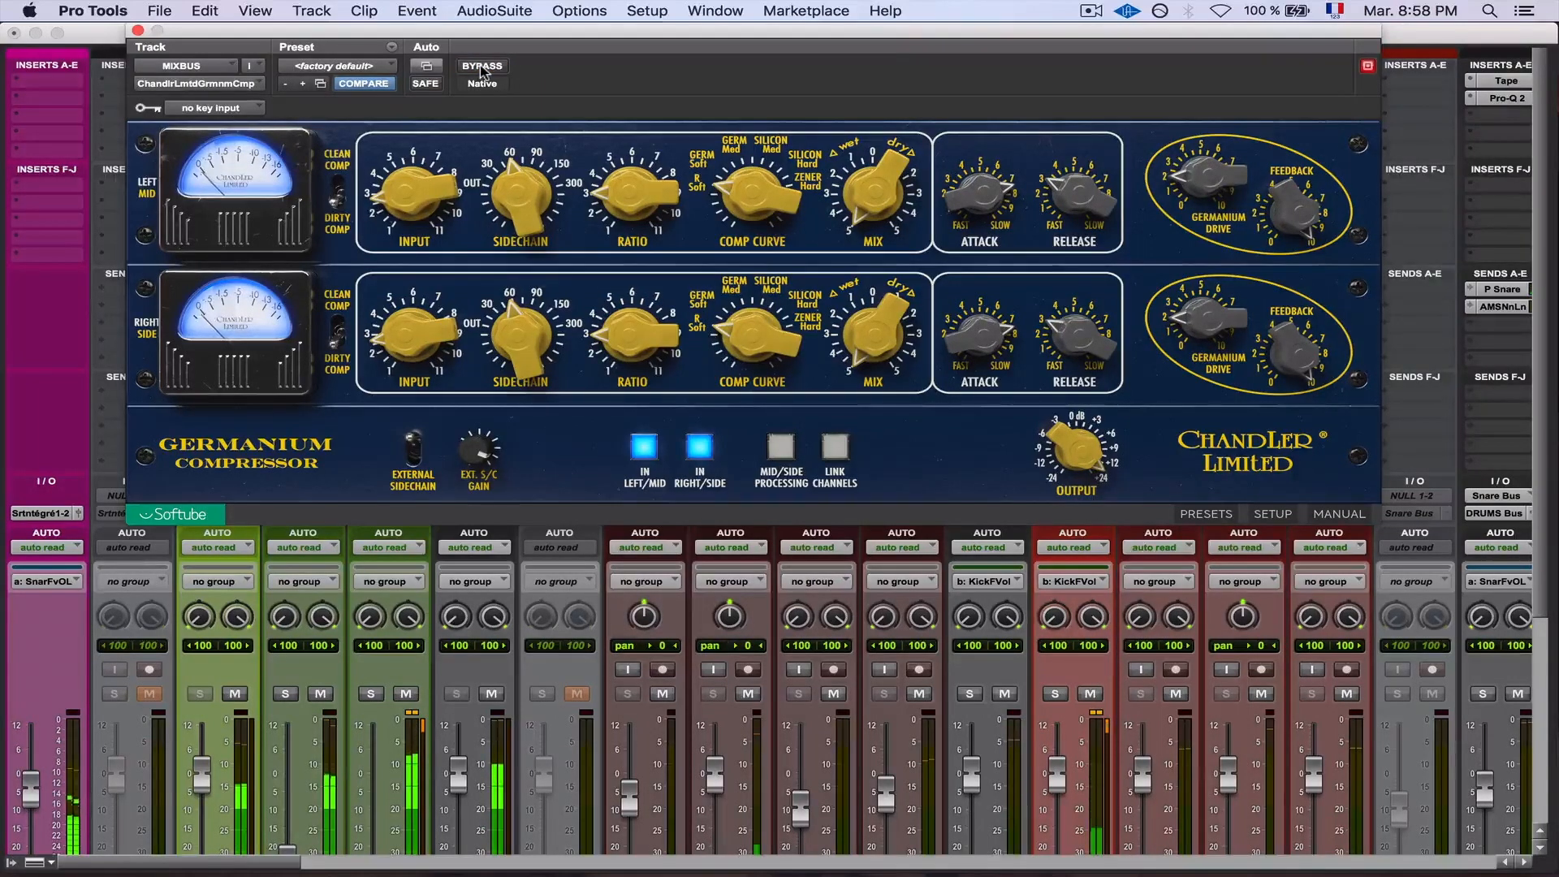
{"action": "left_click", "coordinate": [481, 68]}
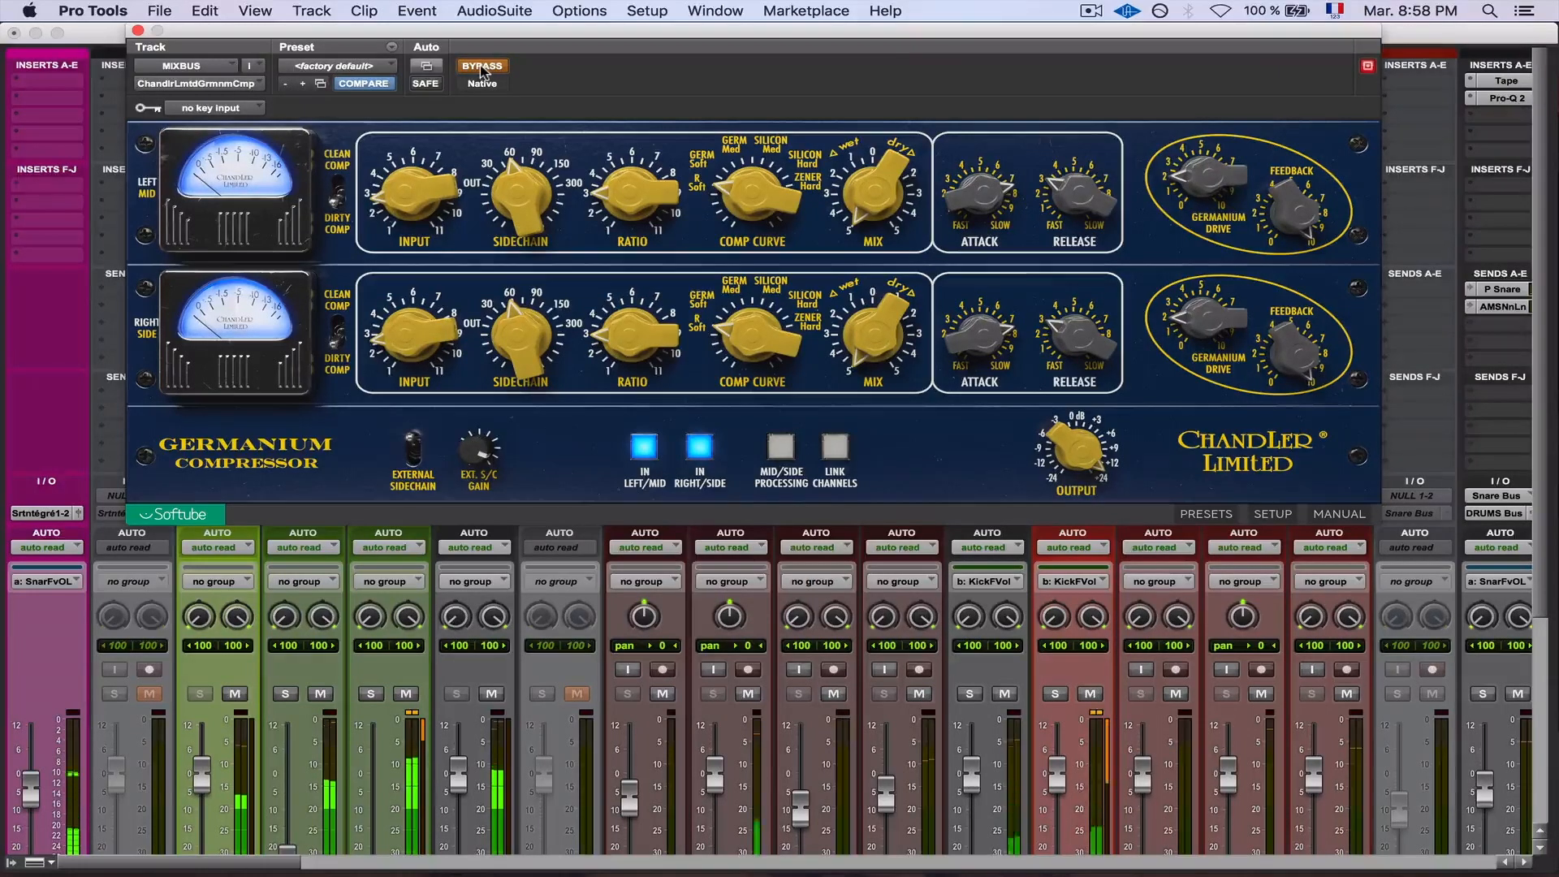
{"action": "left_click", "coordinate": [482, 69]}
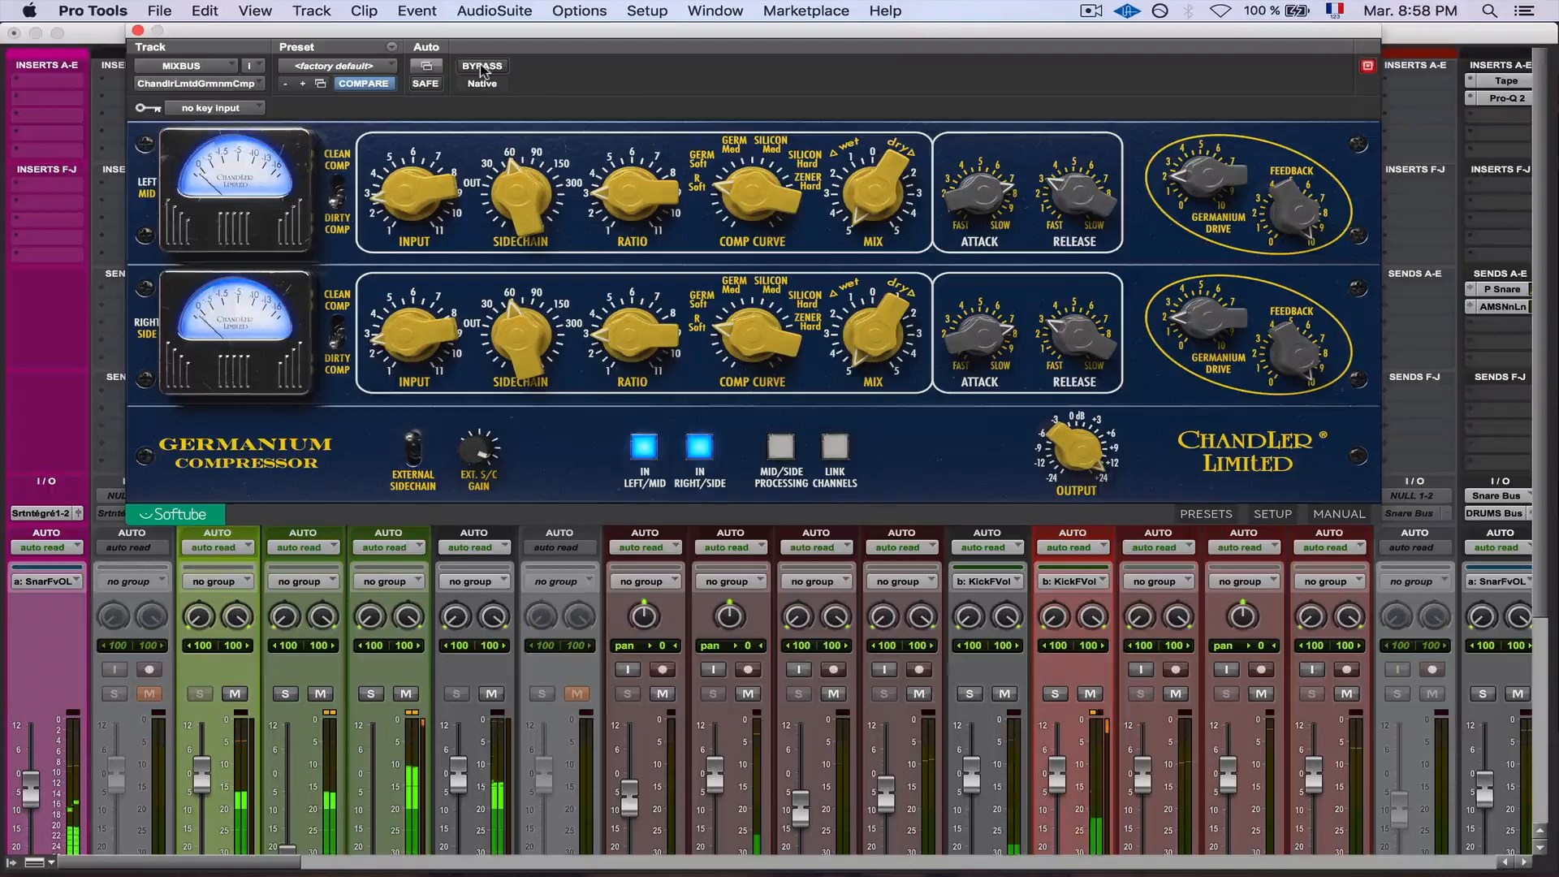
{"action": "left_click", "coordinate": [481, 68]}
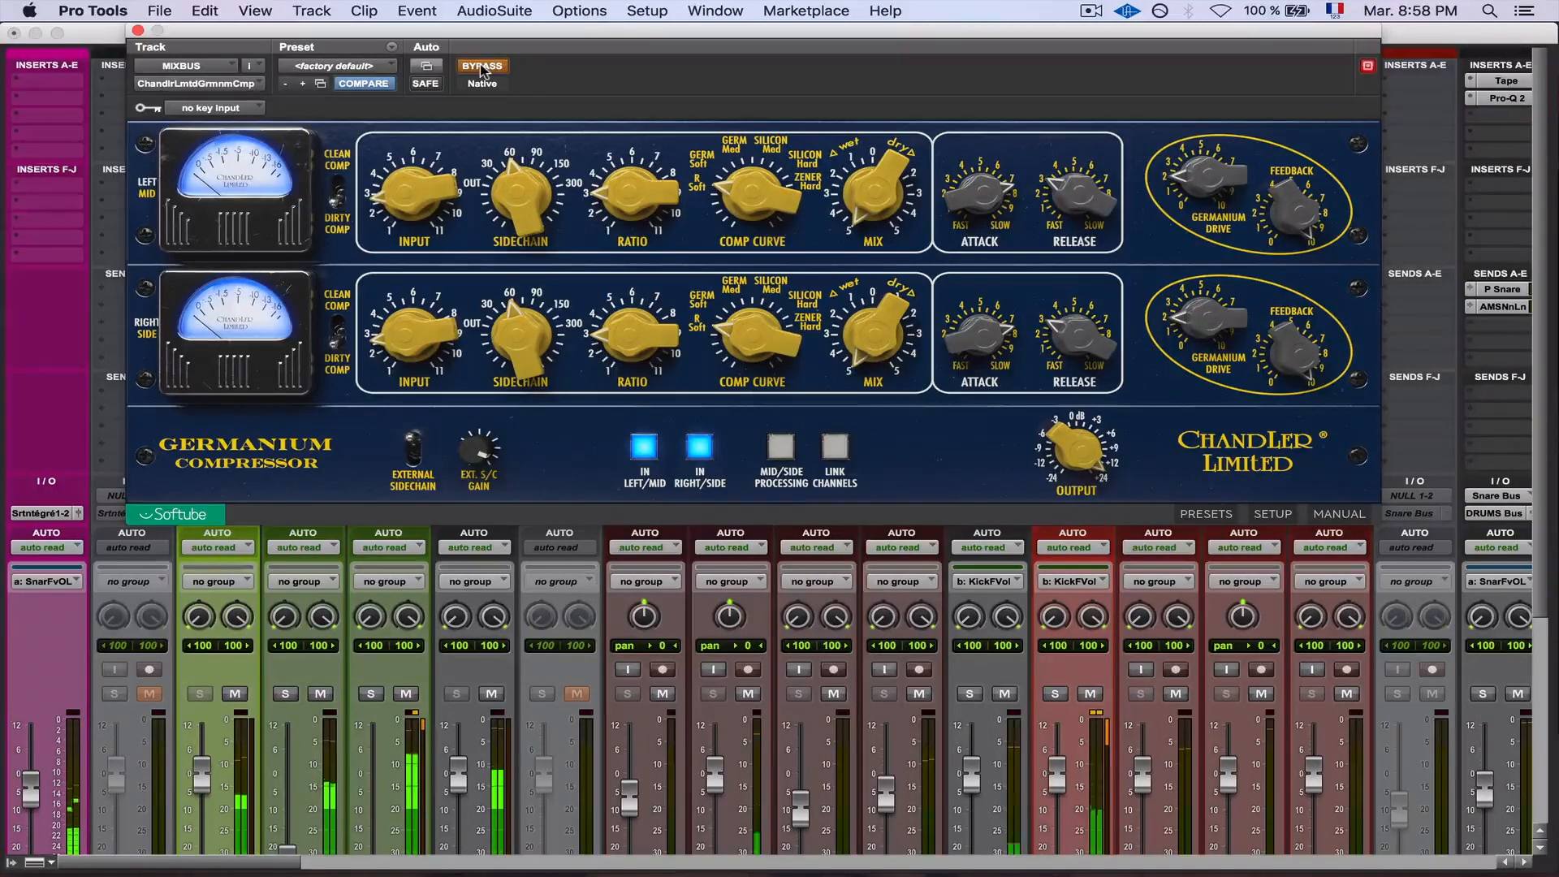
{"action": "left_click", "coordinate": [481, 68]}
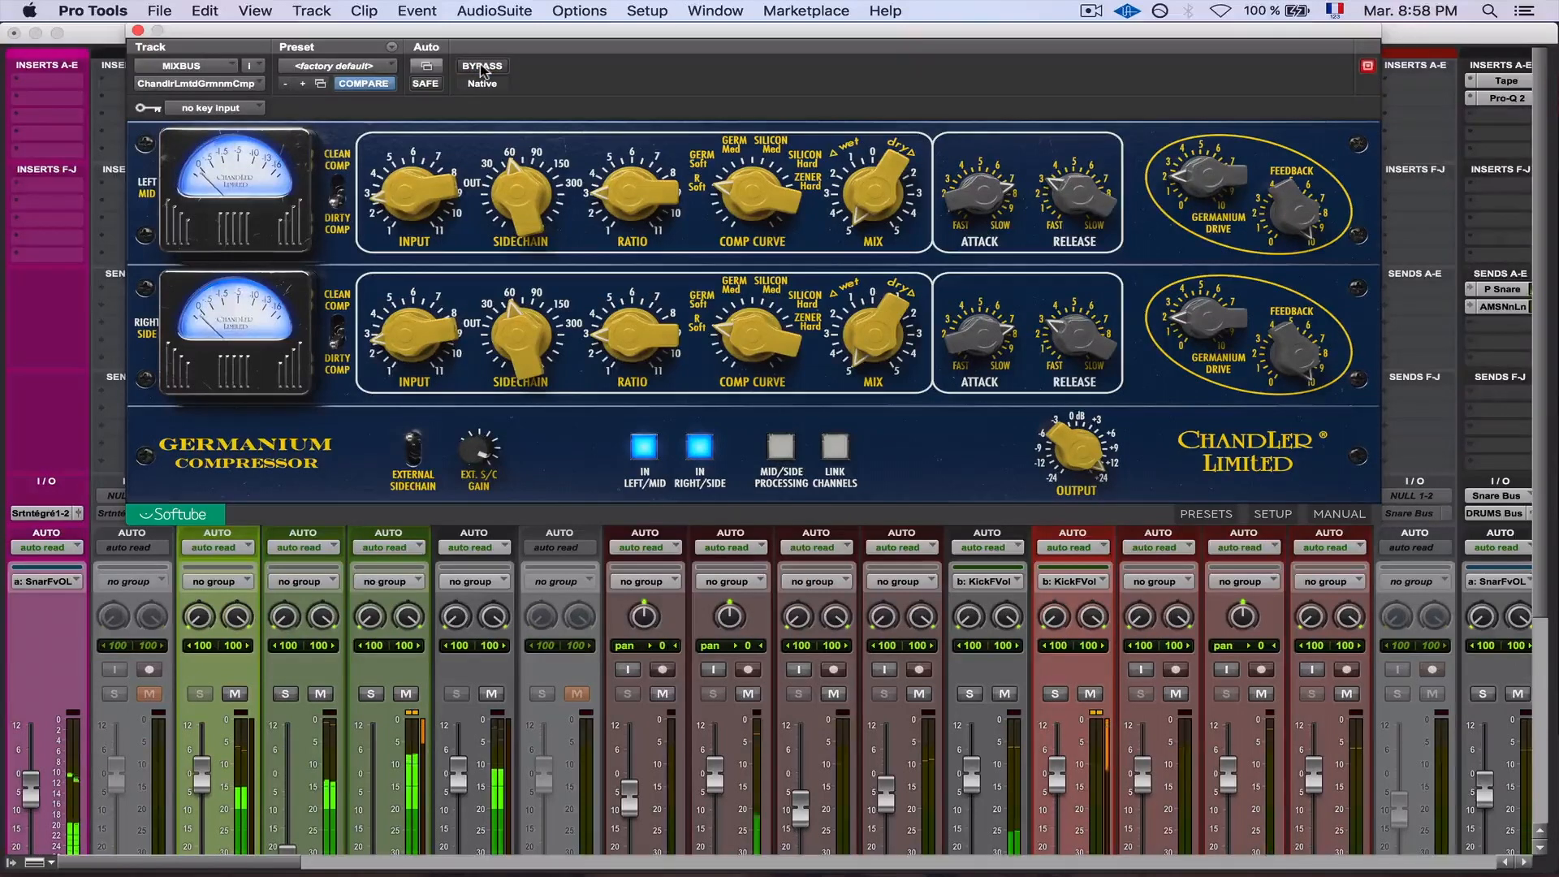
Bypass and re-enable the MIXBUS Germanium Compressor once more during playback and close its window
{"action": "left_click", "coordinate": [482, 68]}
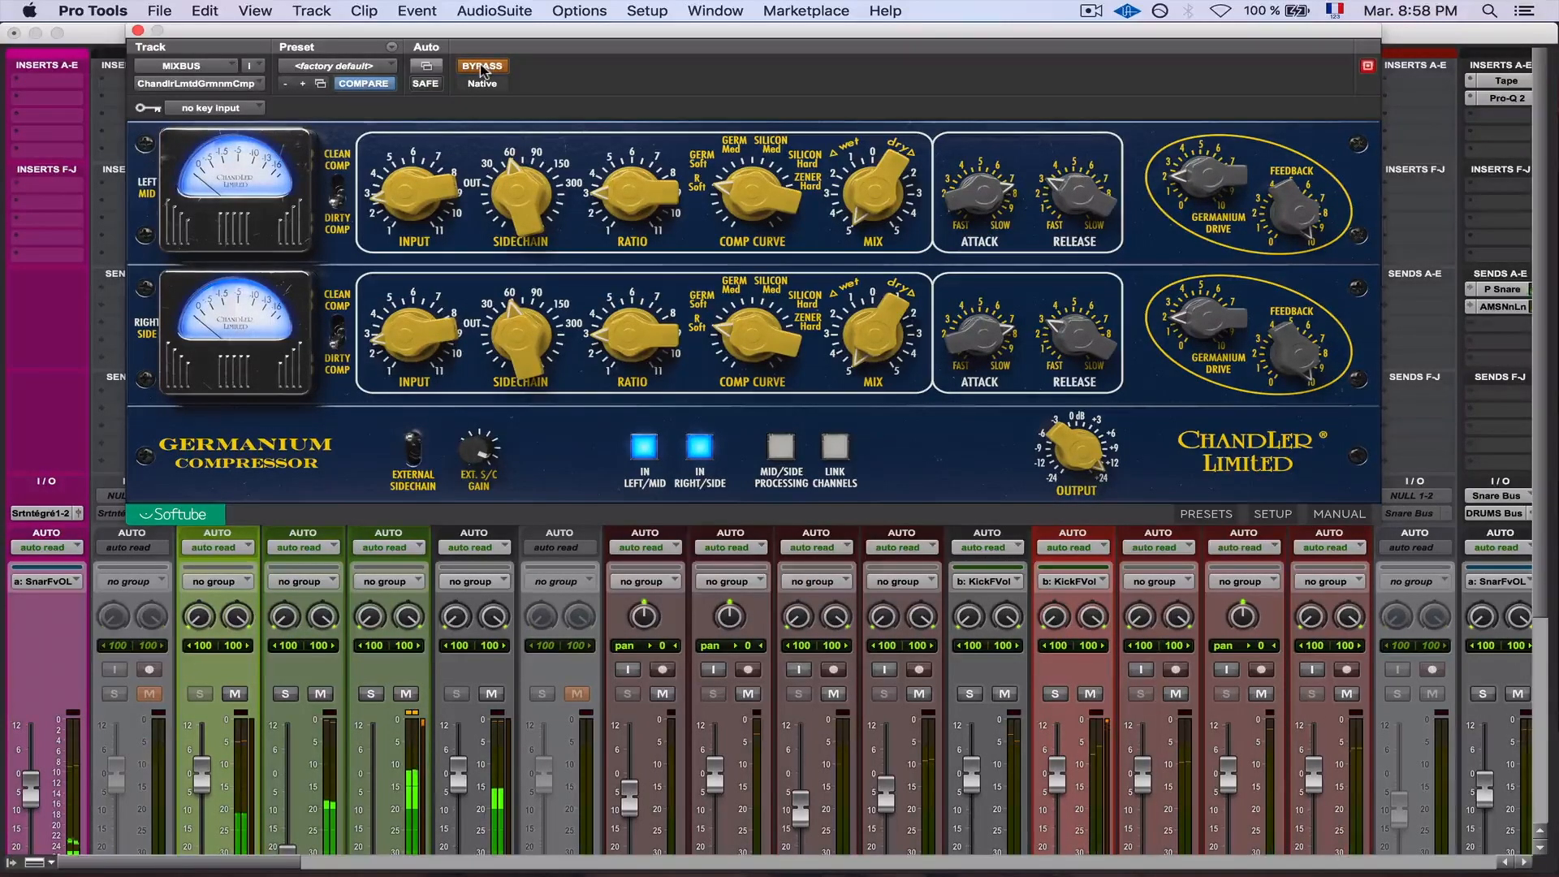
{"action": "left_click", "coordinate": [482, 68]}
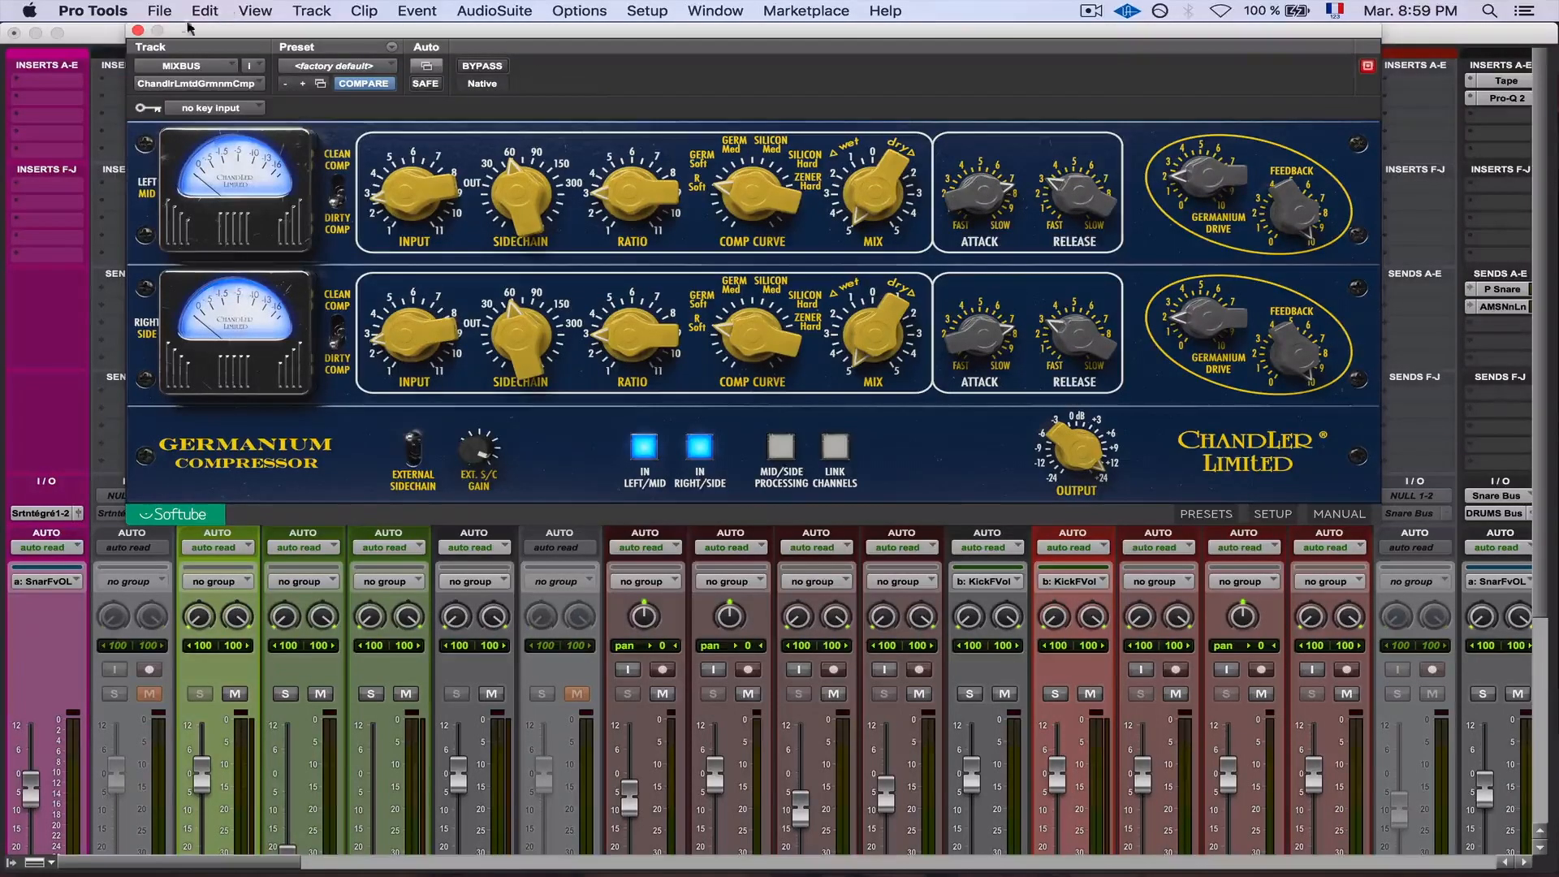
{"action": "left_click", "coordinate": [138, 33]}
Open the DRUMS Bus Germanium Compressor and compare the soloed drums repeatedly with it bypassed and active, leaving it active
{"action": "scroll", "coordinate": [1016, 338], "scroll_direction": "right", "scroll_amount": 10}
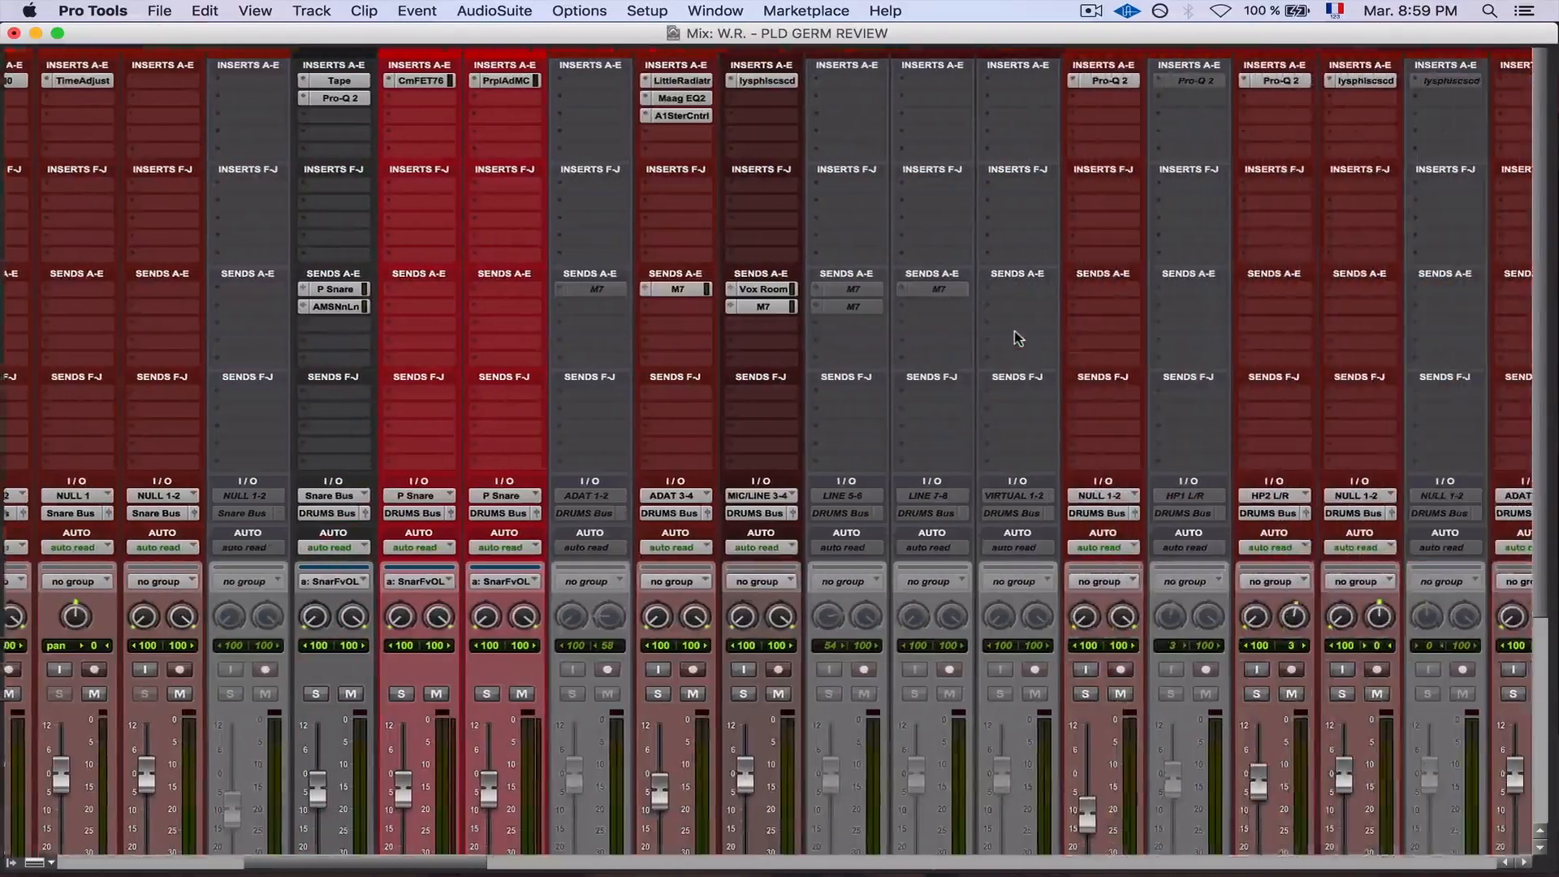
{"action": "scroll", "coordinate": [863, 208], "scroll_direction": "right", "scroll_amount": 12}
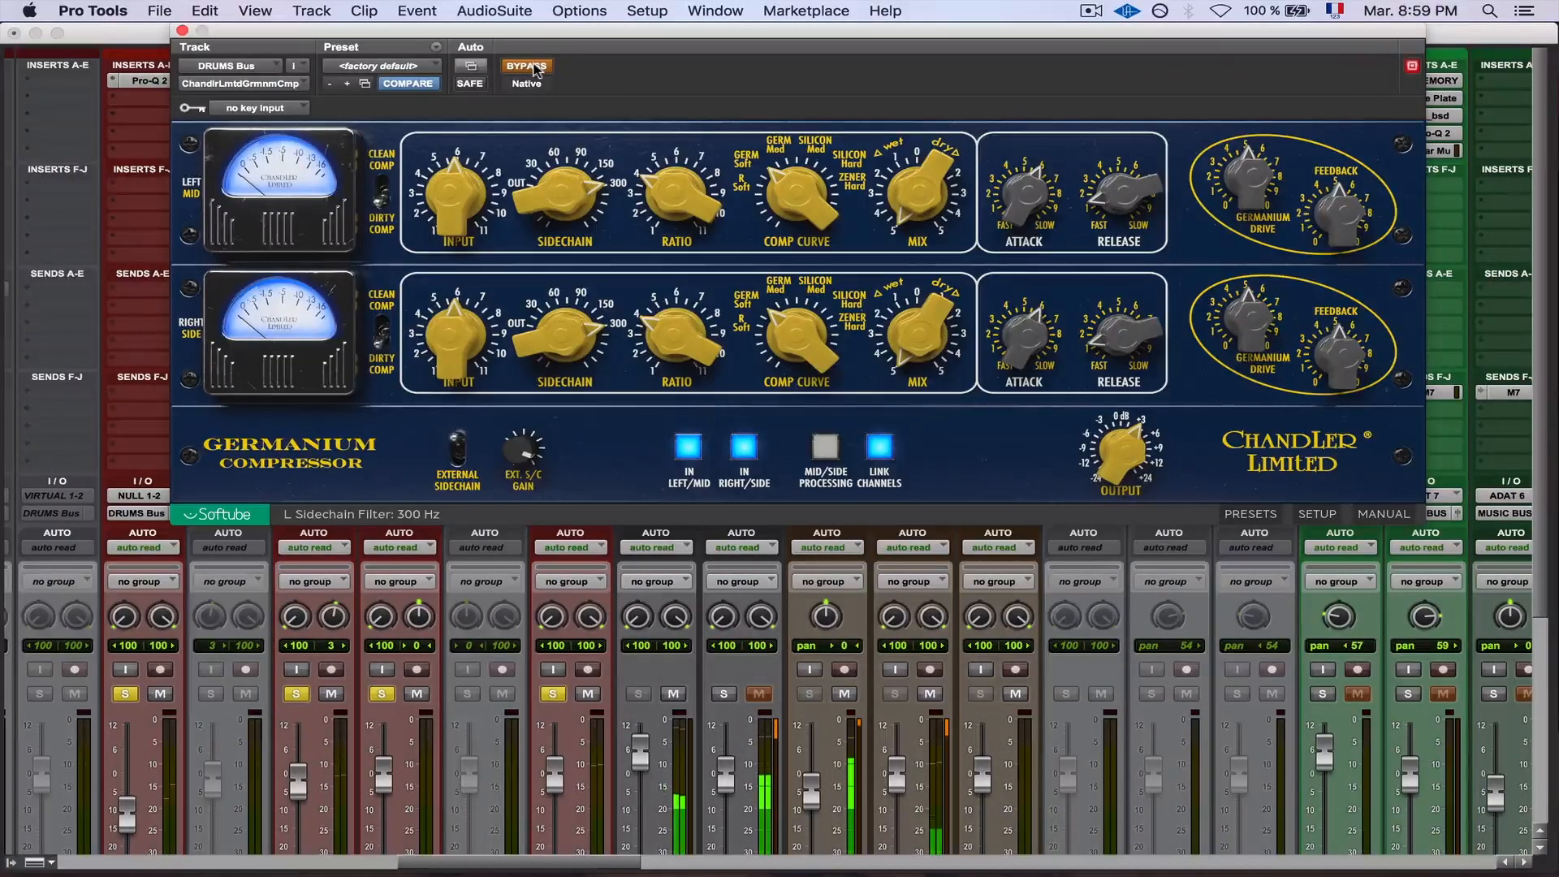
{"action": "left_click", "coordinate": [534, 67]}
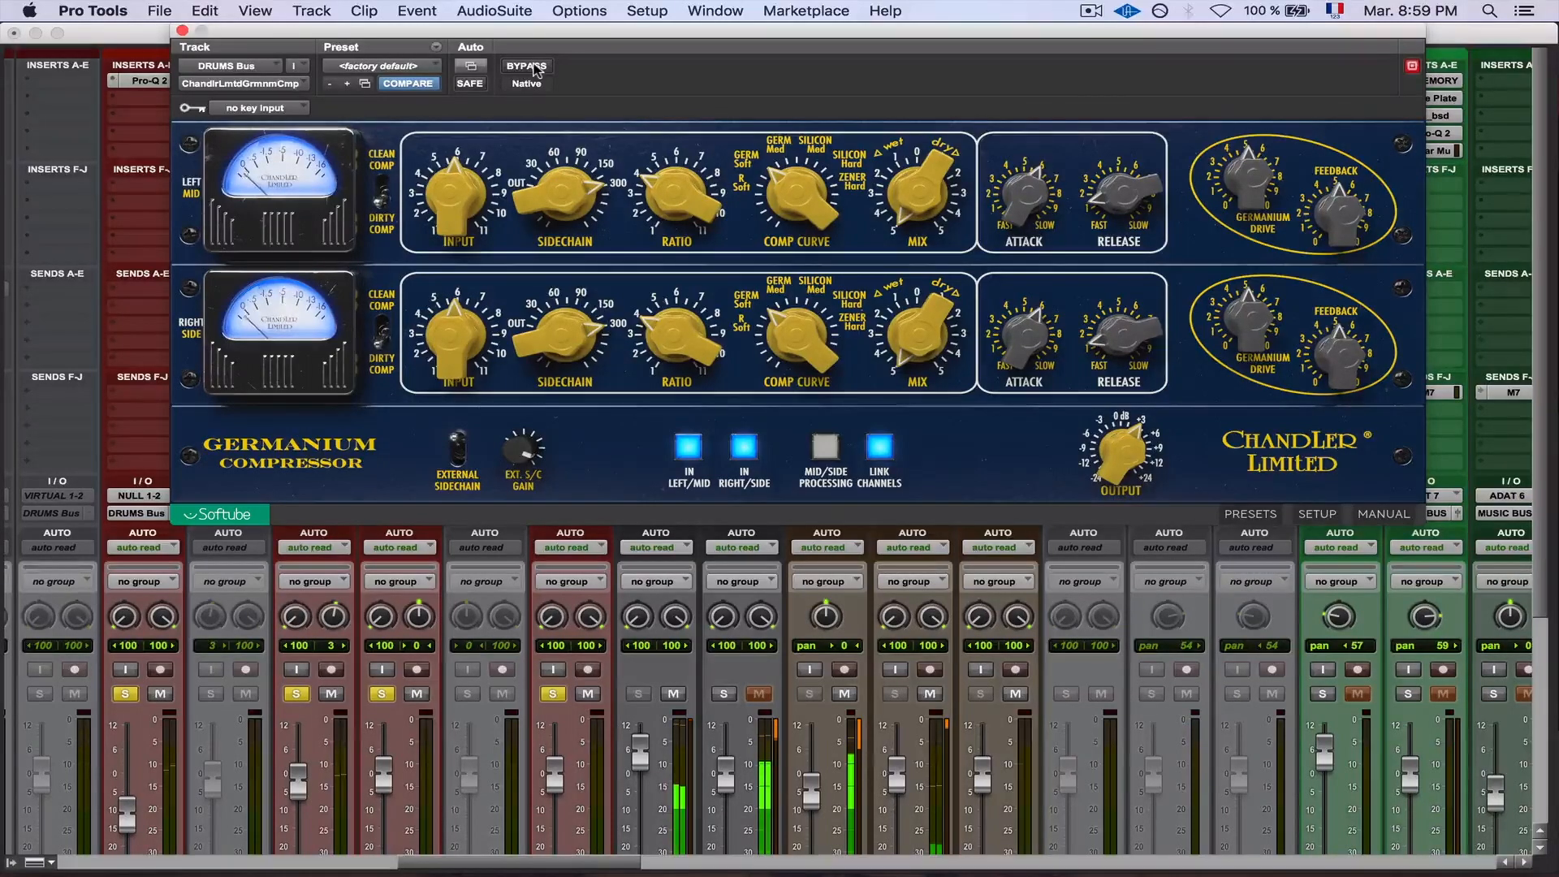
{"action": "left_click", "coordinate": [533, 68]}
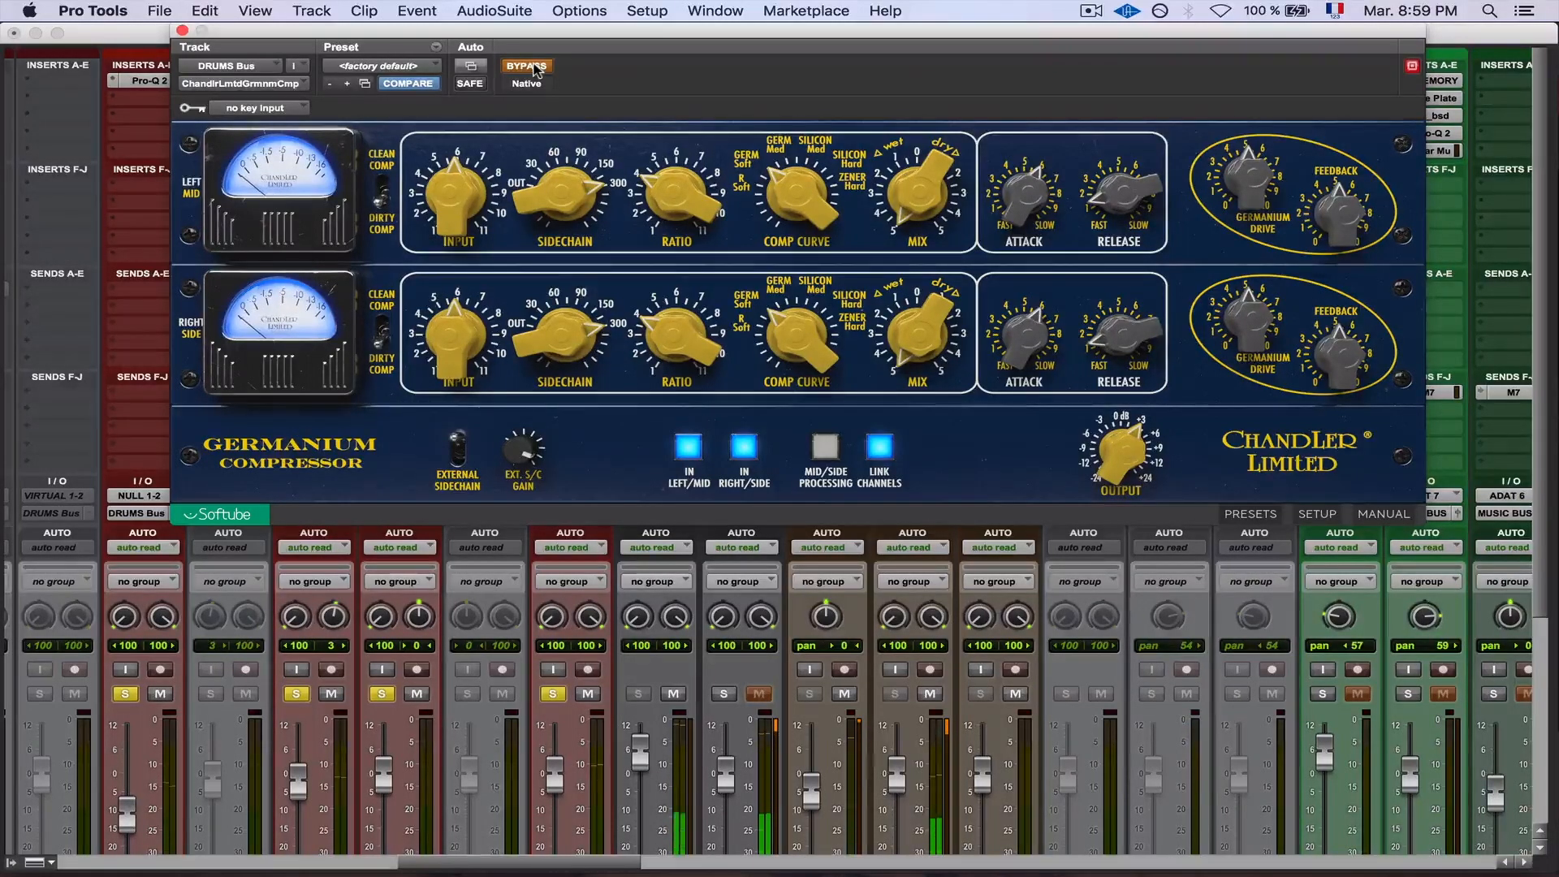
{"action": "left_click", "coordinate": [534, 67]}
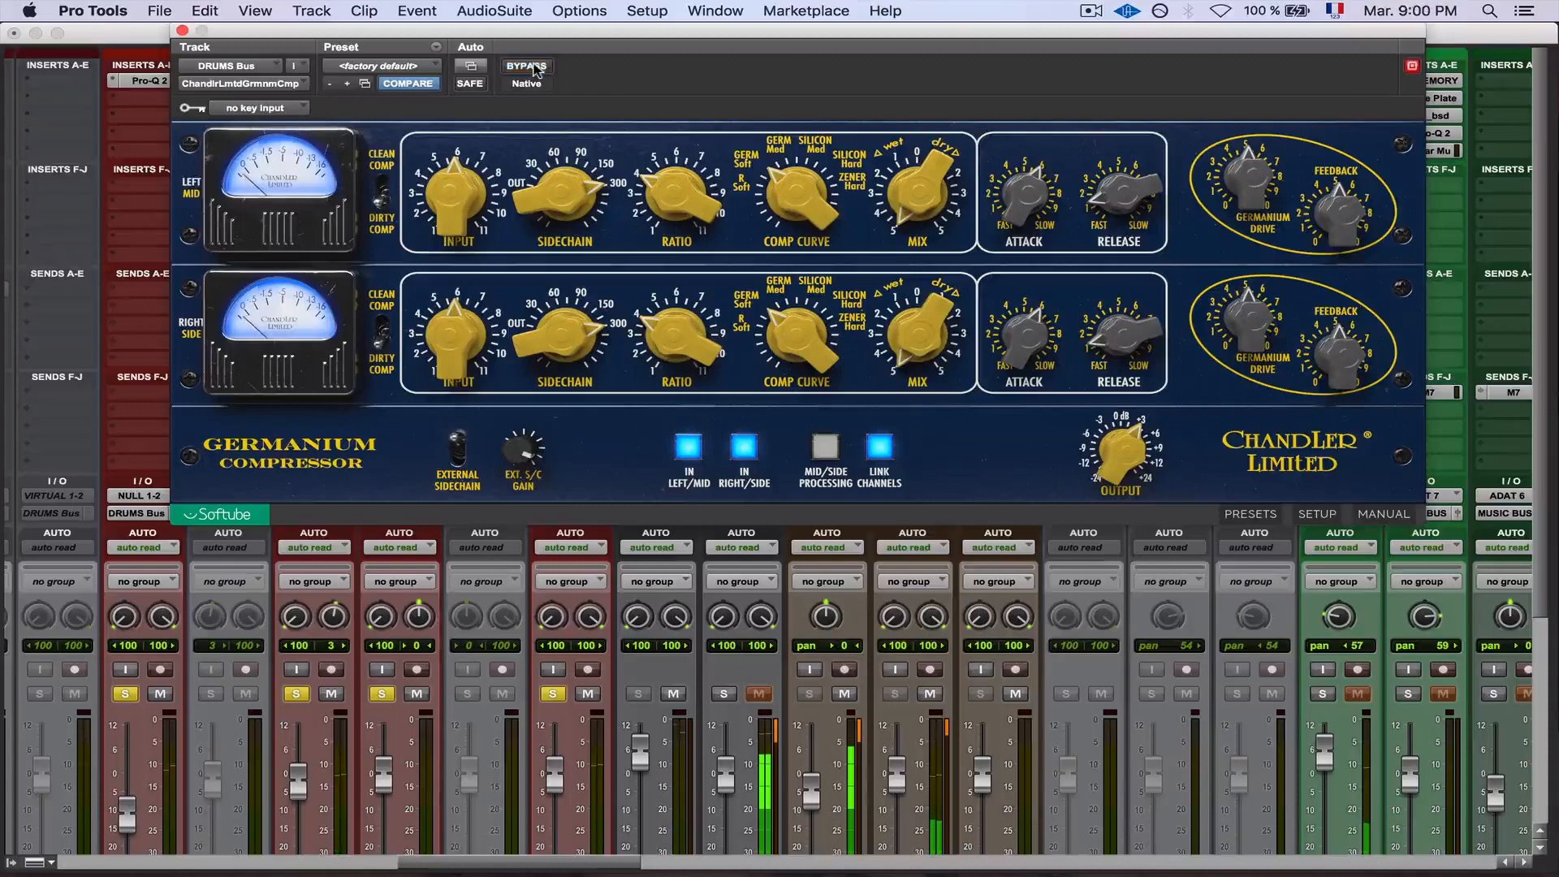
{"action": "left_click", "coordinate": [534, 67]}
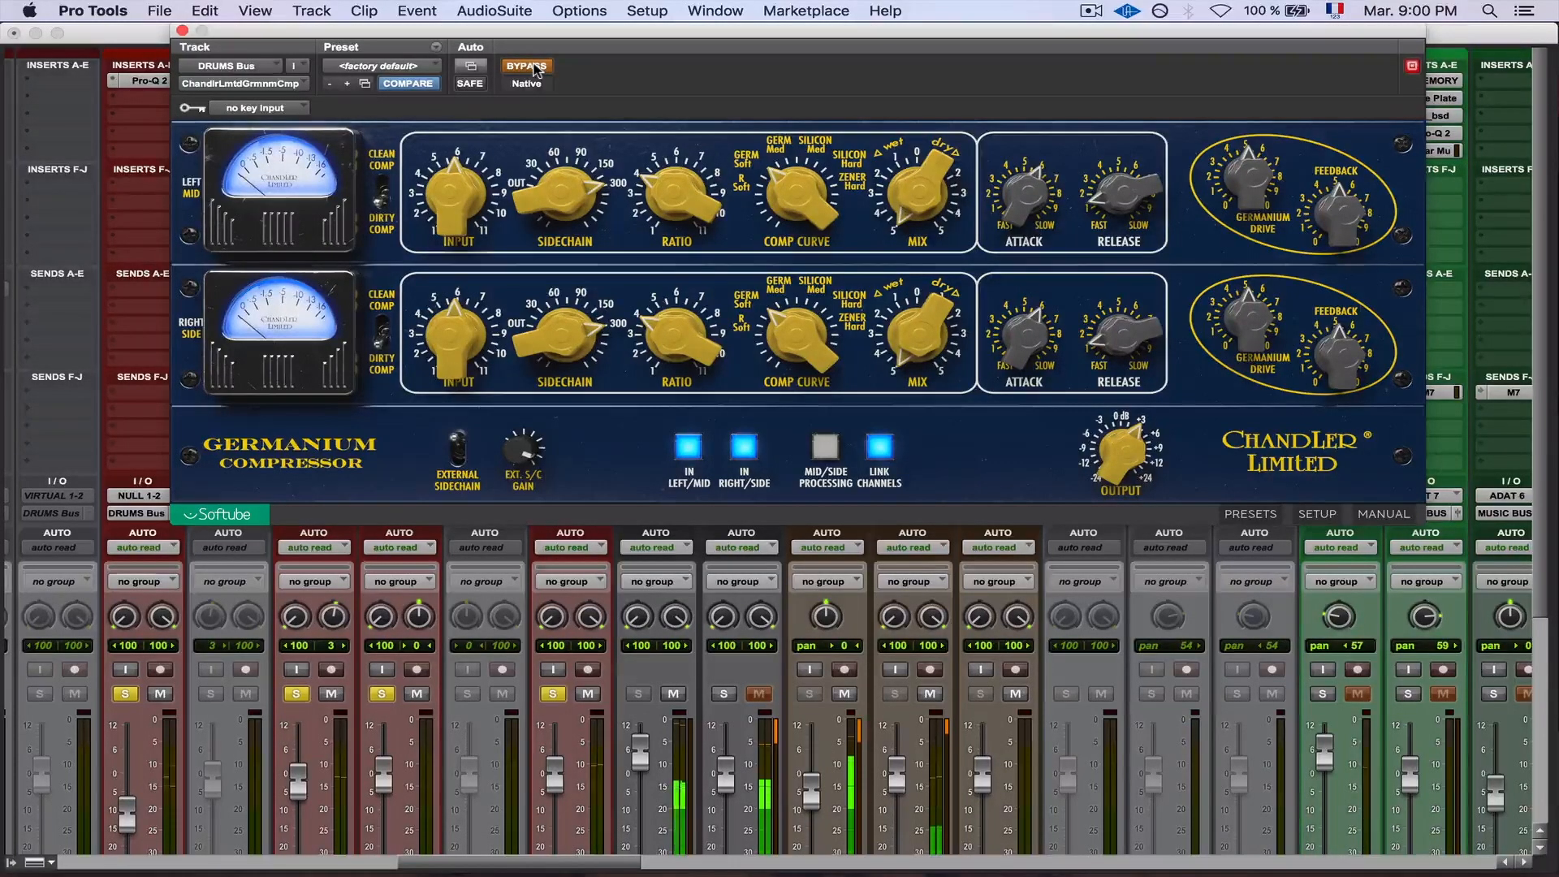
{"action": "left_click", "coordinate": [533, 68]}
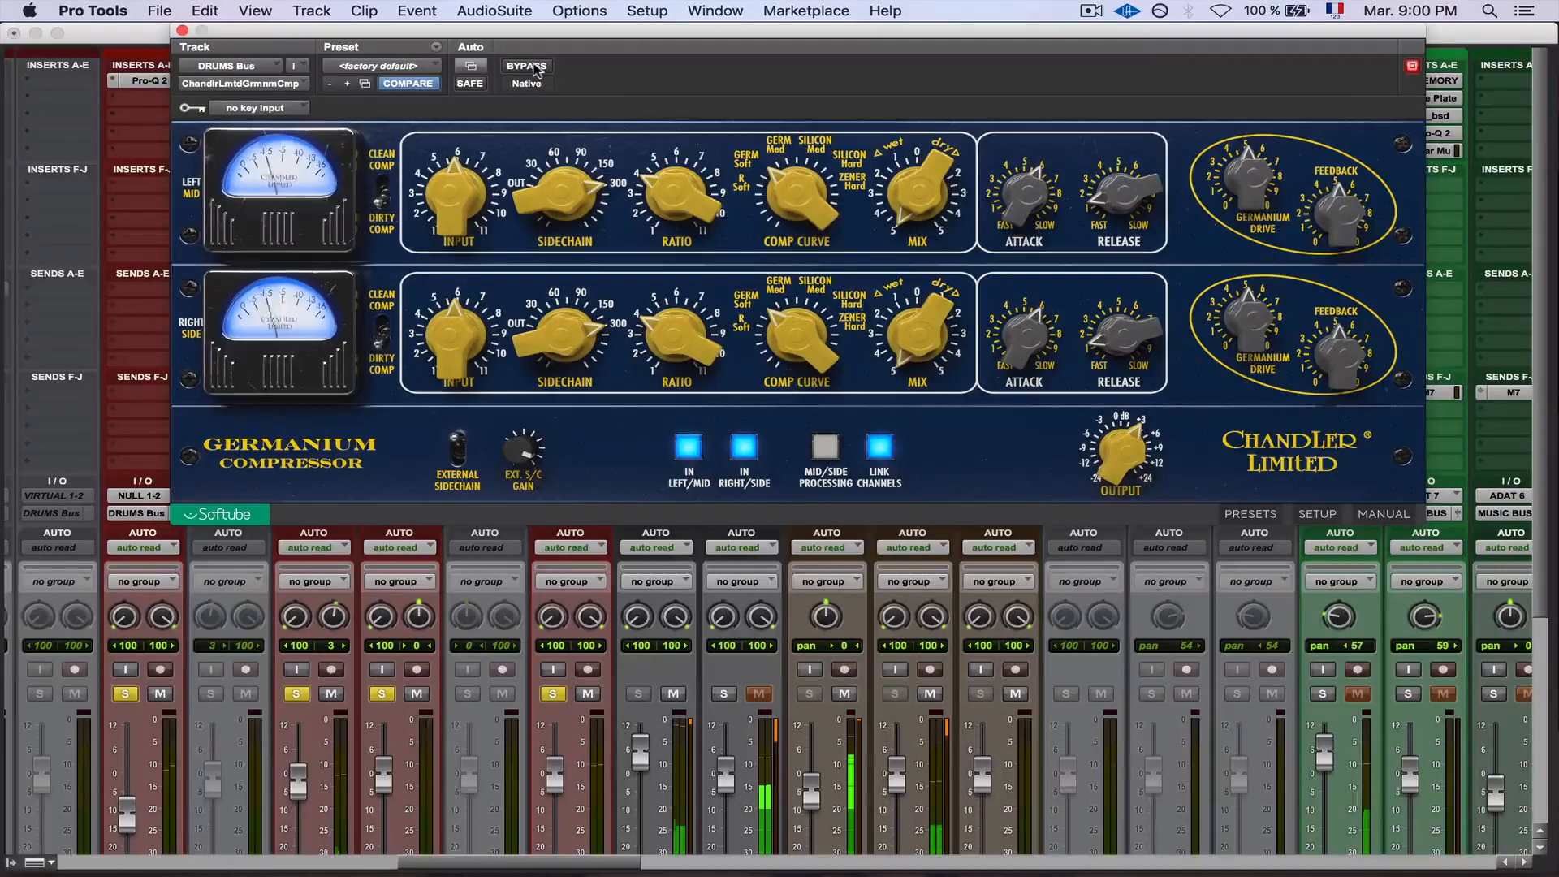
{"action": "left_click", "coordinate": [533, 67]}
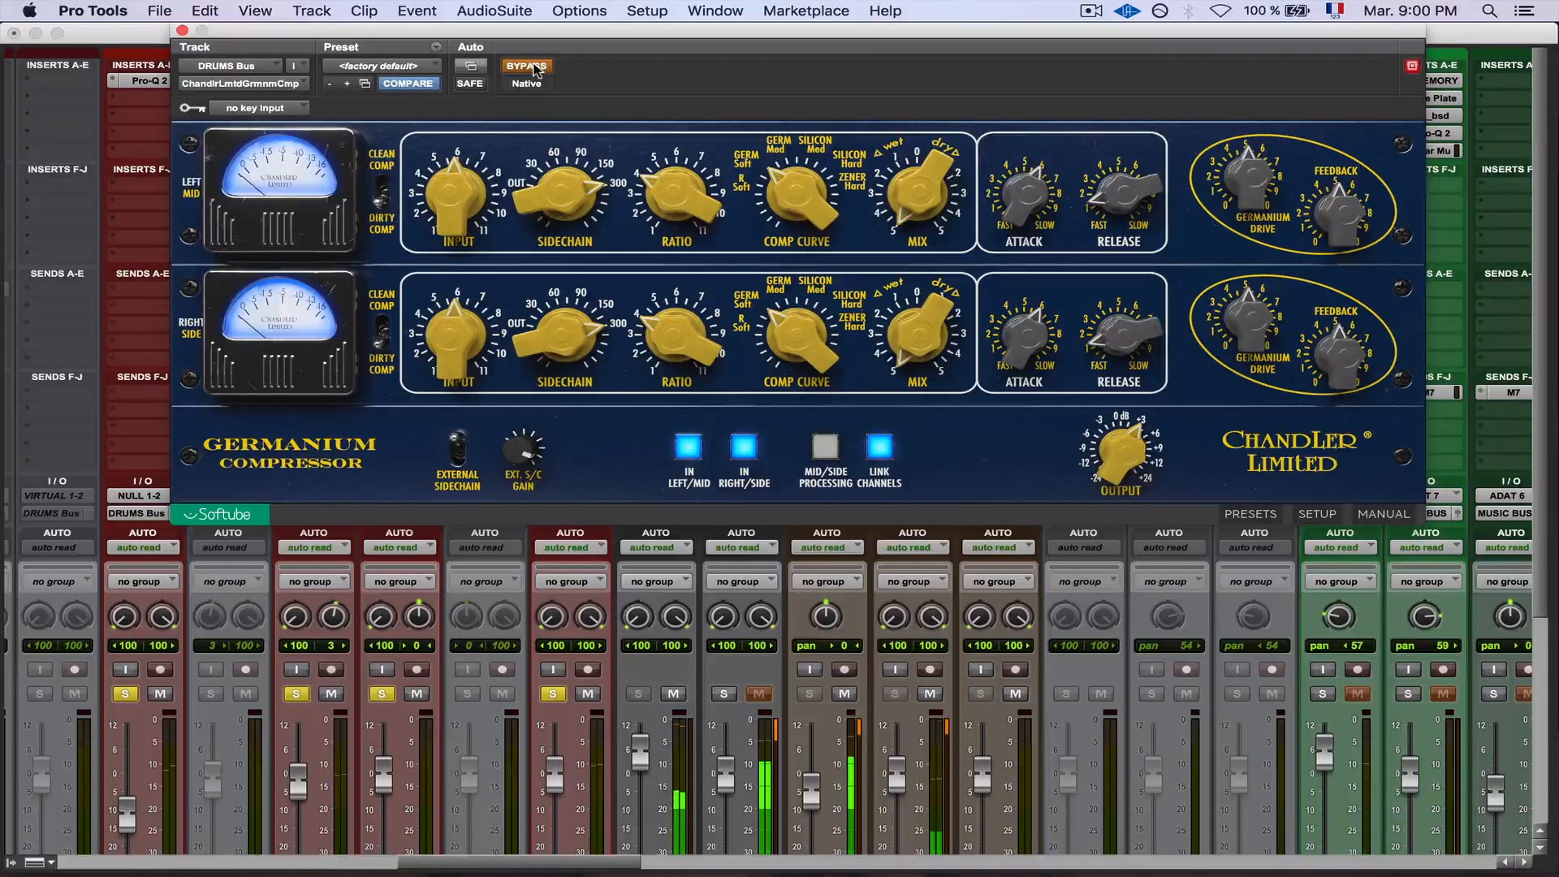
{"action": "left_click", "coordinate": [533, 68]}
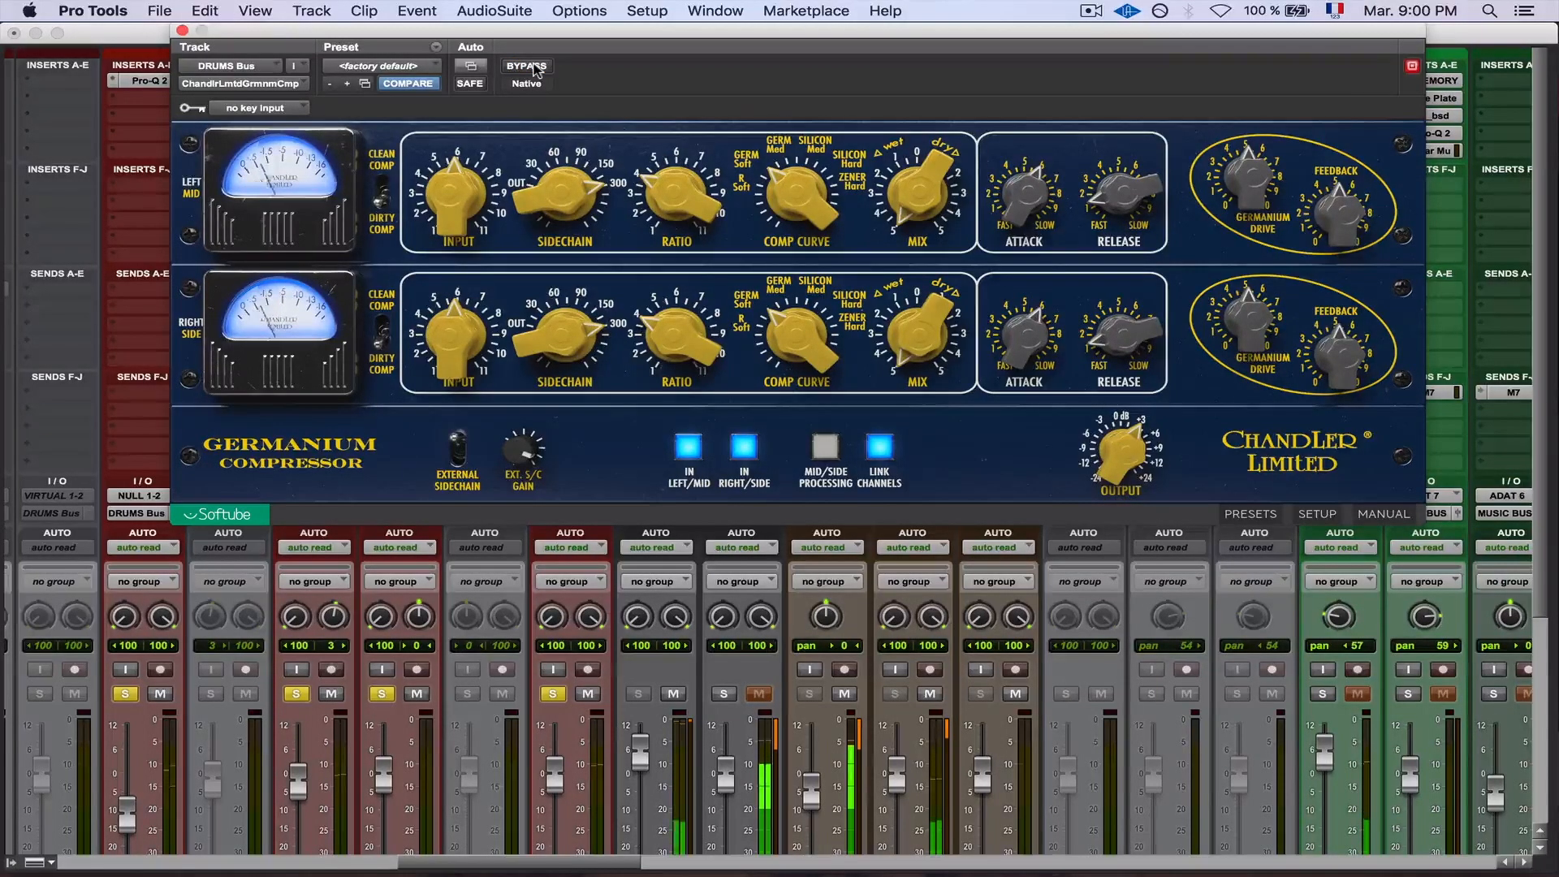
{"action": "left_click", "coordinate": [534, 68]}
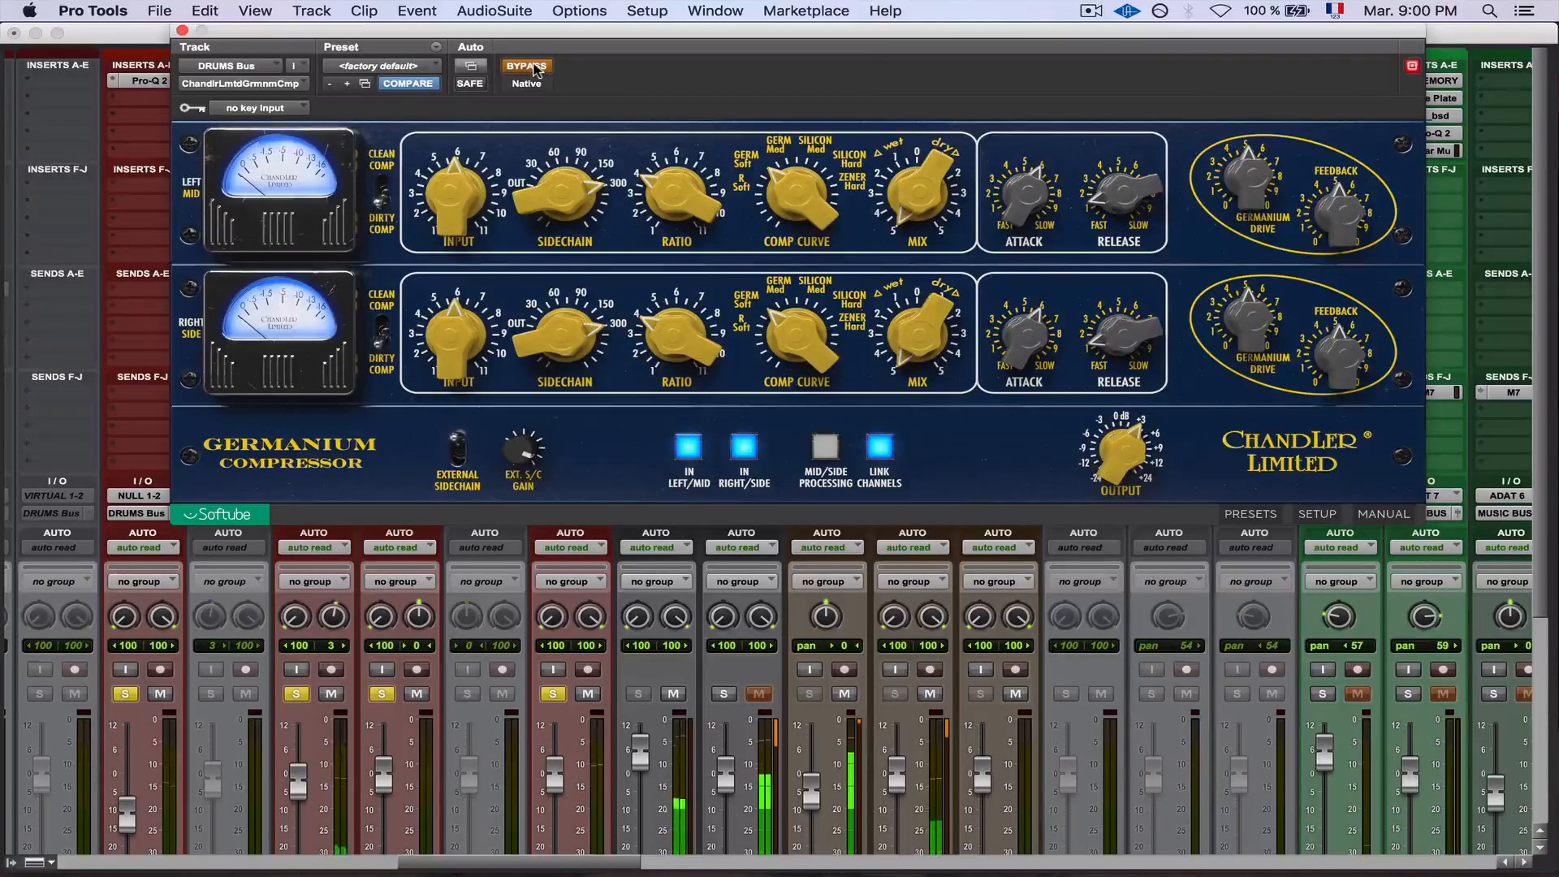
{"action": "left_click", "coordinate": [533, 67]}
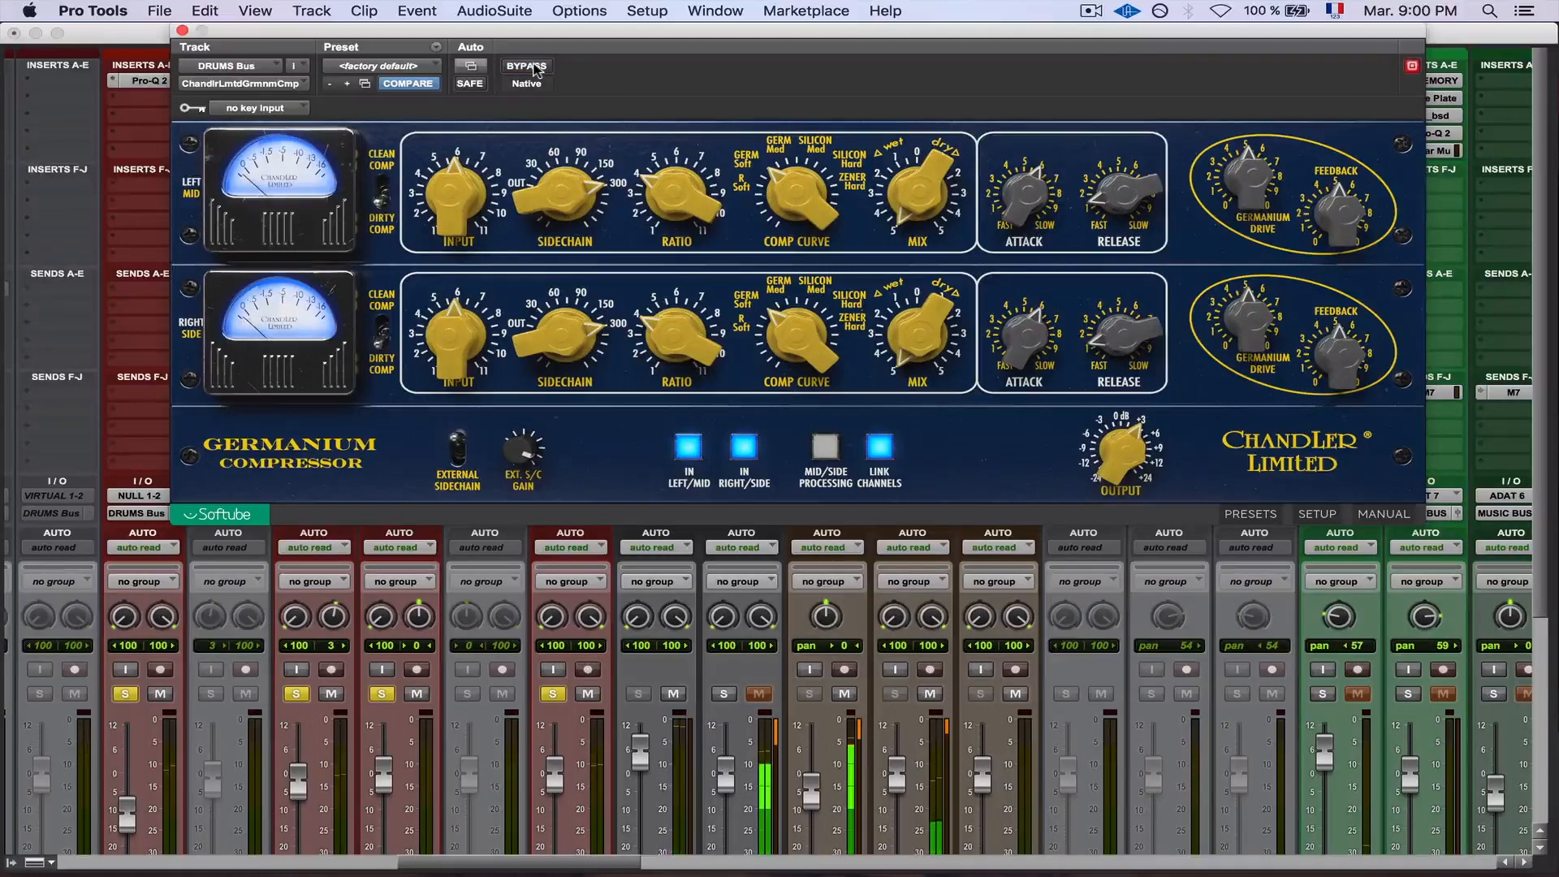
Level-match the DRUMS Bus Germanium Compressor against the bypassed drums, setting its output to 2.82 dB
{"action": "mouse_move", "coordinate": [1153, 469]}
{"action": "left_click_drag", "start_coordinate": [1133, 453], "coordinate": [1133, 456]}
{"action": "left_click", "coordinate": [542, 70]}
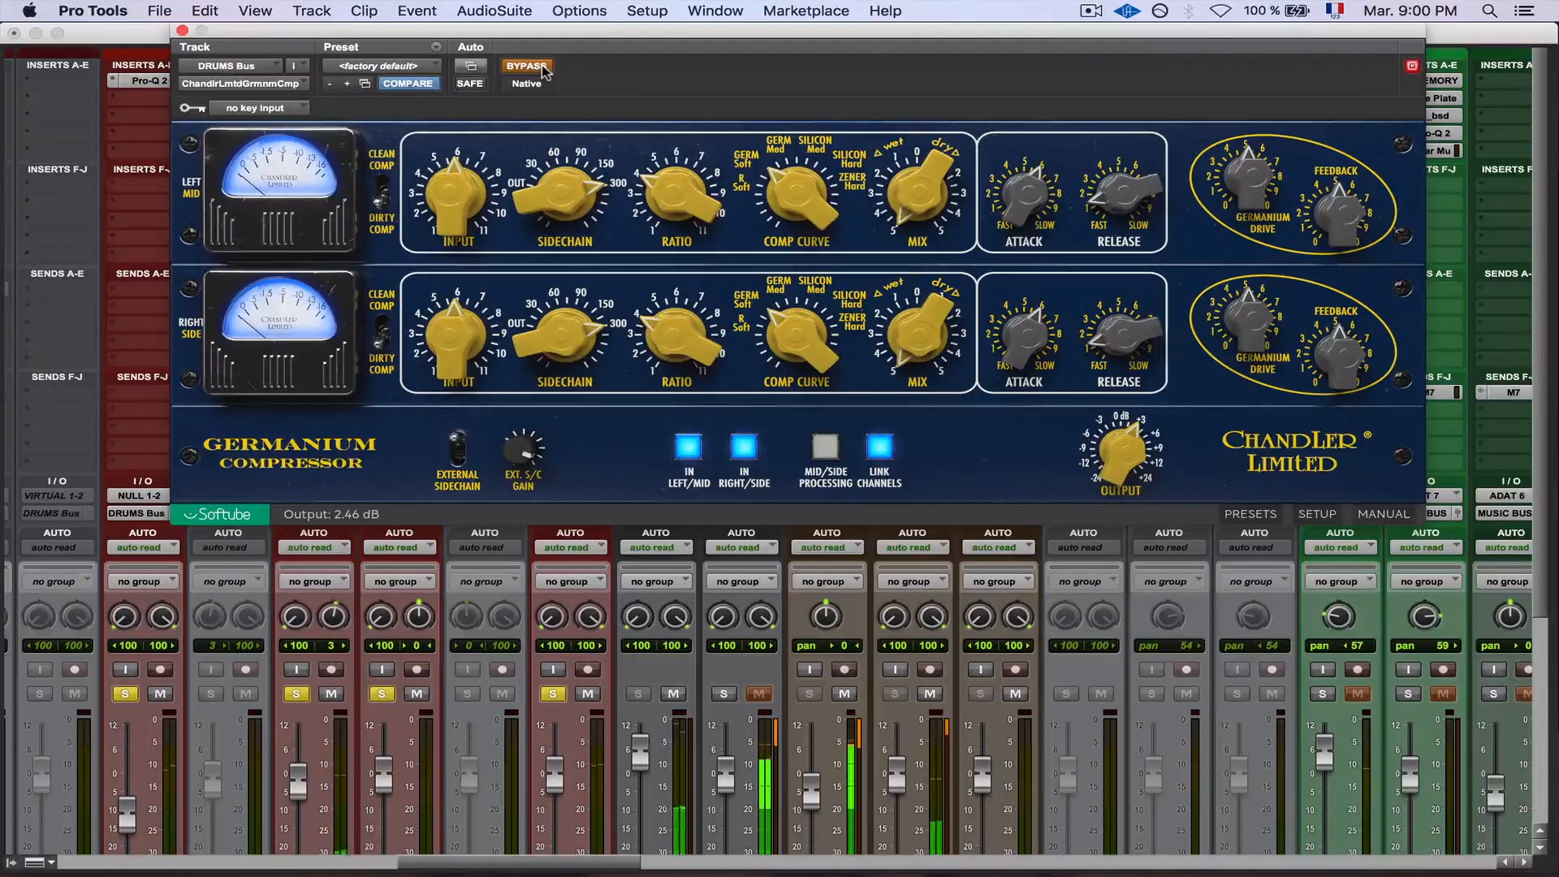
{"action": "left_click", "coordinate": [542, 69]}
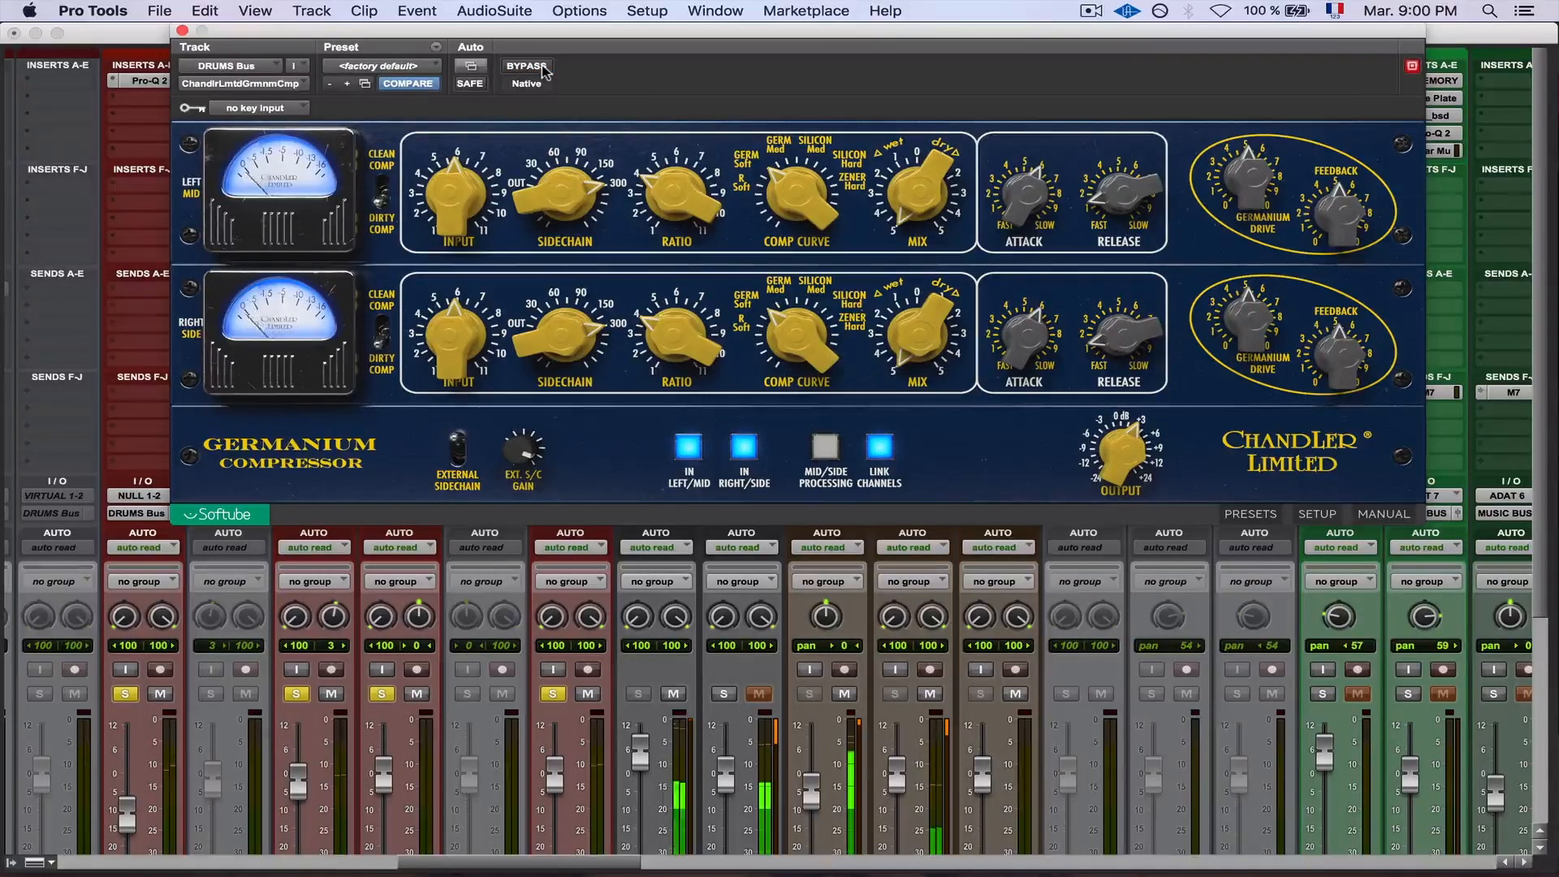
{"action": "mouse_move", "coordinate": [1084, 451]}
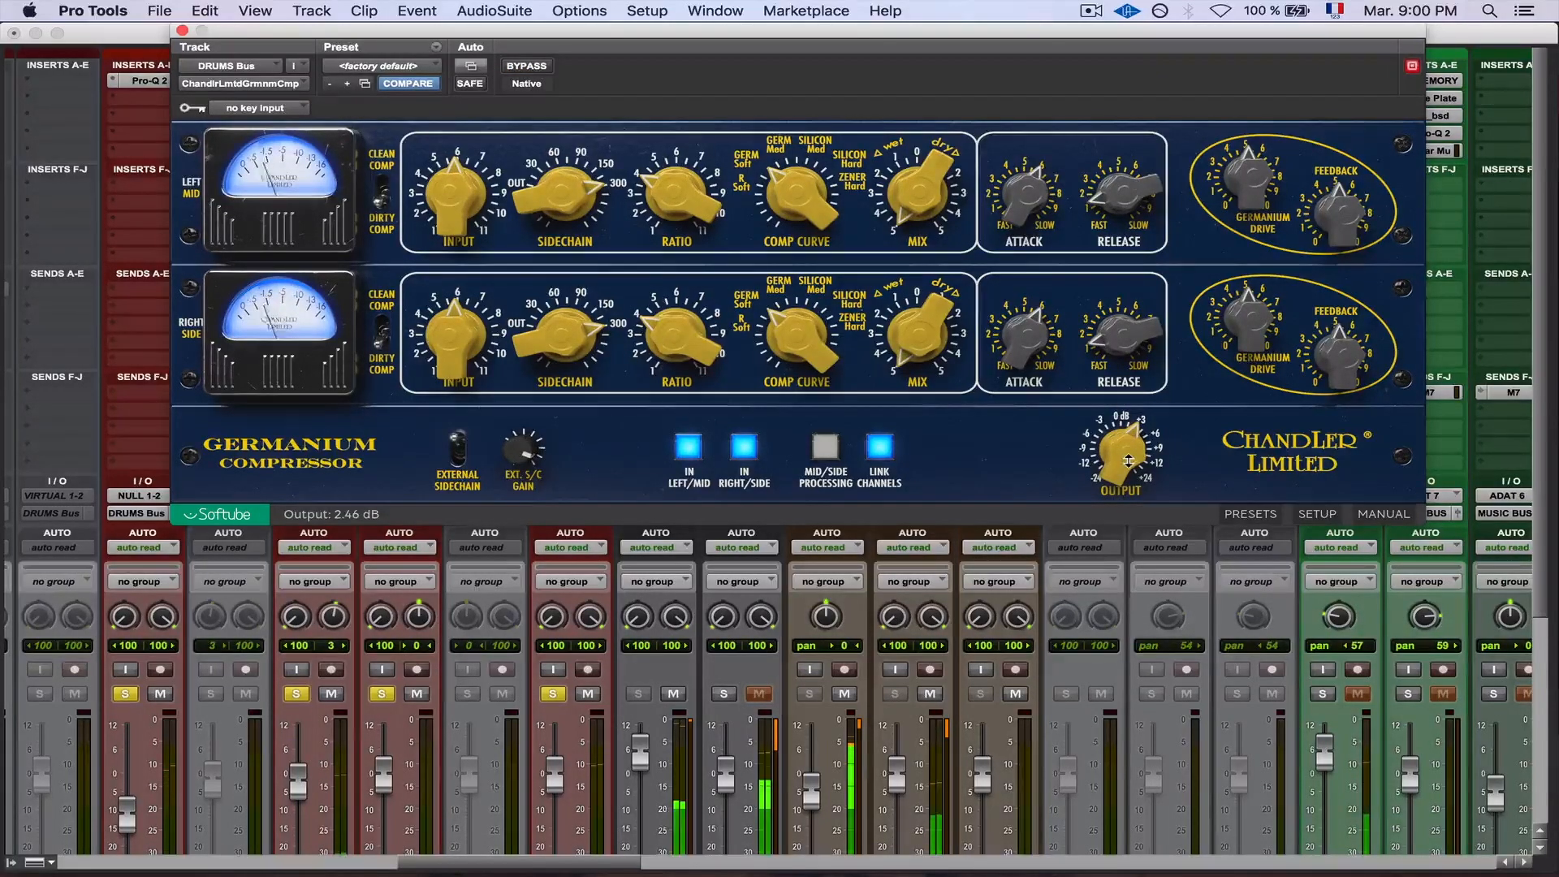
{"action": "left_click_drag", "start_coordinate": [1128, 459], "coordinate": [1128, 454]}
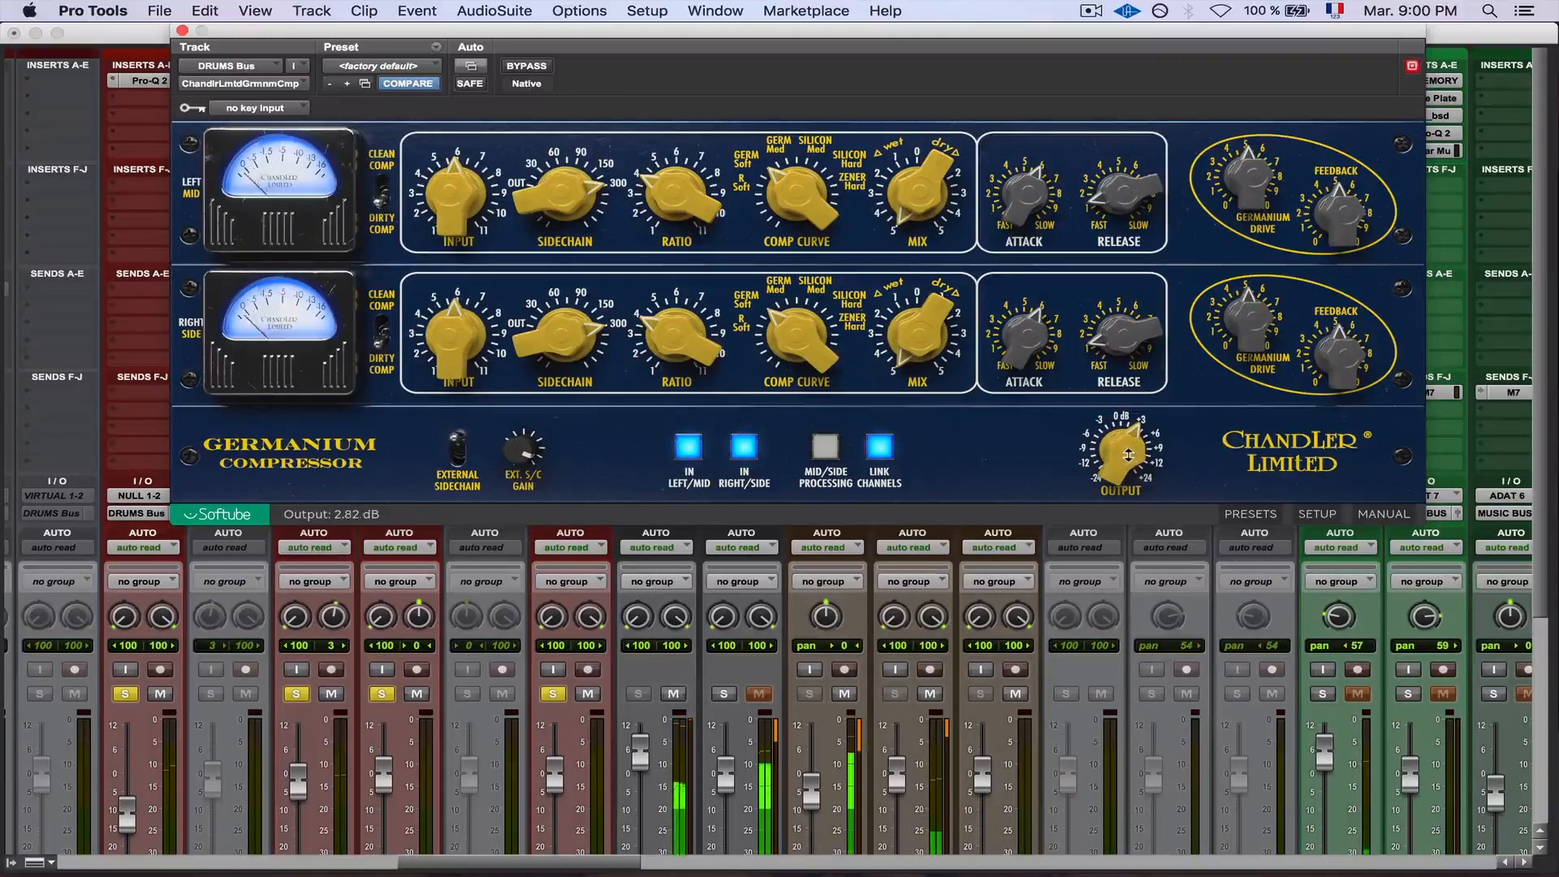
Compare the drums again at the new output level with the DRUMS Bus compressor bypassed and active, leaving it active
{"action": "left_click", "coordinate": [543, 70]}
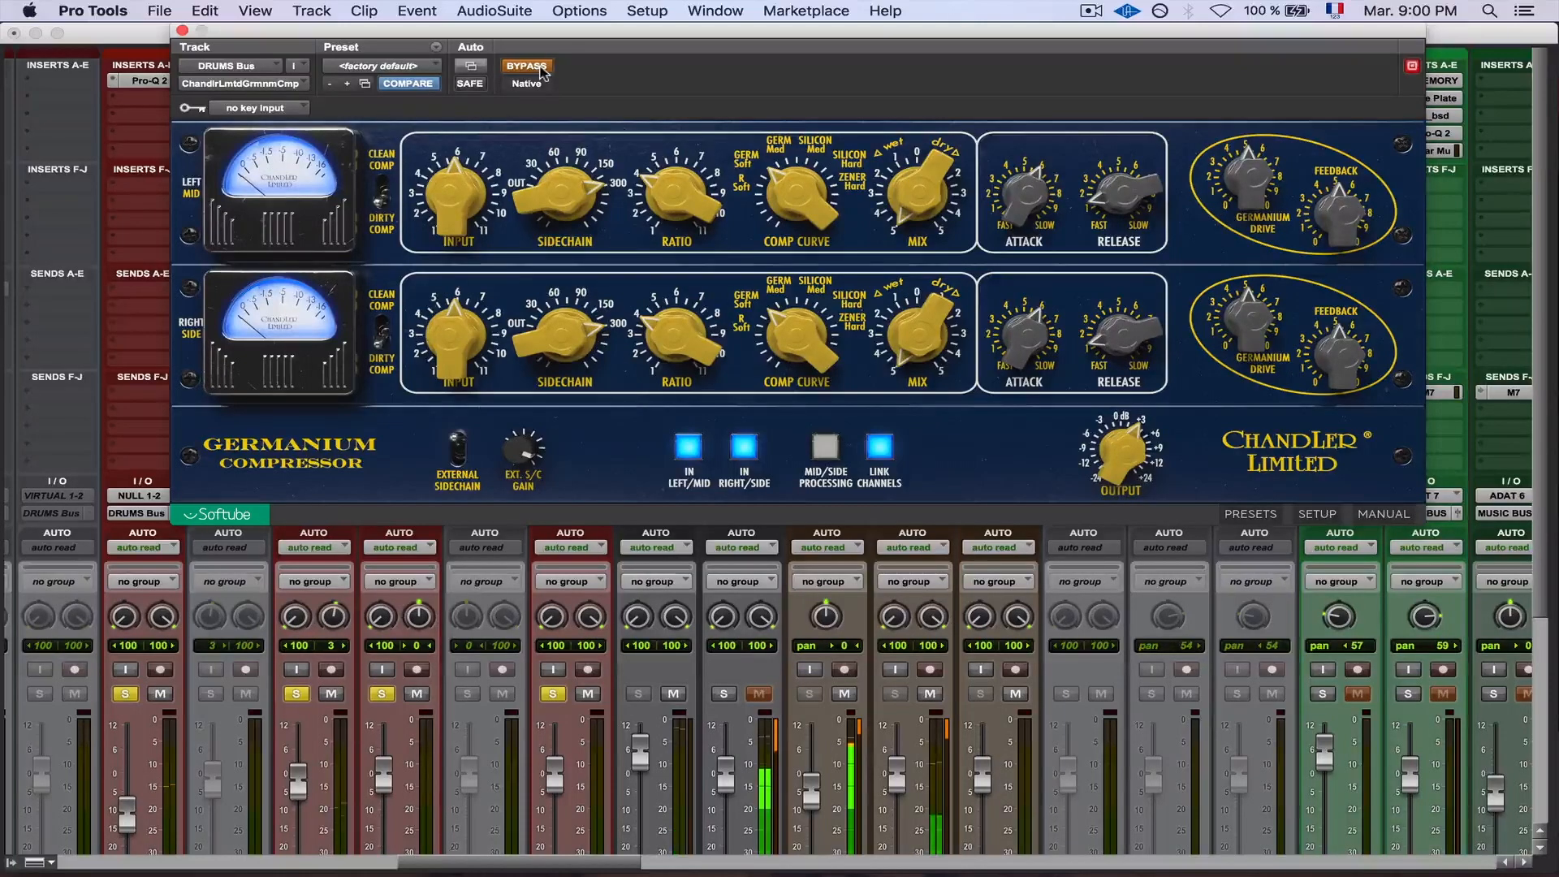
{"action": "left_click", "coordinate": [540, 67]}
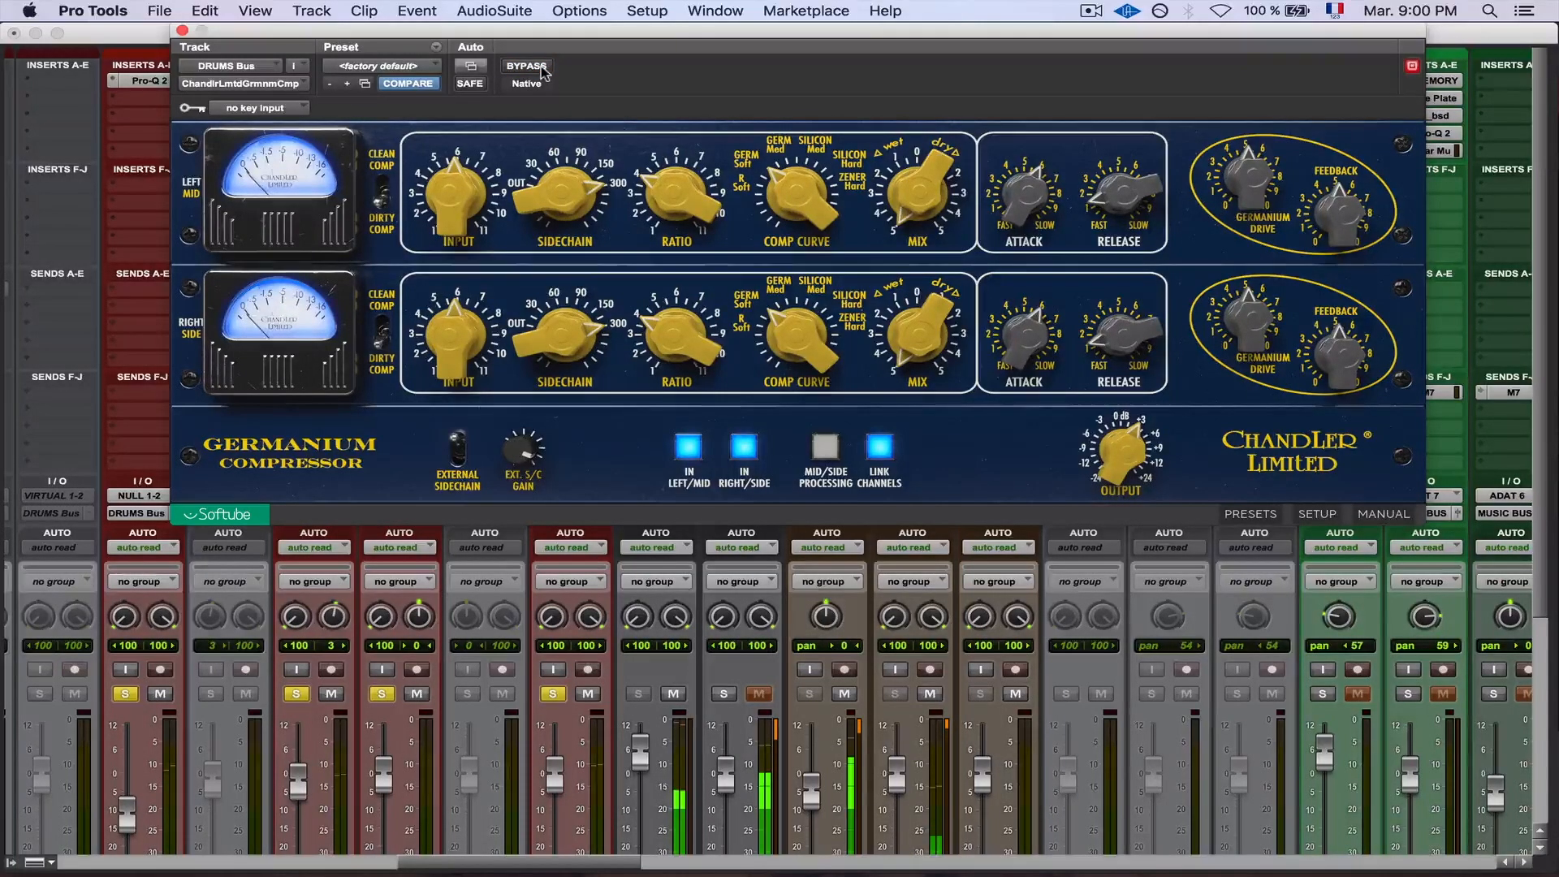
{"action": "left_click", "coordinate": [540, 67]}
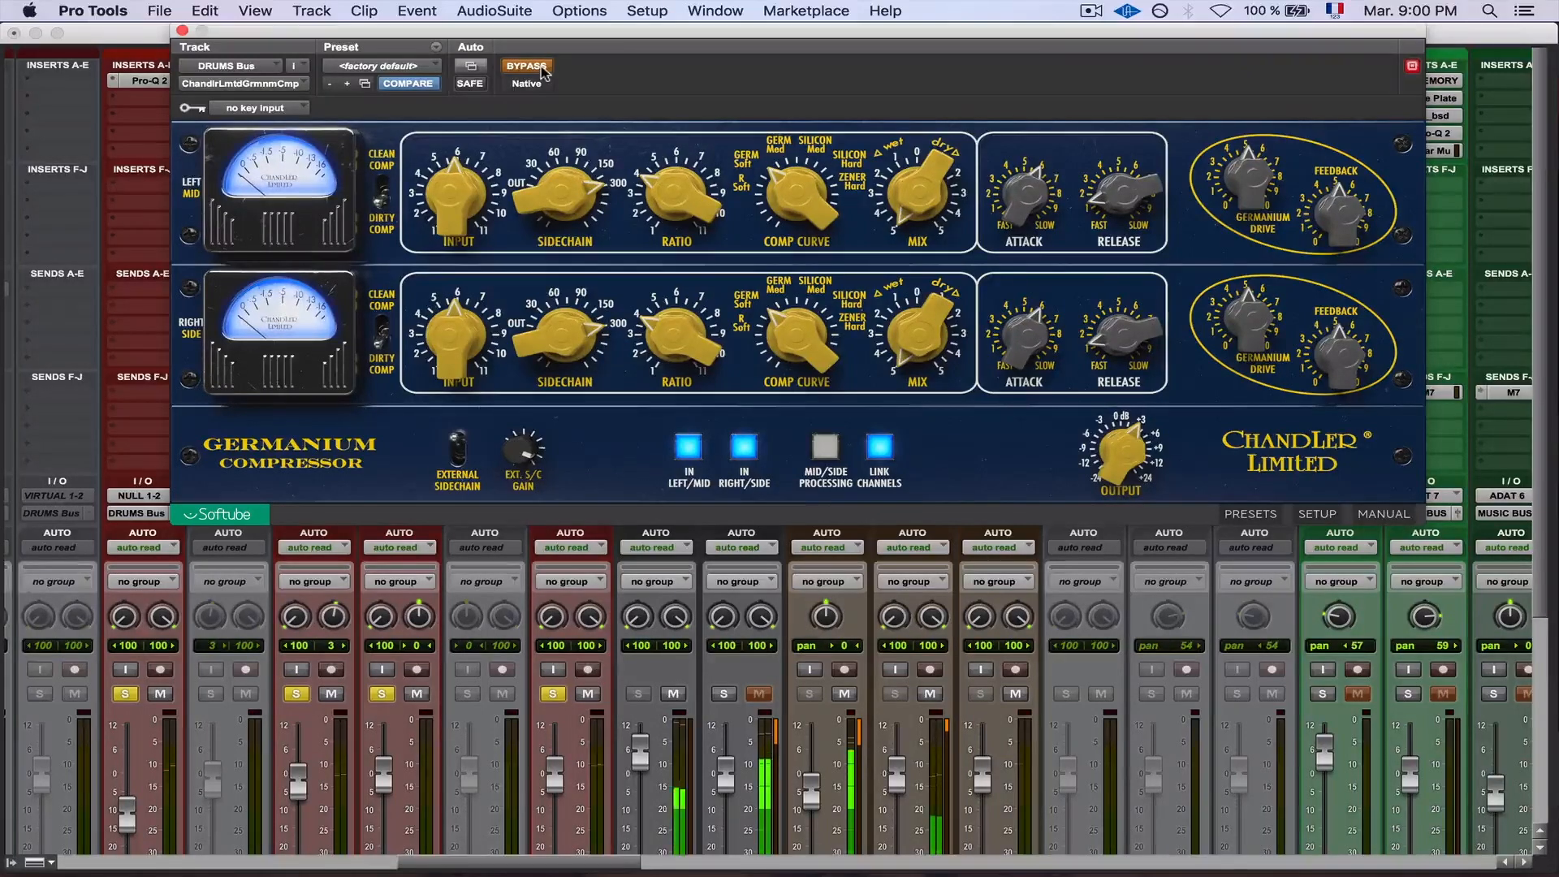
{"action": "left_click", "coordinate": [540, 66]}
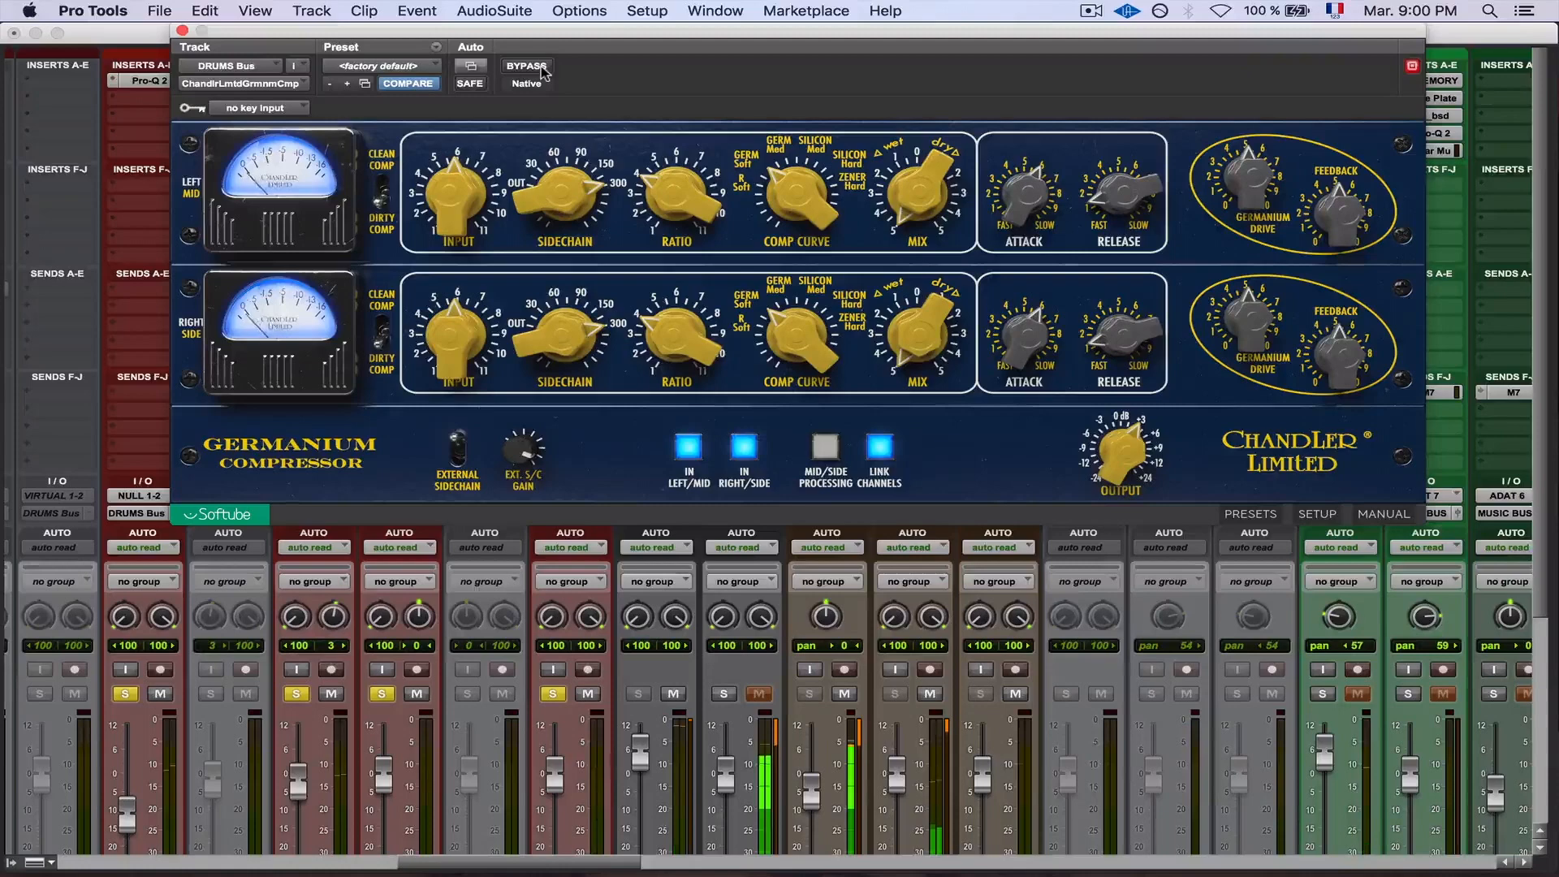
{"action": "left_click", "coordinate": [540, 68]}
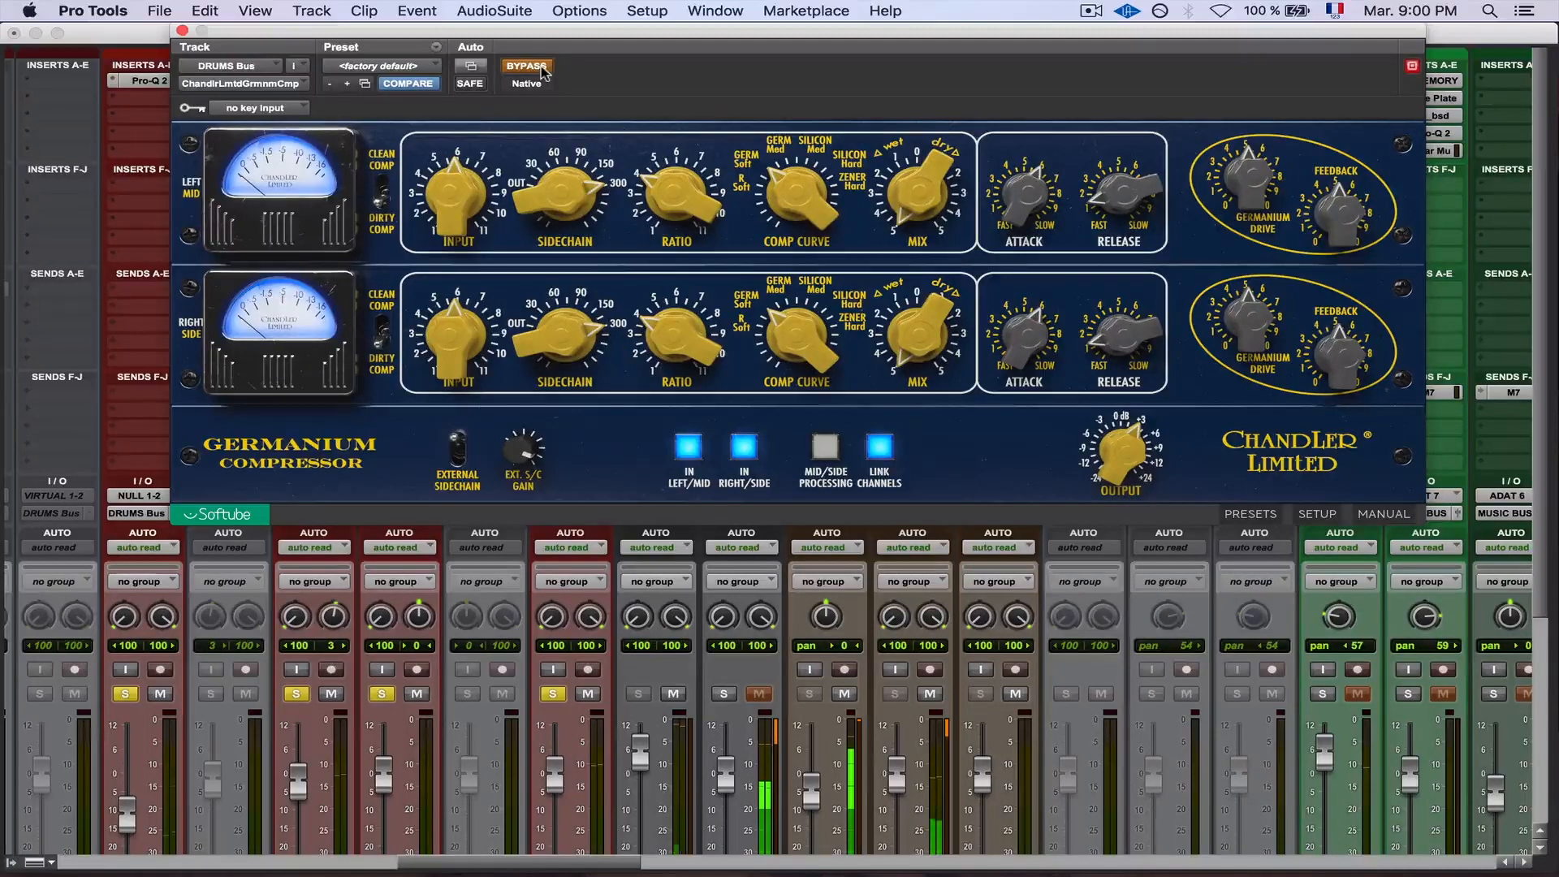
{"action": "left_click", "coordinate": [540, 67]}
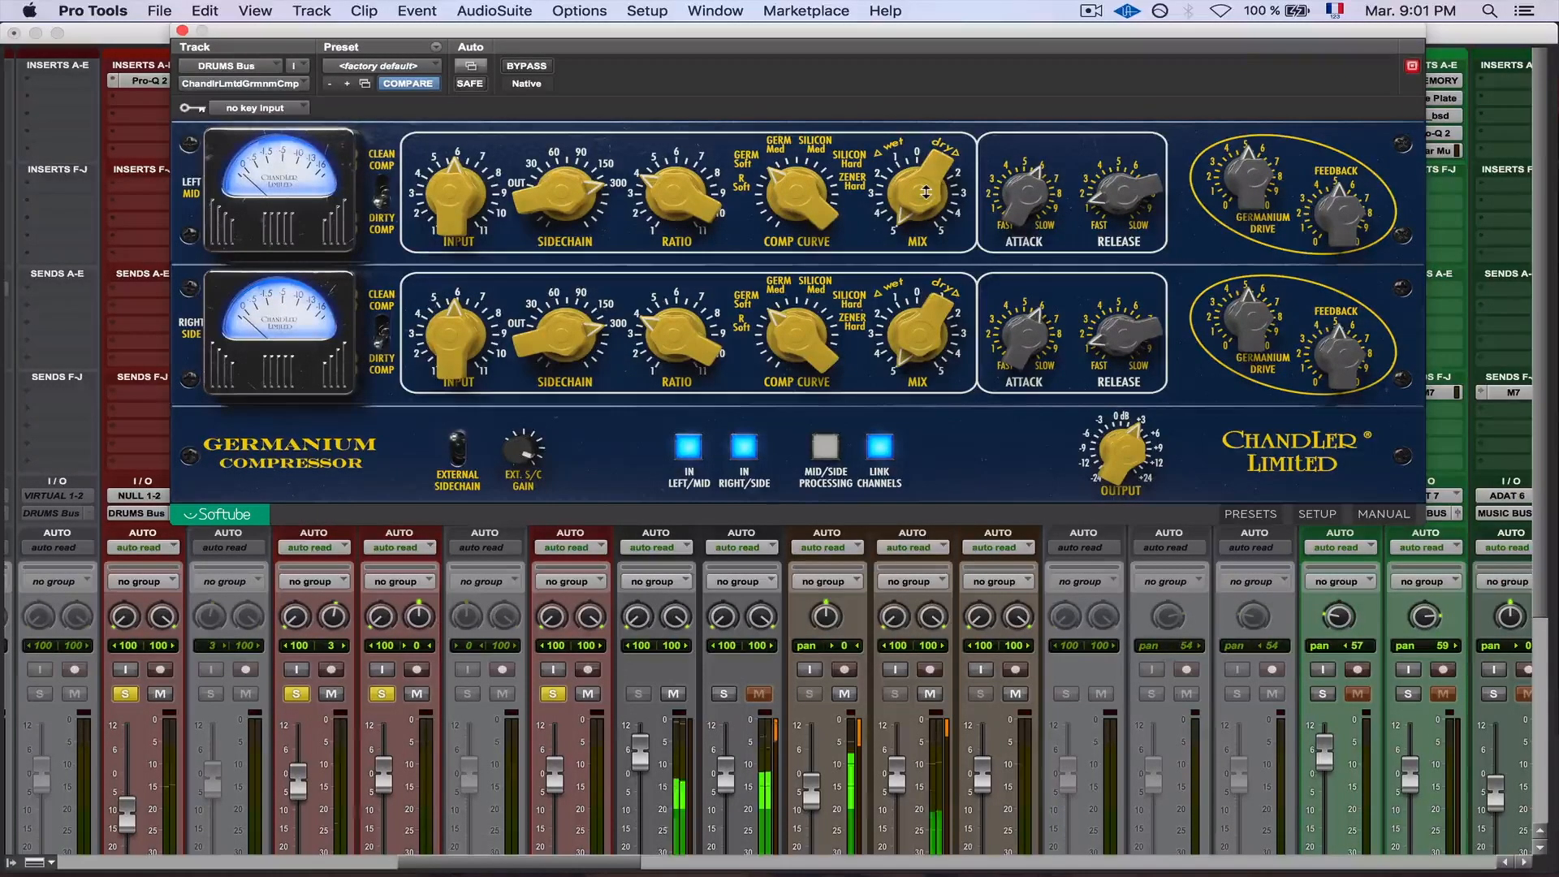
Try the DRUMS Bus compressor with its mix at 0.00 against the bypassed signal, and return the mix to 5.00
{"action": "left_click_drag", "start_coordinate": [926, 191], "coordinate": [932, 145]}
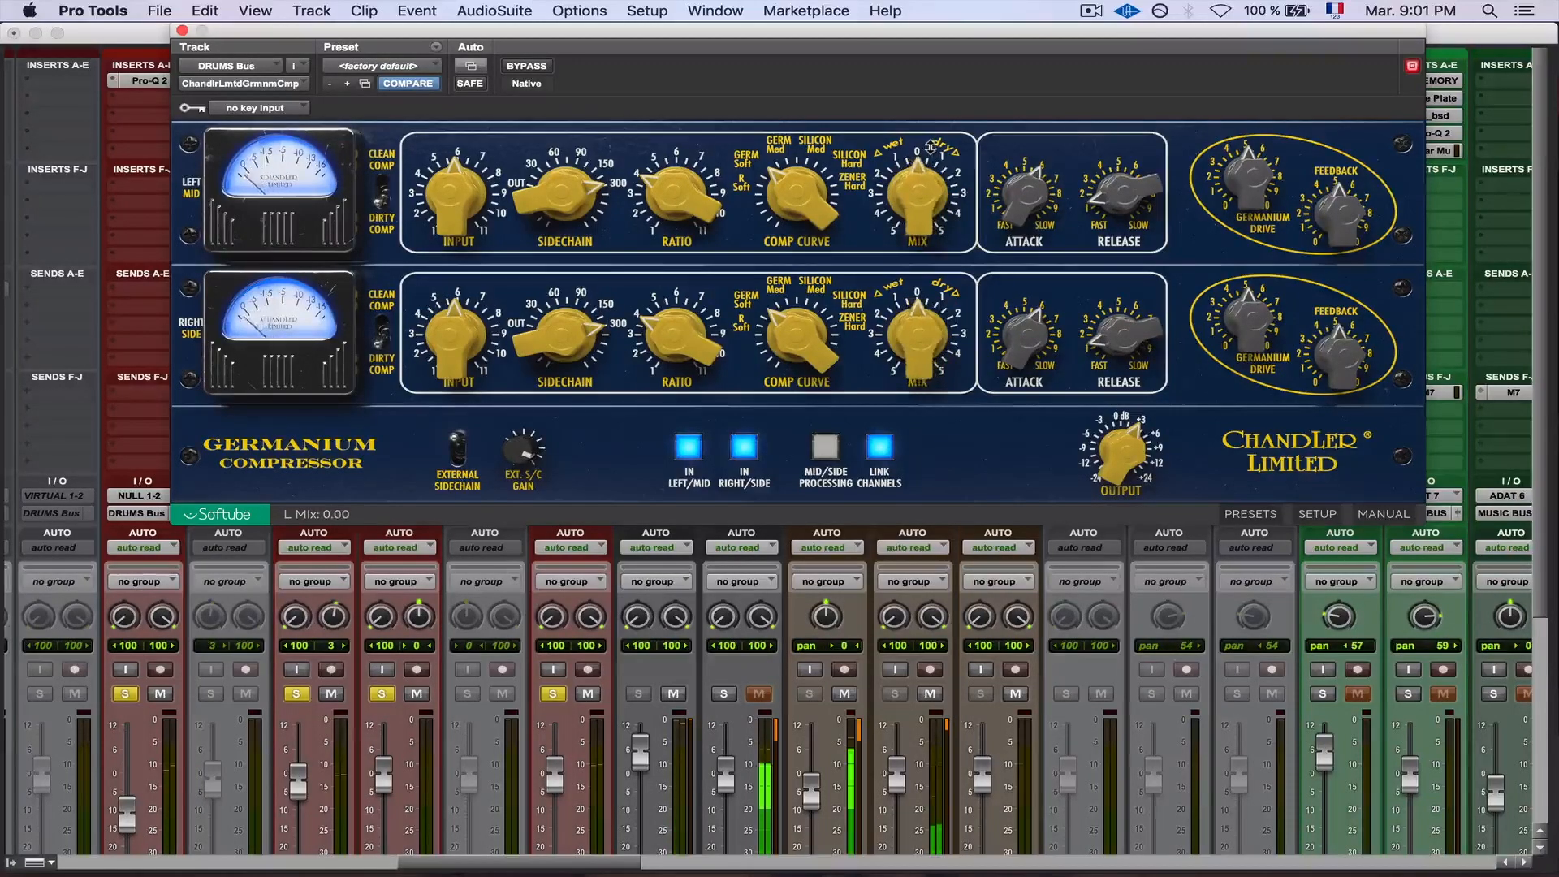
{"action": "left_click", "coordinate": [527, 66]}
{"action": "left_click", "coordinate": [532, 68]}
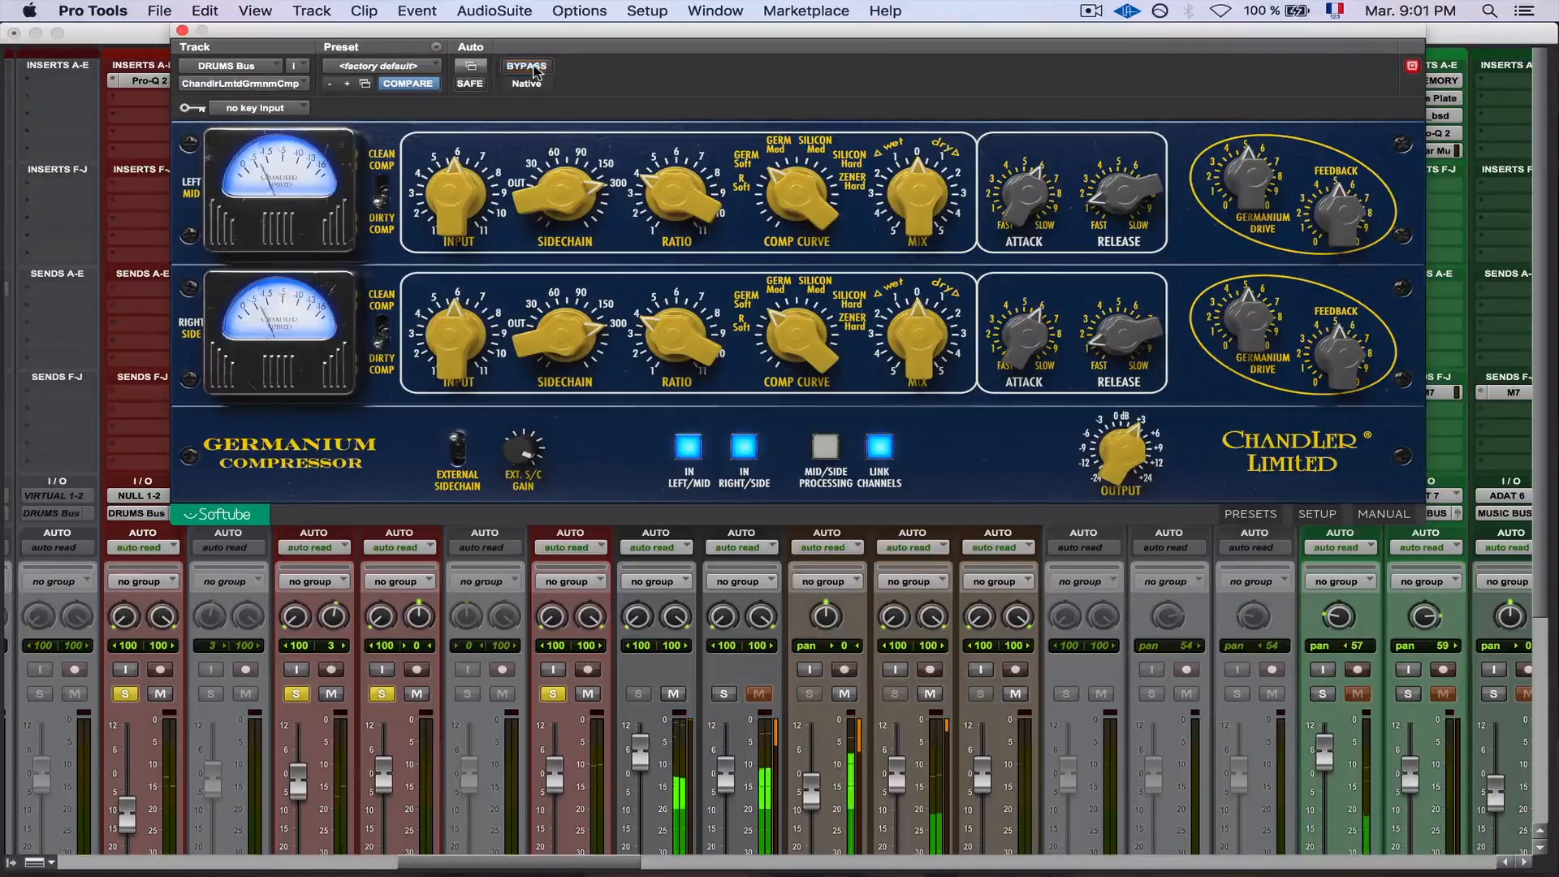
{"action": "left_click", "coordinate": [533, 68]}
{"action": "left_click", "coordinate": [532, 68]}
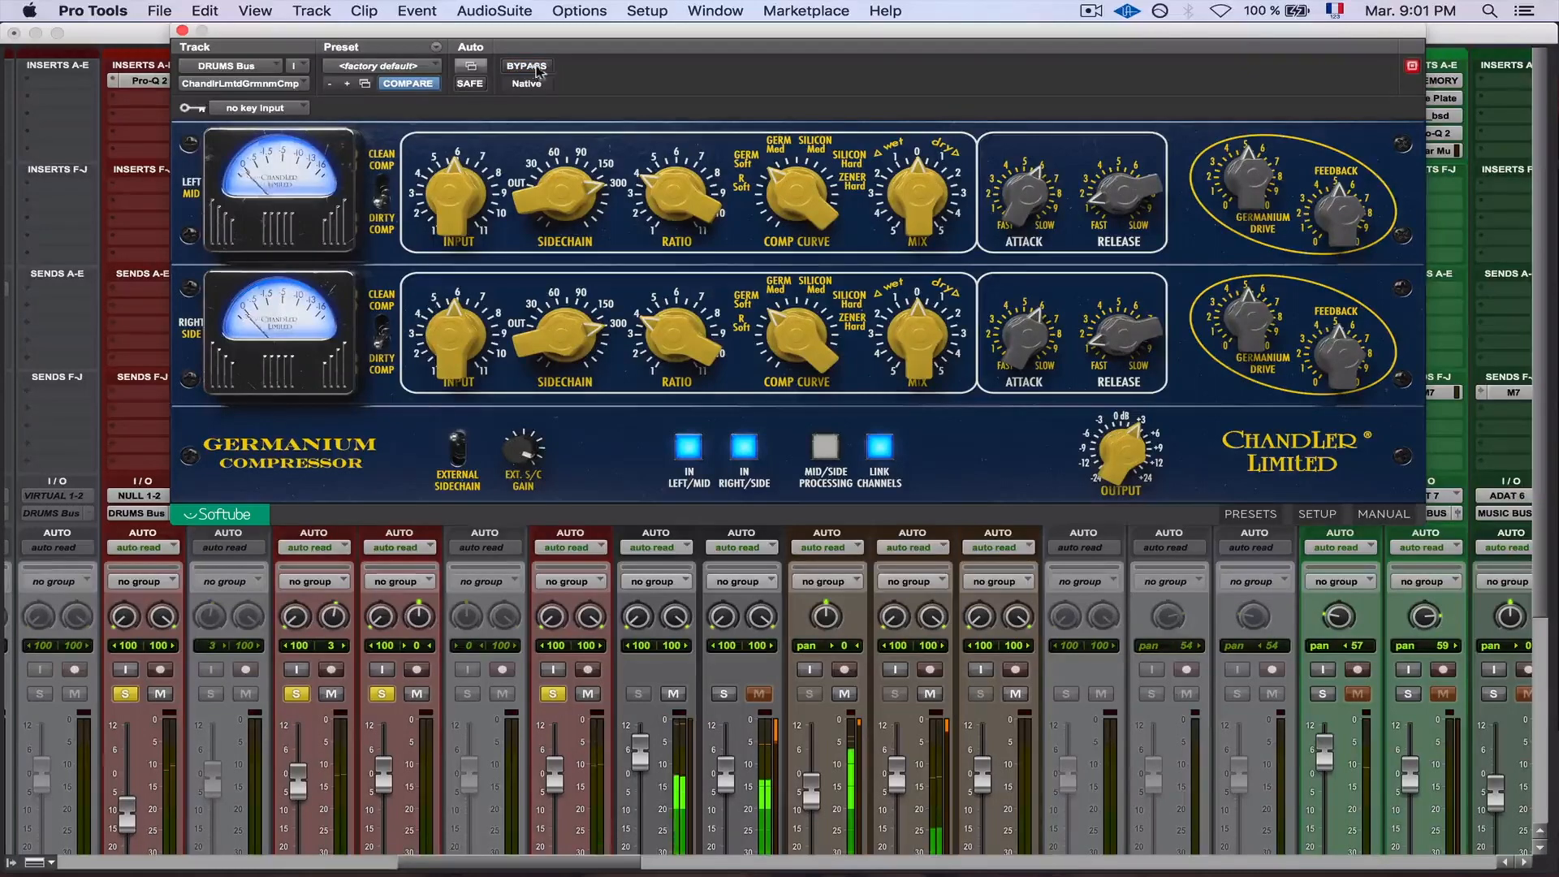
{"action": "left_click_drag", "start_coordinate": [897, 158], "coordinate": [973, 385]}
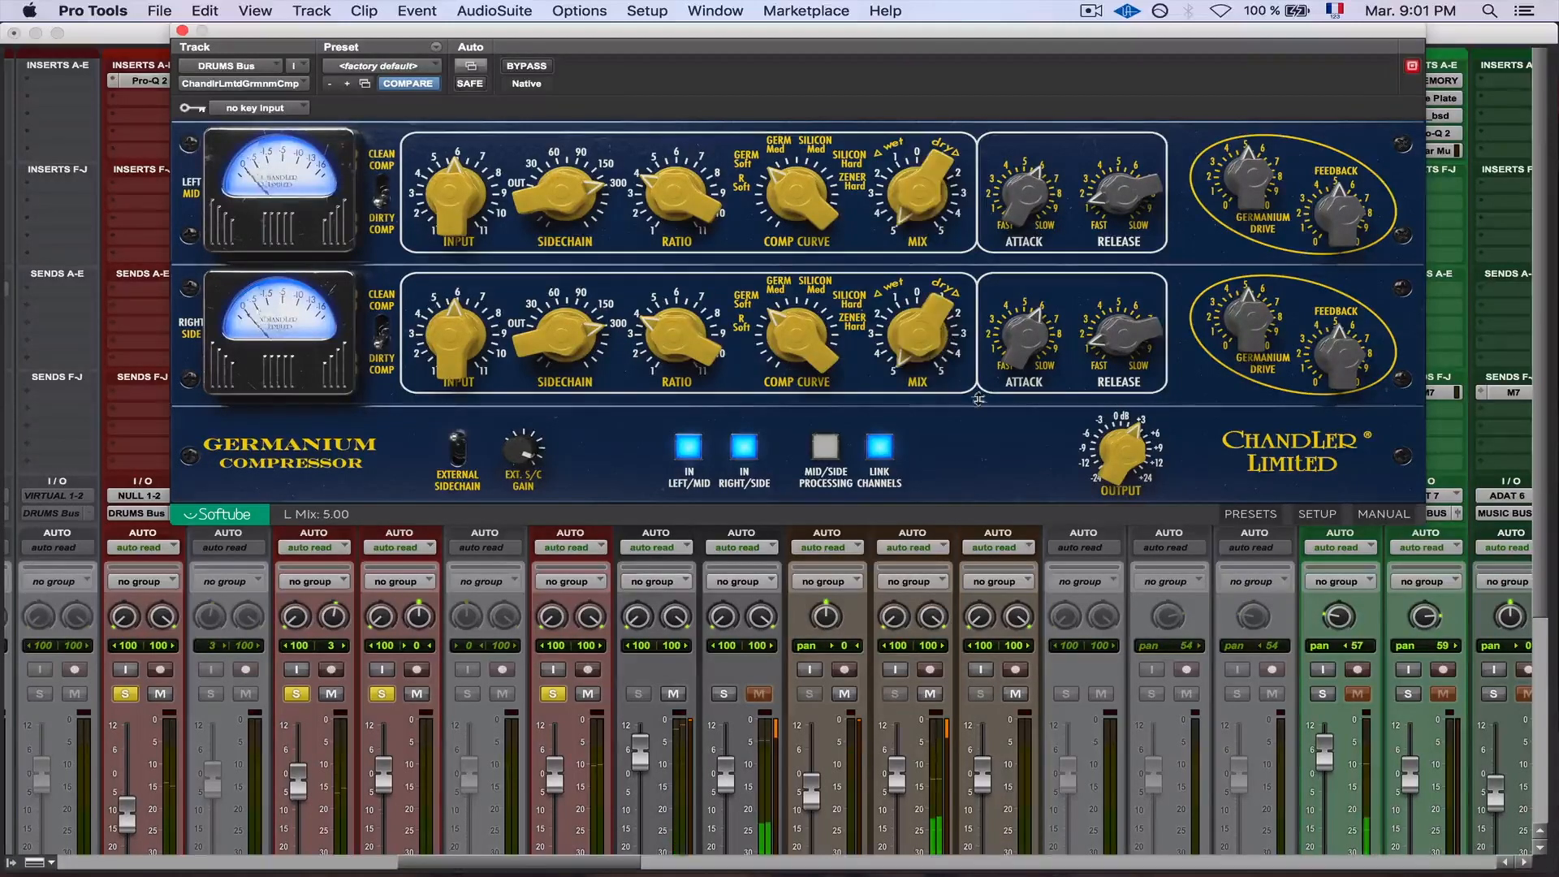
Close the DRUMS Bus Germanium Compressor and clear the solos on all drum tracks
{"action": "left_click", "coordinate": [183, 31]}
{"action": "scroll", "coordinate": [888, 365], "scroll_direction": "right", "scroll_amount": 7}
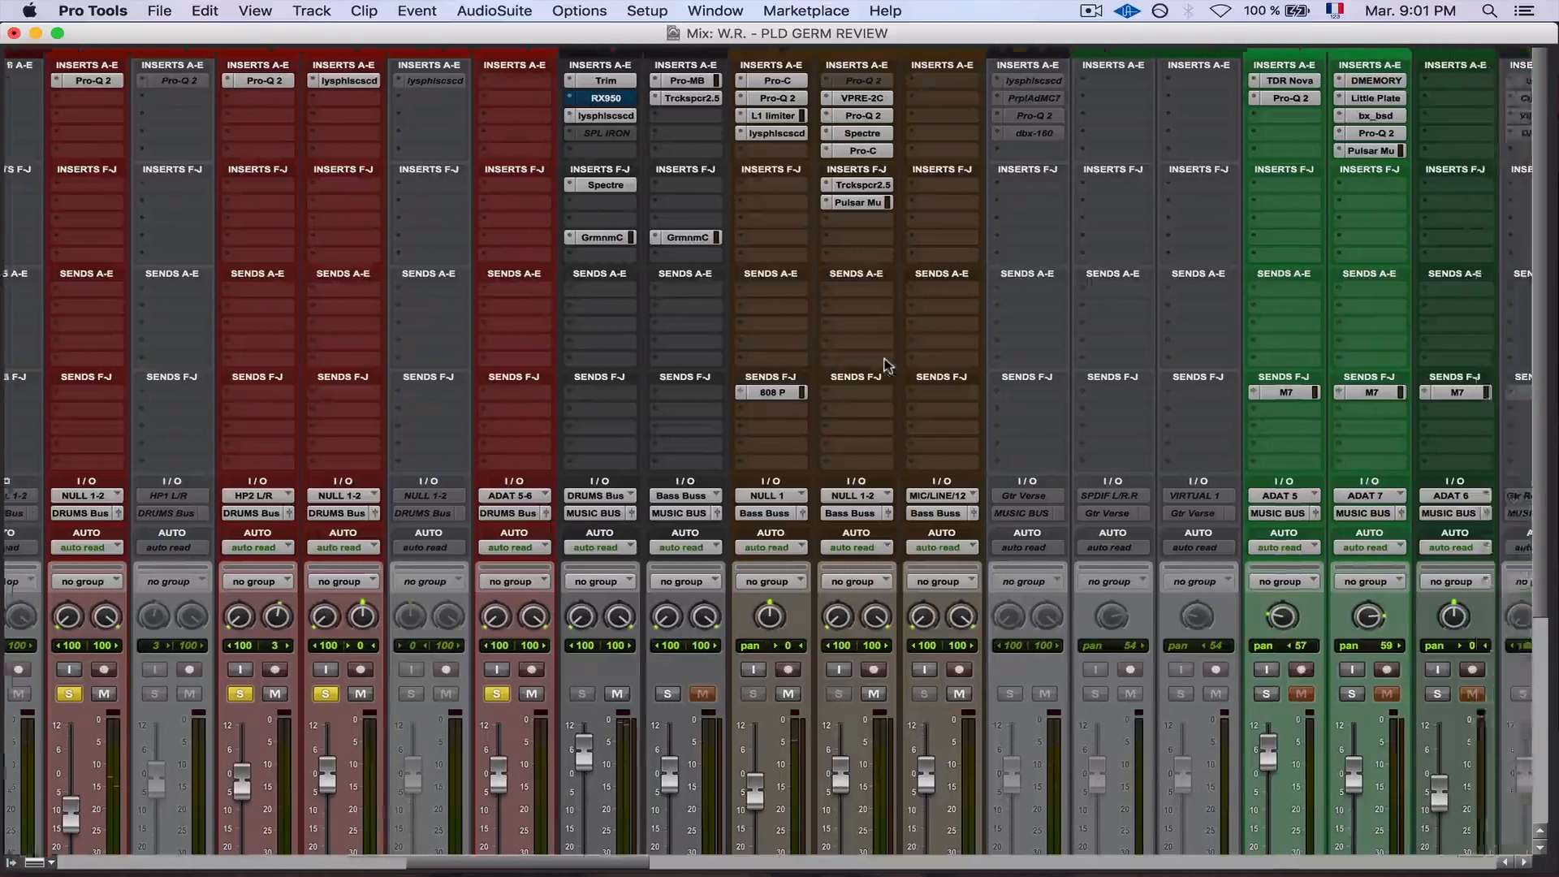
{"action": "scroll", "coordinate": [882, 365], "scroll_direction": "left", "scroll_amount": 14}
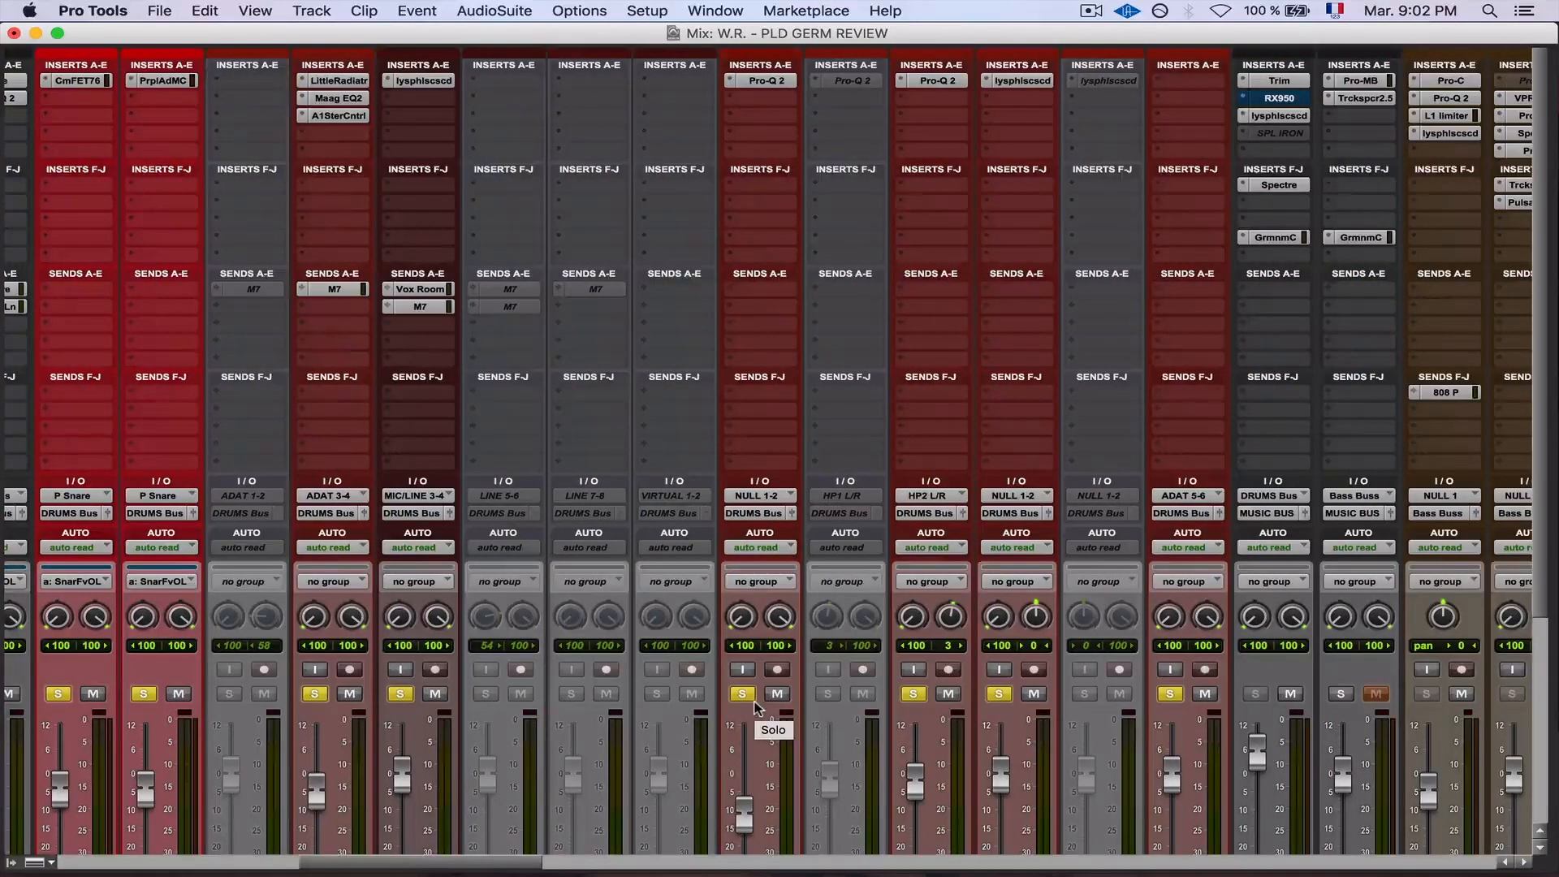
{"action": "left_click", "coordinate": [744, 695], "text": "alt"}
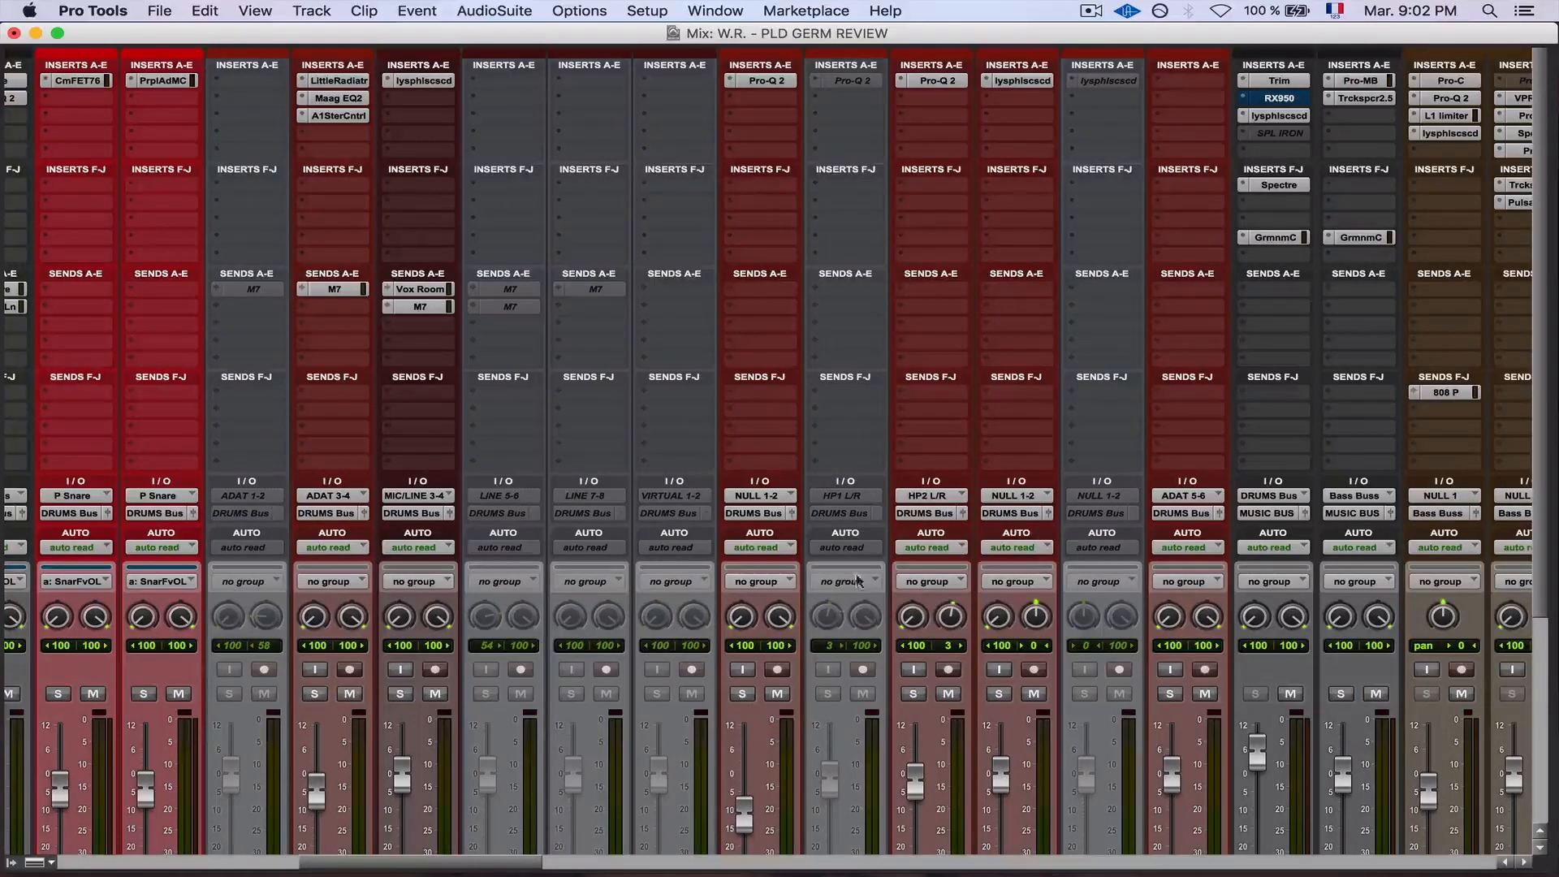
Solo the Bass Buss in the mixer
{"action": "scroll", "coordinate": [1036, 435], "scroll_direction": "right", "scroll_amount": 9}
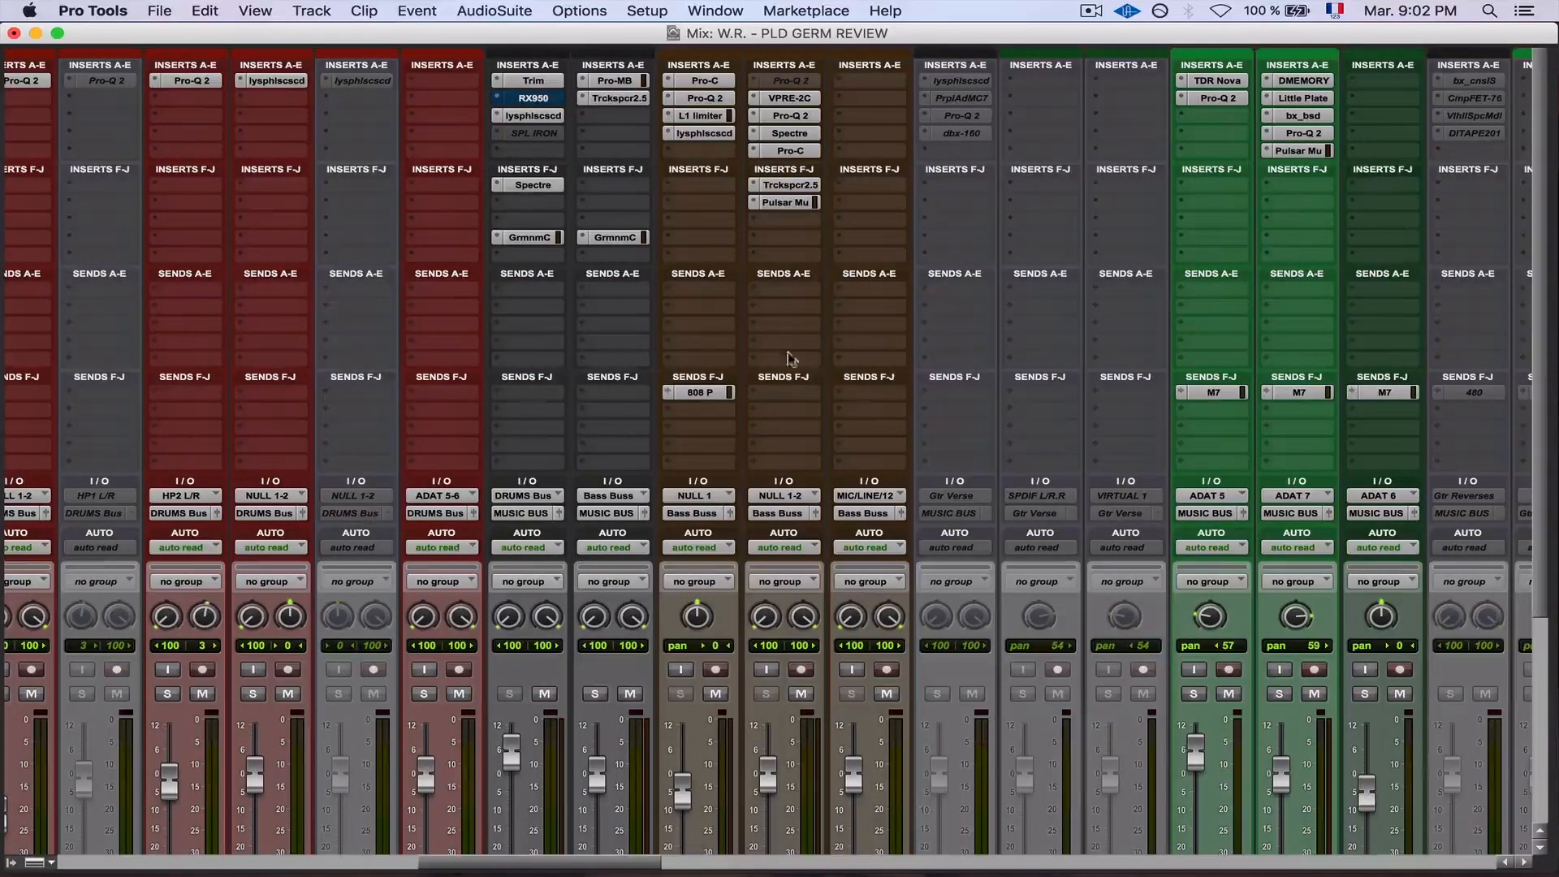
{"action": "scroll", "coordinate": [787, 358], "scroll_direction": "down", "scroll_amount": 3}
{"action": "left_click", "coordinate": [595, 561]}
Compare the soloed bass with the Bass Buss Germanium Compressor bypassed and active, leaving it active and clearing the solo
{"action": "scroll", "coordinate": [733, 274], "scroll_direction": "up", "scroll_amount": 1}
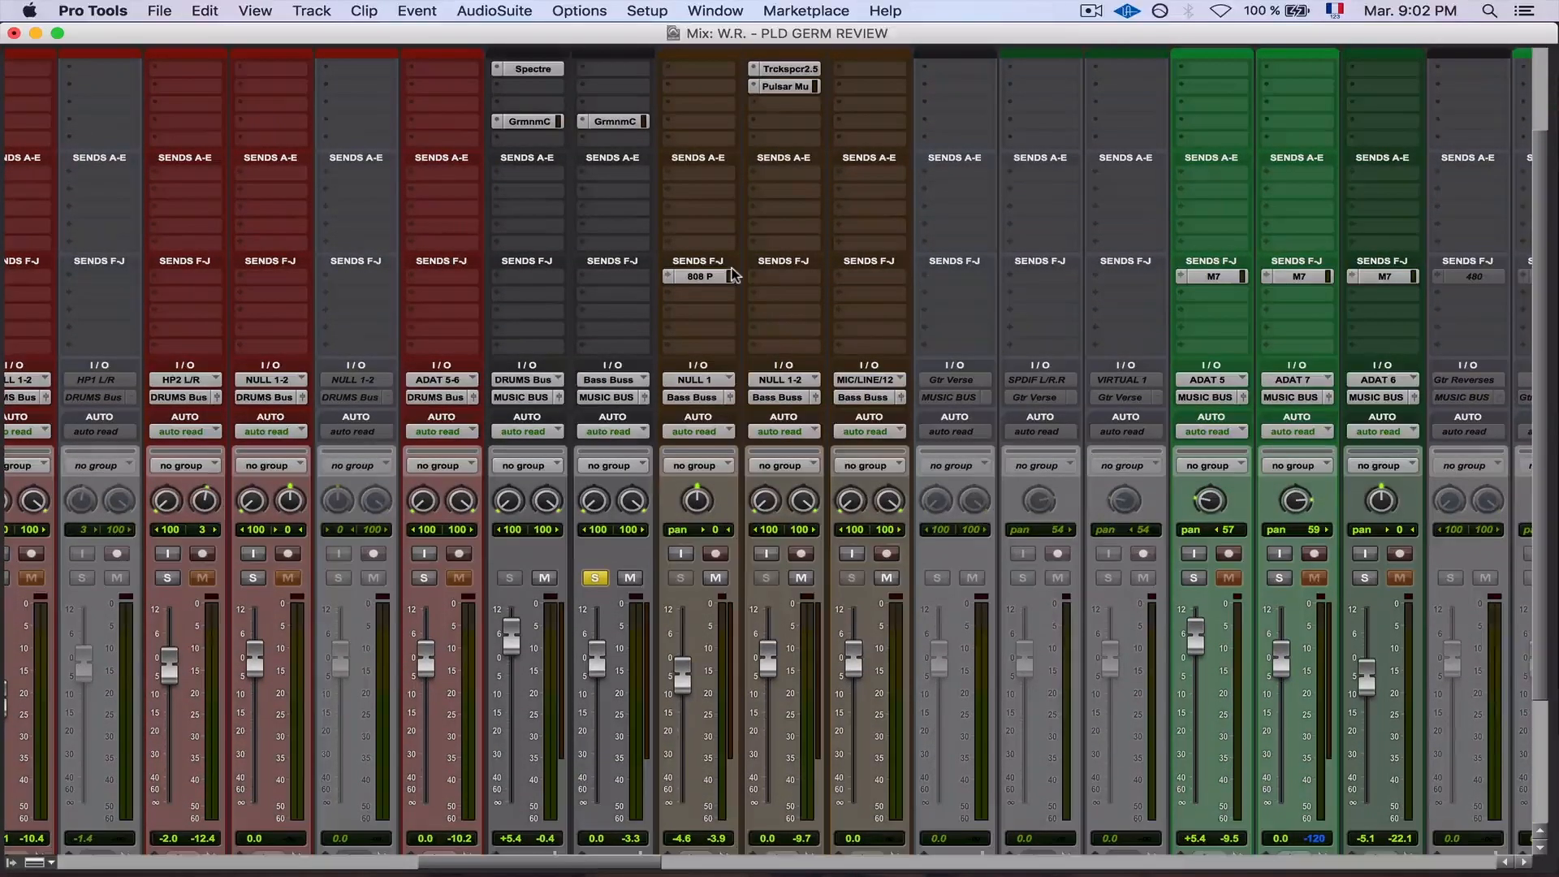
{"action": "scroll", "coordinate": [733, 275], "scroll_direction": "left", "scroll_amount": 1}
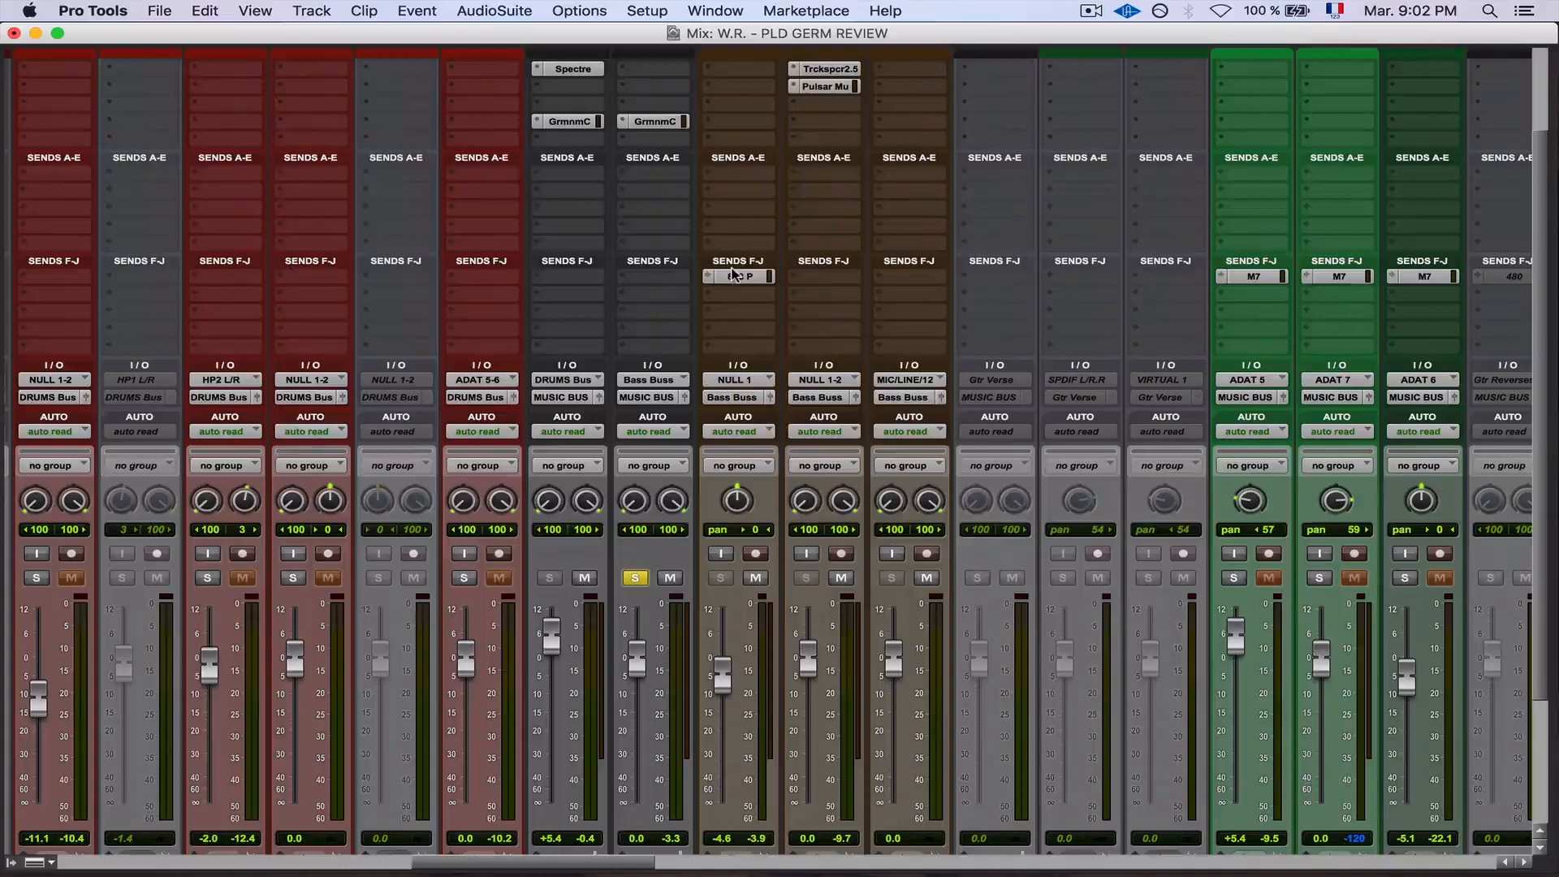
{"action": "scroll", "coordinate": [837, 235], "scroll_direction": "up", "scroll_amount": 3}
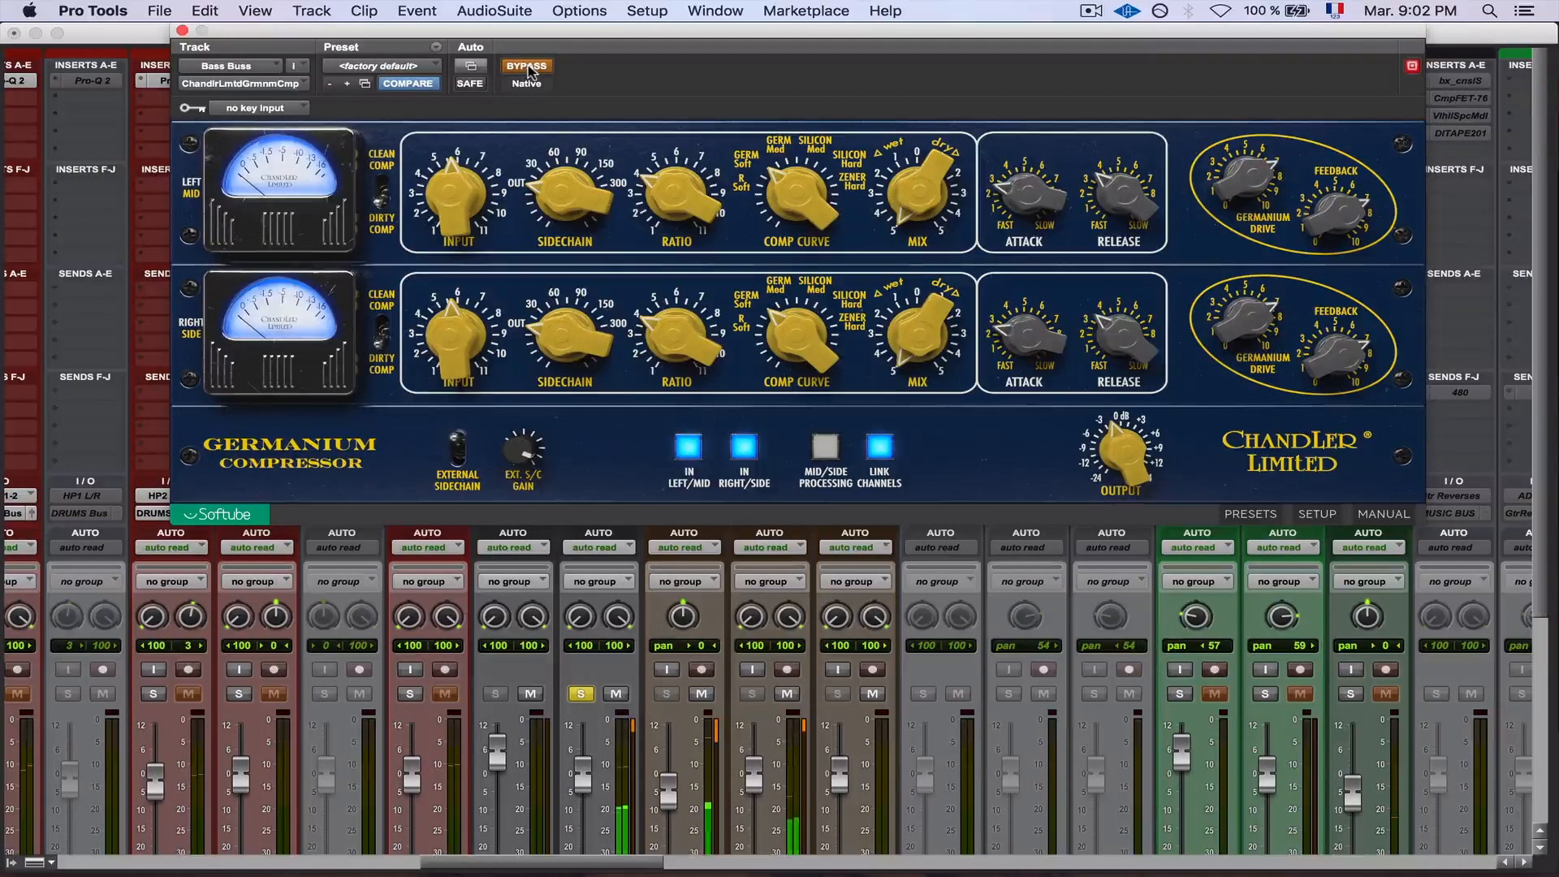
{"action": "left_click", "coordinate": [528, 68]}
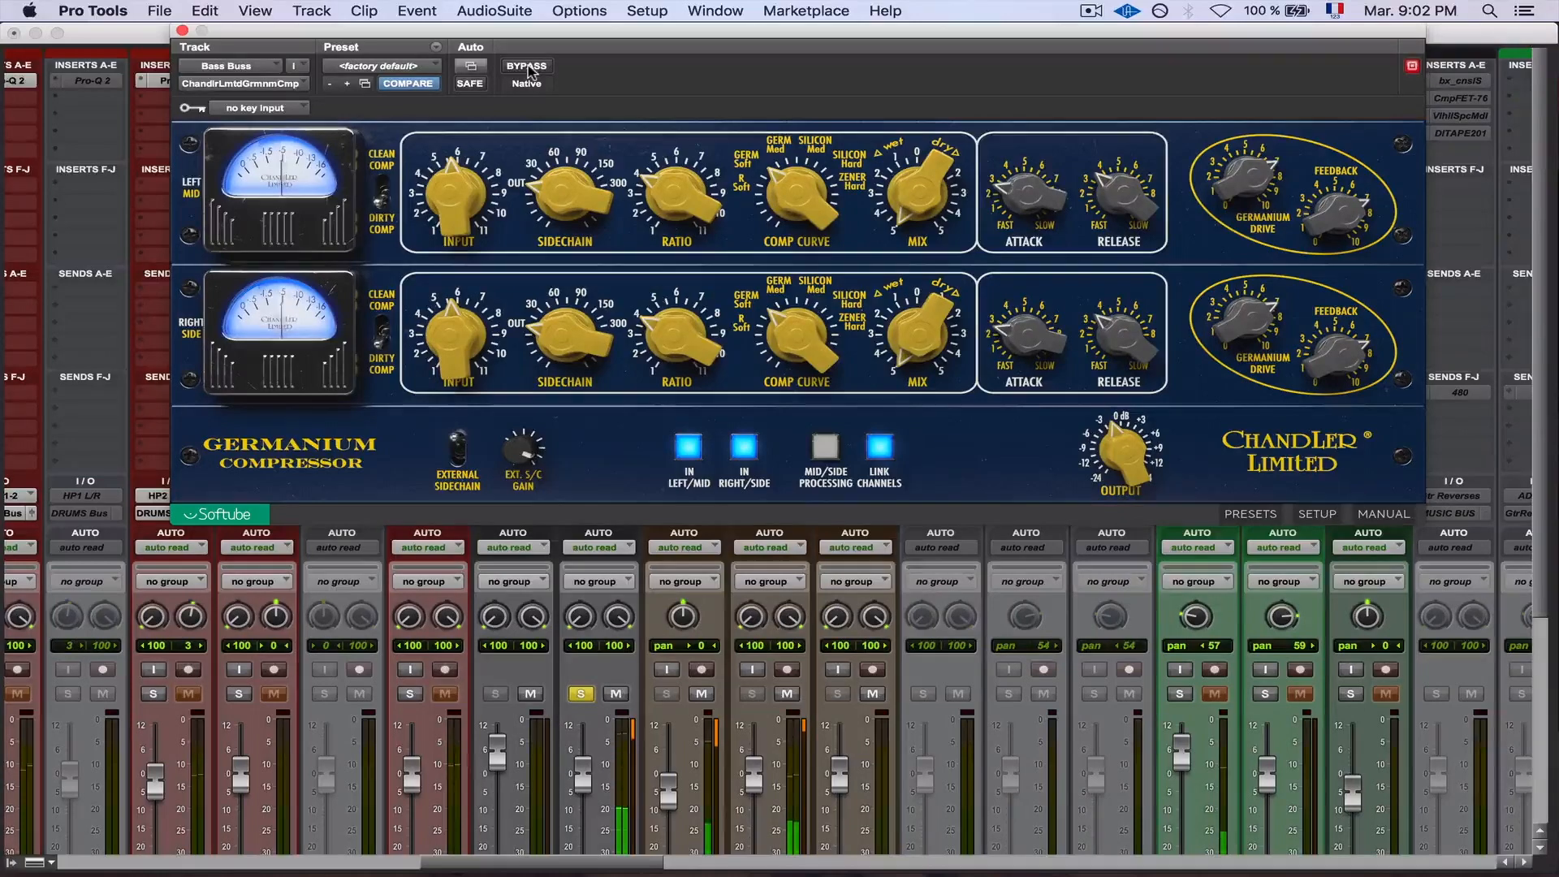
{"action": "left_click", "coordinate": [528, 68]}
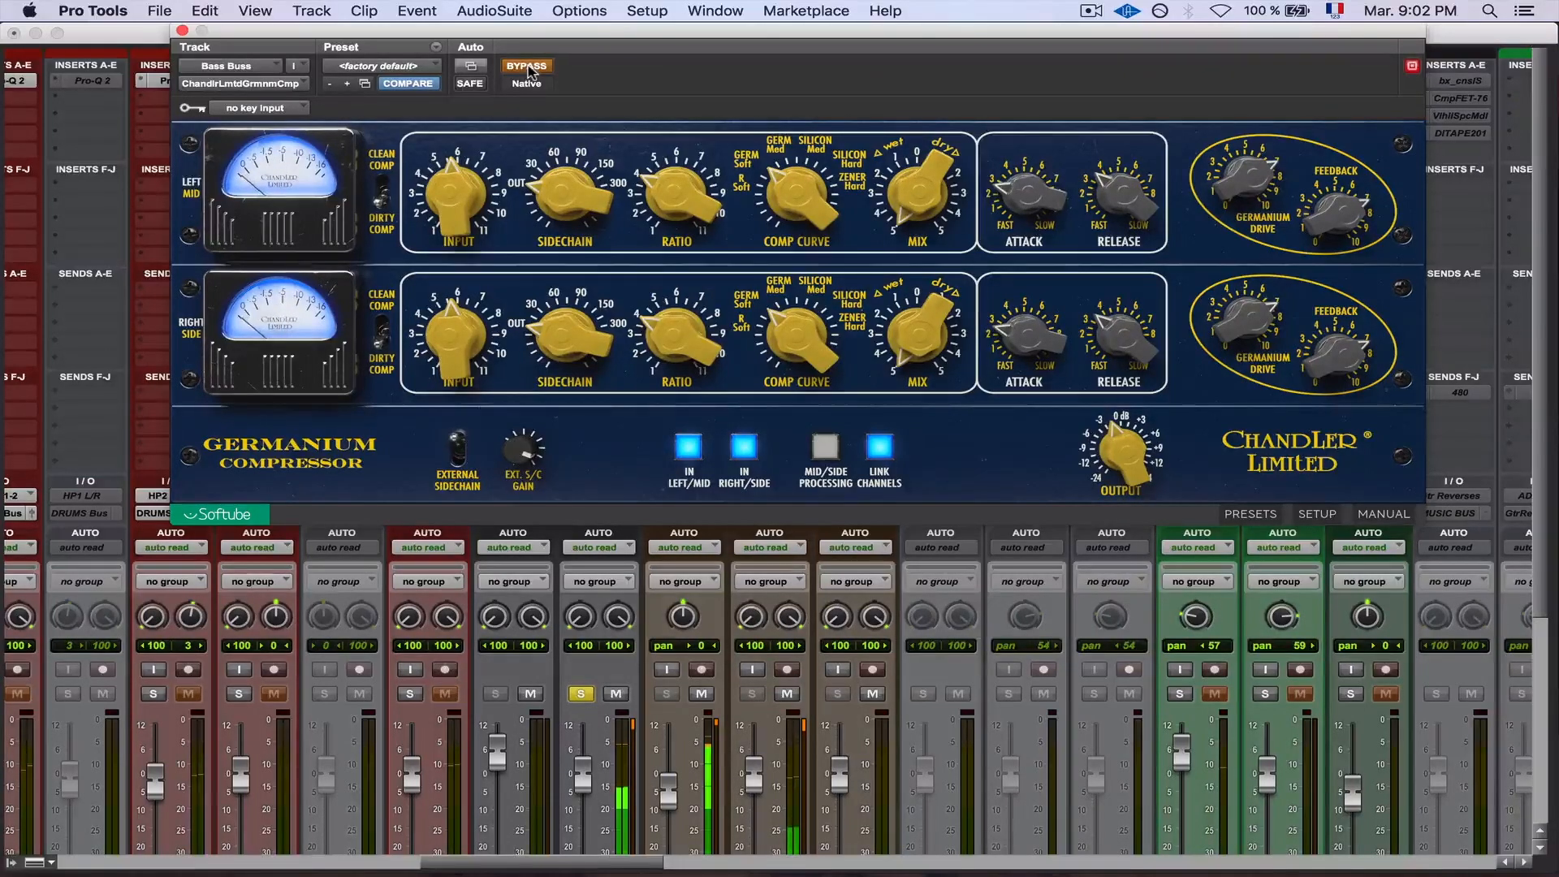
{"action": "left_click", "coordinate": [528, 68]}
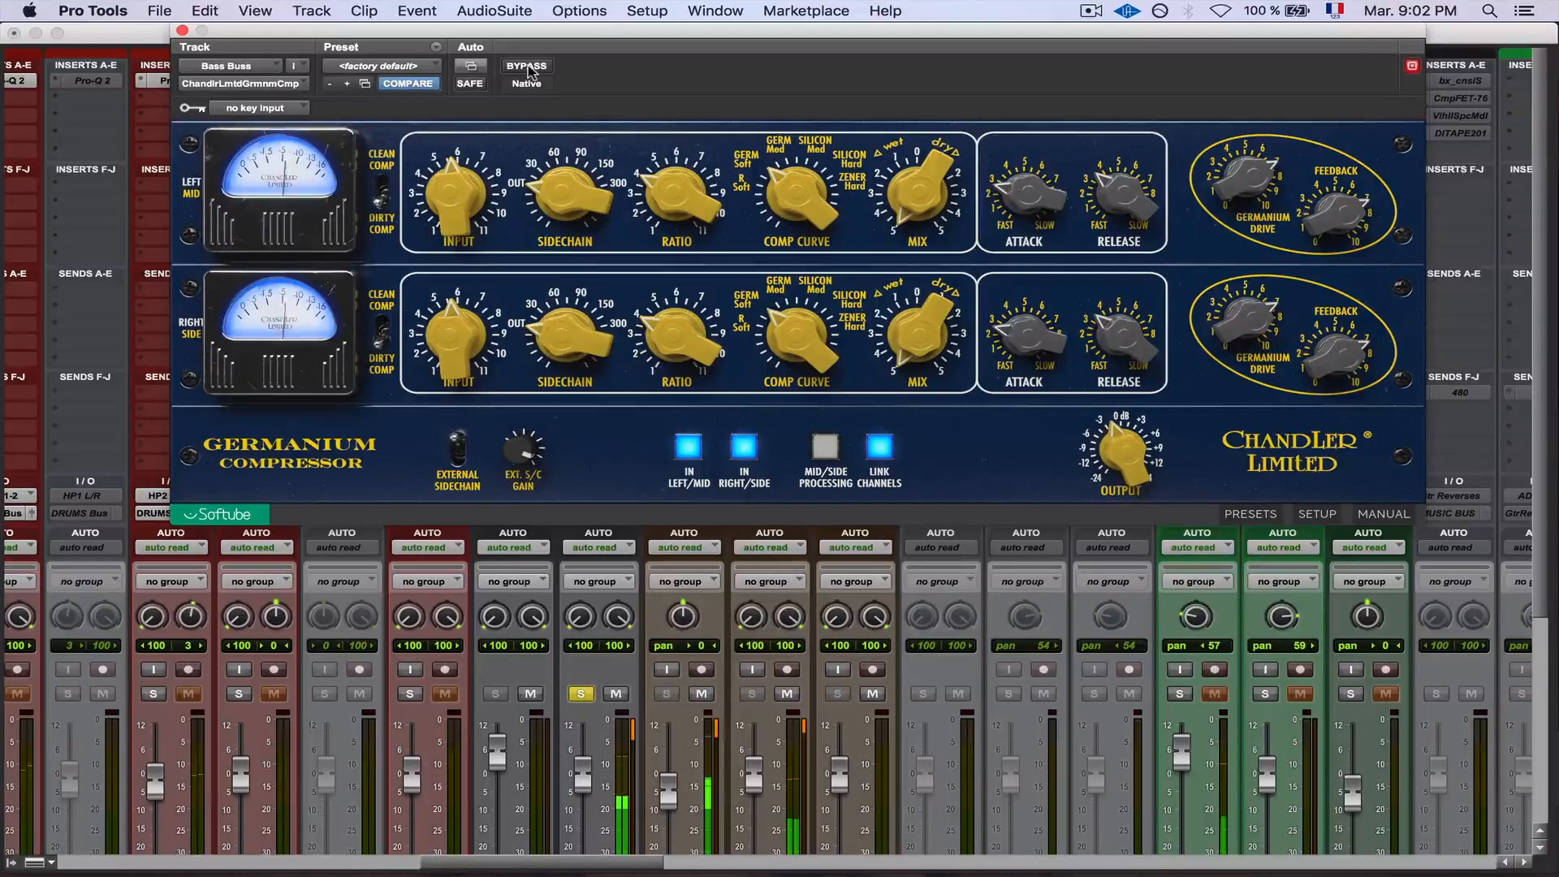
{"action": "left_click", "coordinate": [528, 68]}
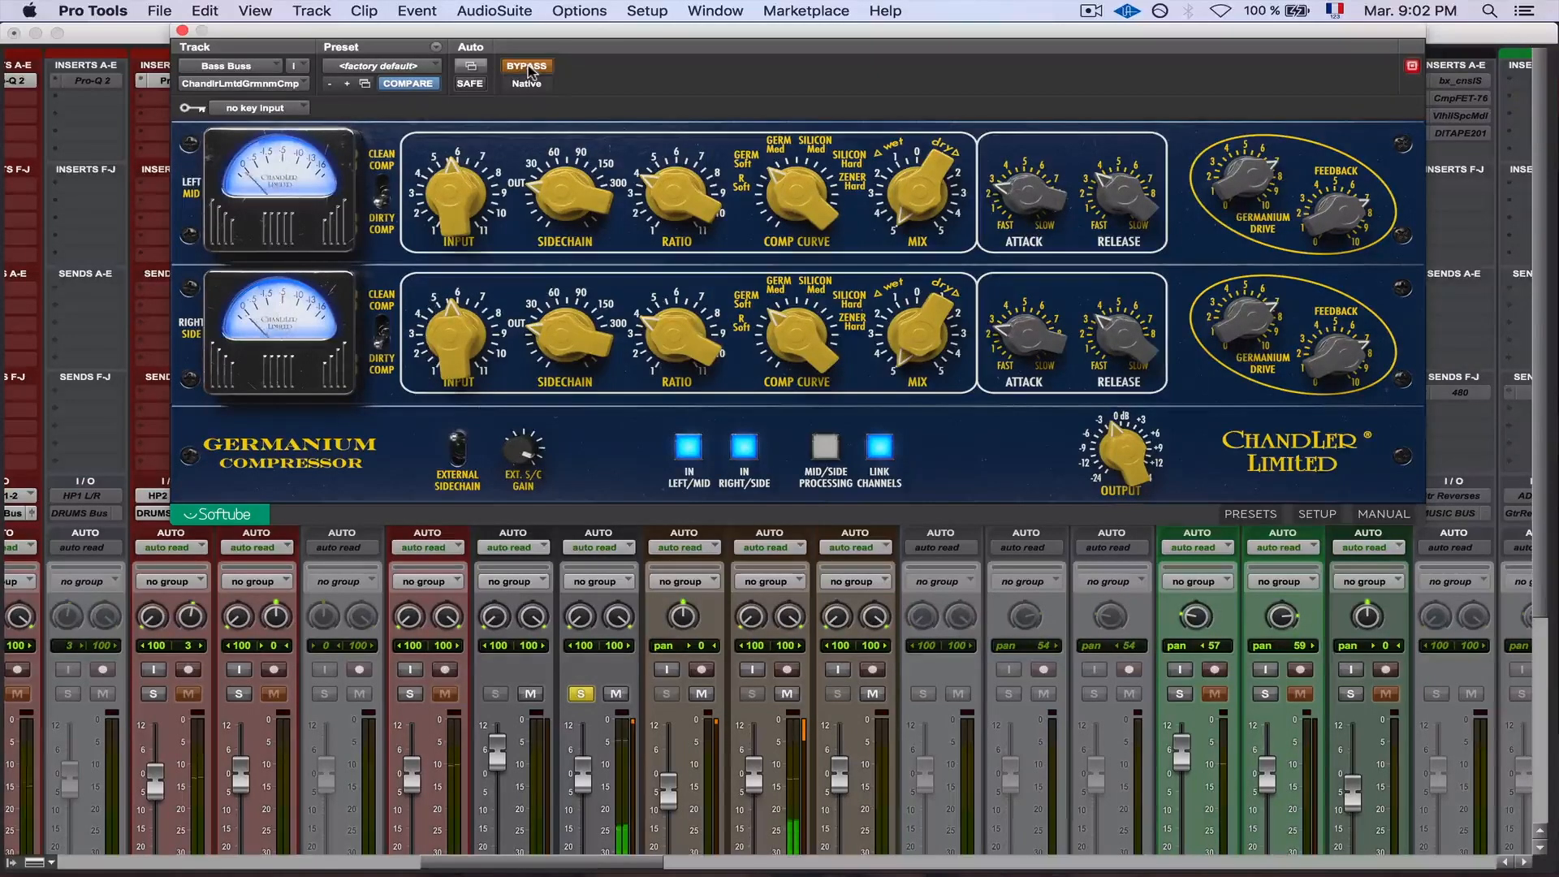
{"action": "left_click", "coordinate": [528, 68]}
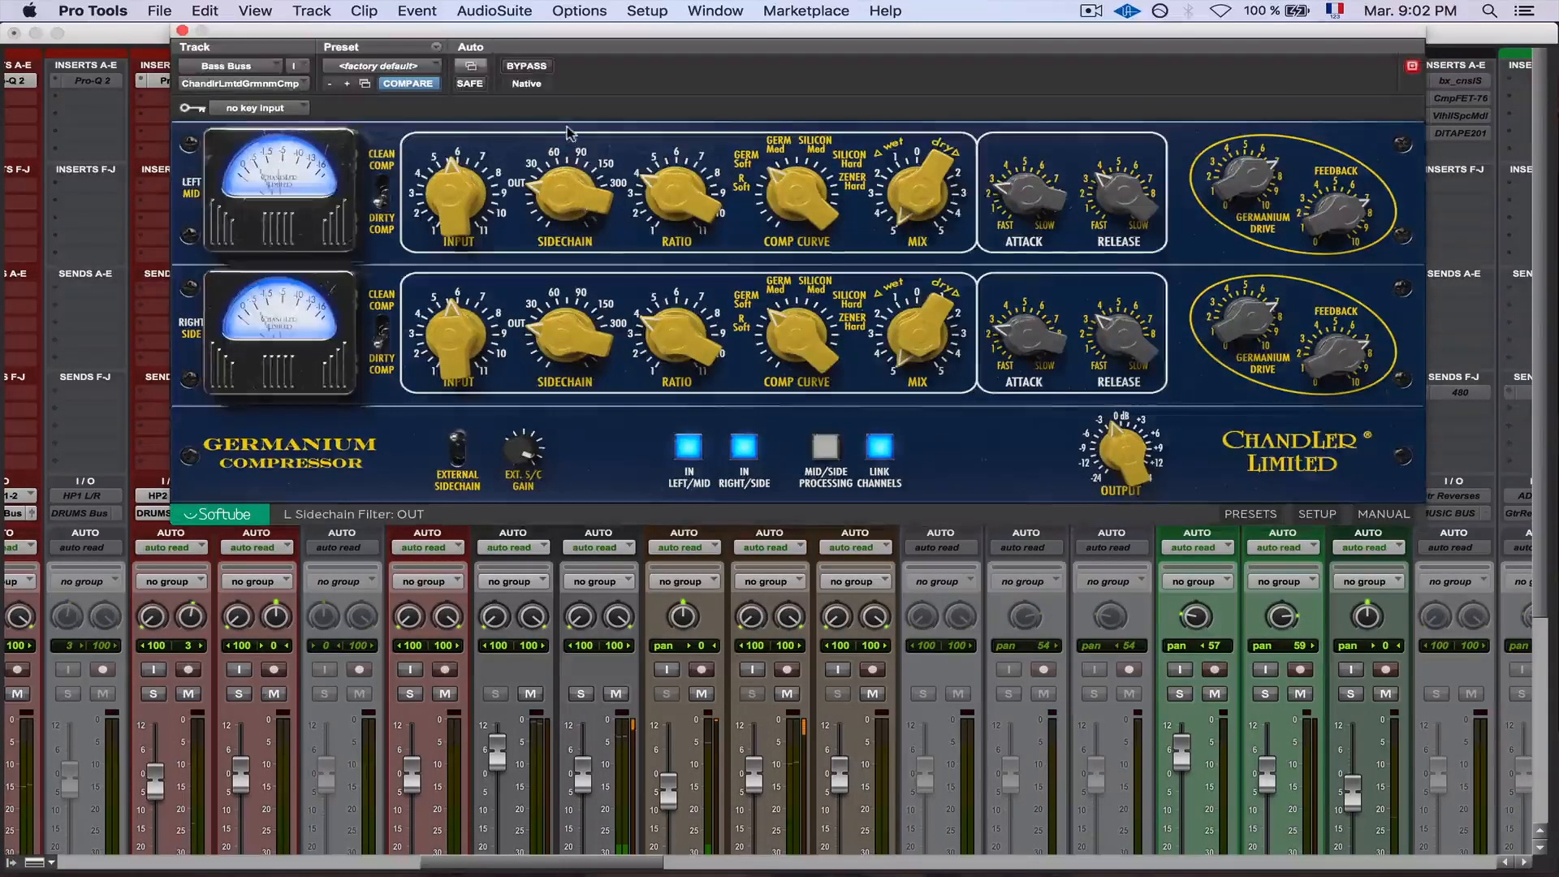
Play the full mix and compare it with the Bass Buss compressor bypassed and active, and close the compressor window
{"action": "key", "text": "space"}
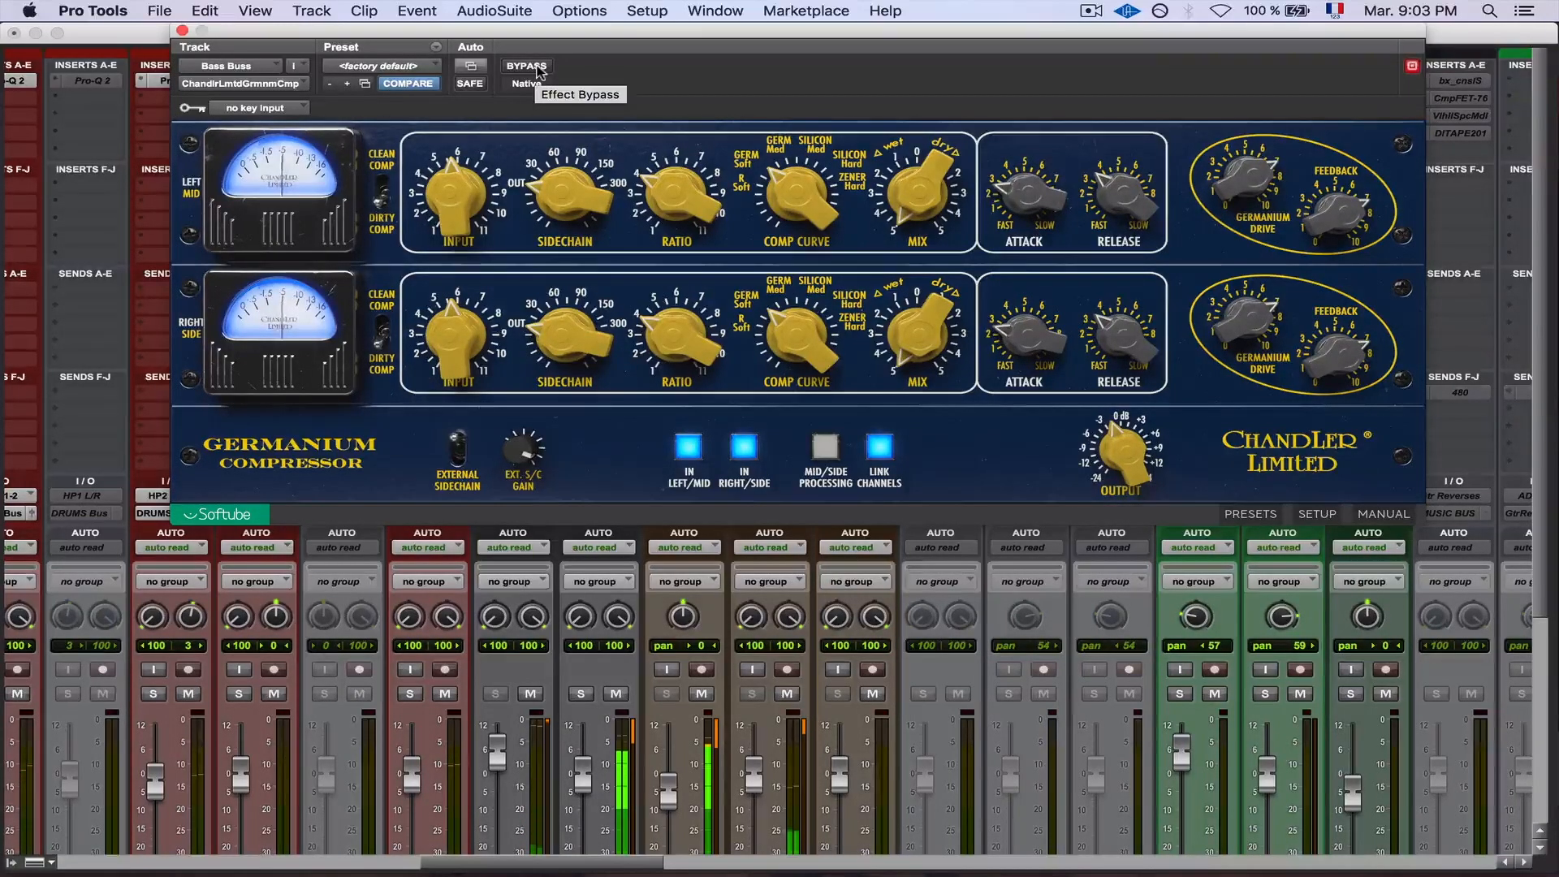
{"action": "left_click", "coordinate": [528, 66]}
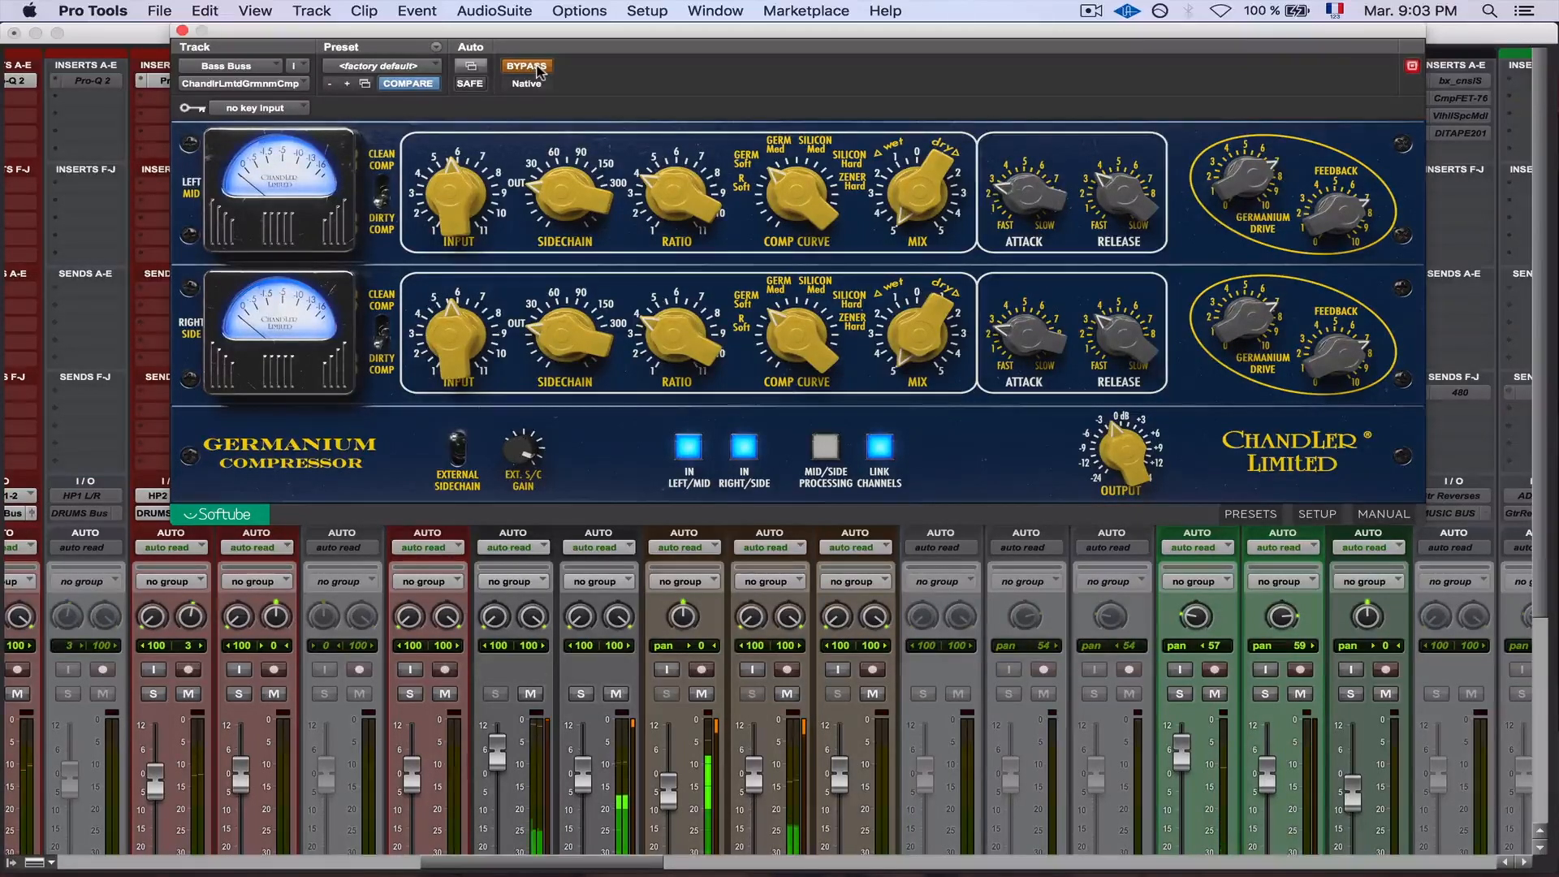
{"action": "left_click", "coordinate": [527, 67]}
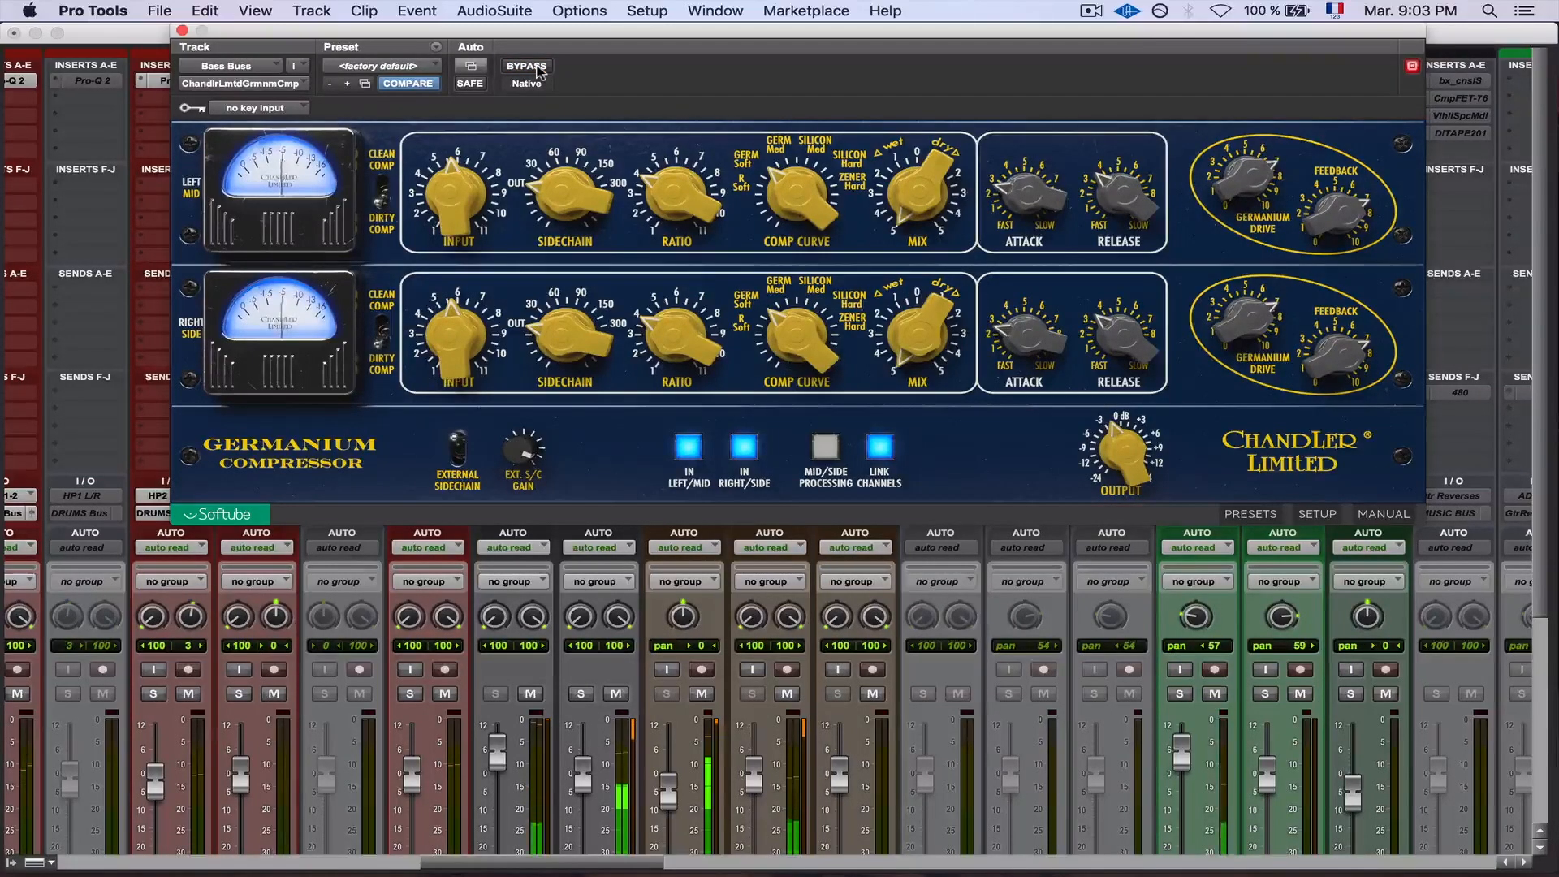
{"action": "left_click", "coordinate": [528, 67]}
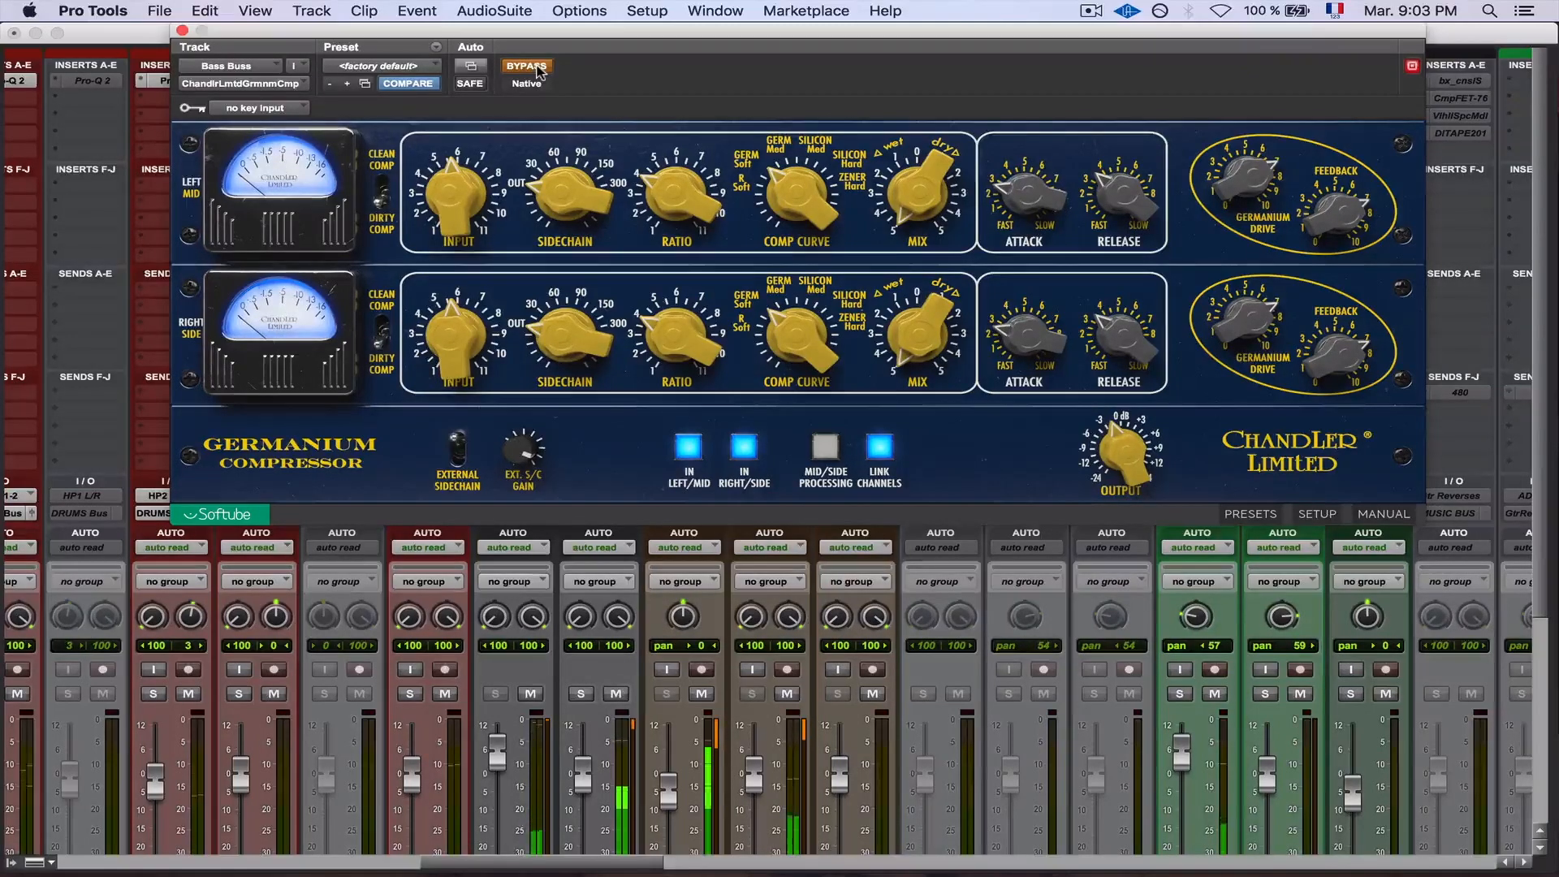
{"action": "left_click", "coordinate": [537, 68]}
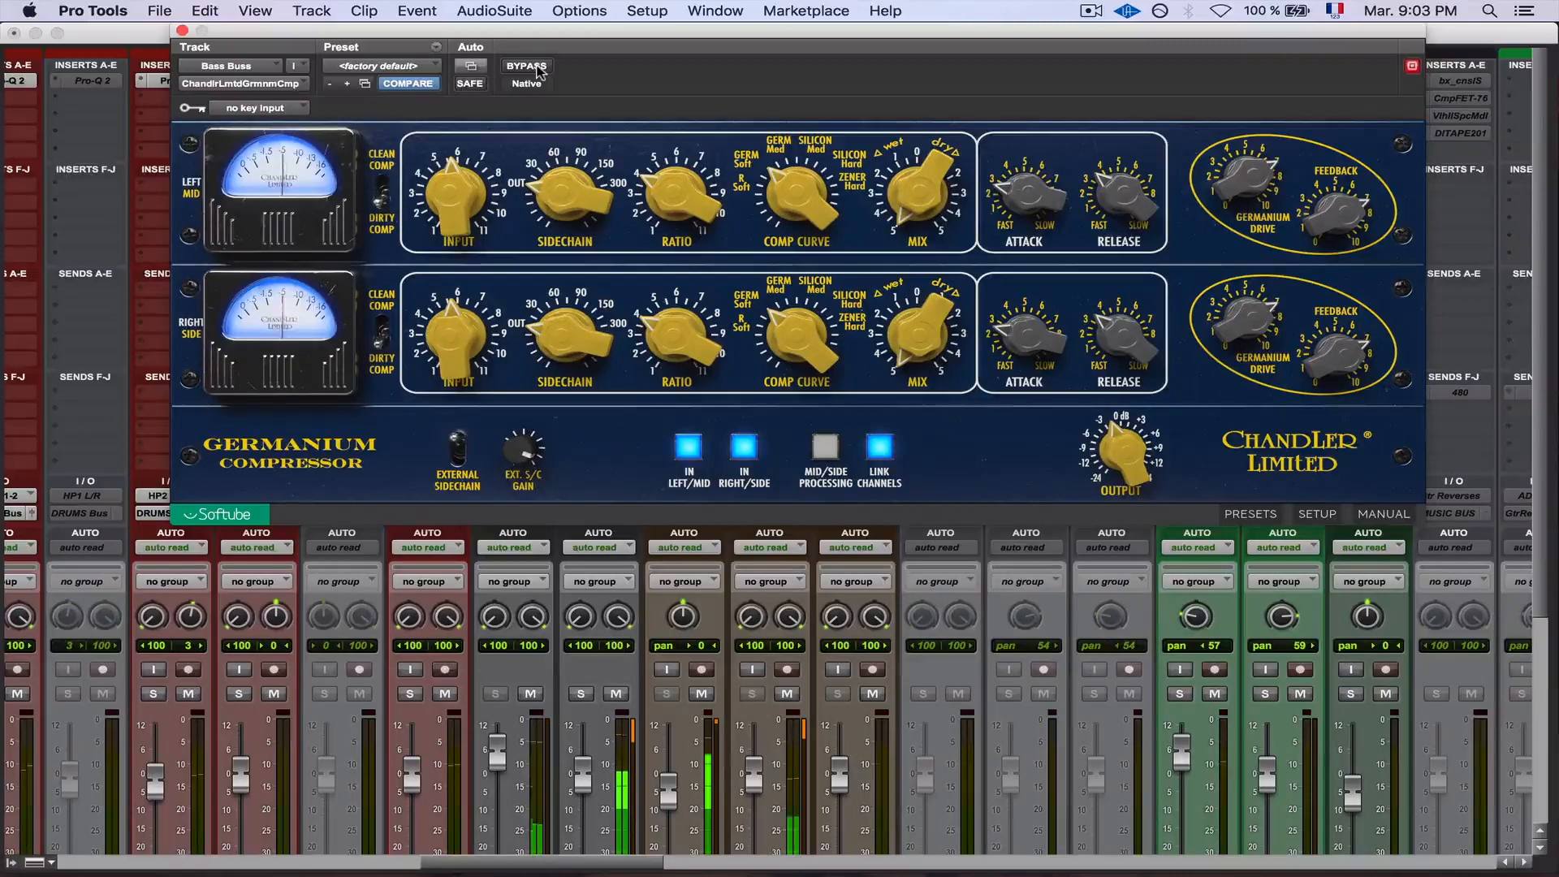
{"action": "left_click", "coordinate": [537, 68]}
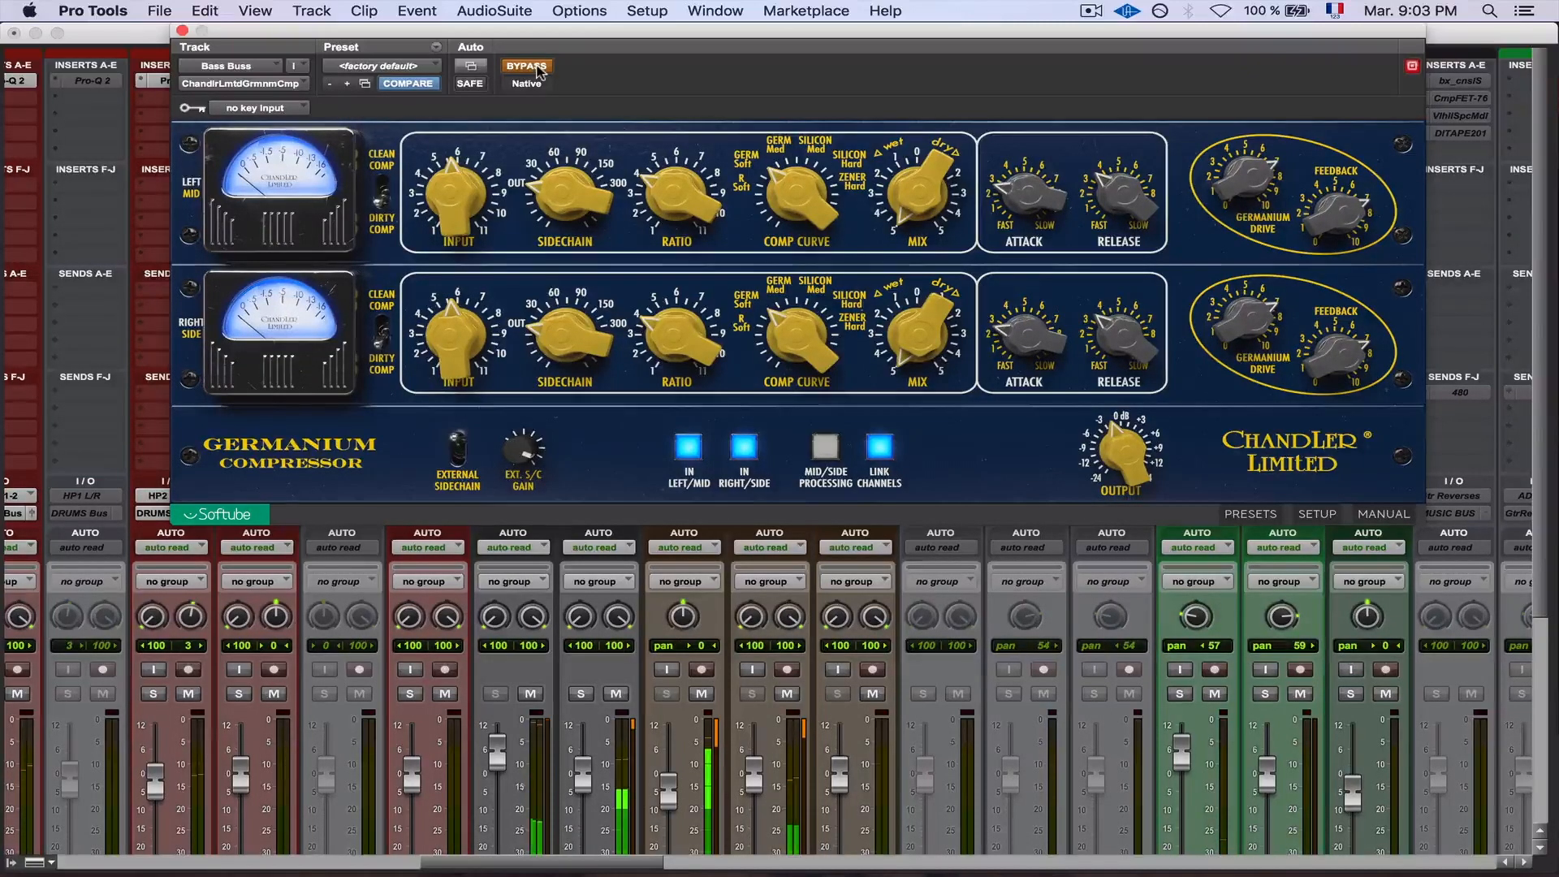
{"action": "left_click", "coordinate": [527, 65]}
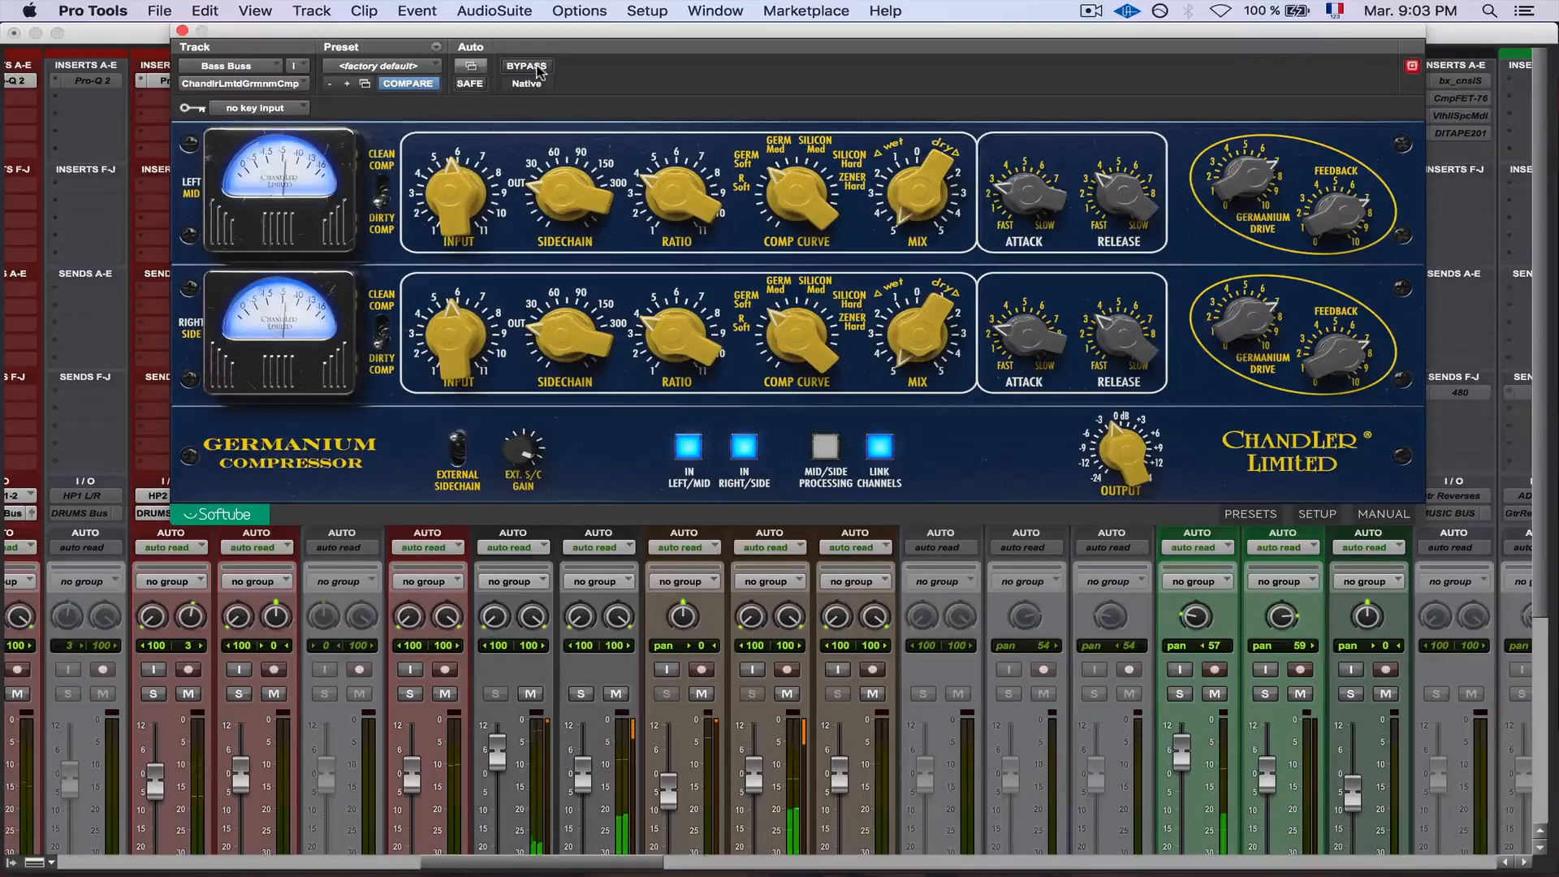
{"action": "left_click", "coordinate": [536, 69]}
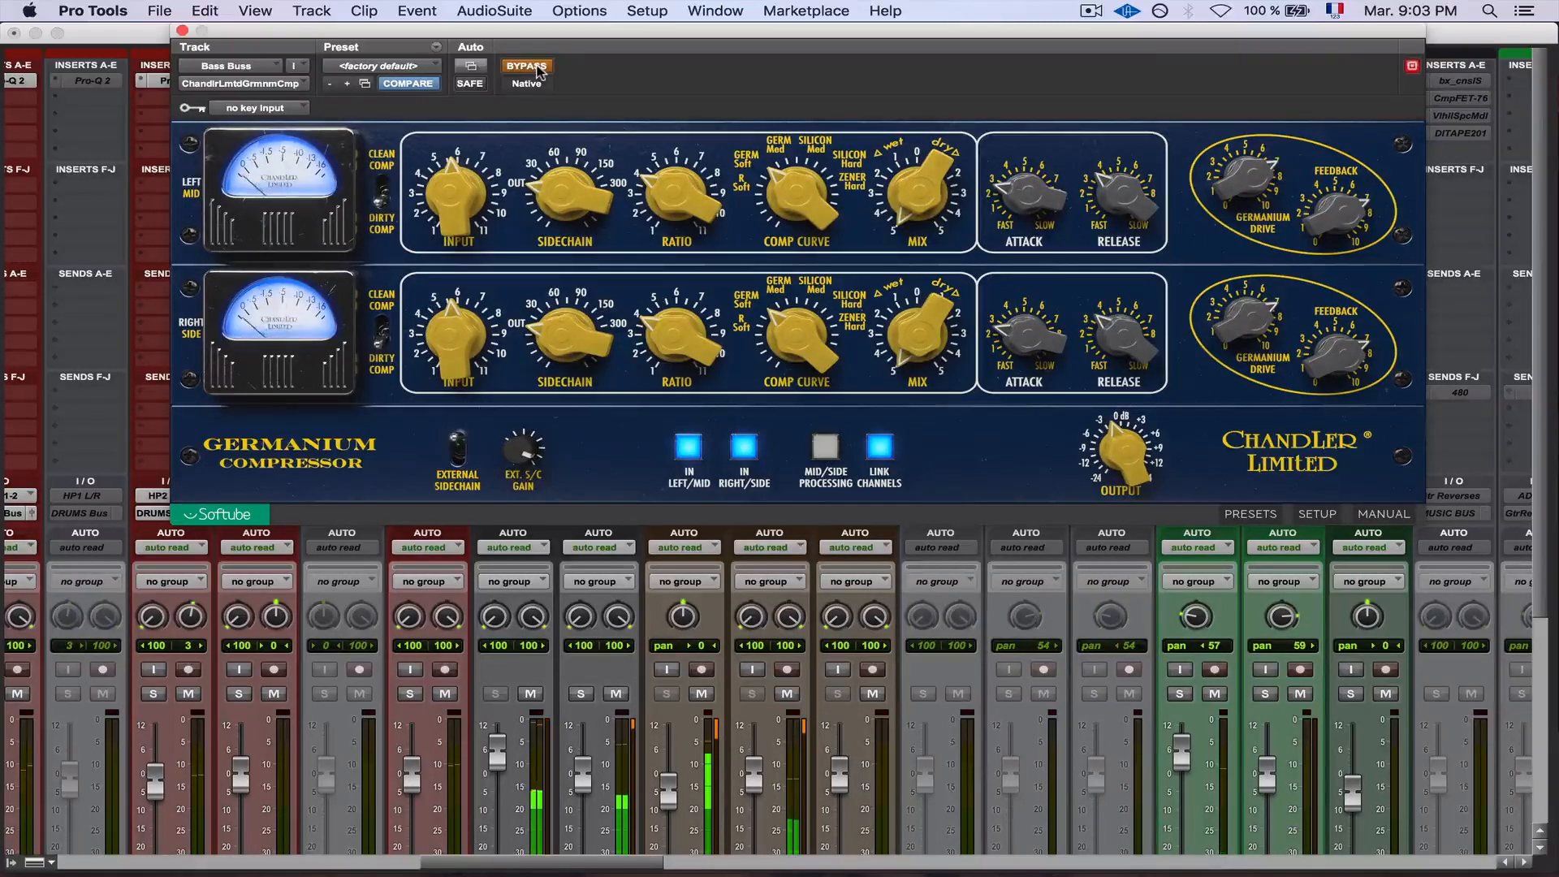
{"action": "left_click", "coordinate": [539, 71]}
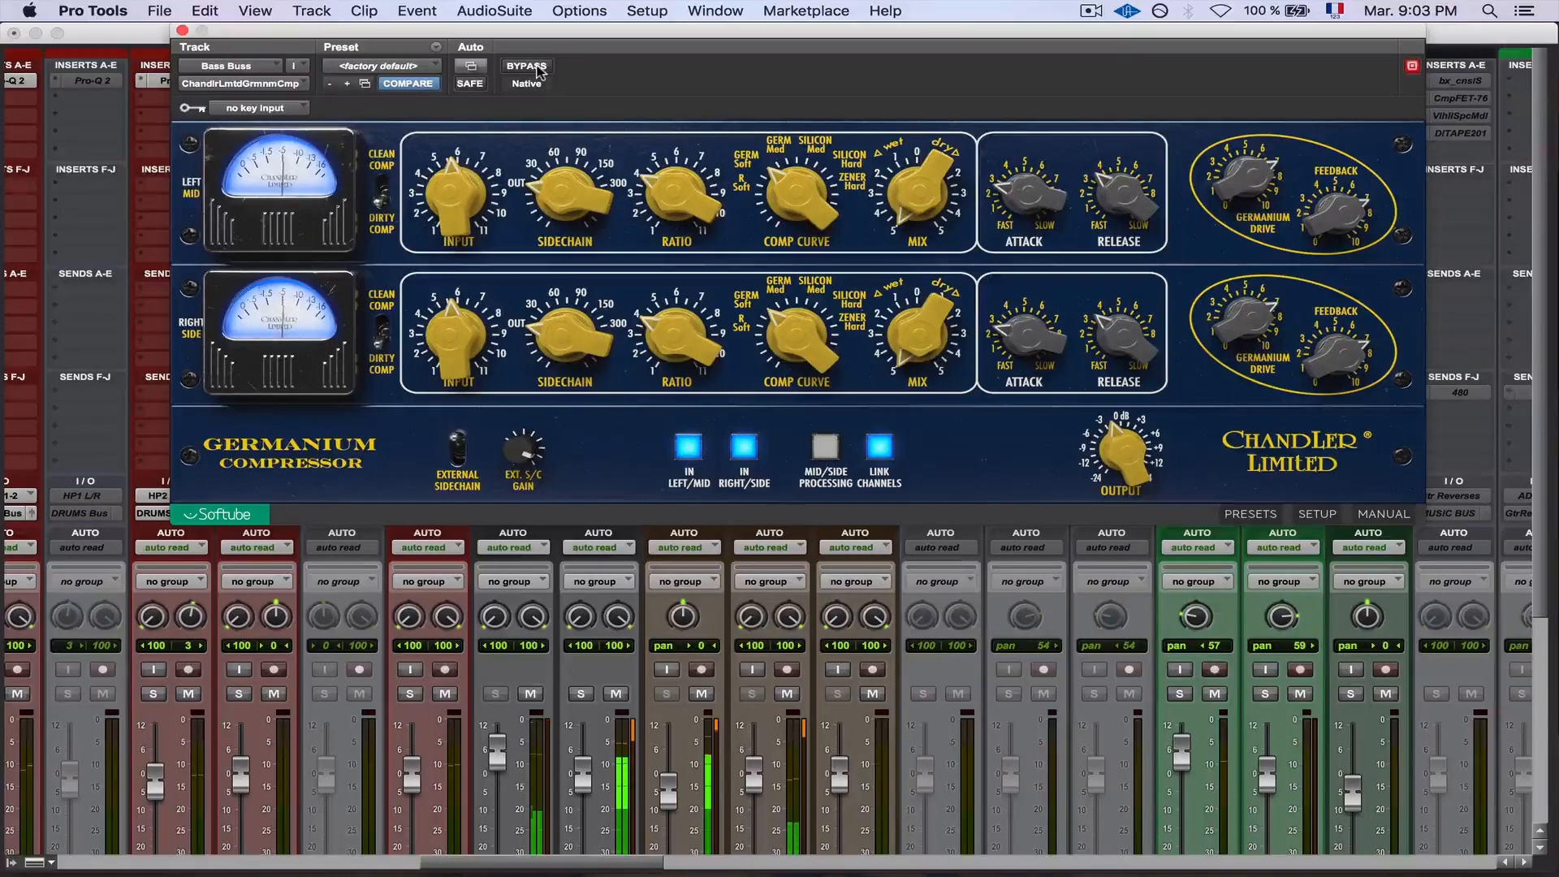
{"action": "left_click", "coordinate": [528, 65]}
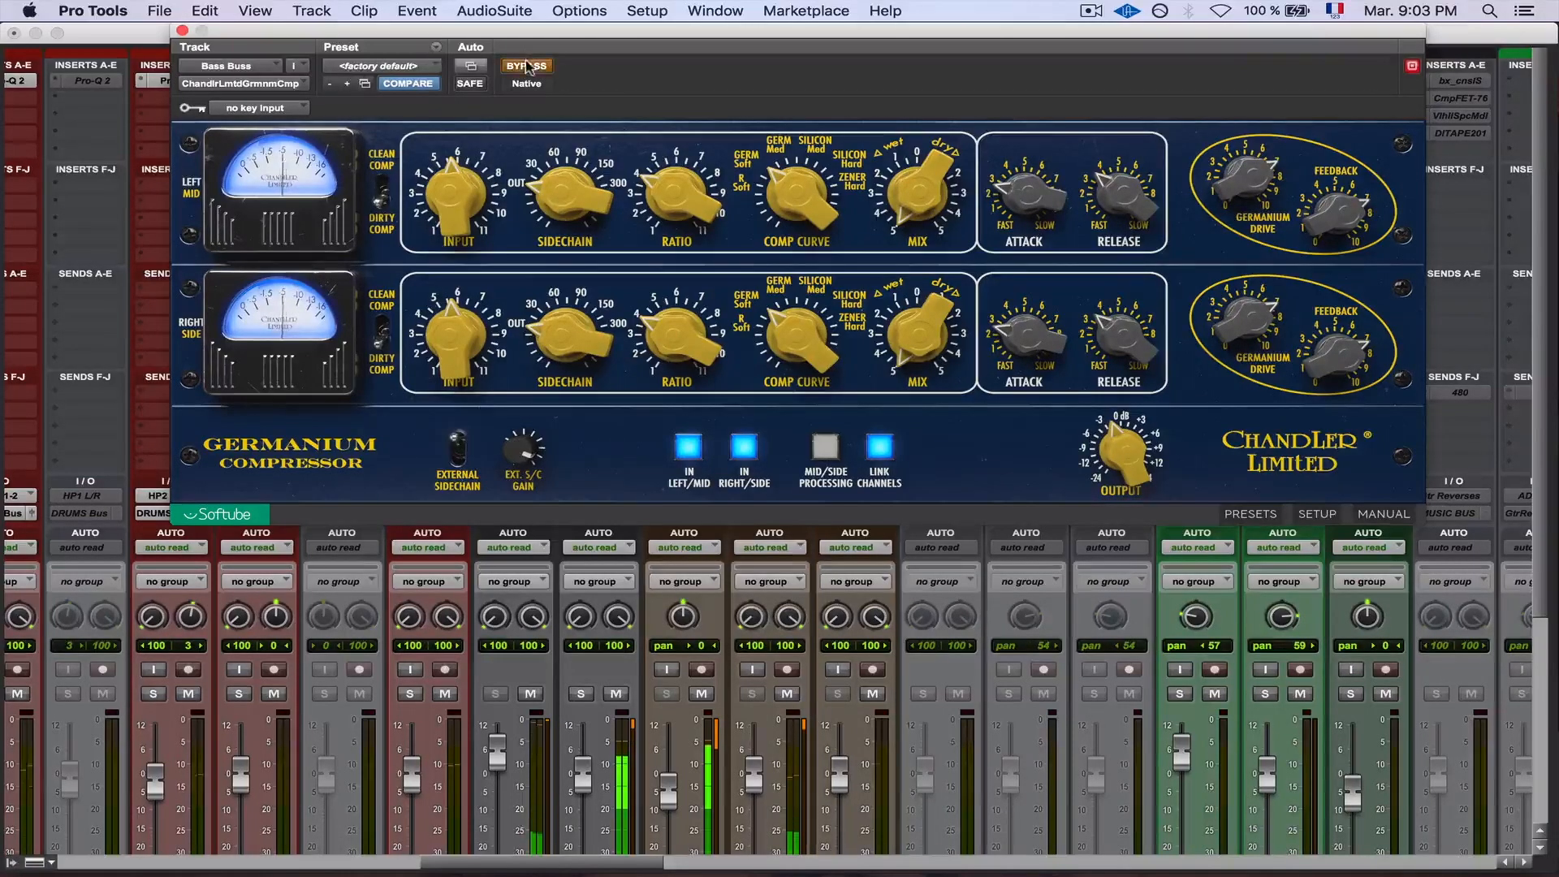
{"action": "left_click", "coordinate": [527, 66]}
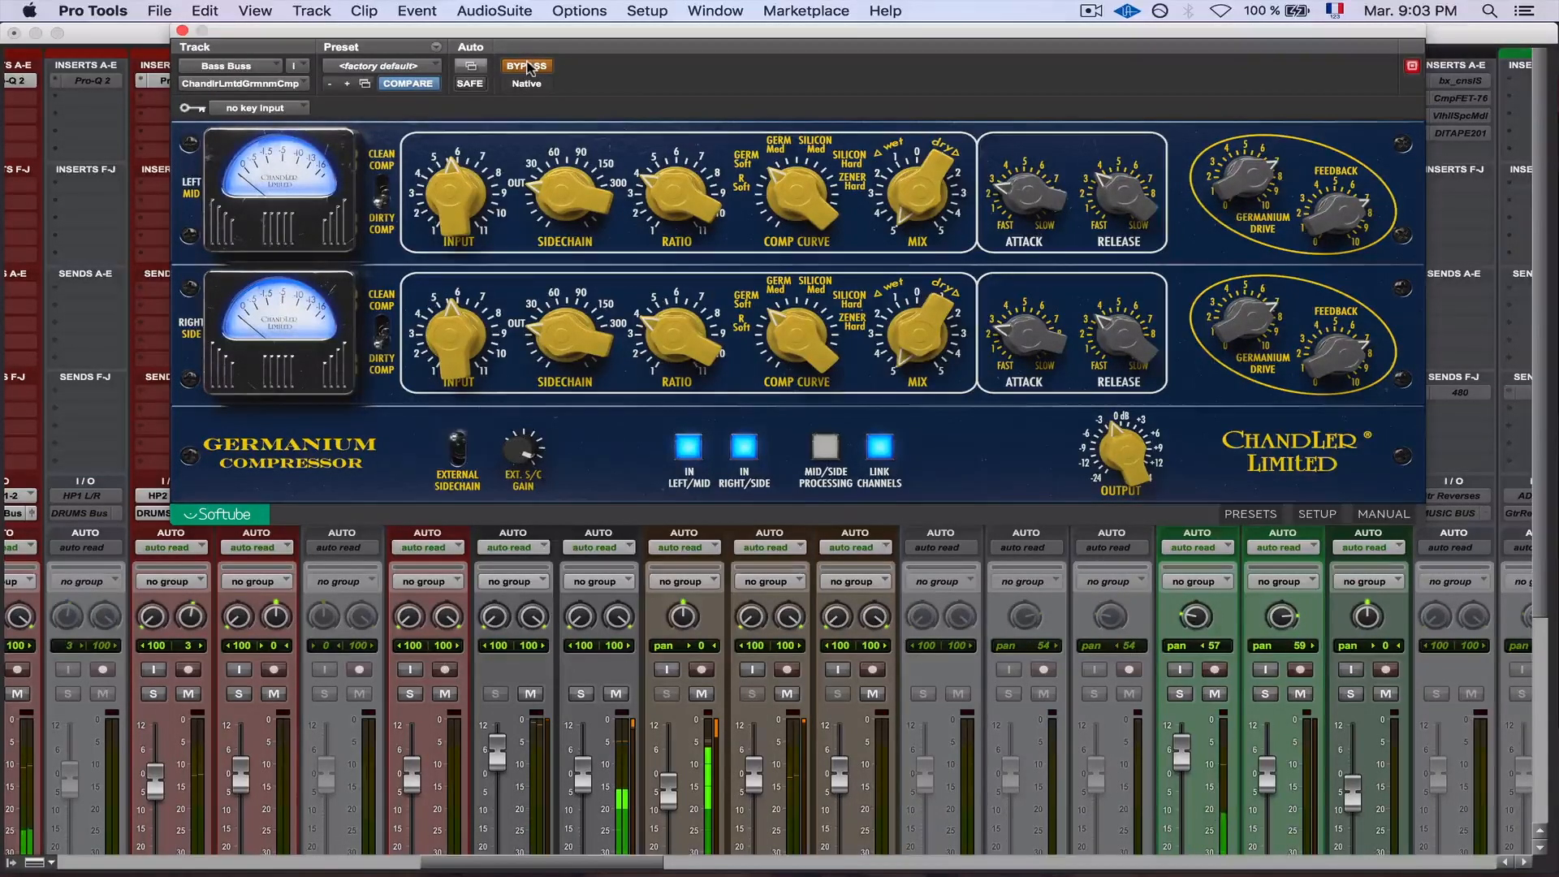
{"action": "left_click", "coordinate": [182, 31]}
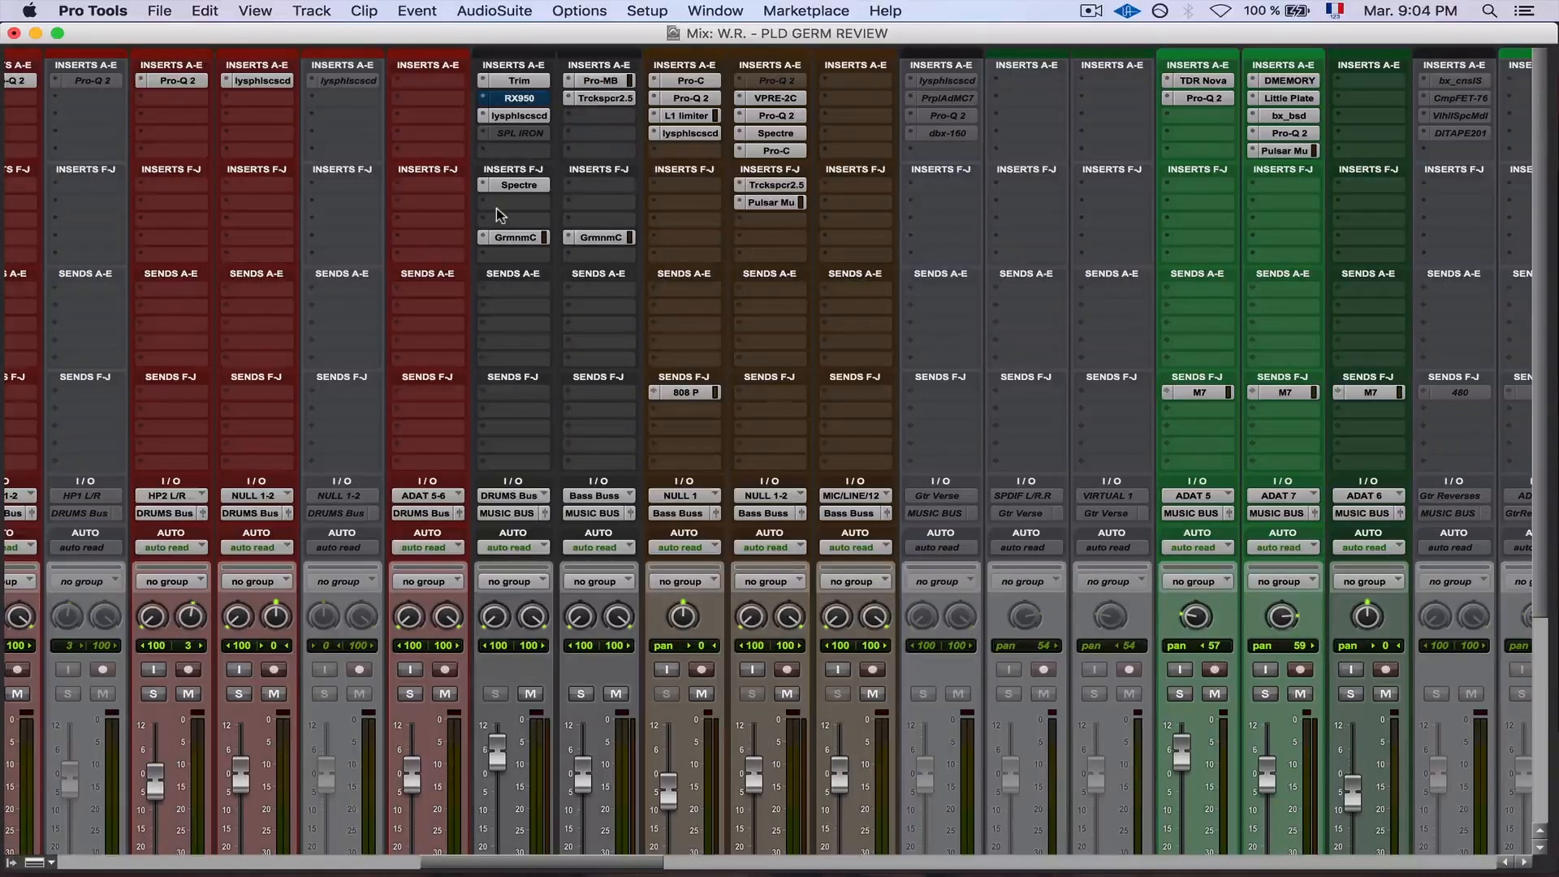
Open the Germanium Compressor on Synth Chorus.1 and compare the soloed synths with it bypassed and active, leaving it active
{"action": "left_click", "coordinate": [600, 238]}
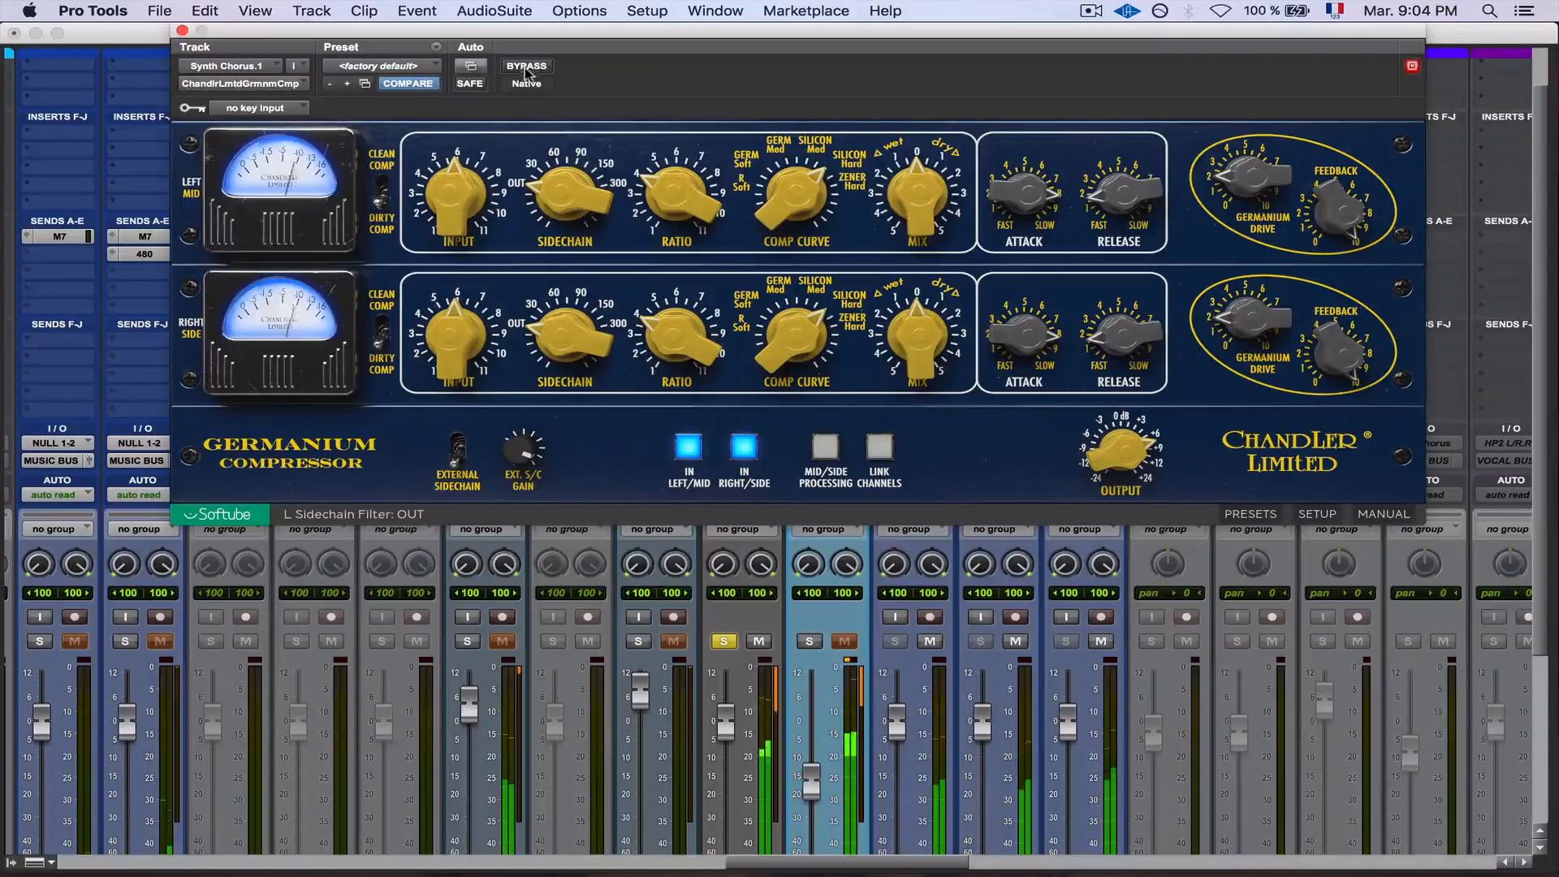
{"action": "left_click", "coordinate": [526, 66]}
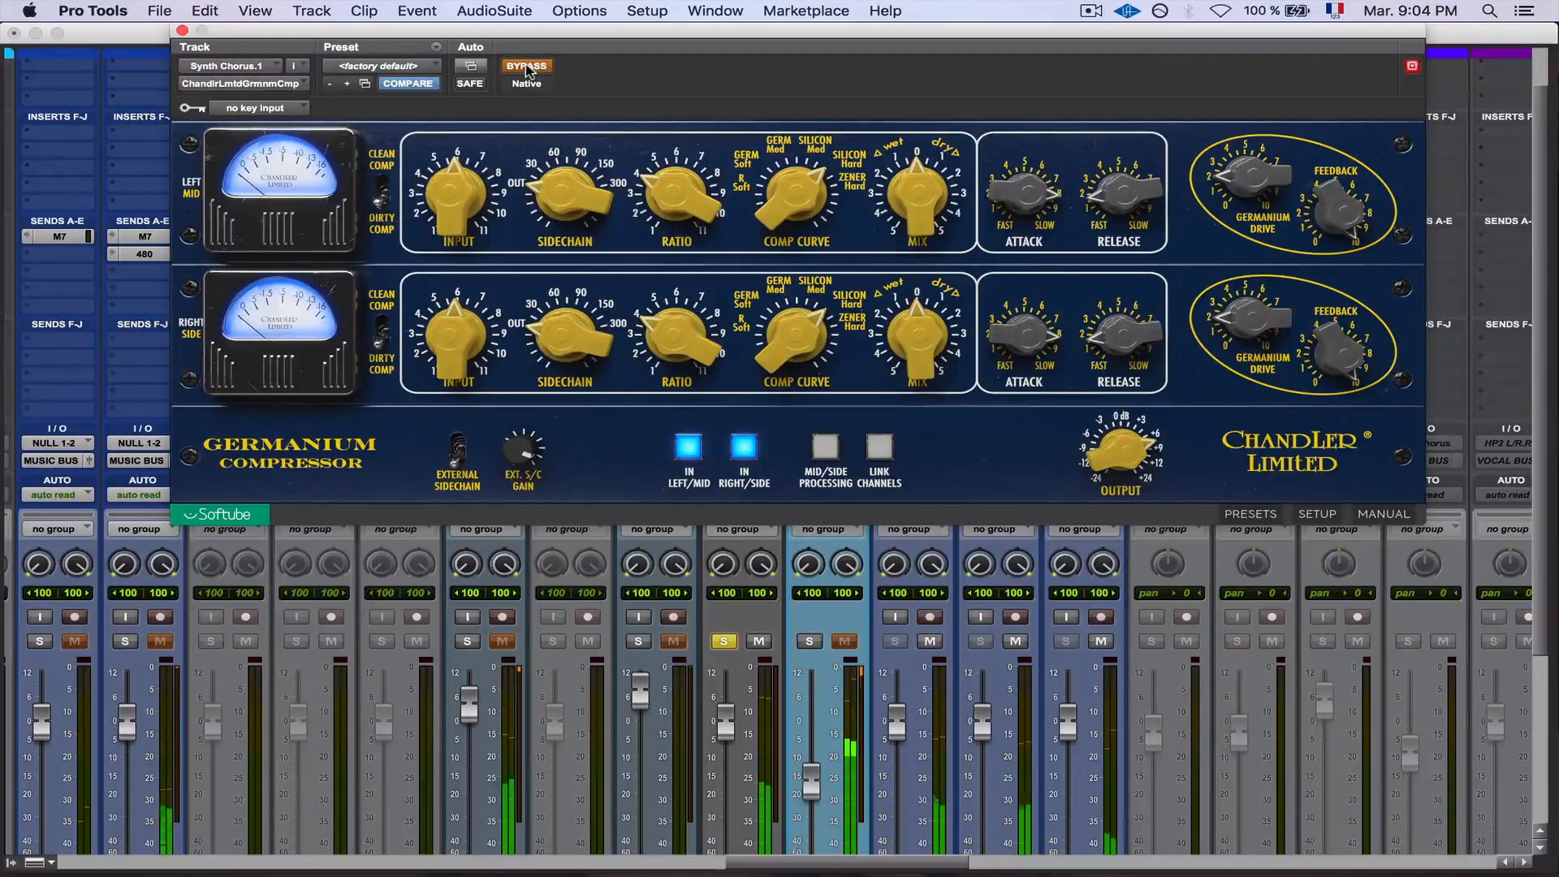
{"action": "left_click", "coordinate": [526, 67]}
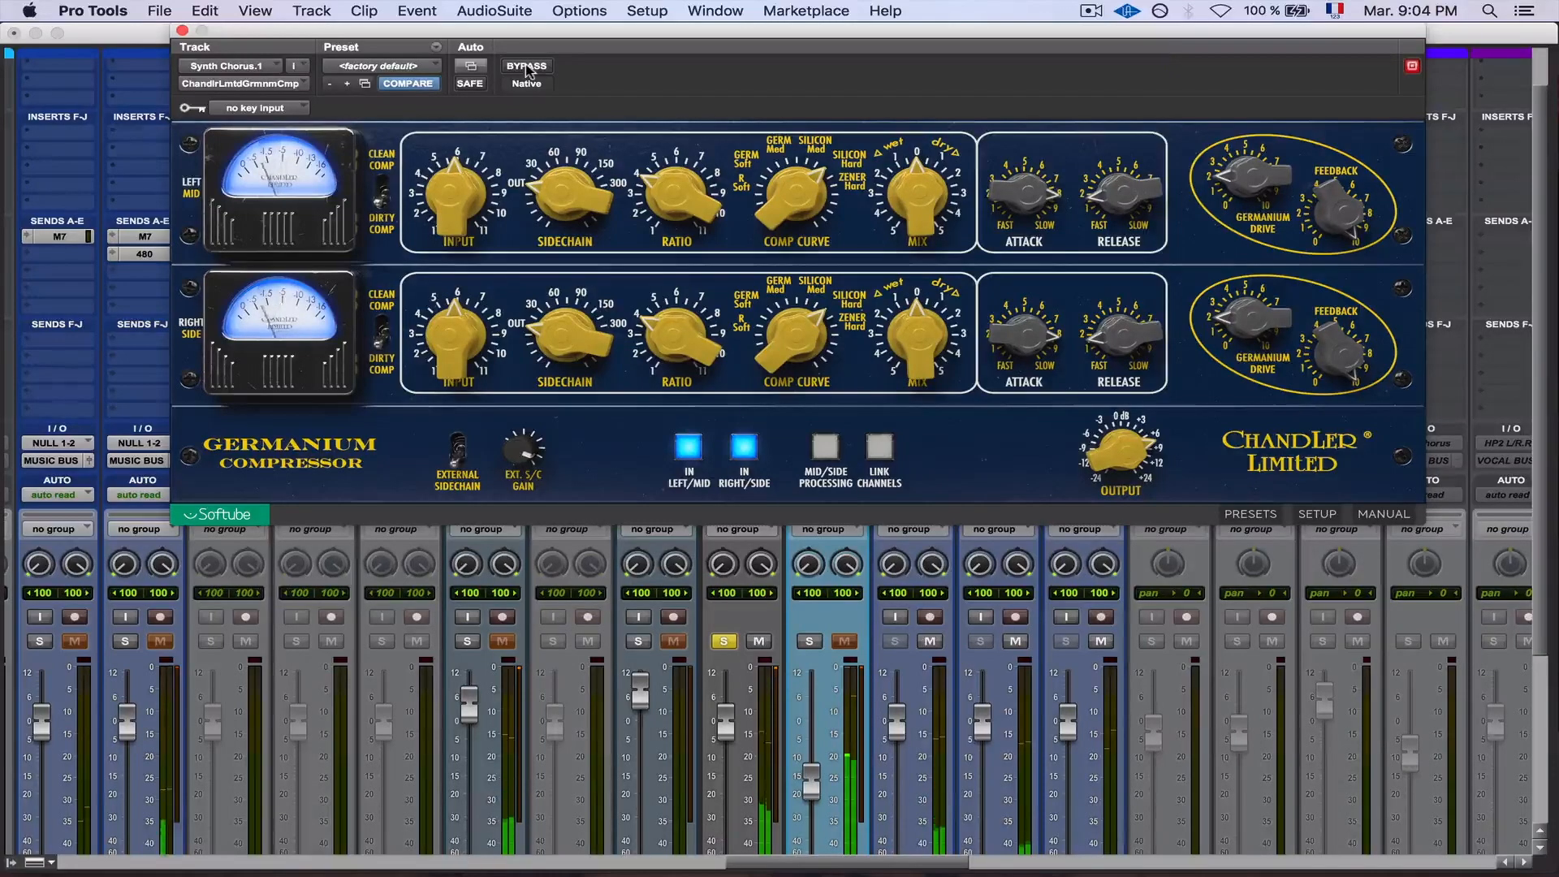
{"action": "left_click", "coordinate": [526, 67]}
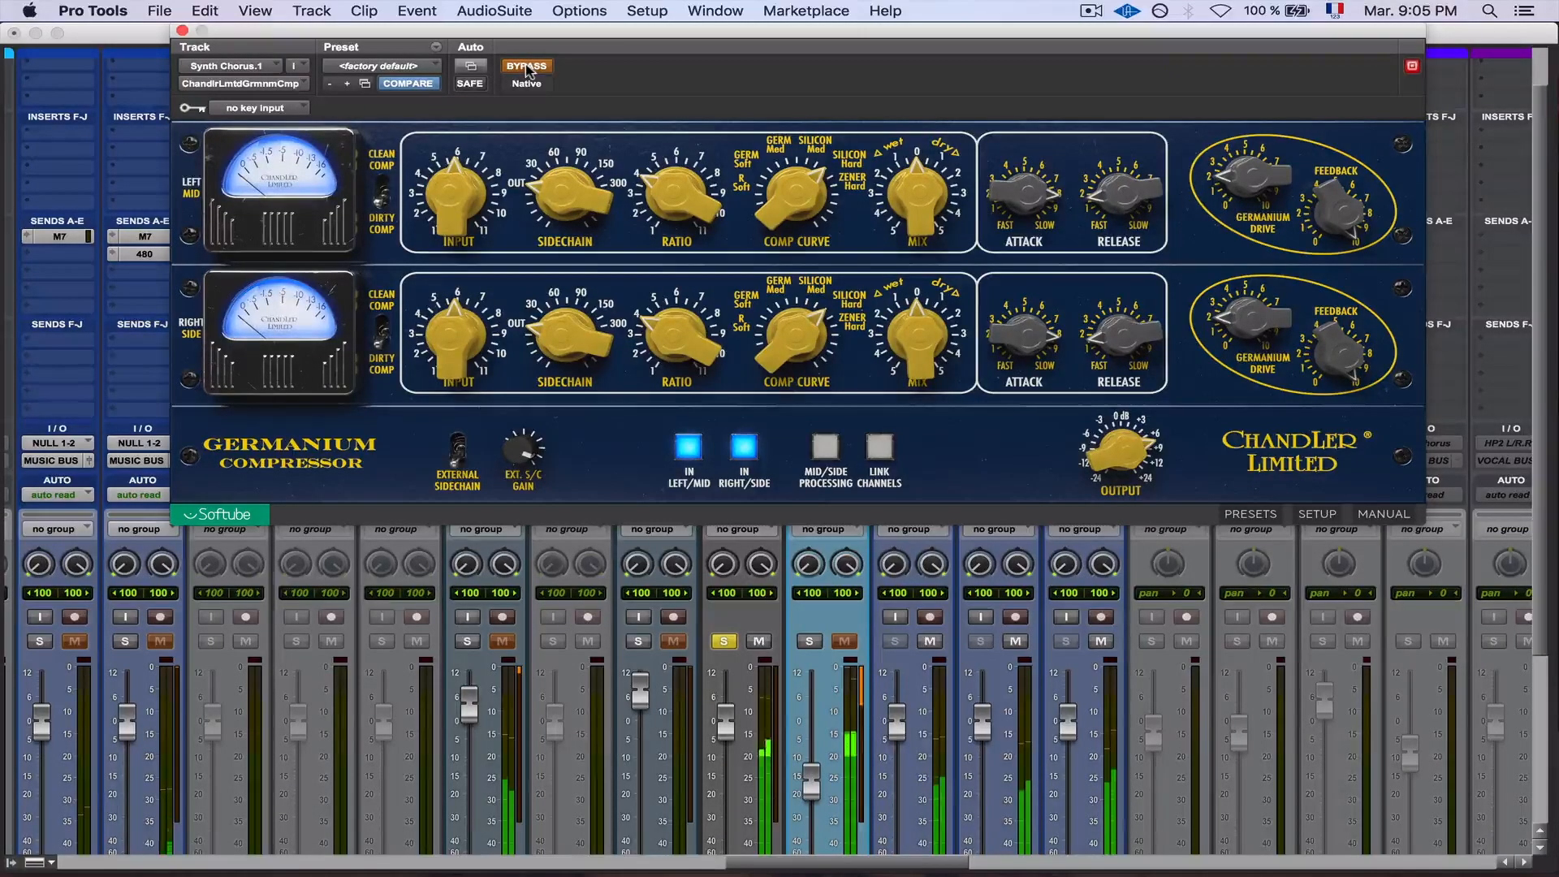
{"action": "left_click", "coordinate": [526, 66]}
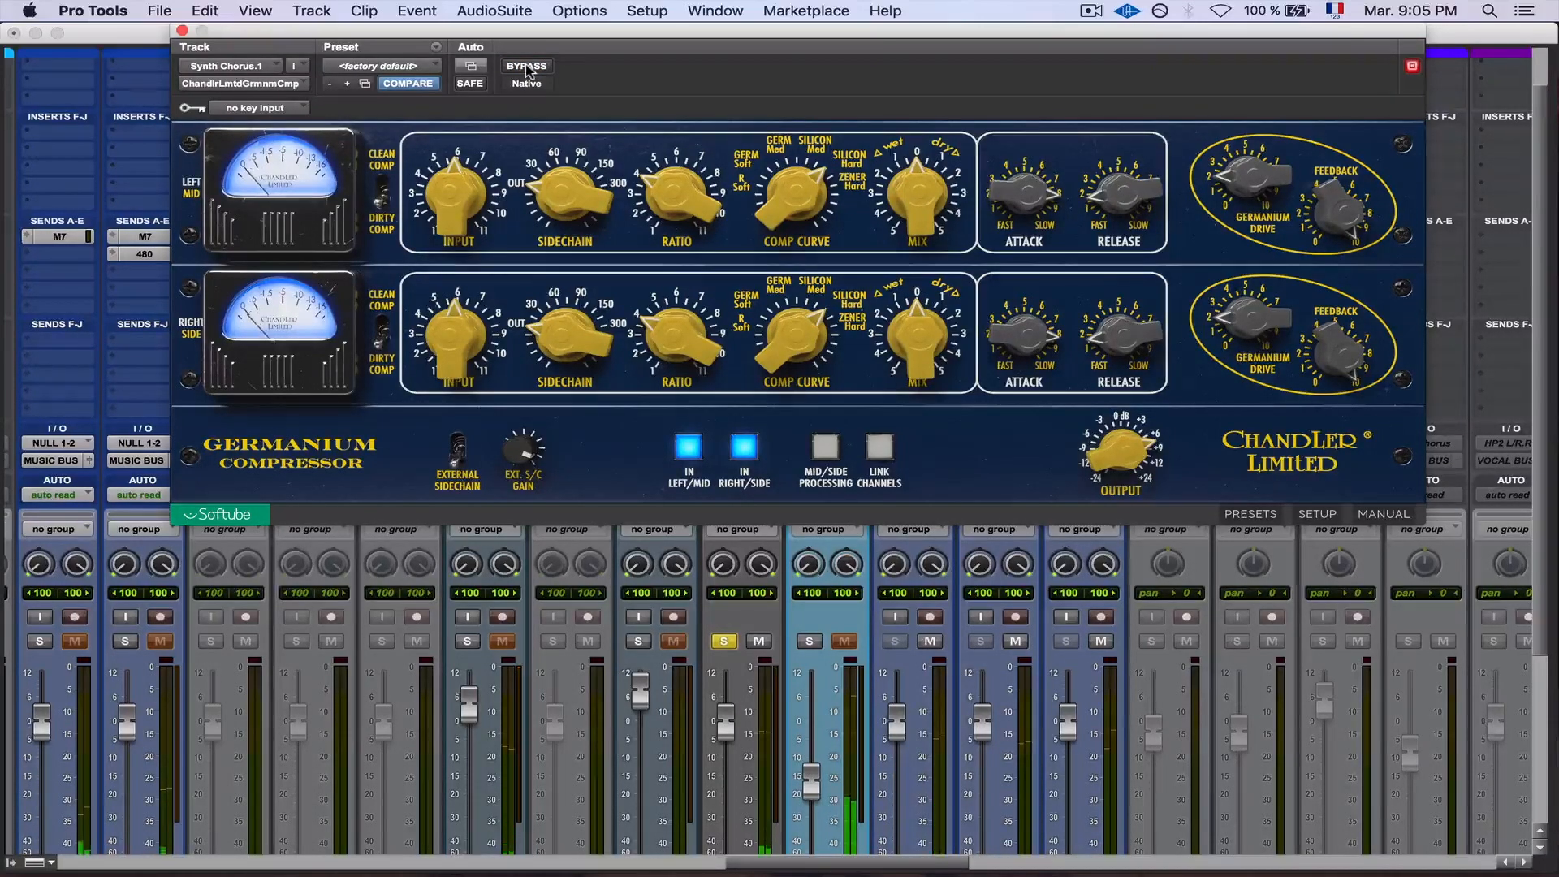
{"action": "left_click", "coordinate": [526, 67]}
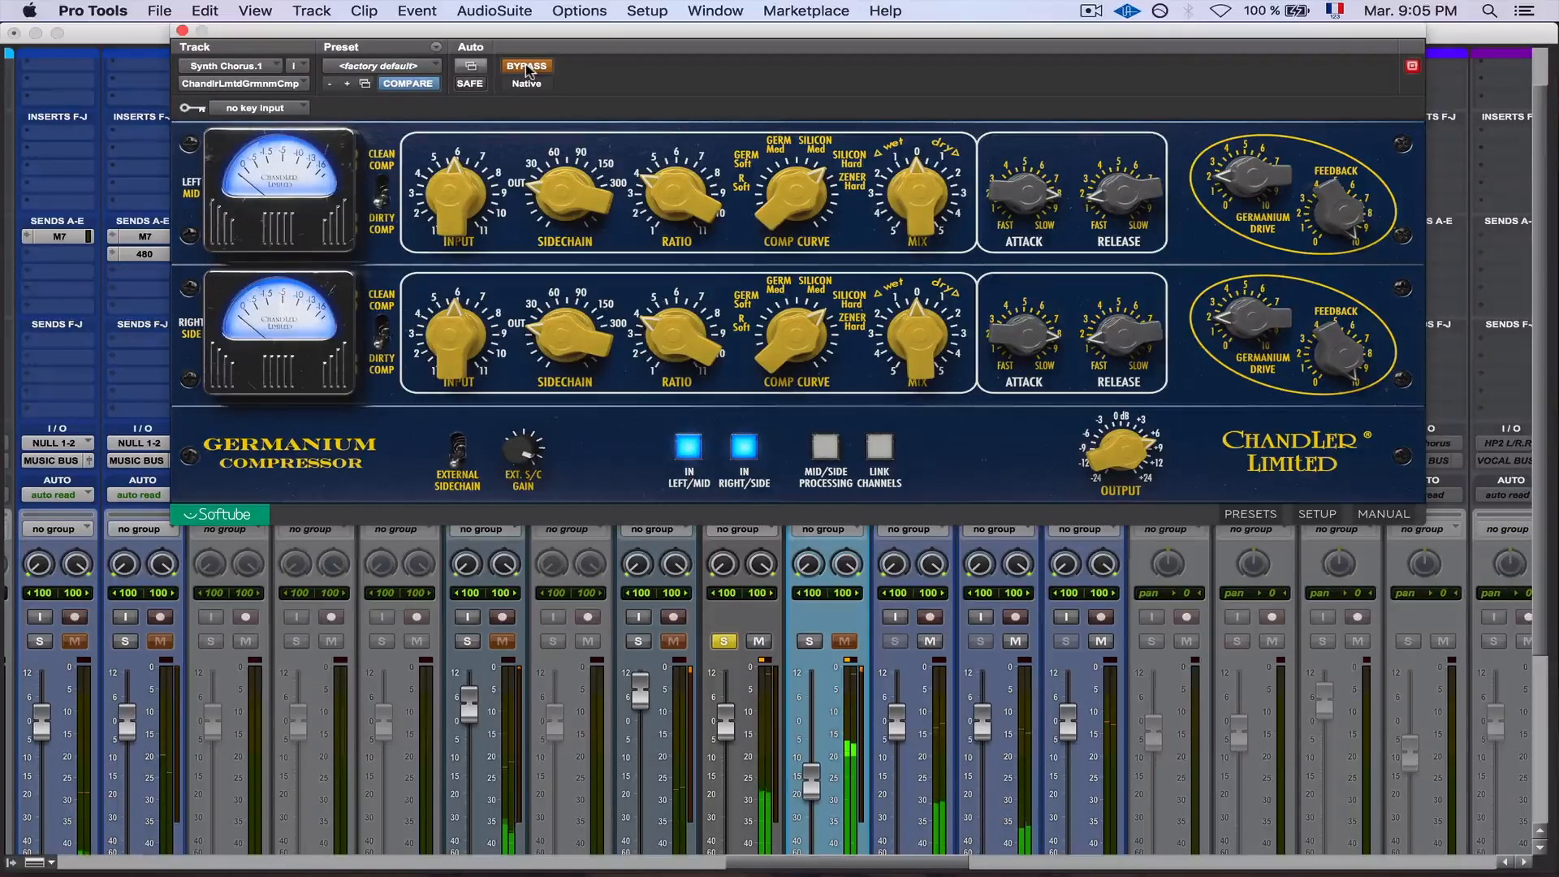
{"action": "left_click", "coordinate": [526, 67]}
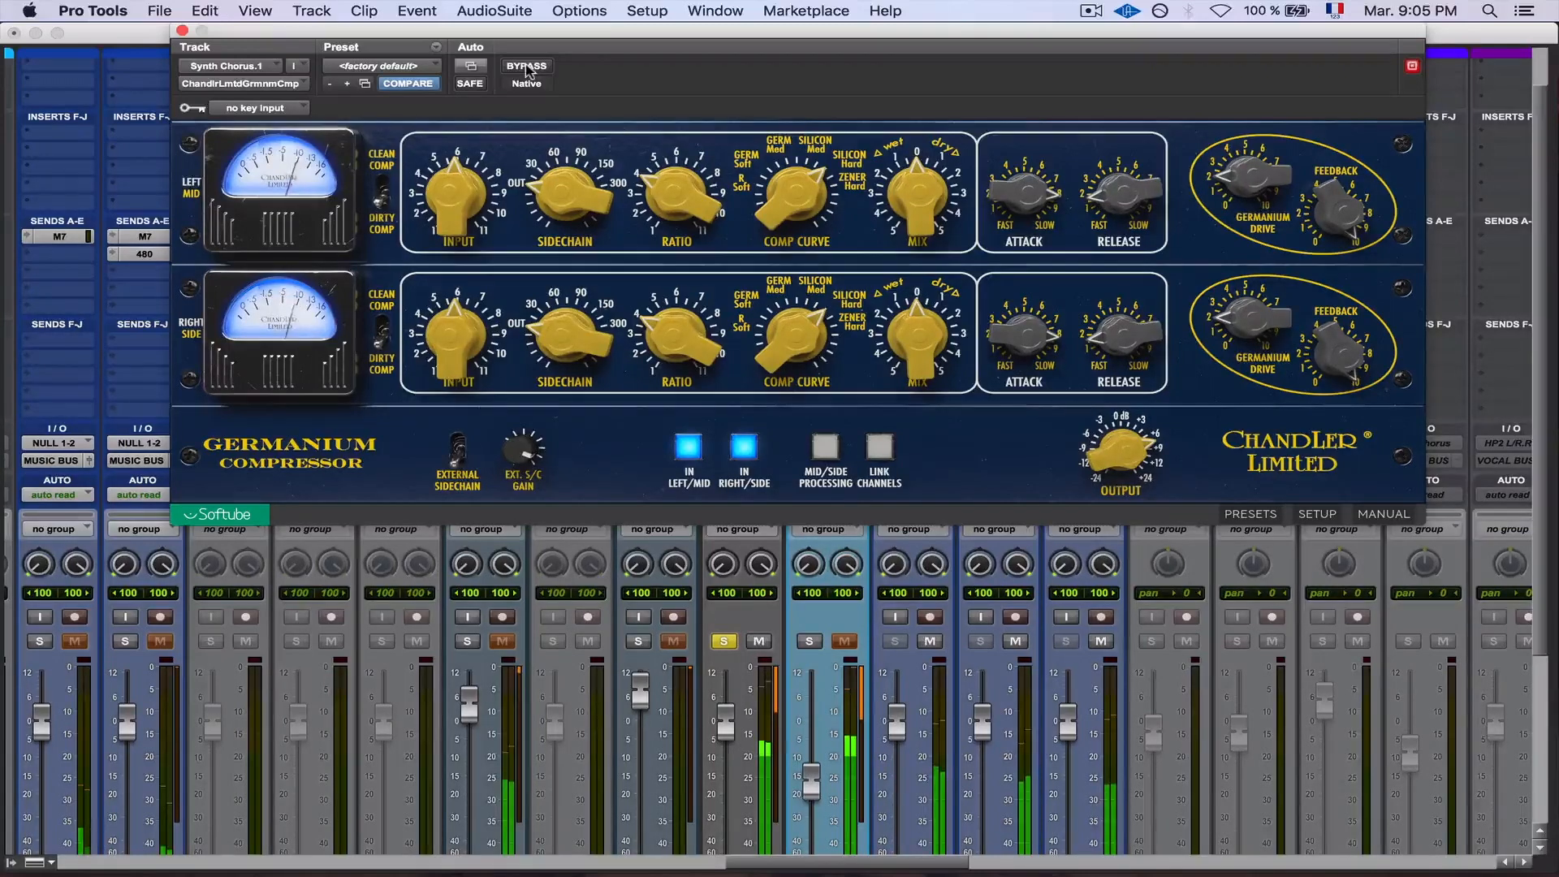
{"action": "left_click", "coordinate": [527, 67]}
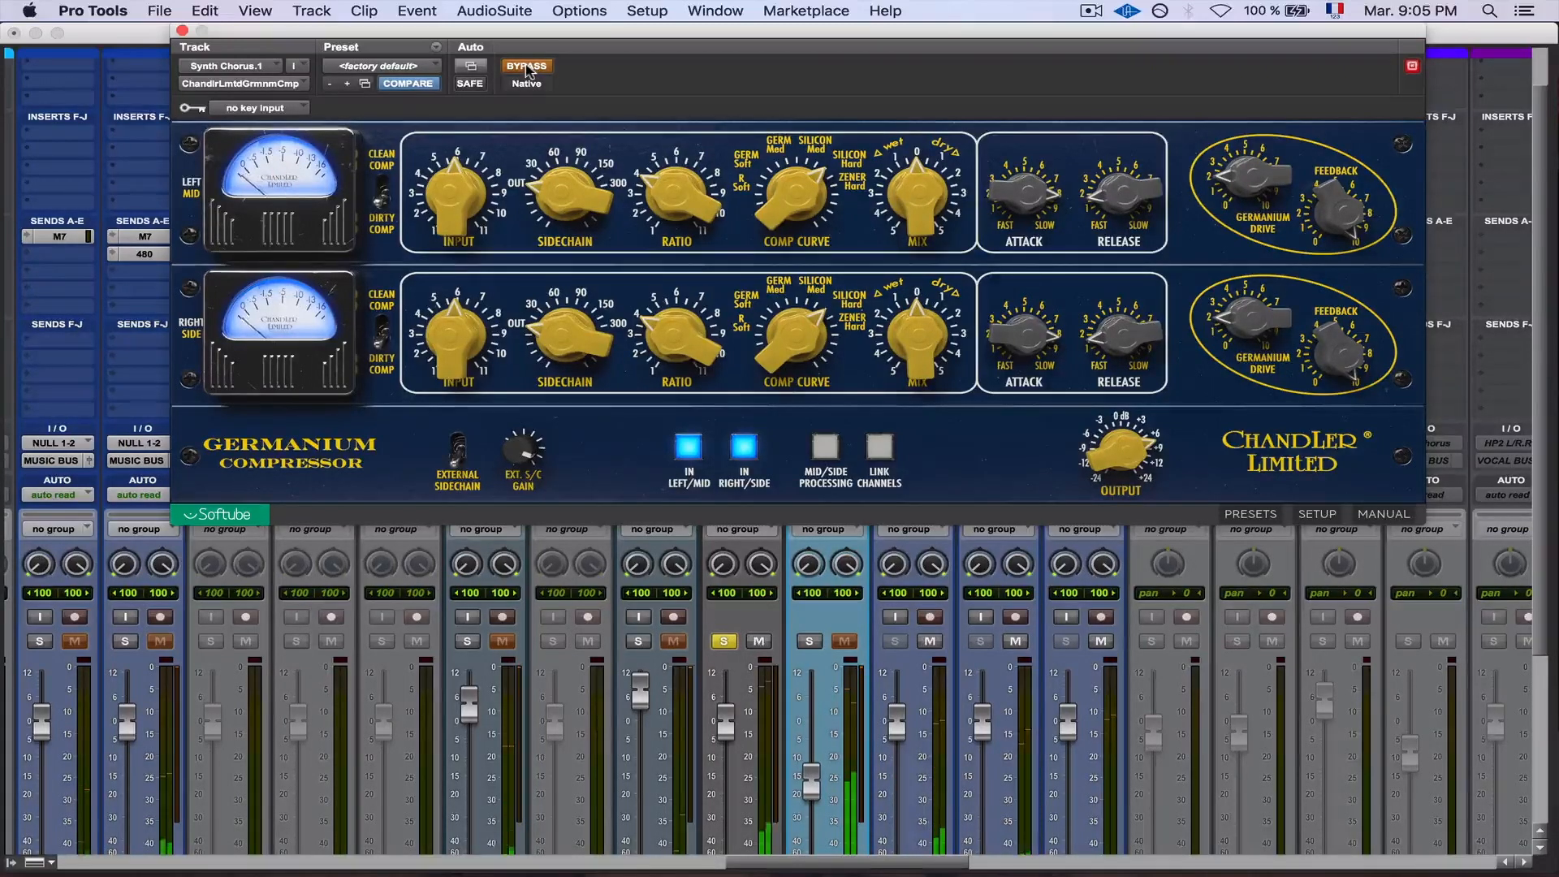
{"action": "left_click", "coordinate": [526, 67]}
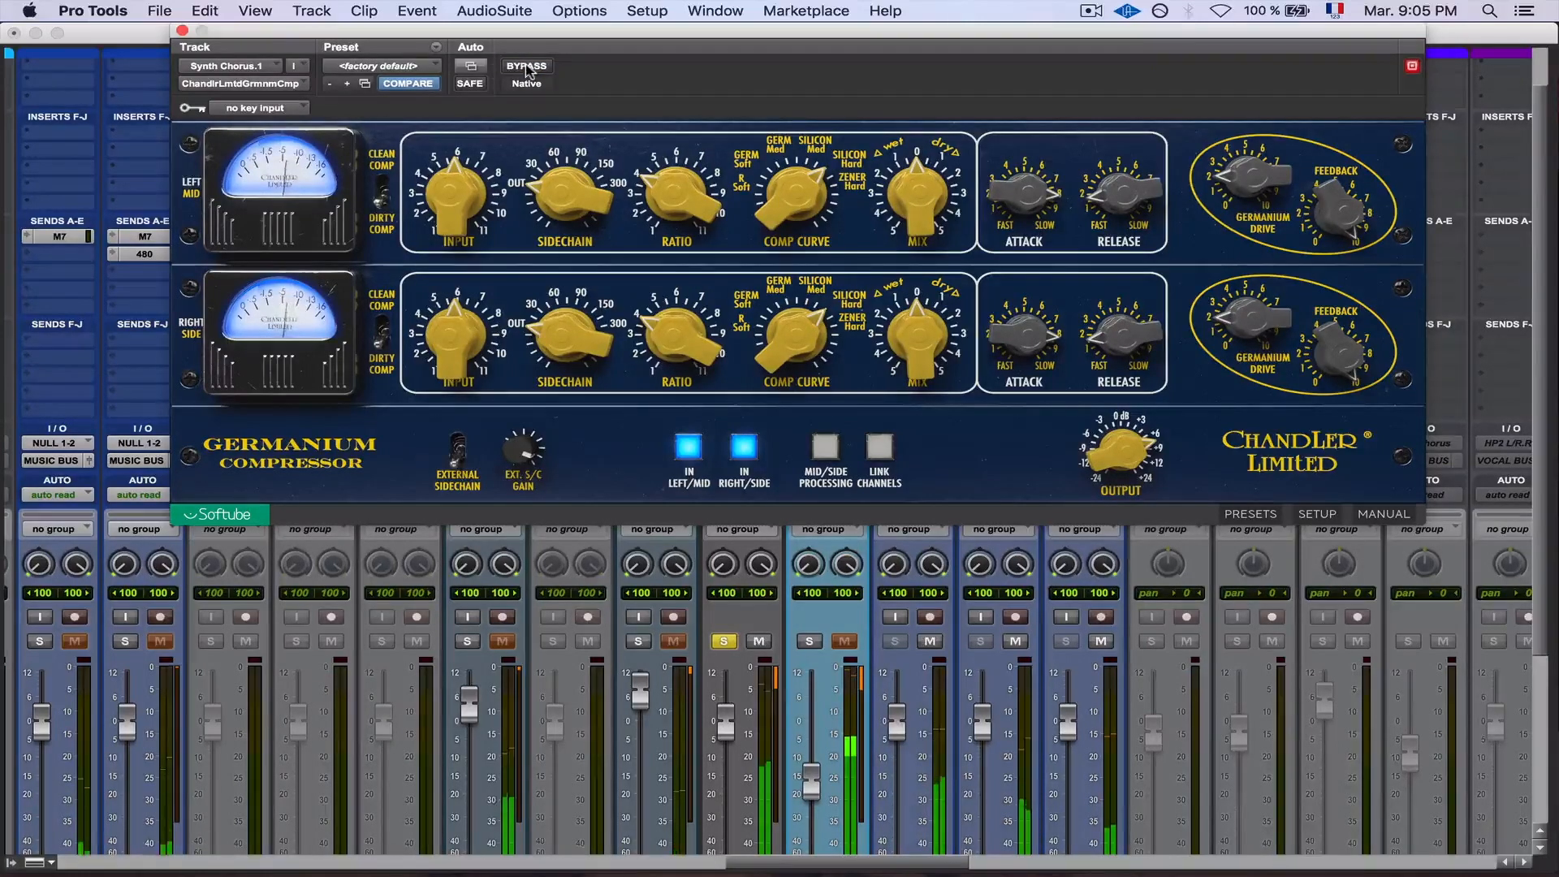
{"action": "left_click", "coordinate": [533, 70]}
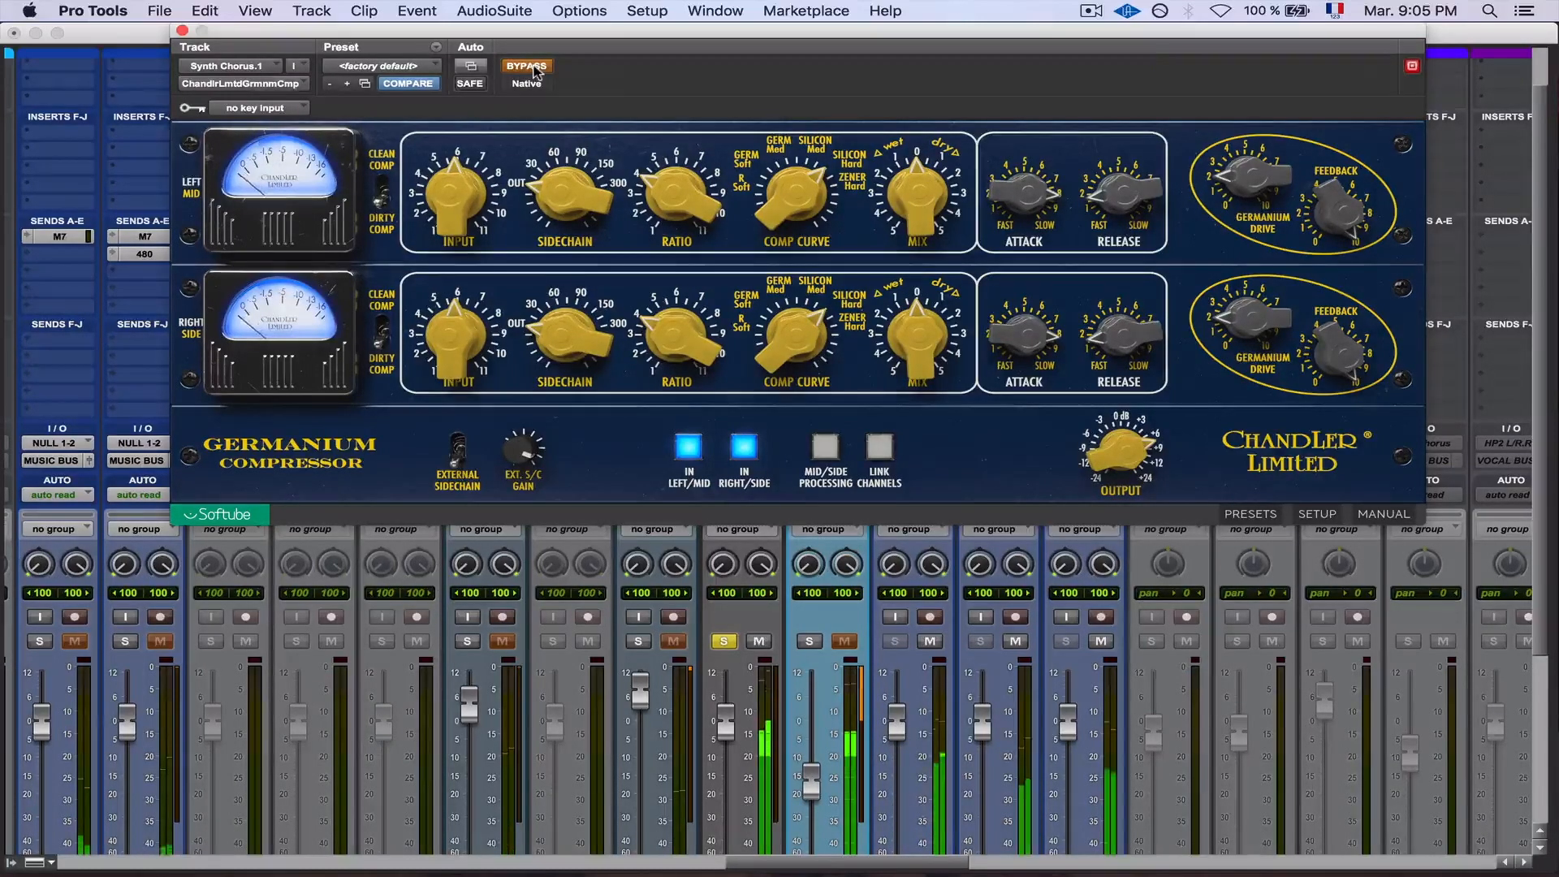
{"action": "left_click", "coordinate": [533, 70]}
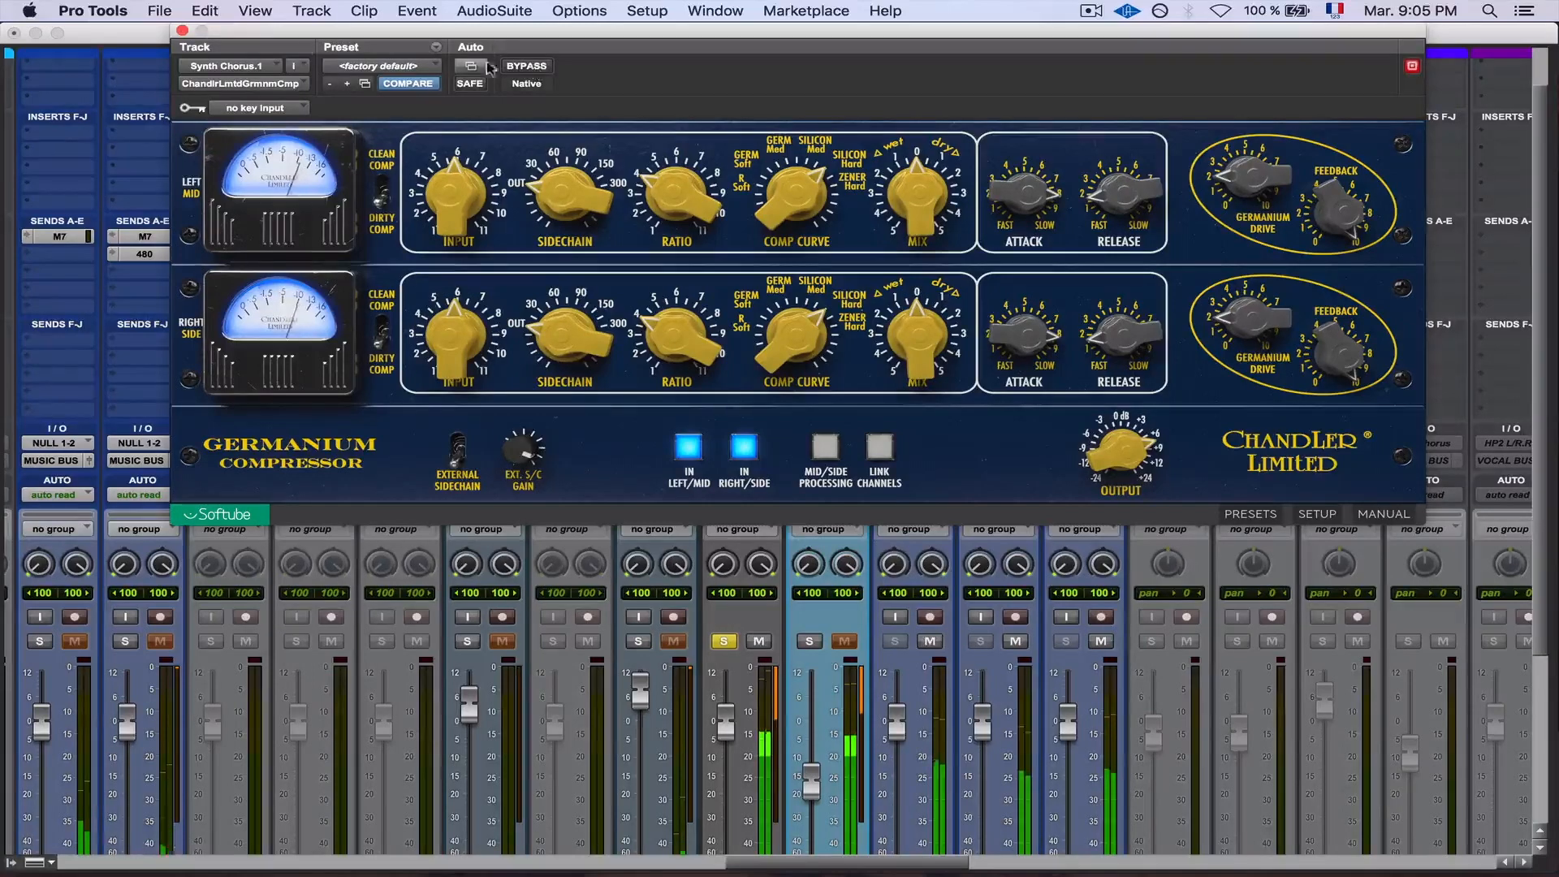
Close the Synth Chorus.1 compressor window and clear the synth solo in the mixer
{"action": "left_click", "coordinate": [183, 31]}
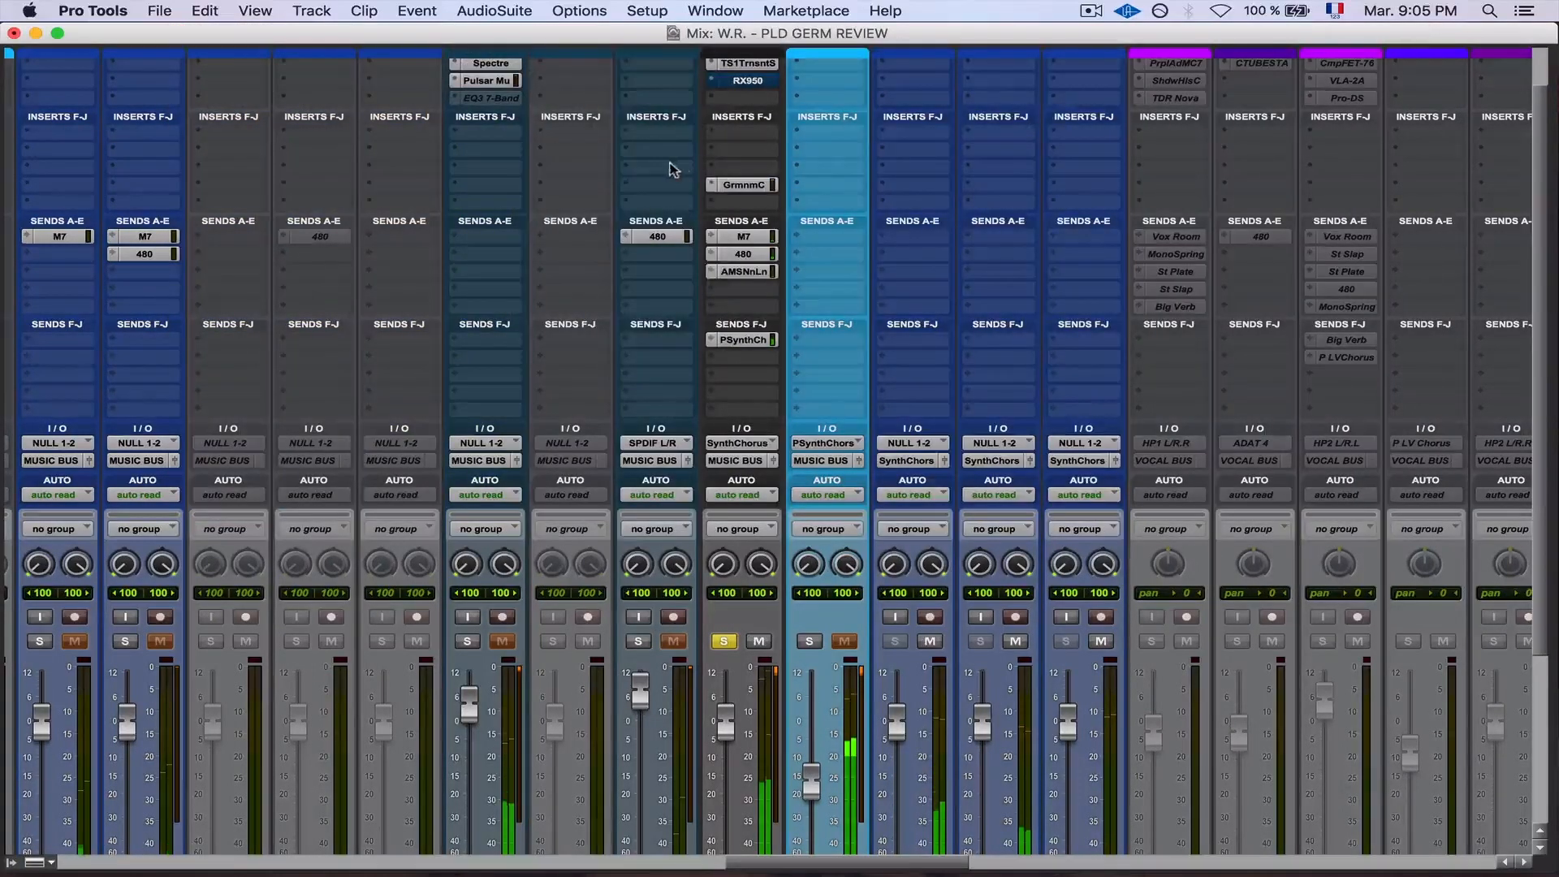
{"action": "scroll", "coordinate": [667, 162], "scroll_direction": "right", "scroll_amount": 2}
{"action": "scroll", "coordinate": [667, 162], "scroll_direction": "up", "scroll_amount": 2}
{"action": "scroll", "coordinate": [667, 162], "scroll_direction": "right", "scroll_amount": 1}
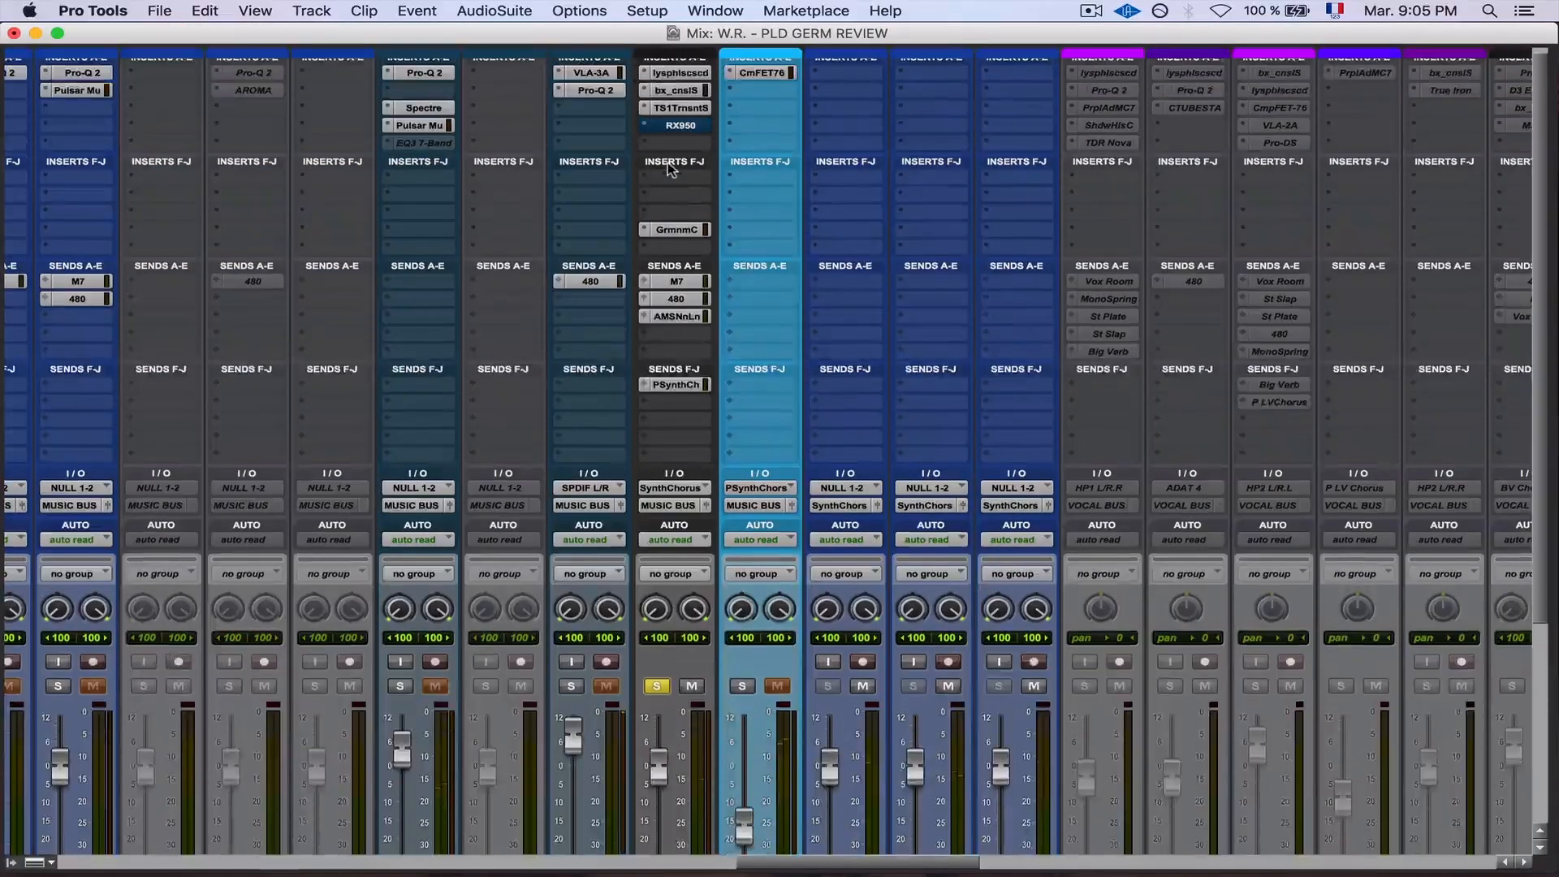
{"action": "left_click", "coordinate": [669, 231]}
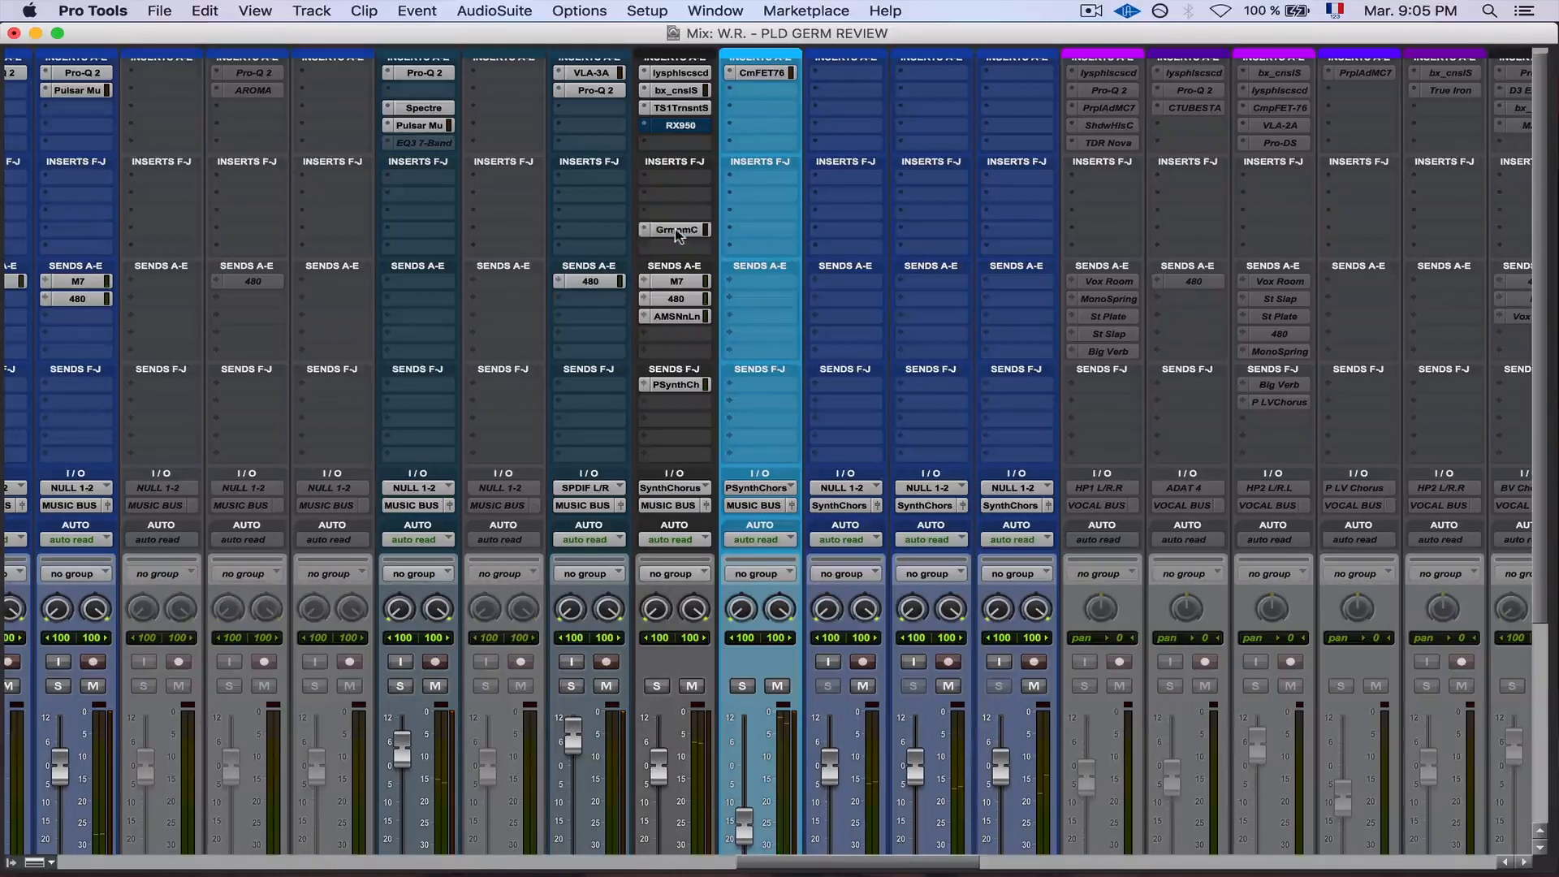
Play the full mix and compare it with the Synth Chorus.1 Germanium Compressor bypassed and active from its insert slot, leaving it active
{"action": "left_click", "coordinate": [678, 232], "text": "super"}
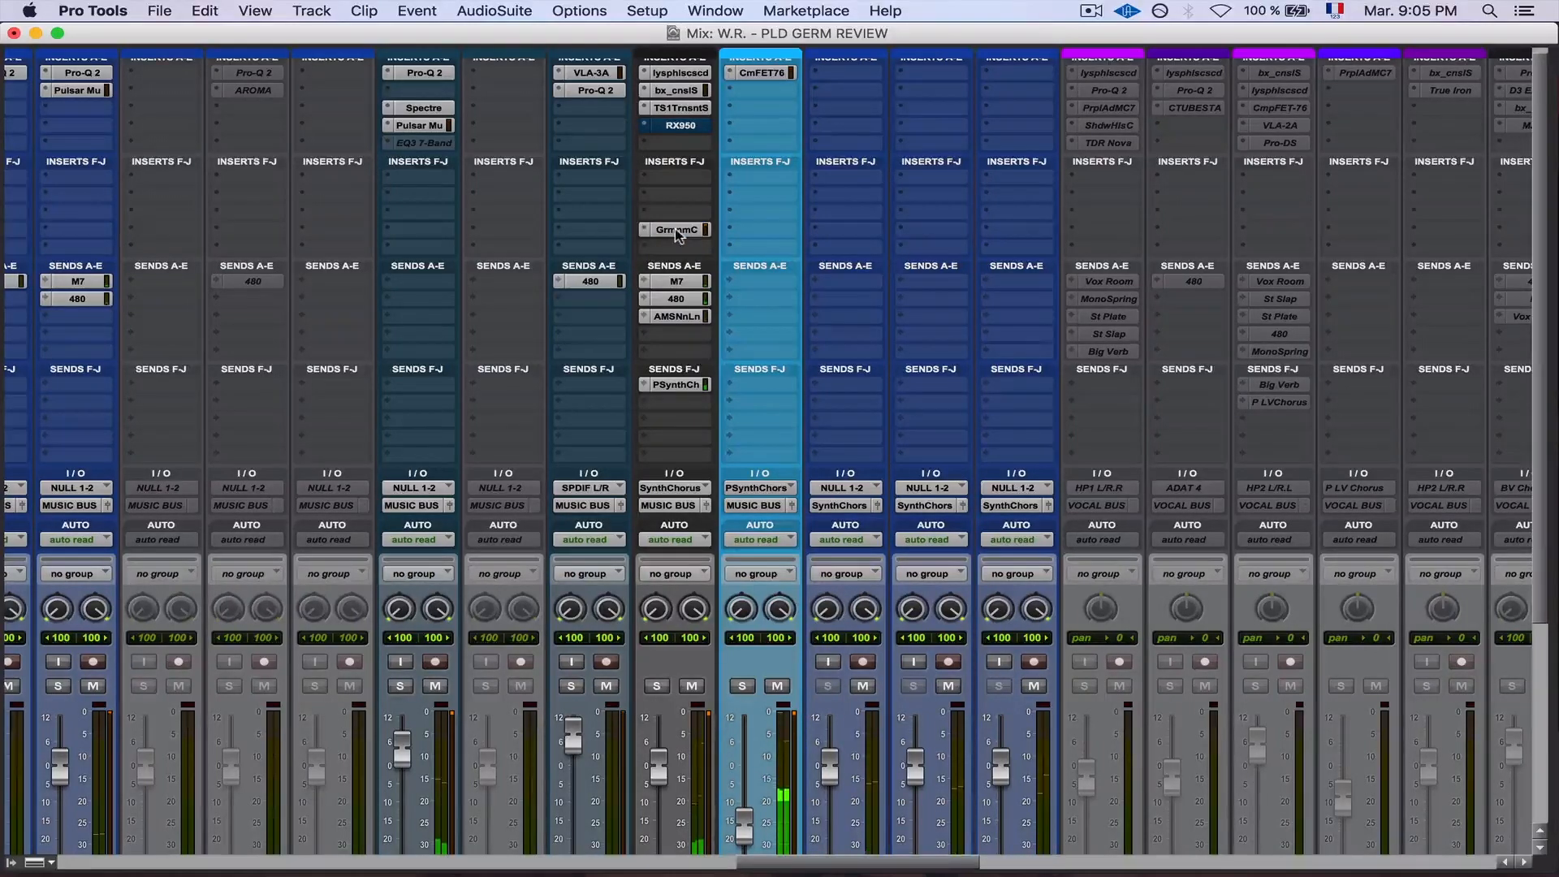
{"action": "left_click", "coordinate": [678, 231], "text": "super"}
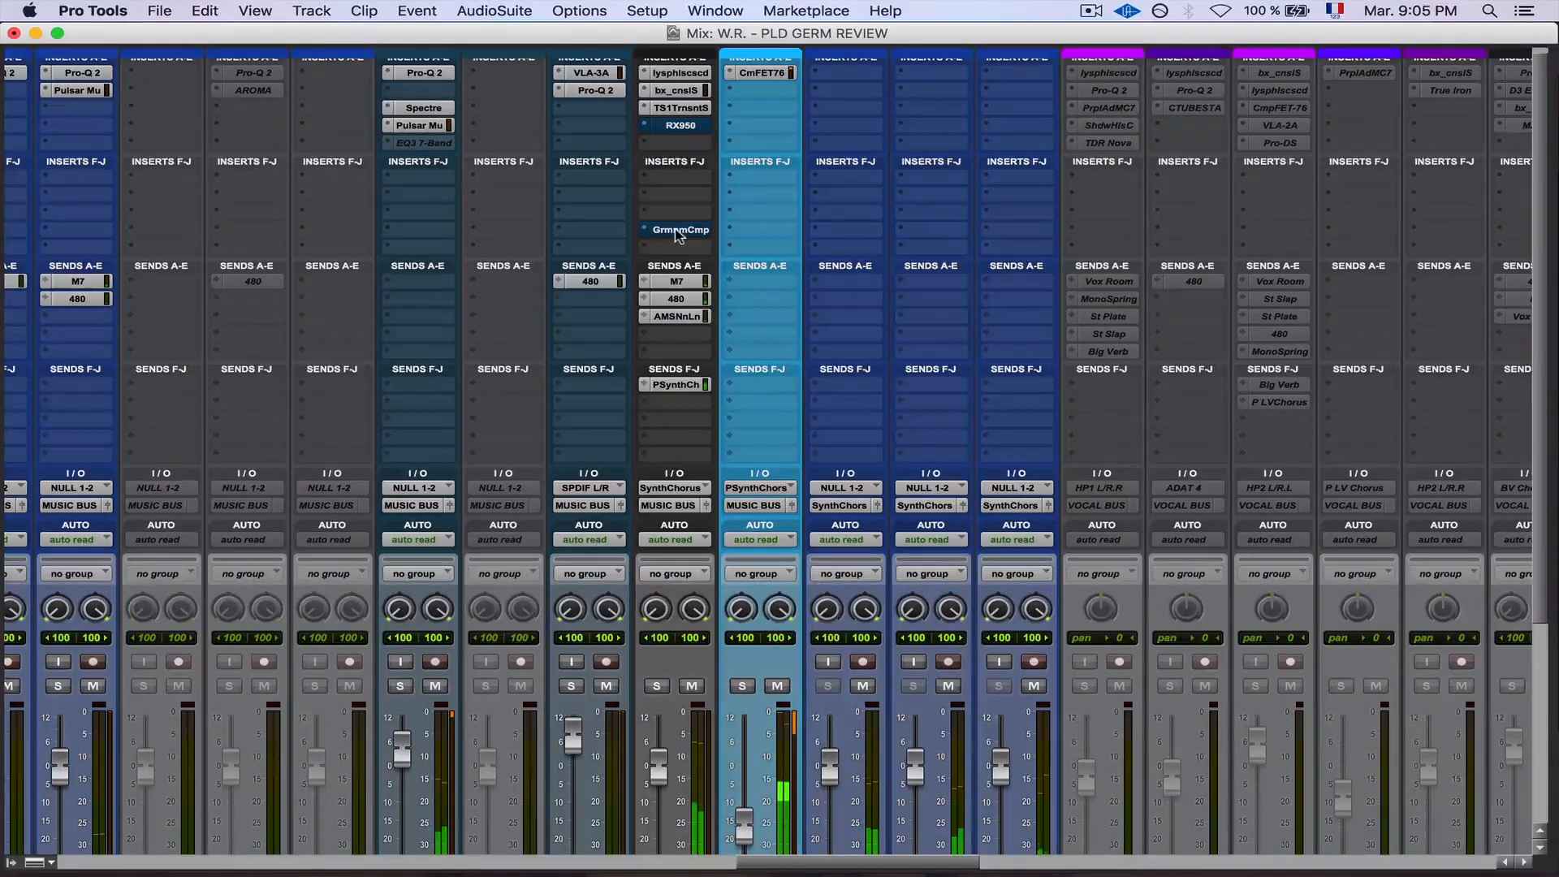
{"action": "left_click", "coordinate": [679, 232], "text": "super"}
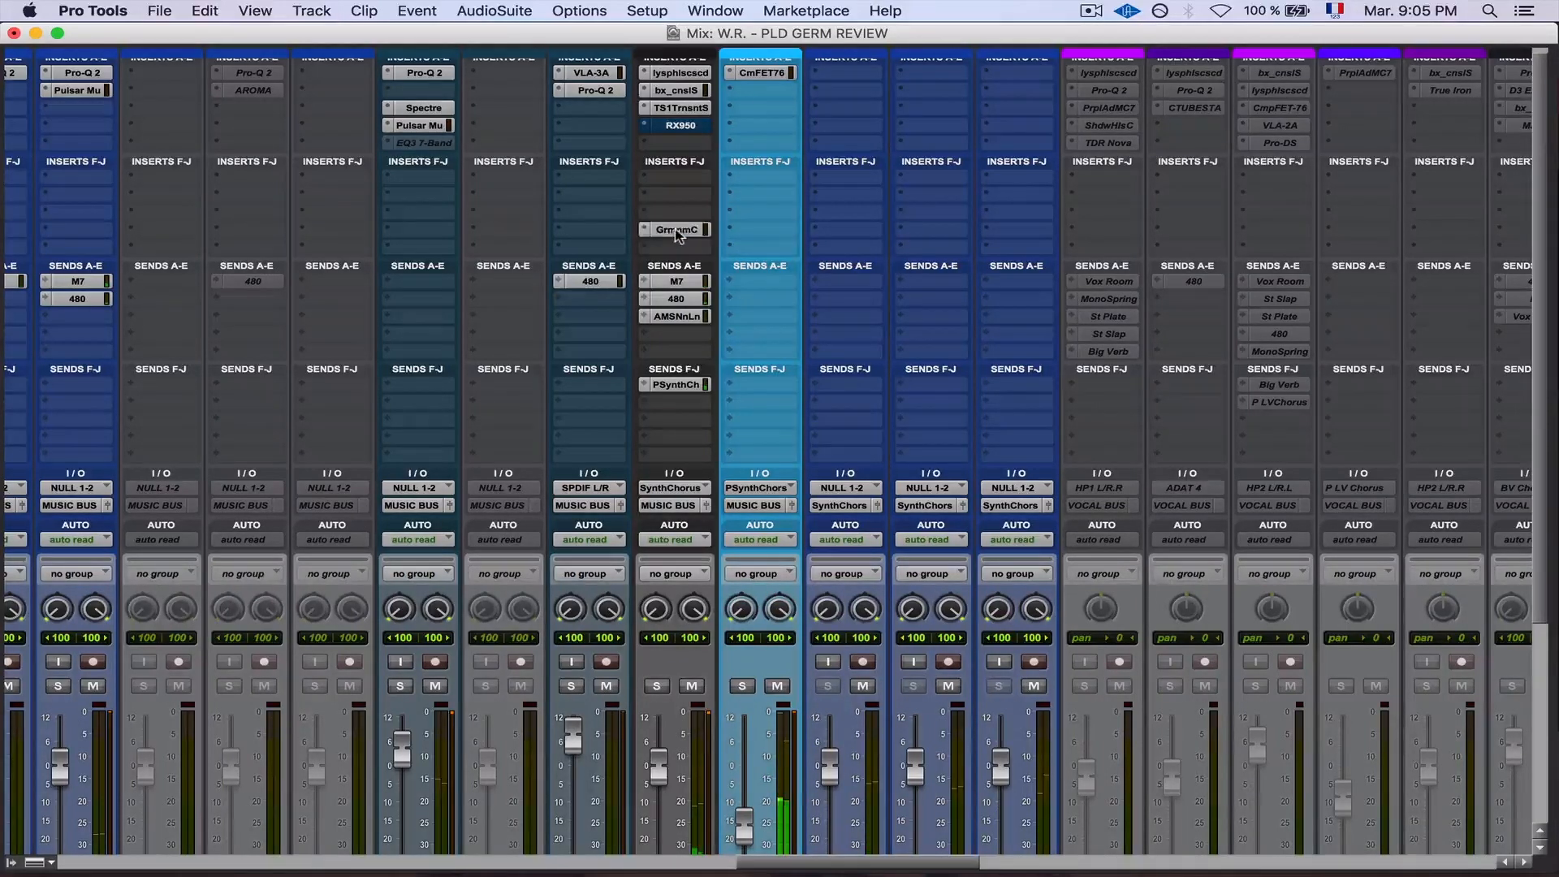
{"action": "left_click", "coordinate": [677, 233], "text": "super"}
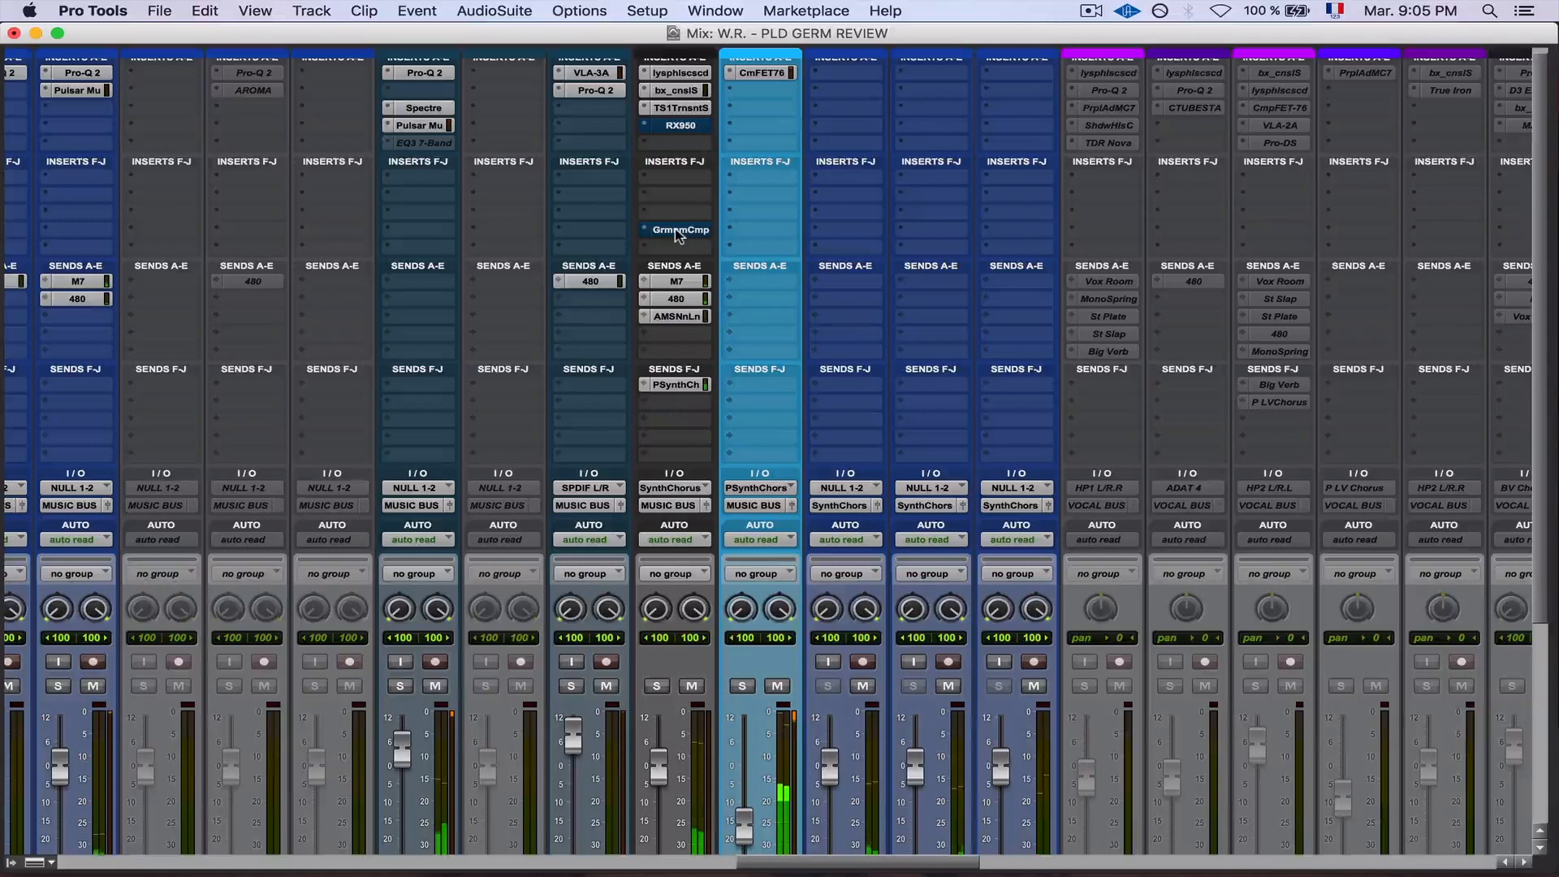
{"action": "left_click", "coordinate": [679, 233], "text": "super"}
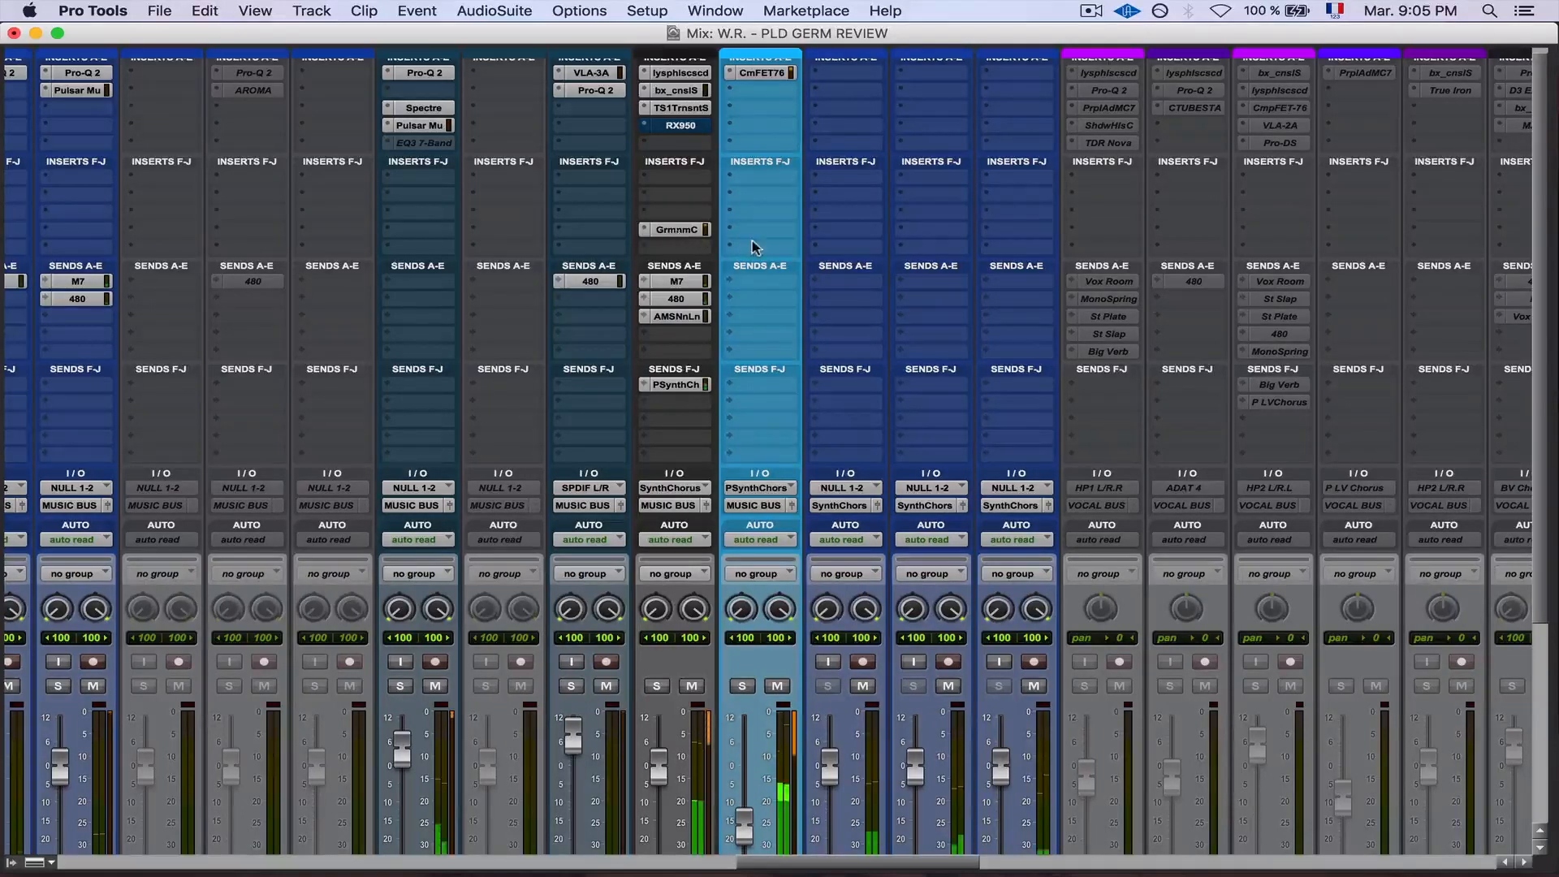
Replay the full mix and repeat the bypass comparison of the Synth Chorus.1 Germanium Compressor insert, leaving it active
{"action": "scroll", "coordinate": [754, 246], "scroll_direction": "down", "scroll_amount": 1}
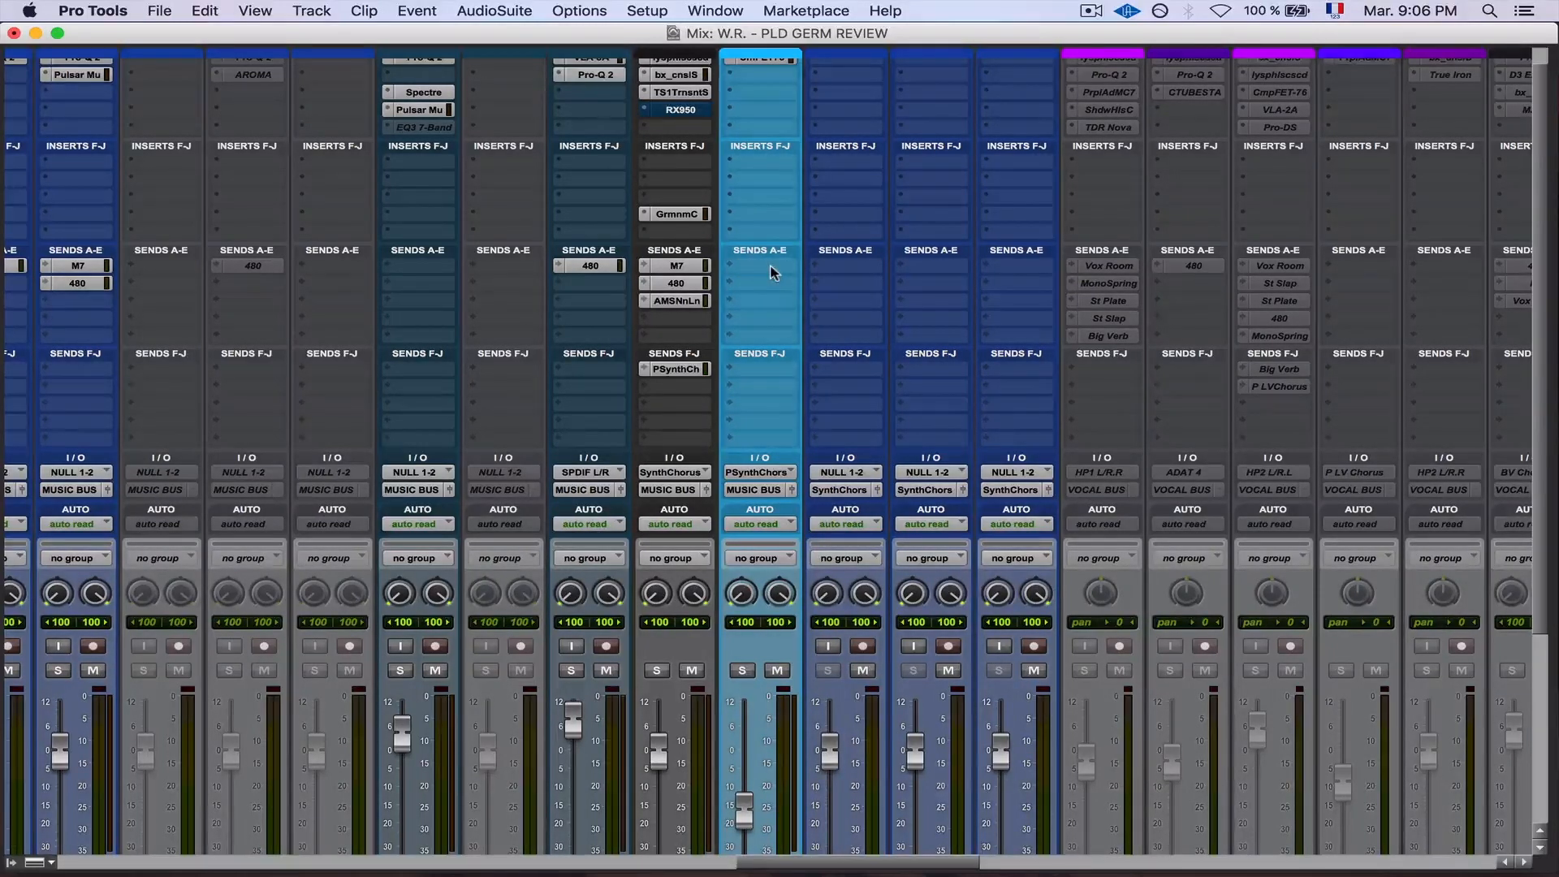
{"action": "scroll", "coordinate": [772, 273], "scroll_direction": "down", "scroll_amount": 1}
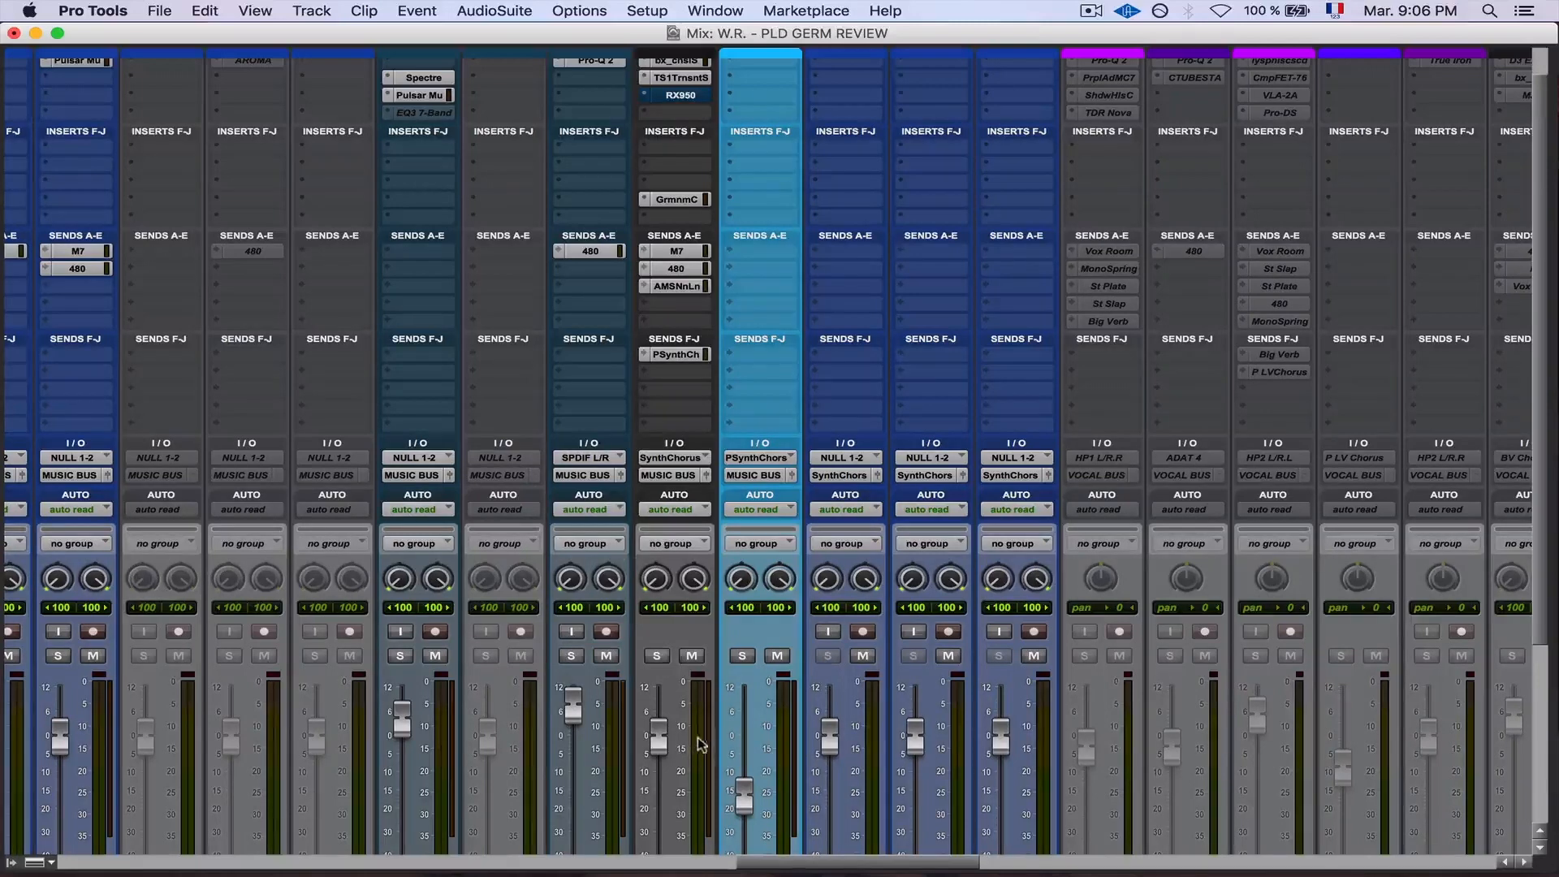
{"action": "left_click", "coordinate": [688, 210], "text": "super"}
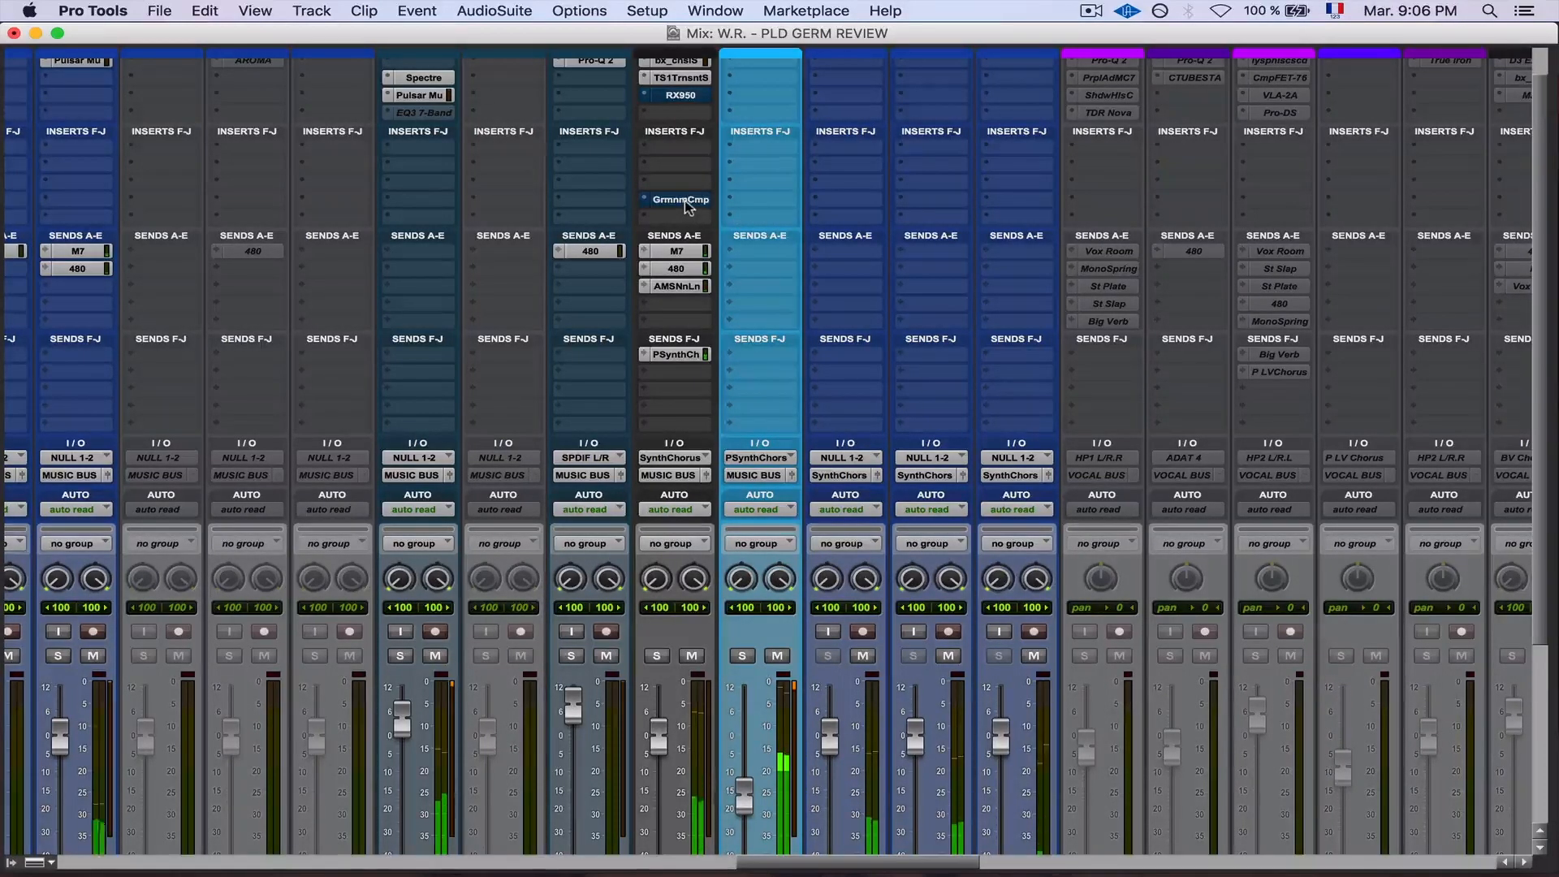
{"action": "left_click", "coordinate": [689, 207], "text": "super"}
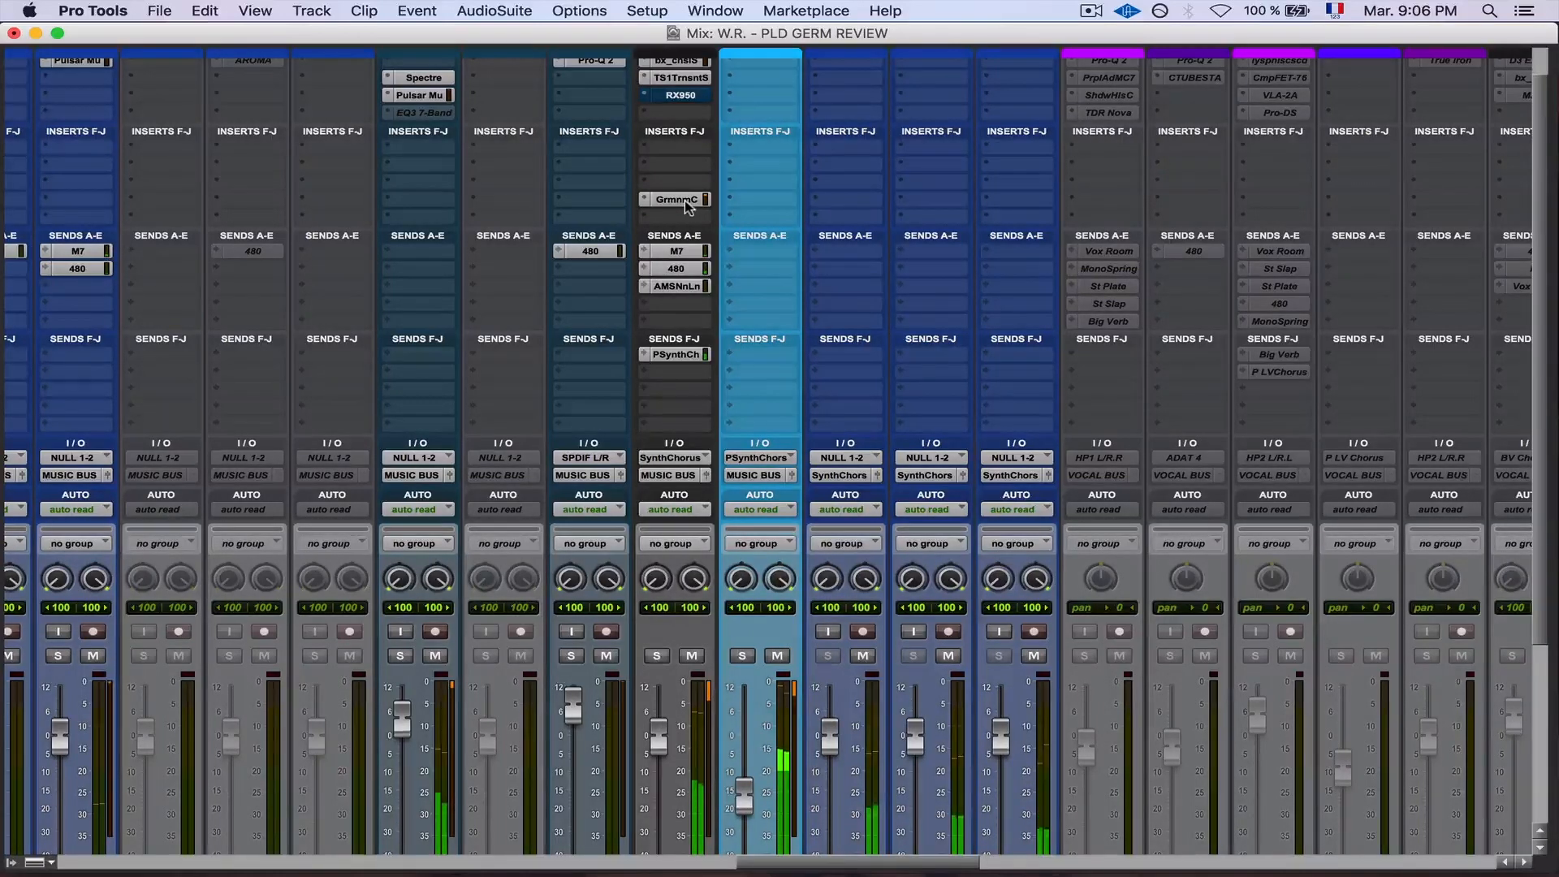
{"action": "left_click", "coordinate": [688, 207], "text": "super"}
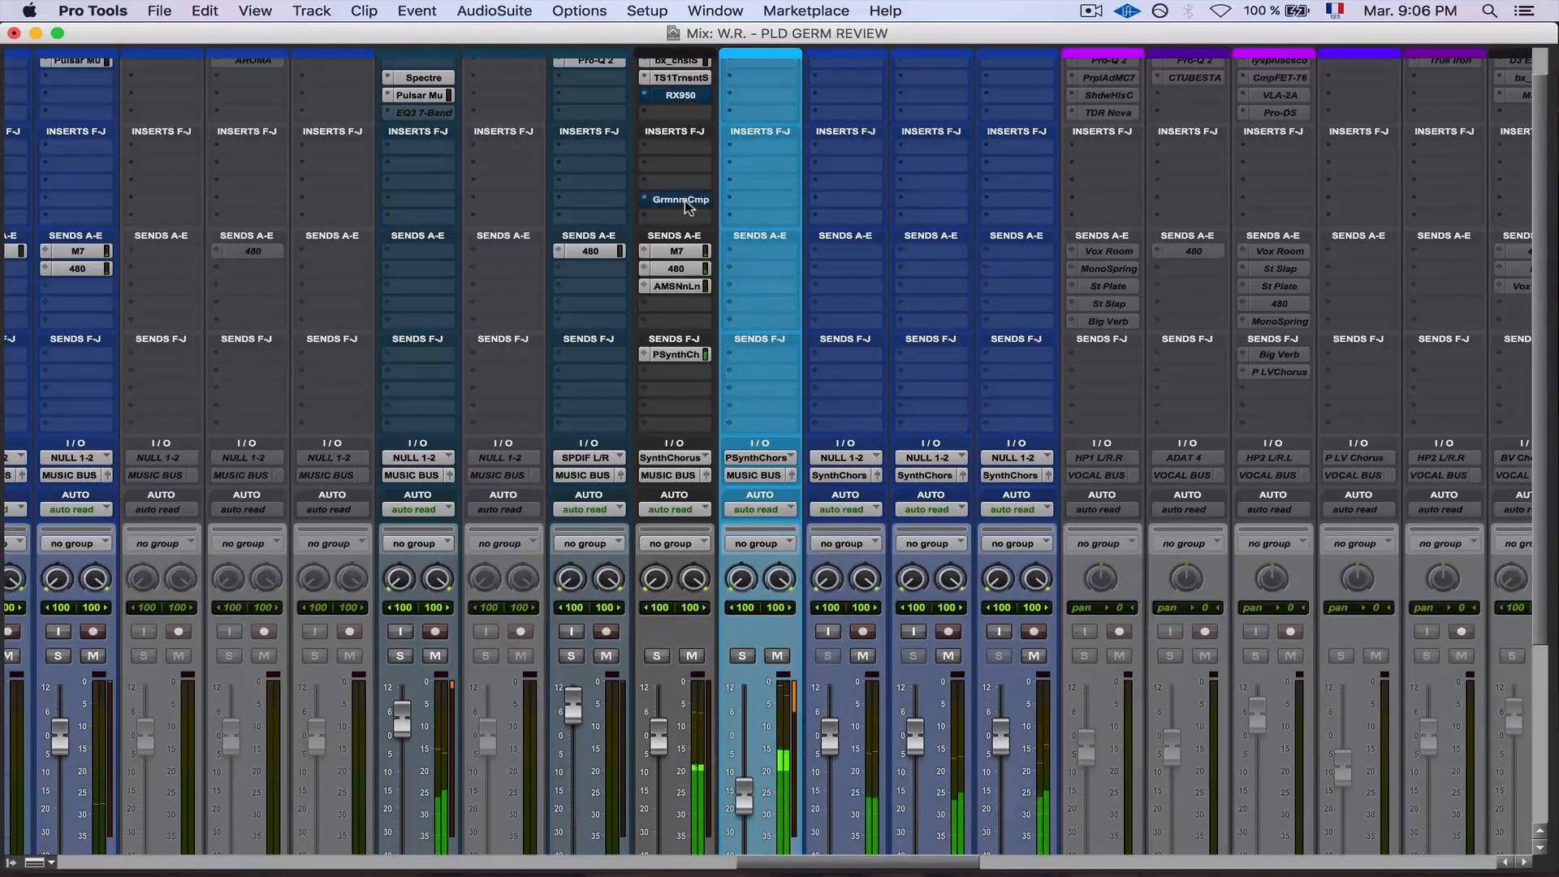
{"action": "left_click", "coordinate": [689, 207], "text": "super"}
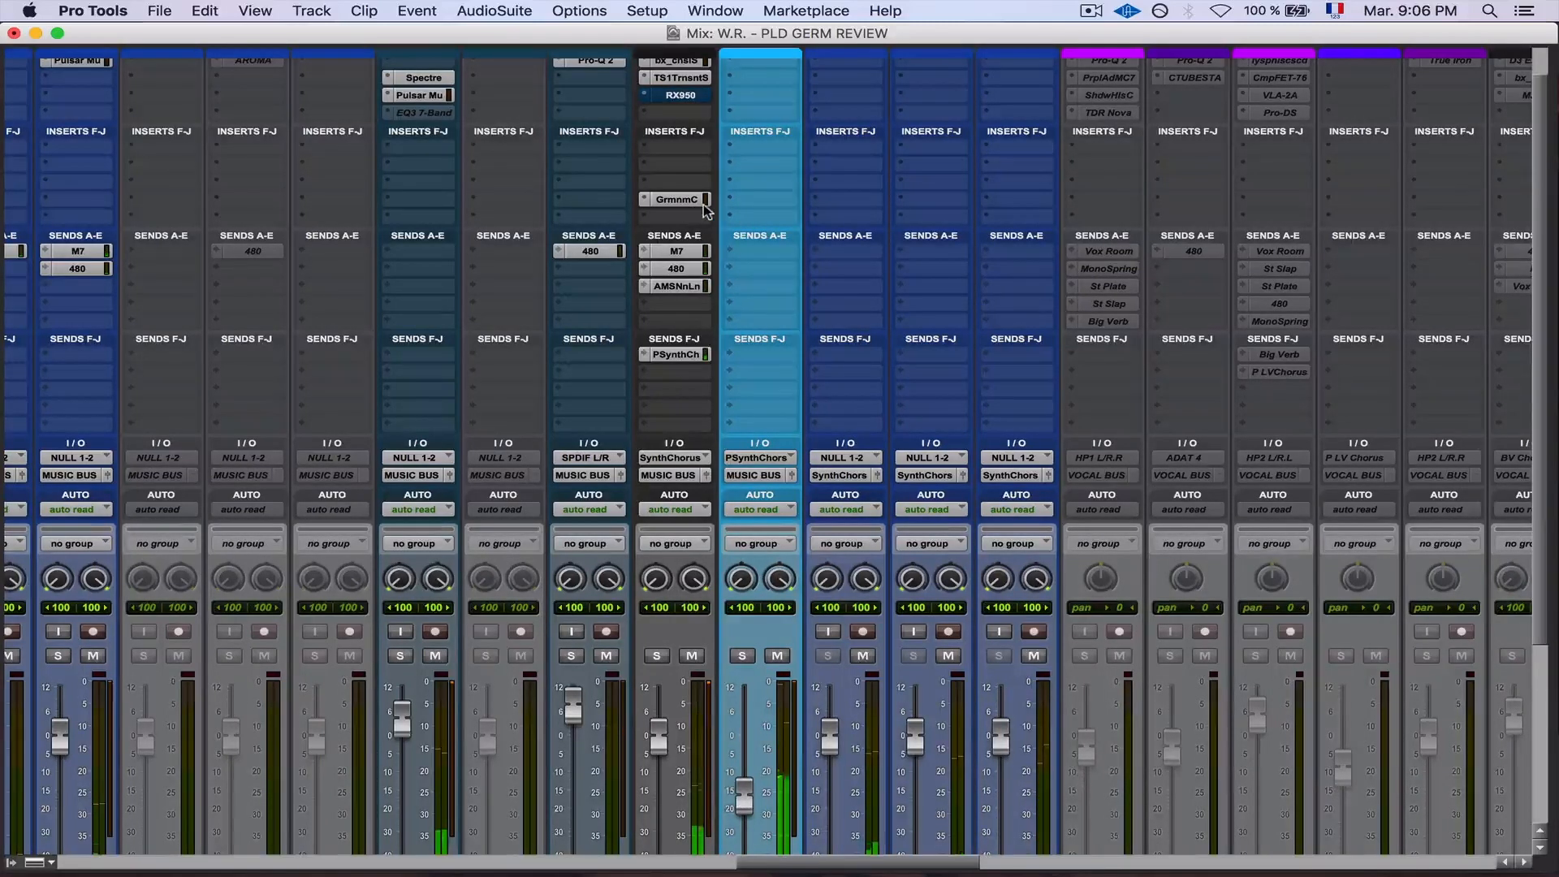
{"action": "scroll", "coordinate": [706, 213], "scroll_direction": "up", "scroll_amount": 2}
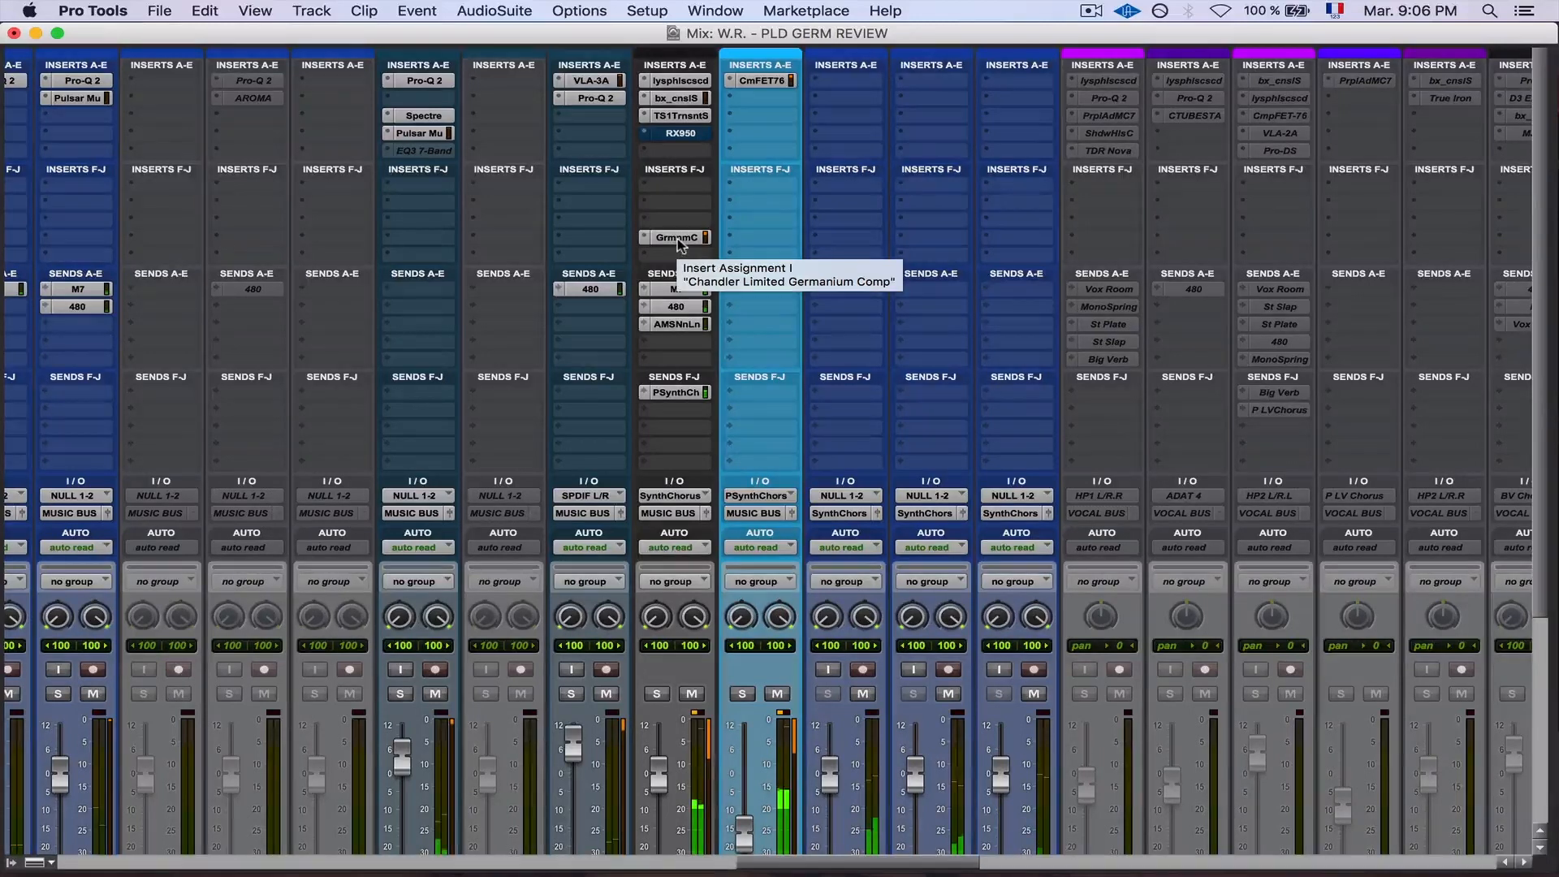
{"action": "left_click", "coordinate": [678, 237], "text": "super"}
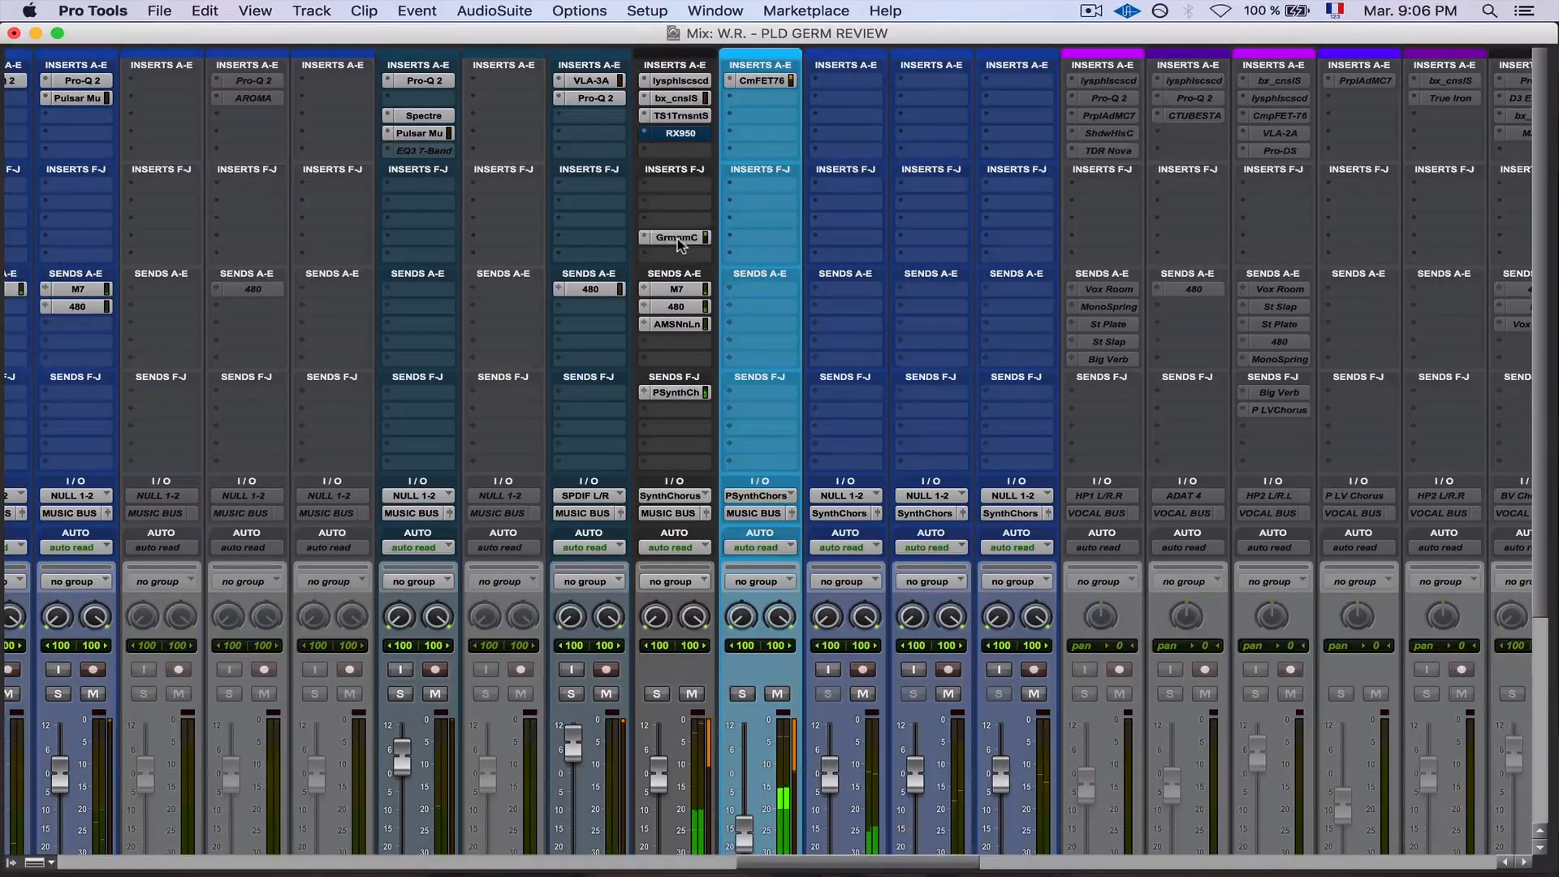
{"action": "scroll", "coordinate": [903, 261], "scroll_direction": "right", "scroll_amount": 4}
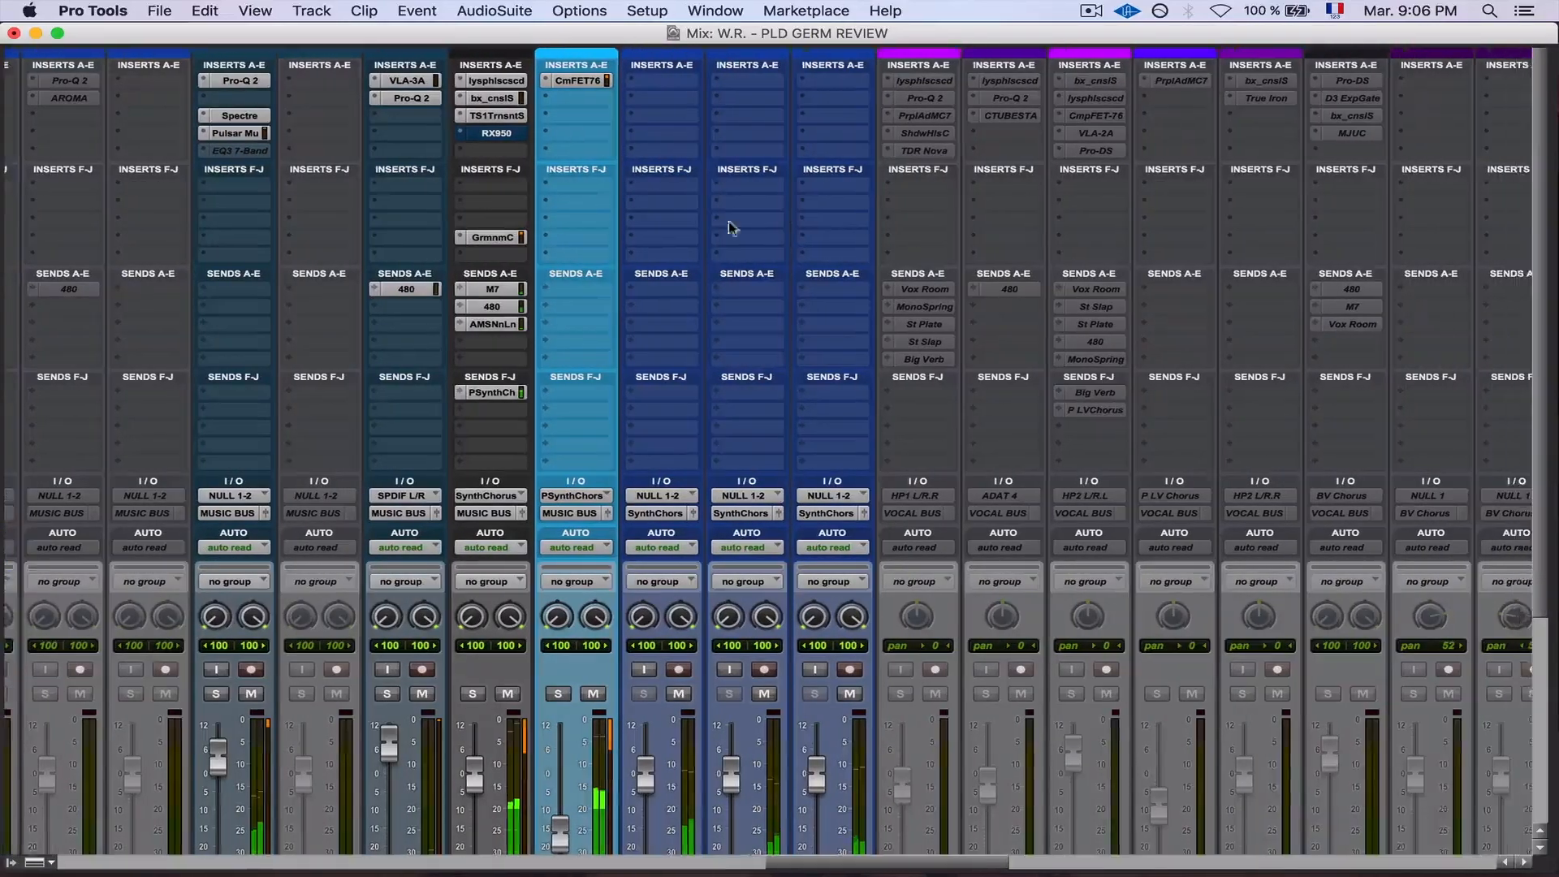
{"action": "left_click", "coordinate": [506, 238], "text": "super"}
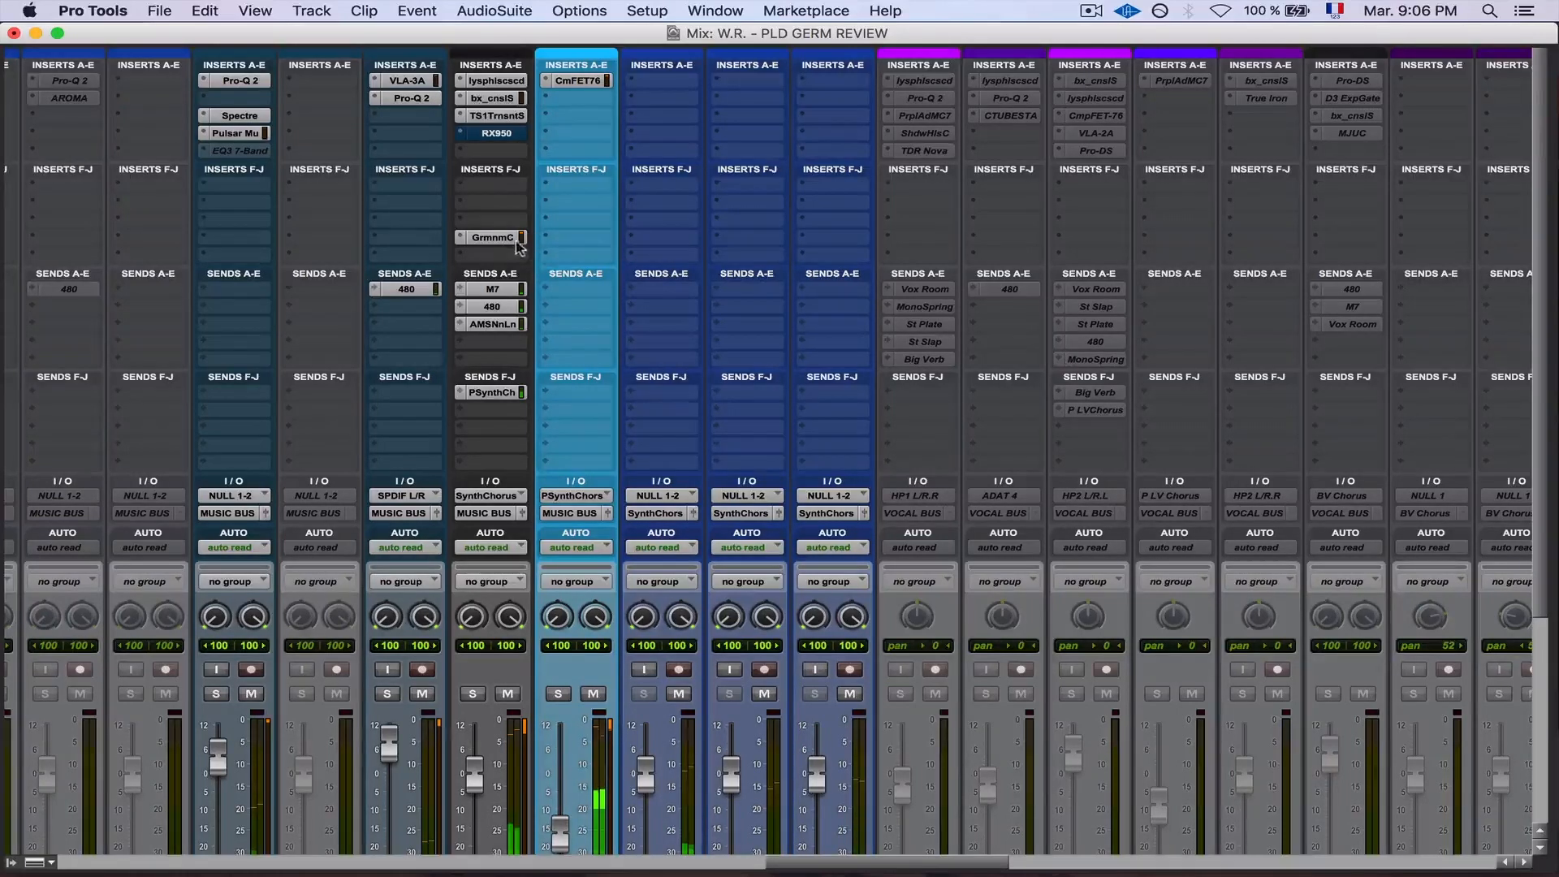
View the Germanium Compressor window on Synth Chorus.1 during playback, close it, and reopen it with playback stopped
{"action": "left_click", "coordinate": [516, 240]}
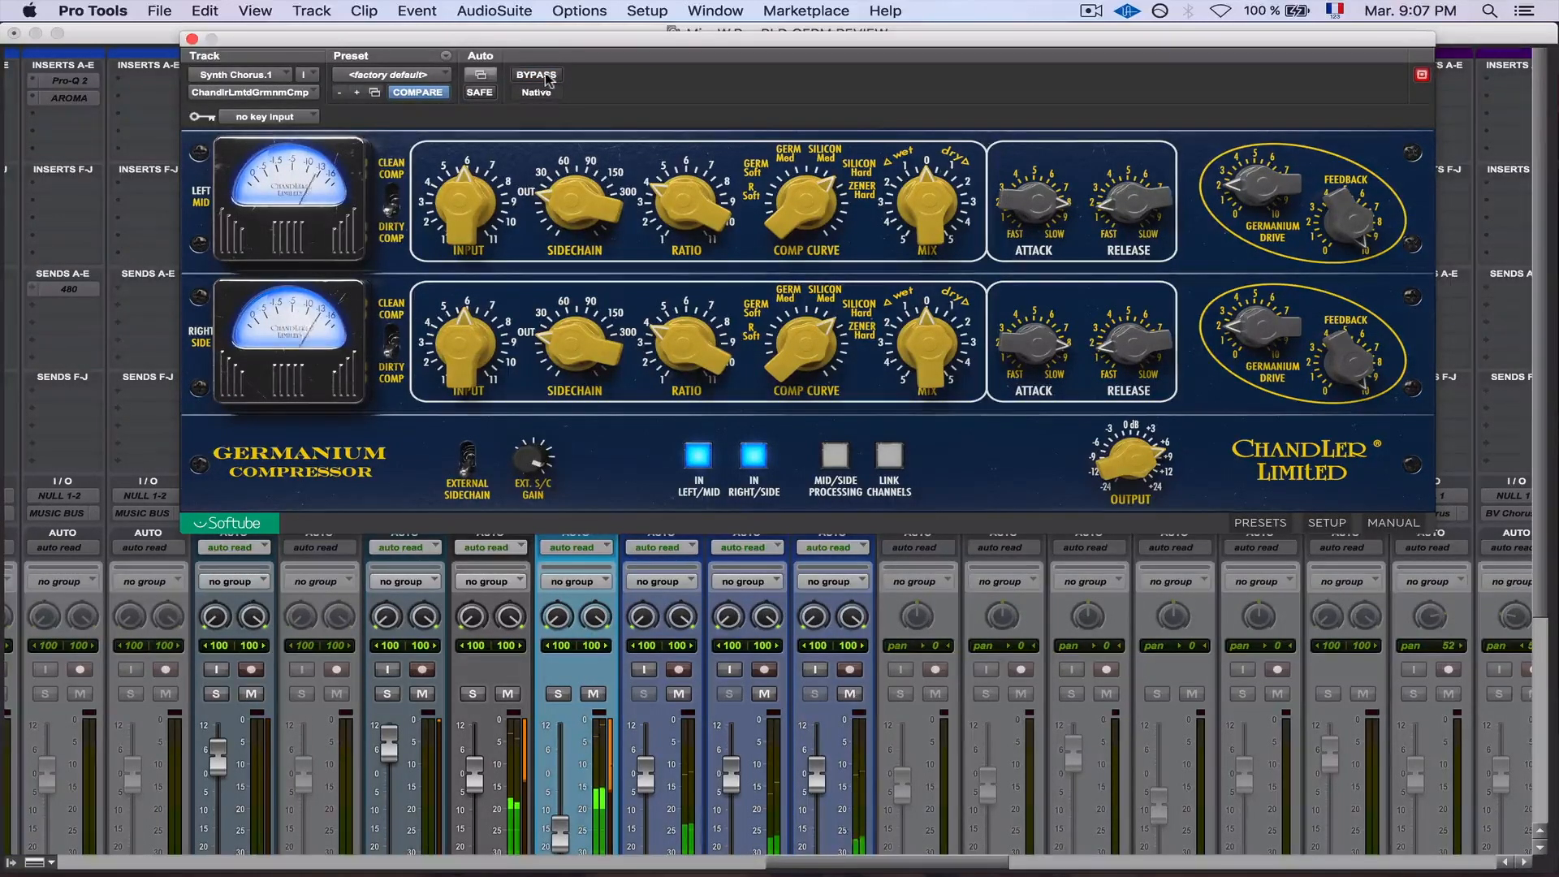
{"action": "left_click", "coordinate": [193, 39]}
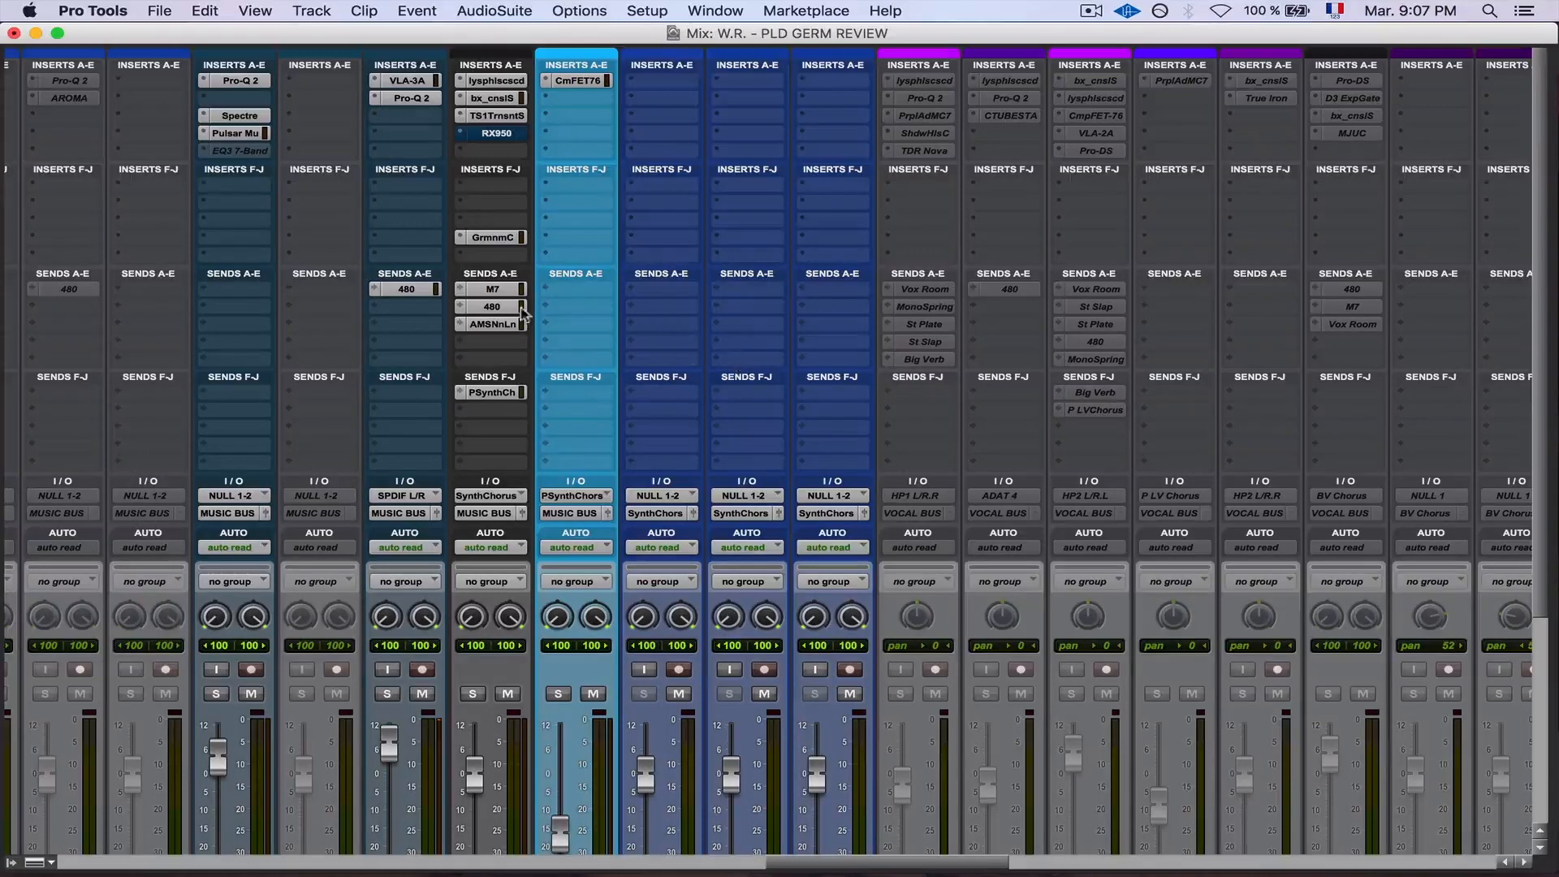
{"action": "left_click", "coordinate": [491, 238]}
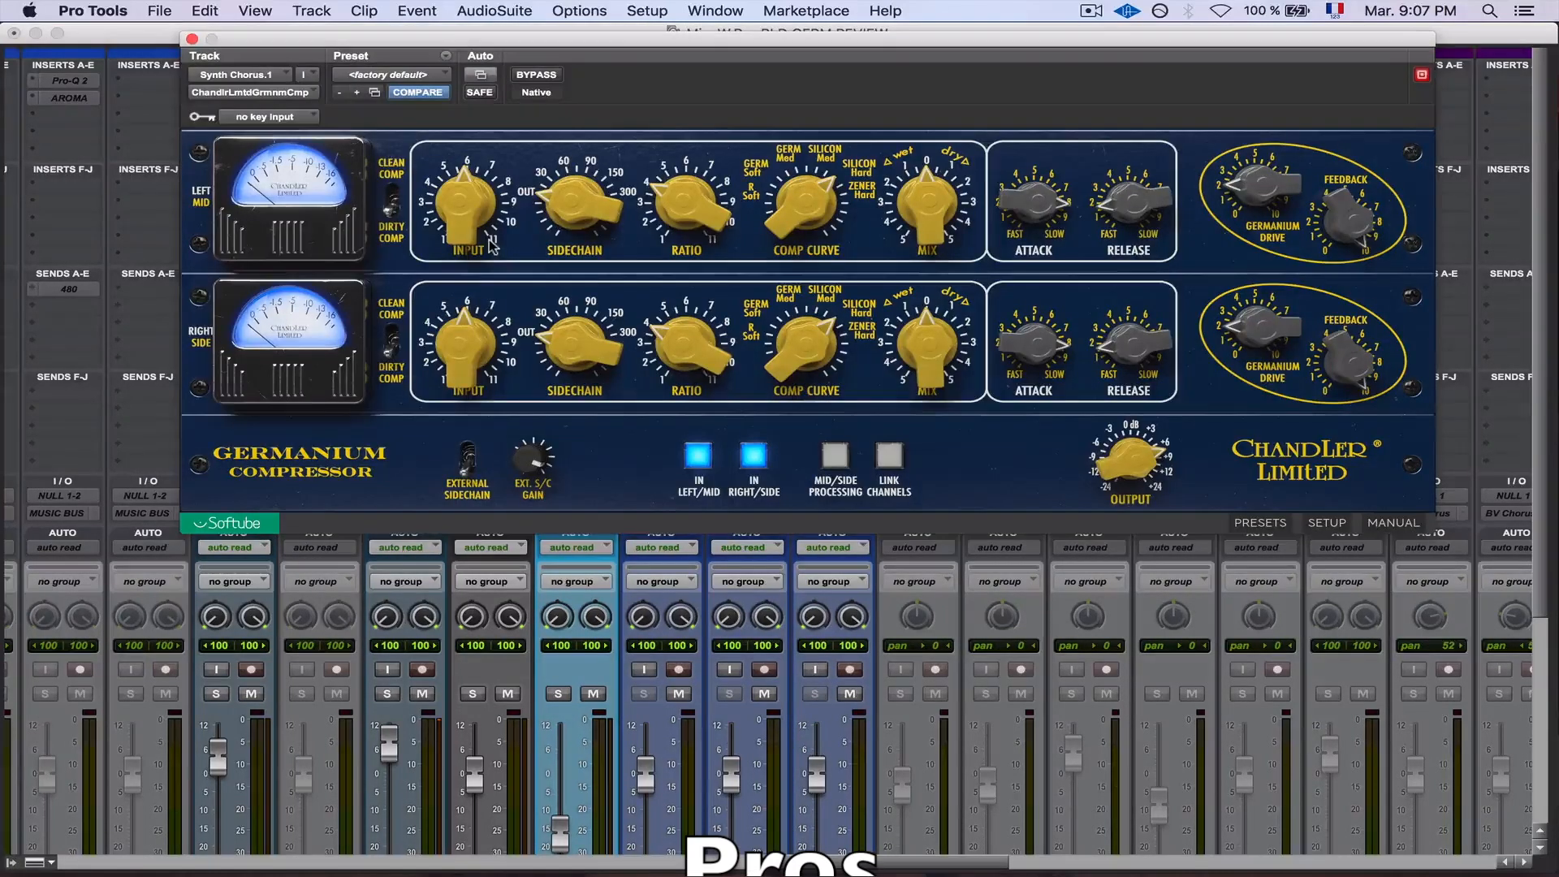